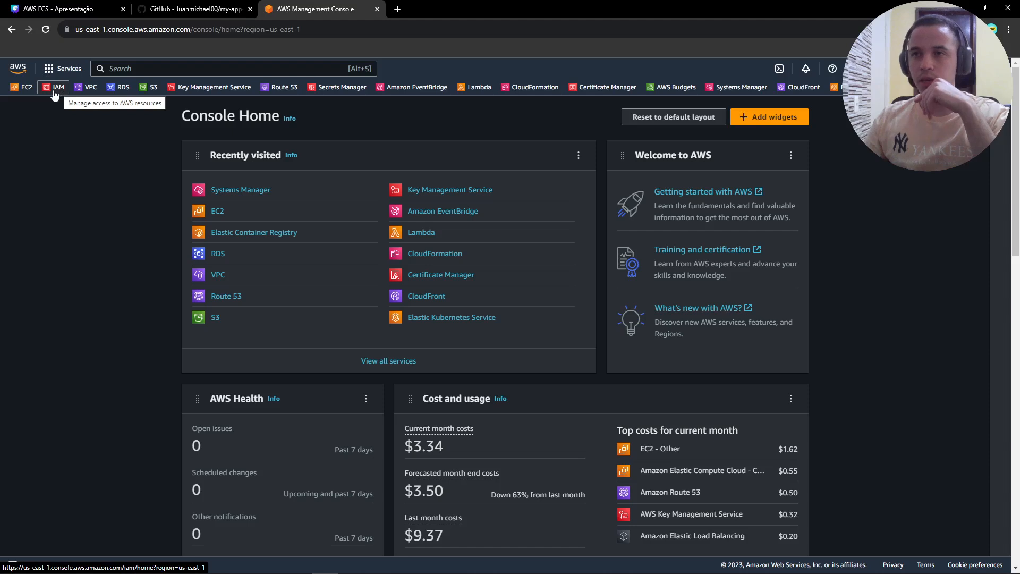
- Start a new IAM user in AWS named user-aula, without console access, and proceed to its permissions
middle_click(59, 91)
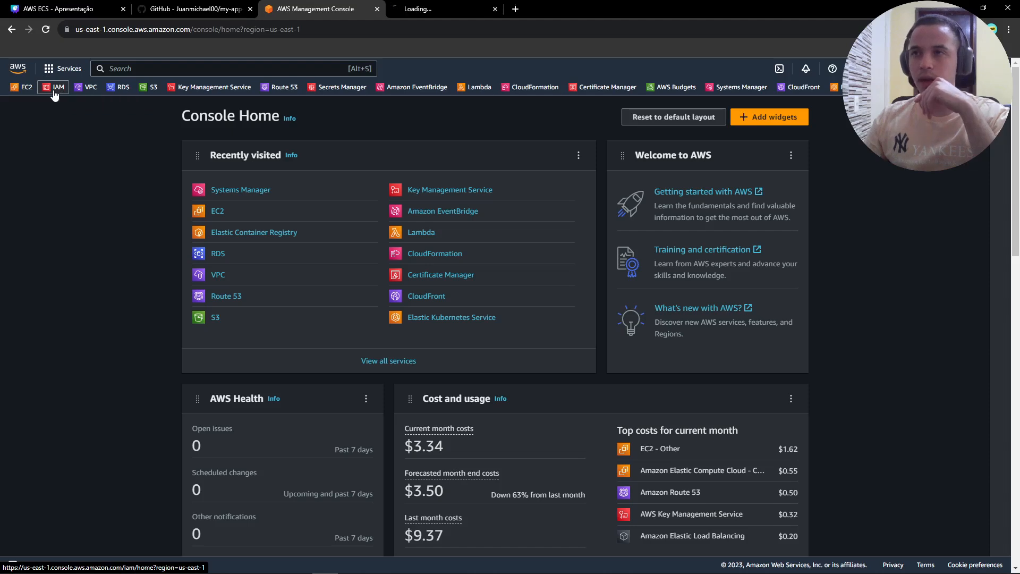
click(441, 6)
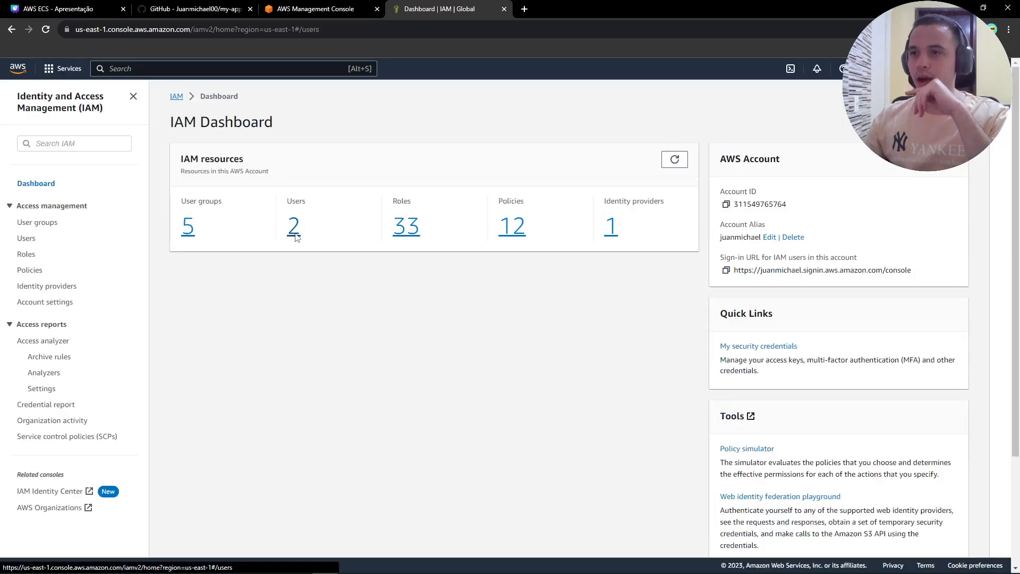
click(296, 236)
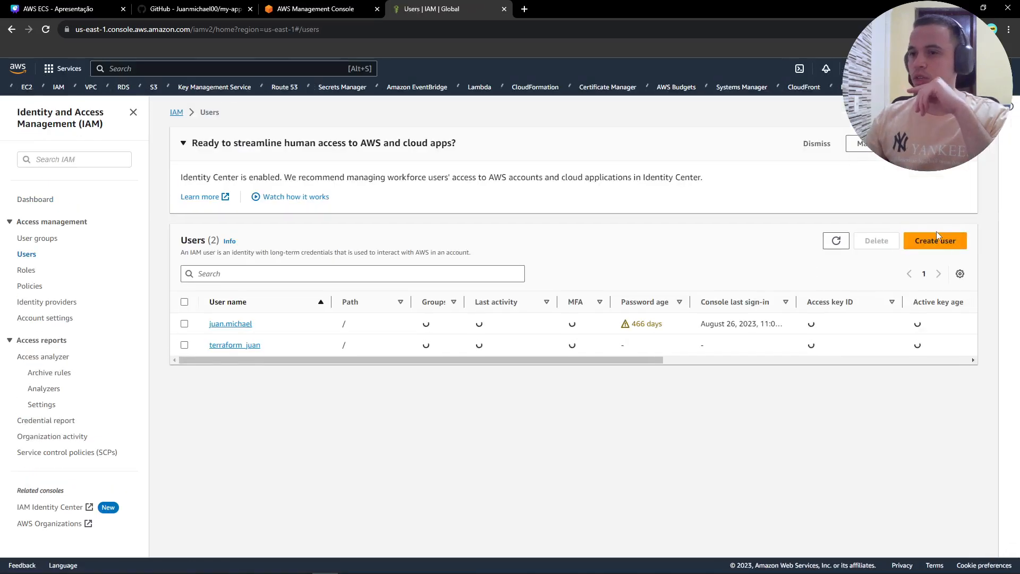
click(939, 242)
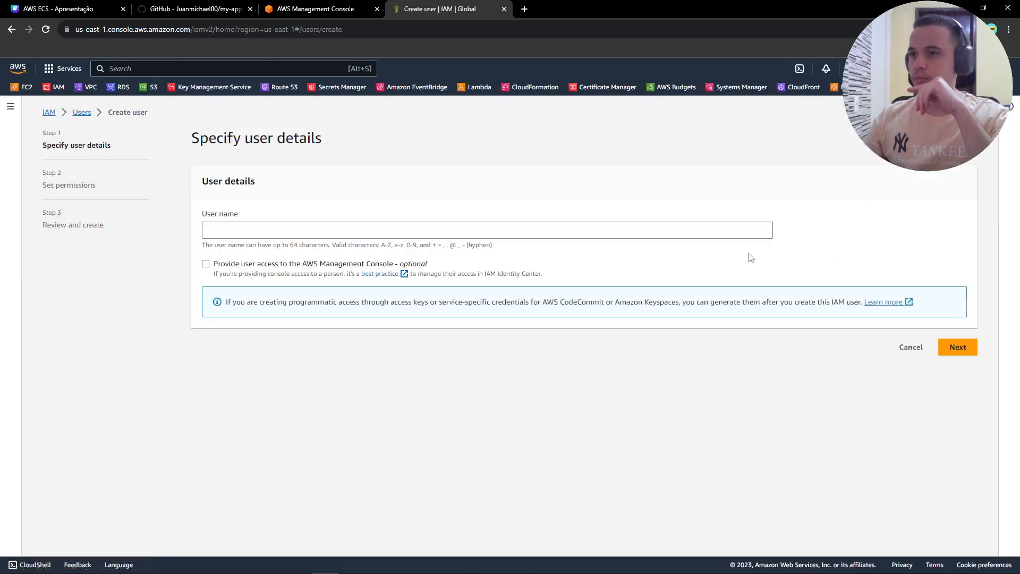
click(308, 233)
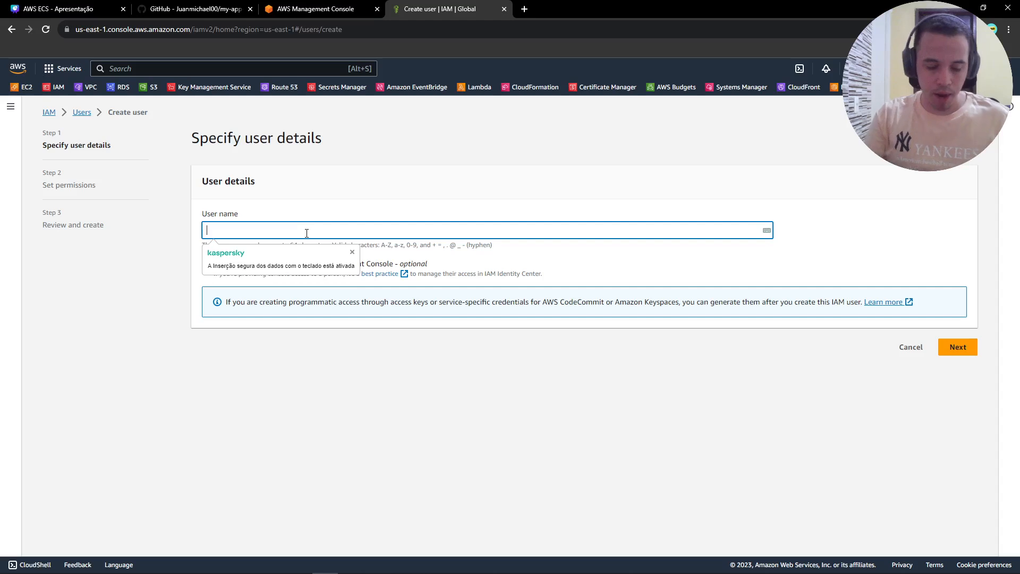
text(user-aula)
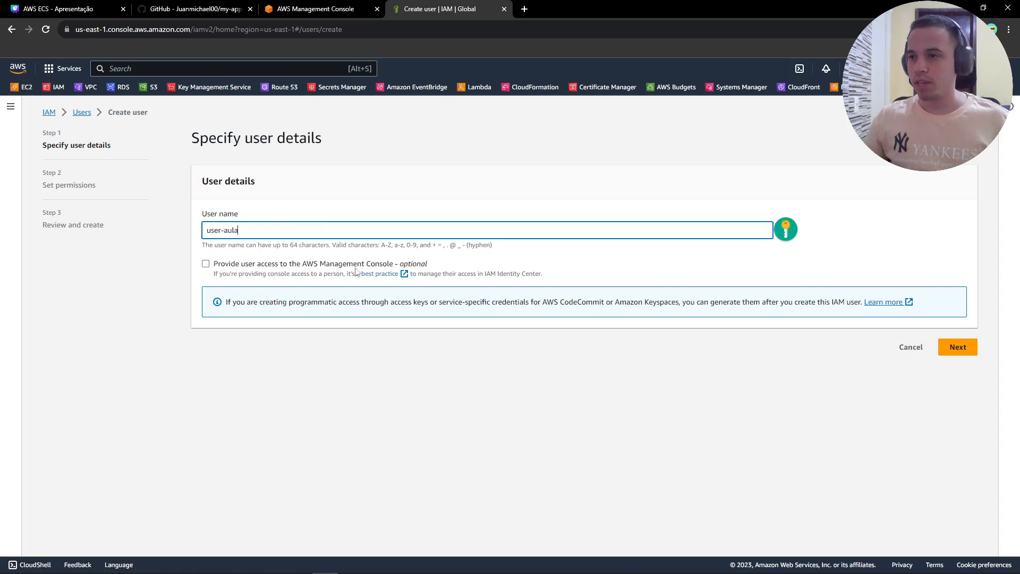
click(956, 347)
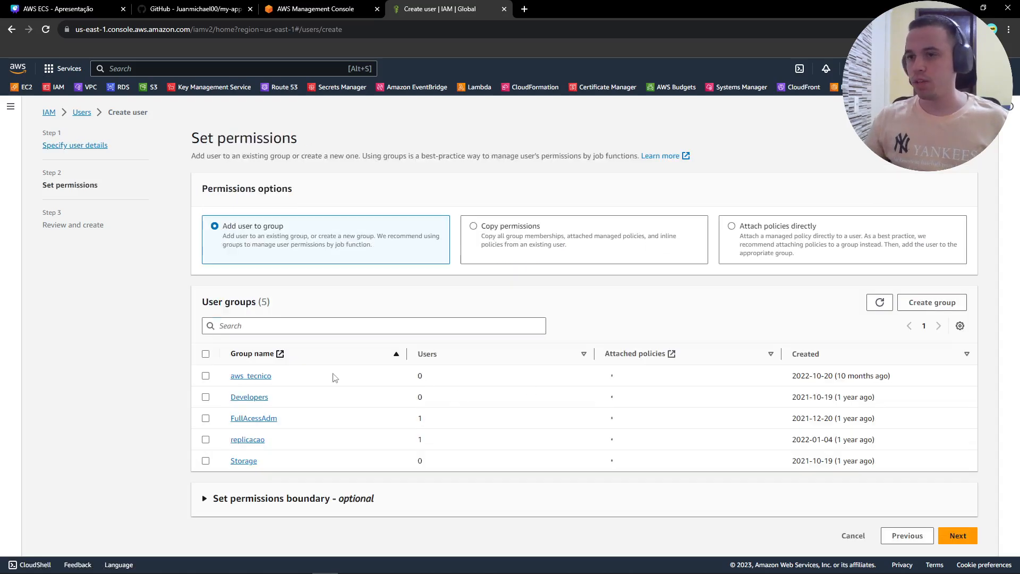
- Attach the AdministratorAccess policy directly to user-aula and create the user
click(780, 227)
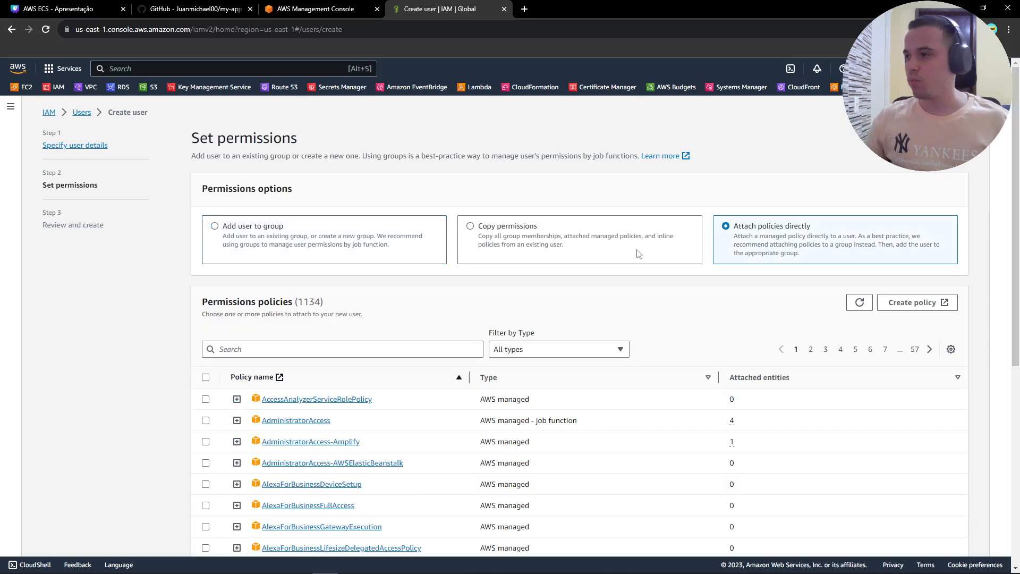
click(286, 349)
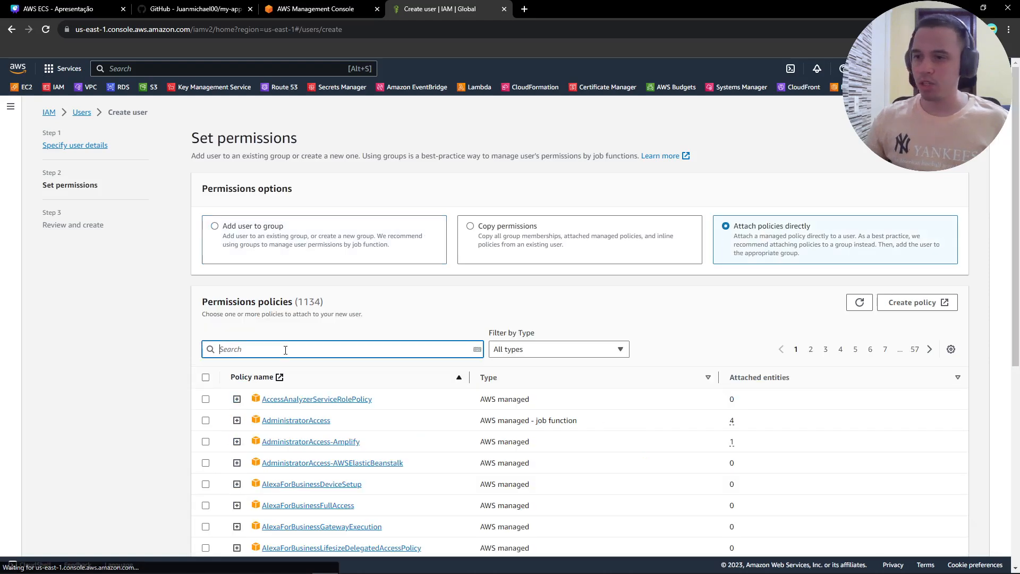
click(206, 420)
scroll(463, 401, down, 7)
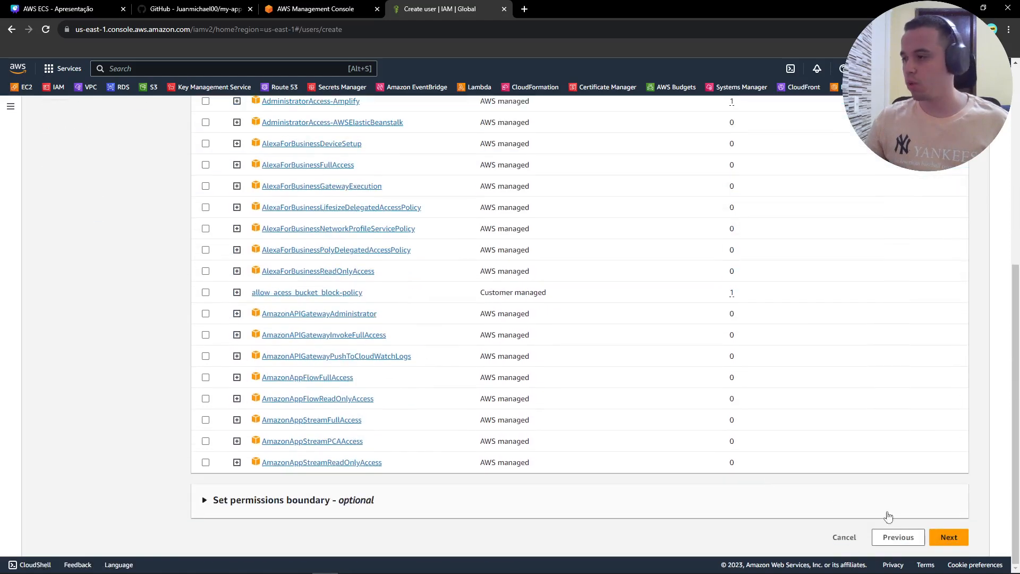
click(949, 537)
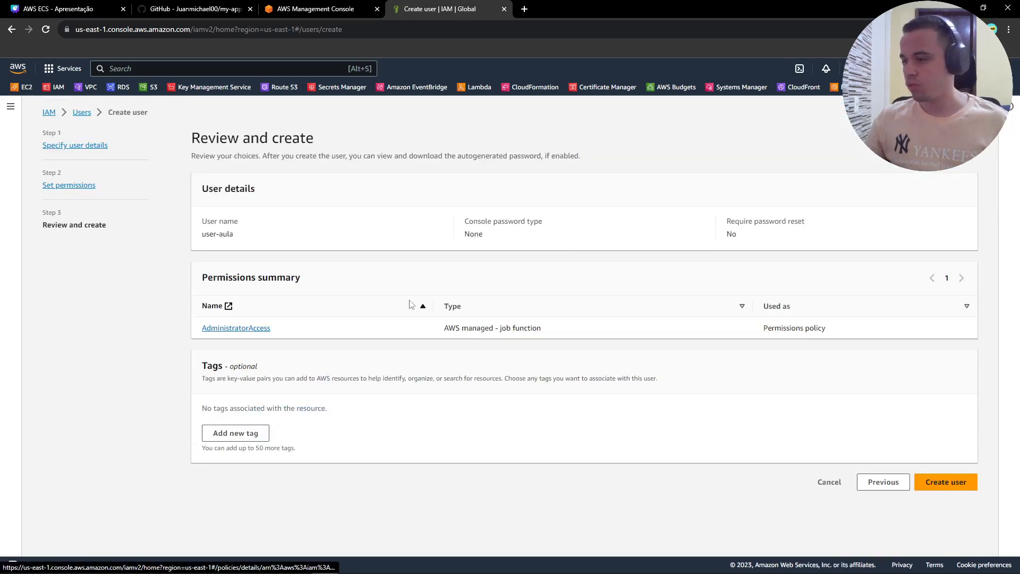
click(951, 482)
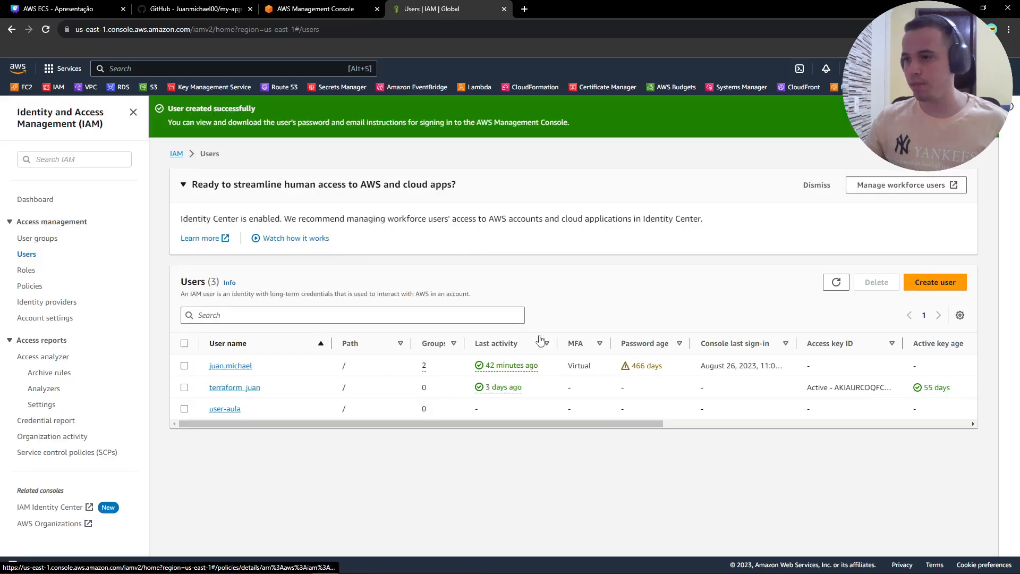
- Create a Command Line Interface (CLI) access key for user-aula without a description tag and download its .csv file
click(216, 414)
click(341, 307)
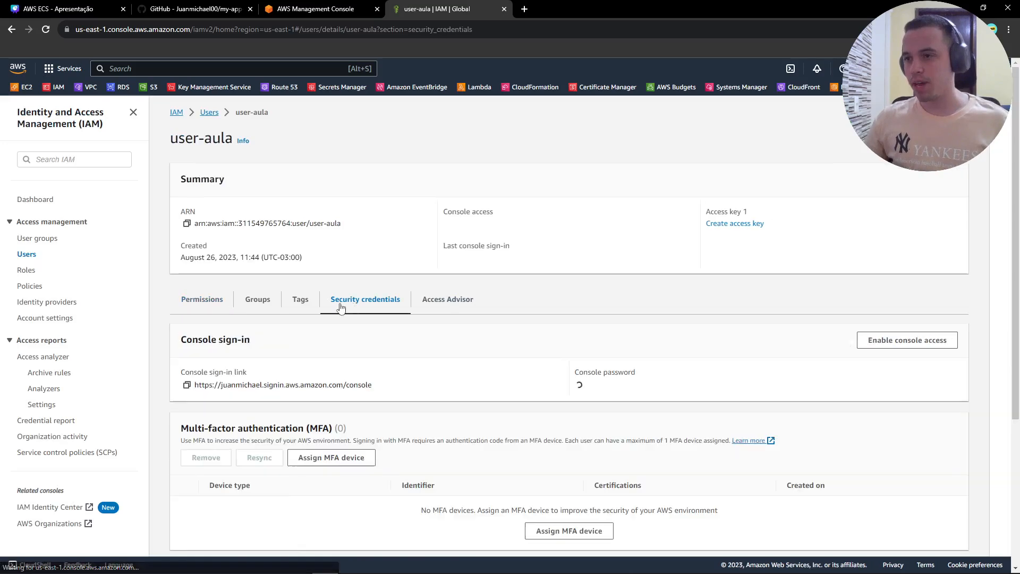
scroll(377, 316, down, 7)
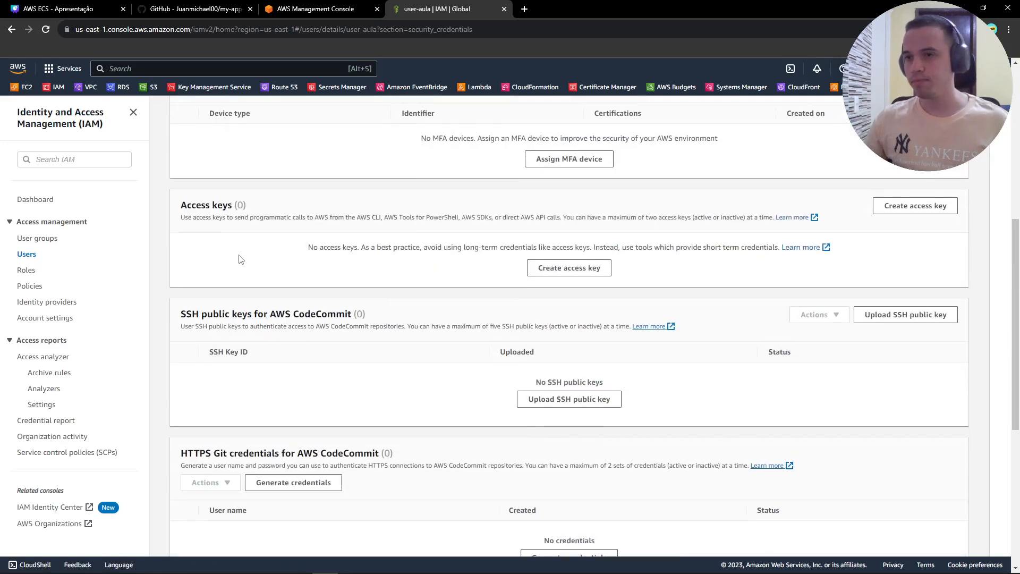
click(553, 267)
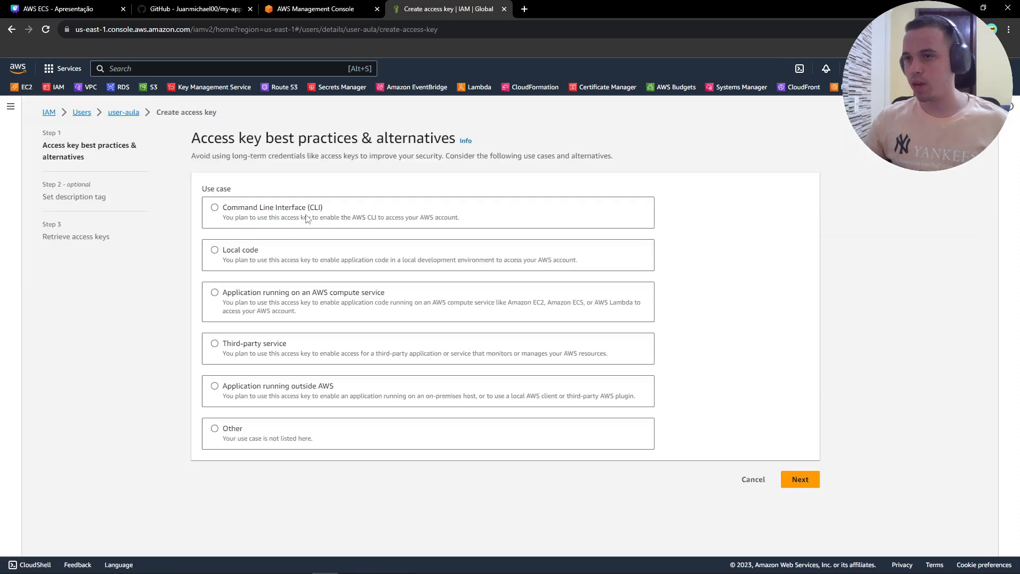
click(233, 214)
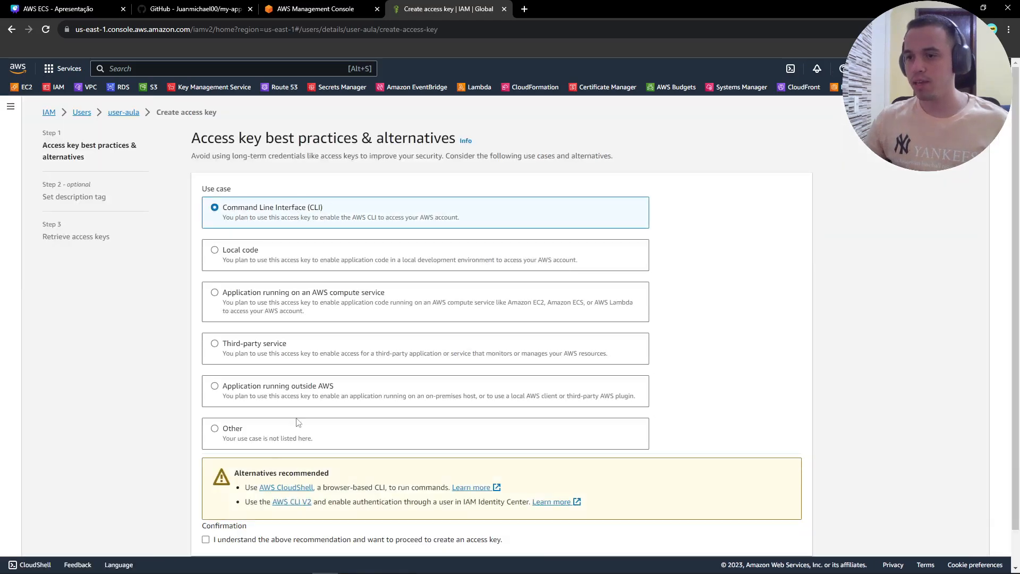
click(205, 540)
scroll(531, 510, down, 1)
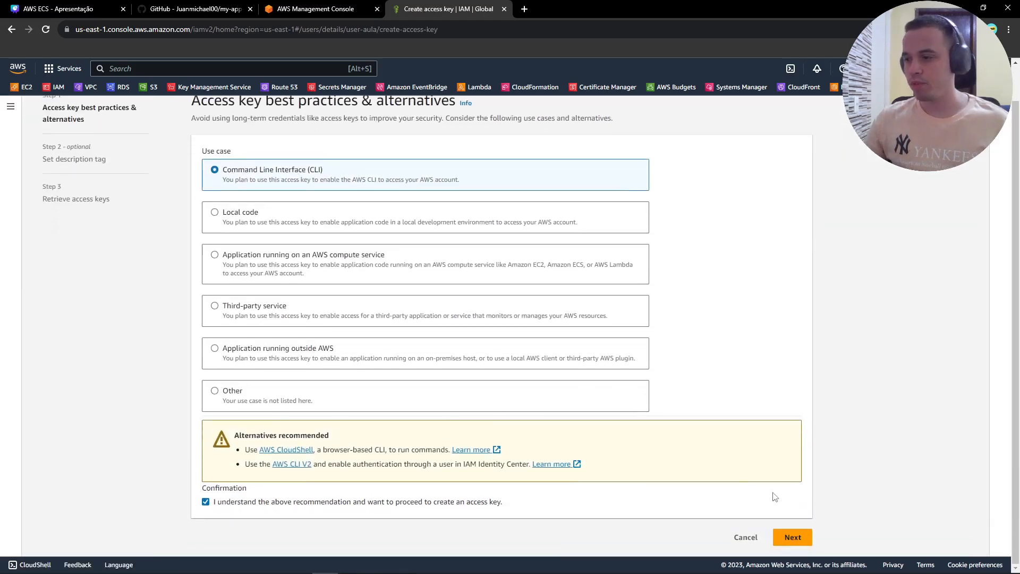
click(793, 536)
click(754, 260)
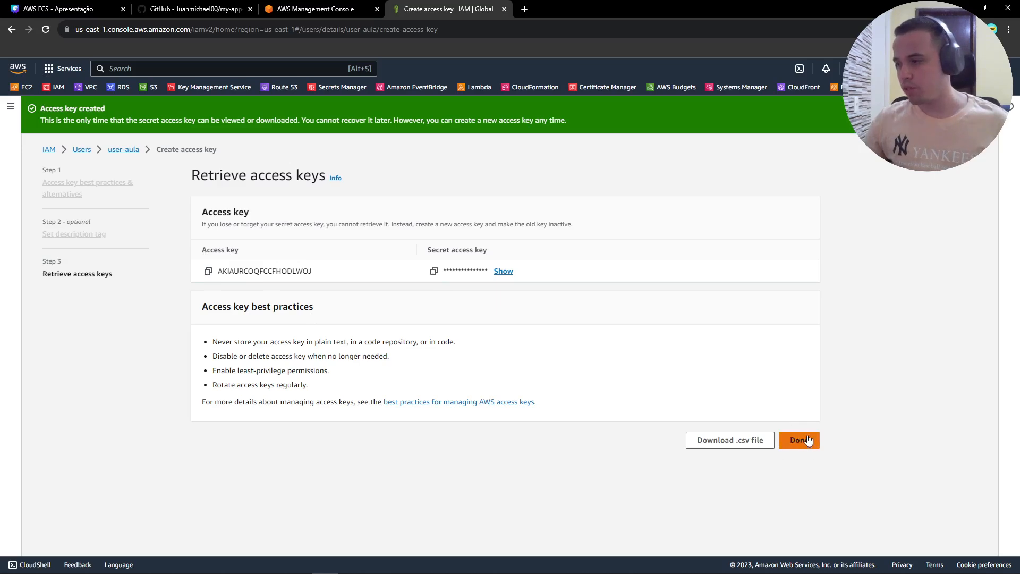
click(737, 442)
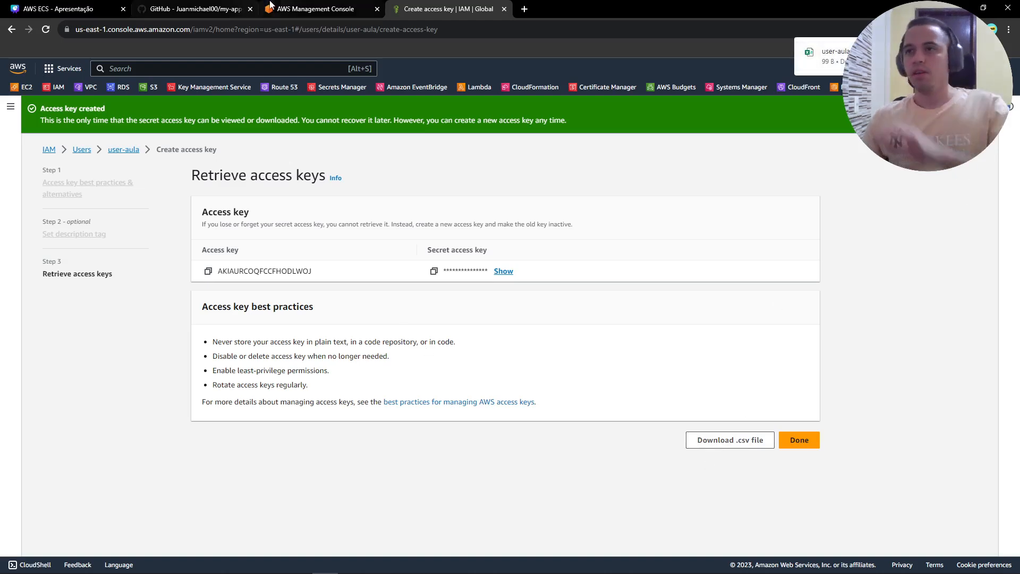
- Connect to the running EC2 instance ubuntu-server through Session Manager
click(311, 7)
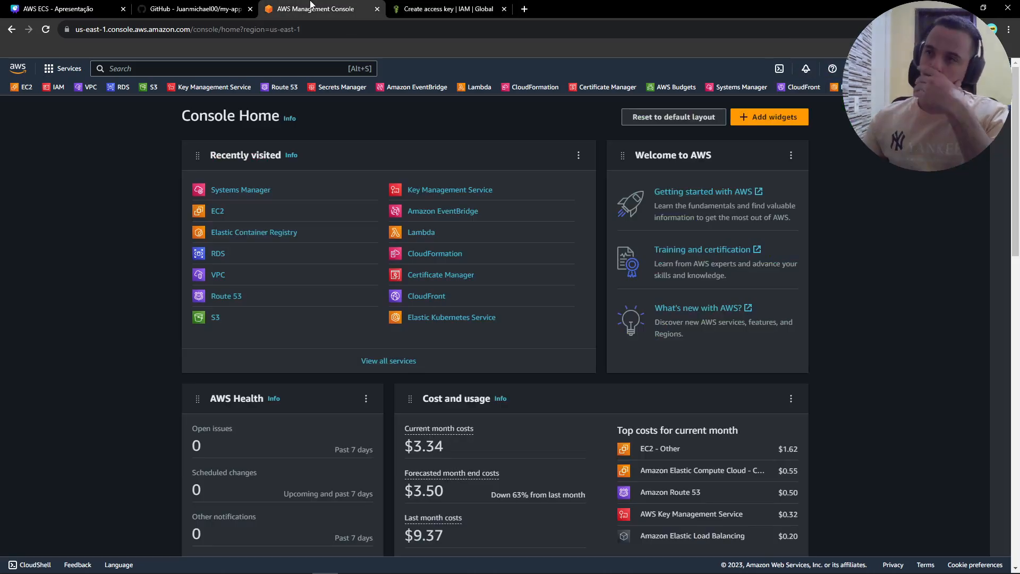
click(216, 213)
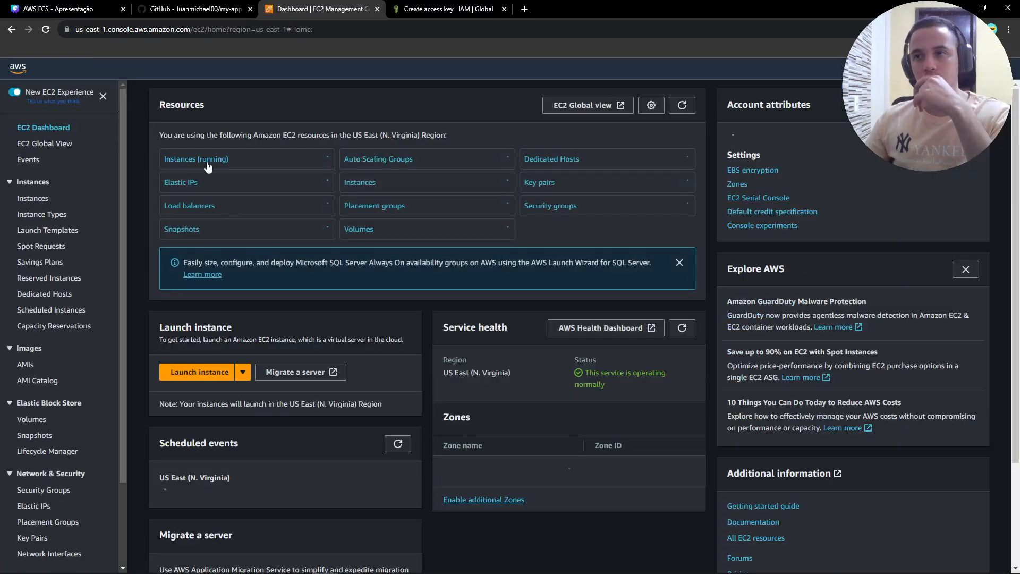
click(204, 160)
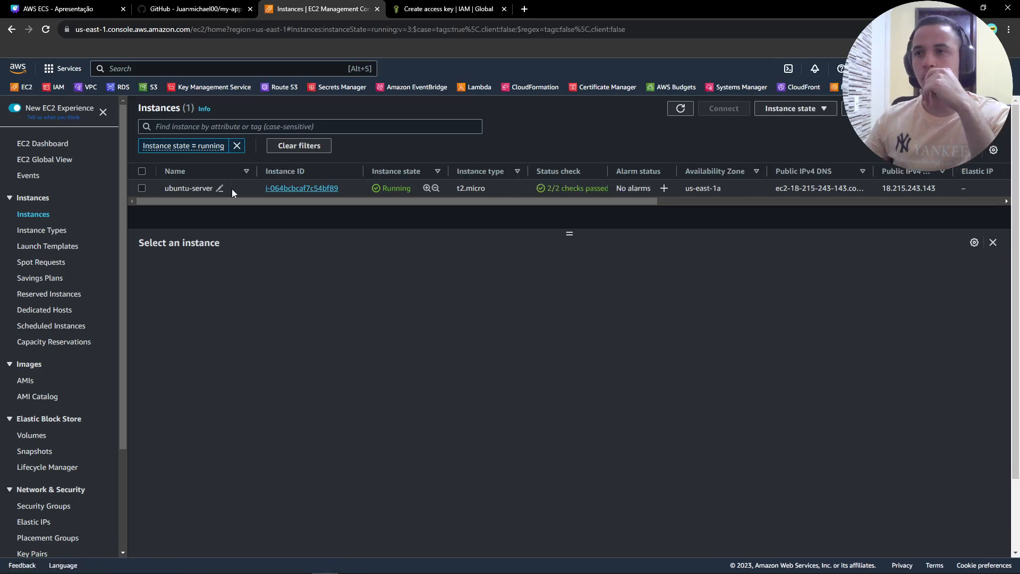
click(231, 189)
click(742, 111)
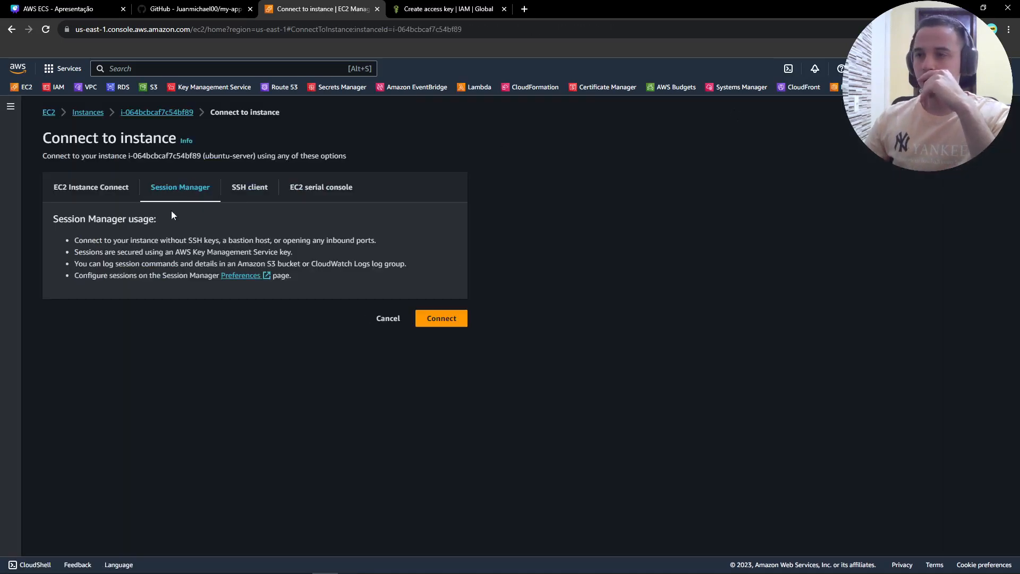
click(440, 324)
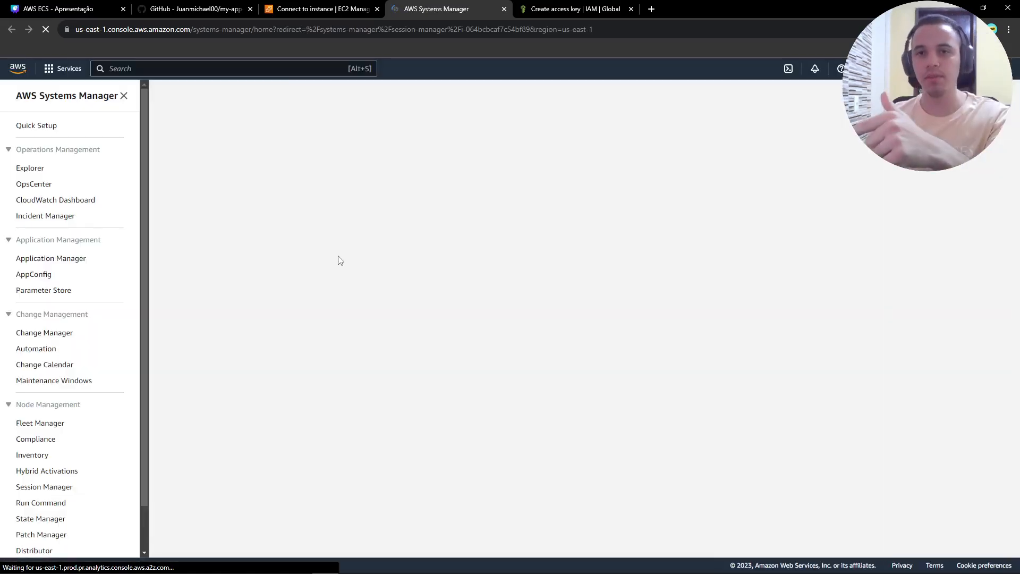
- Check which permissions policy is attached to the ubuntu-server instance's IAM role Agent-SSM, and return to the session terminal
click(329, 10)
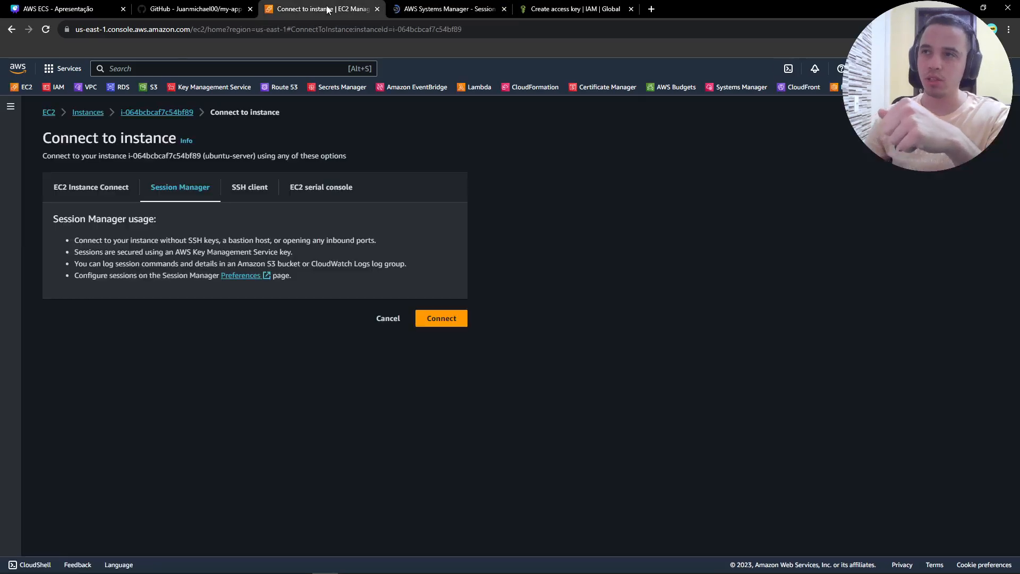
click(175, 116)
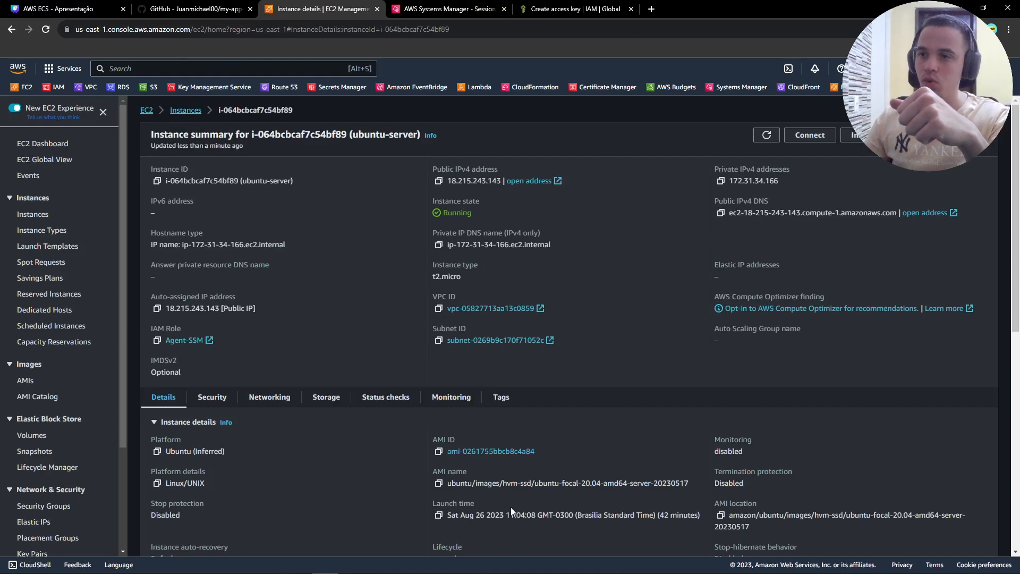
drag(166, 340, 590, 5)
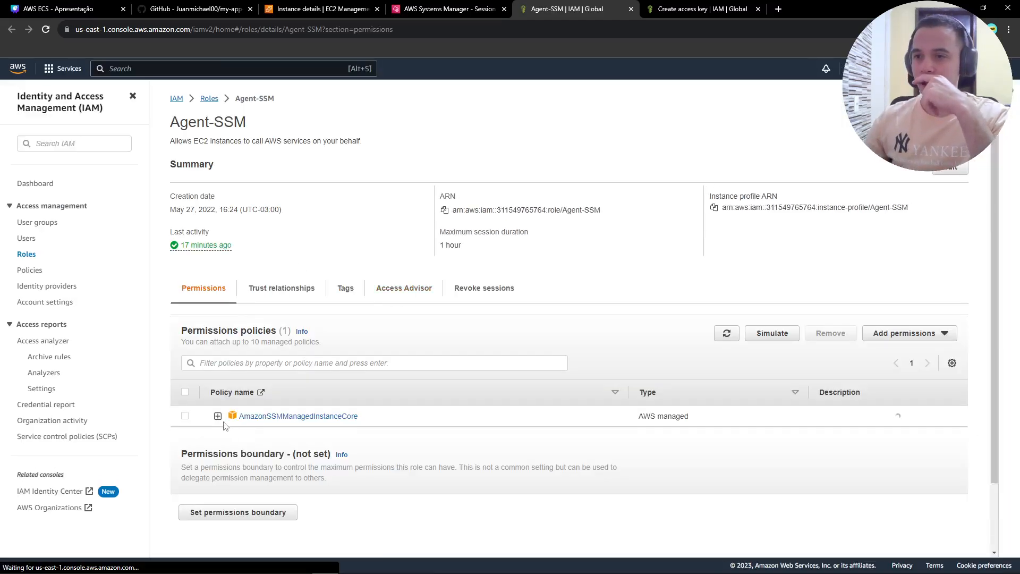
drag(406, 417, 238, 418)
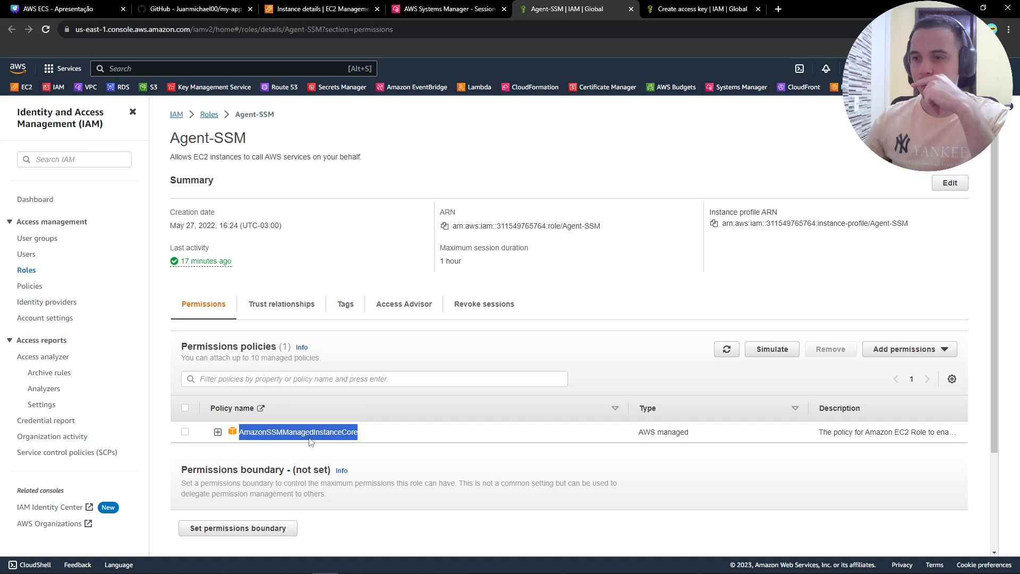
click(631, 9)
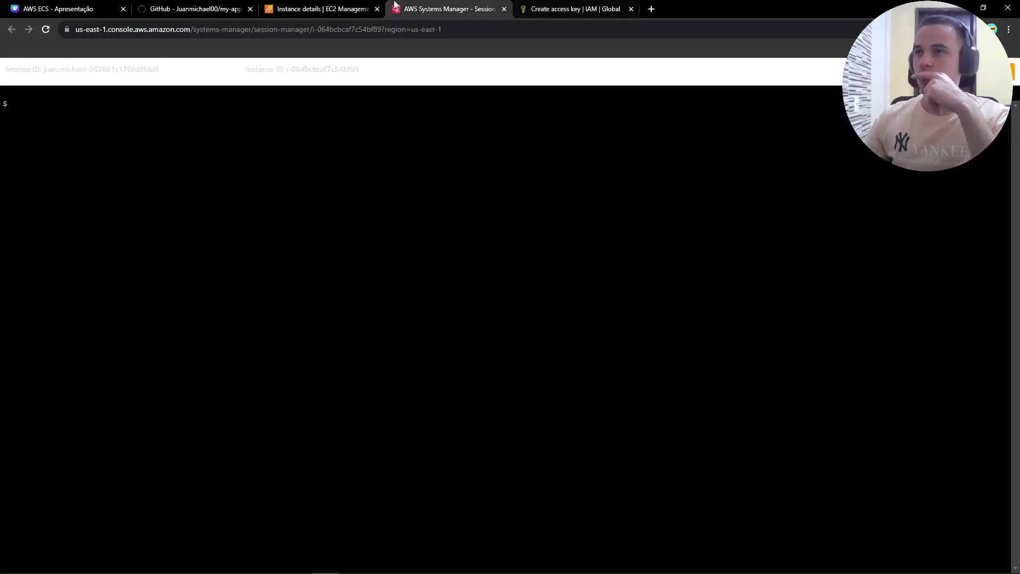
- Switch to the root user with sudo su and clear the terminal
text(sudo su)
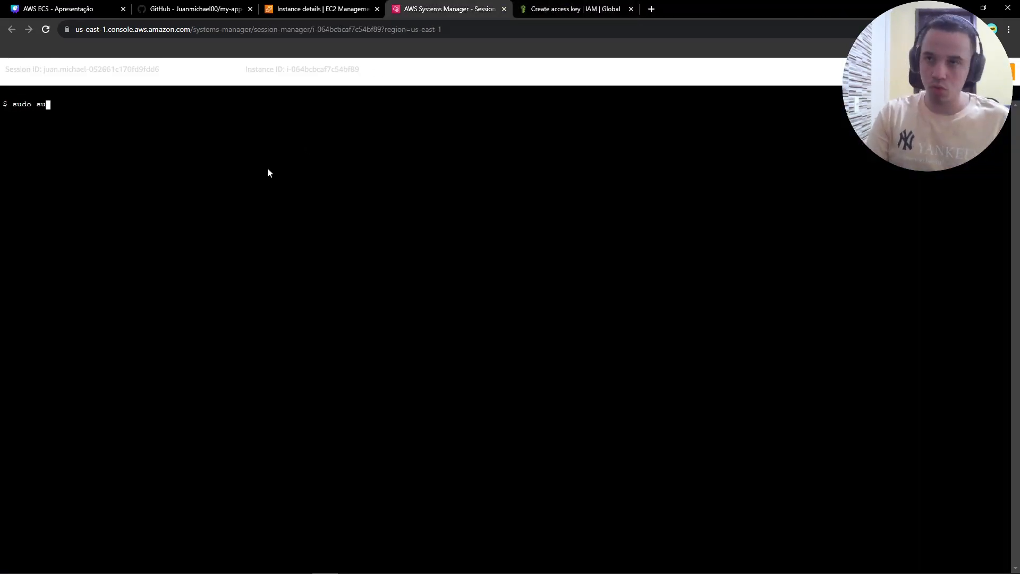
key(Return)
key(ctrl+l)
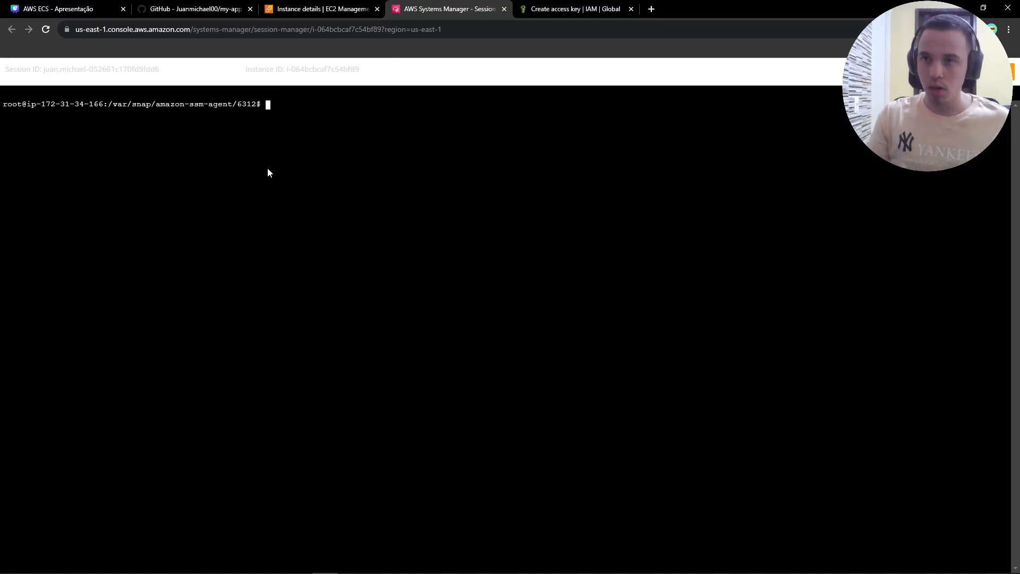
- Change the terminal's working directory to /tmp/
text(cd /)
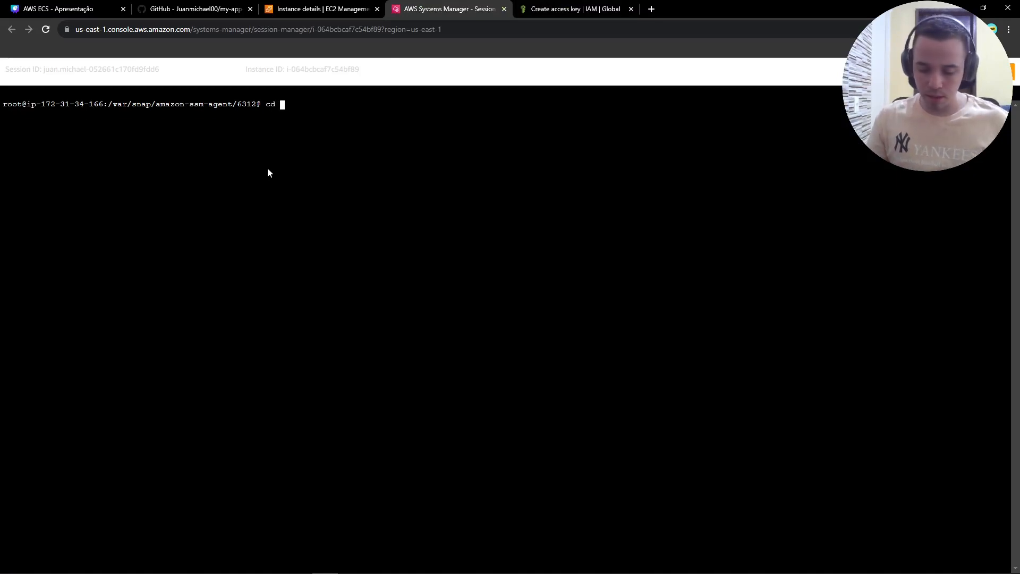
text(mnt/)
key(BackSpace)
key(BackSpace)
key(BackSpace)
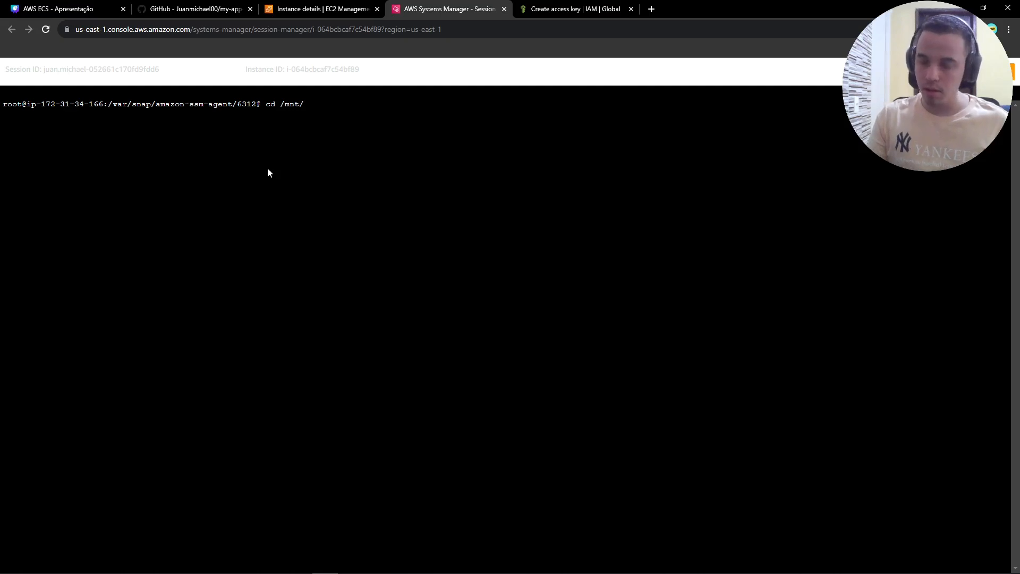
key(BackSpace)
text(tmp/)
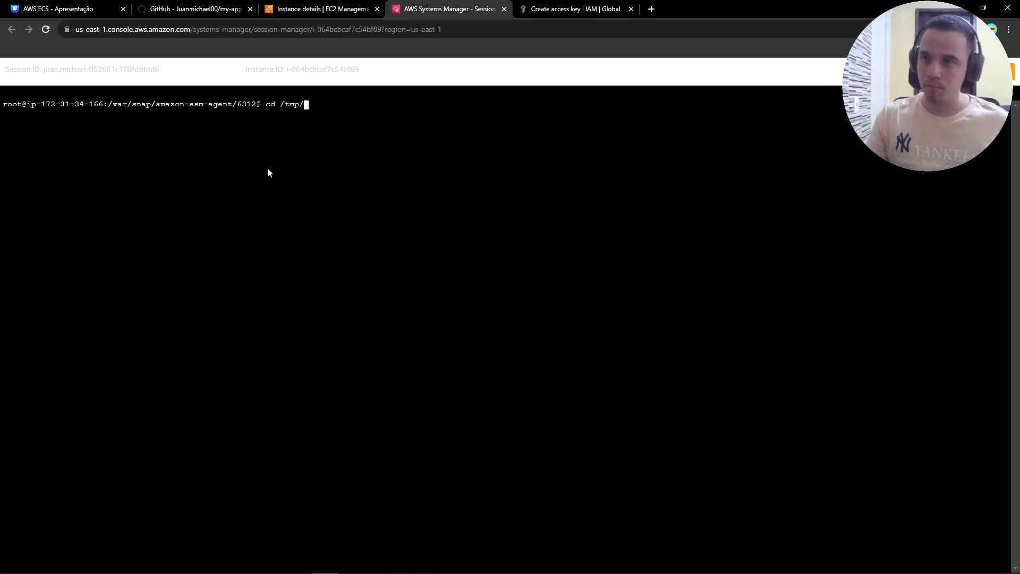
key(Return)
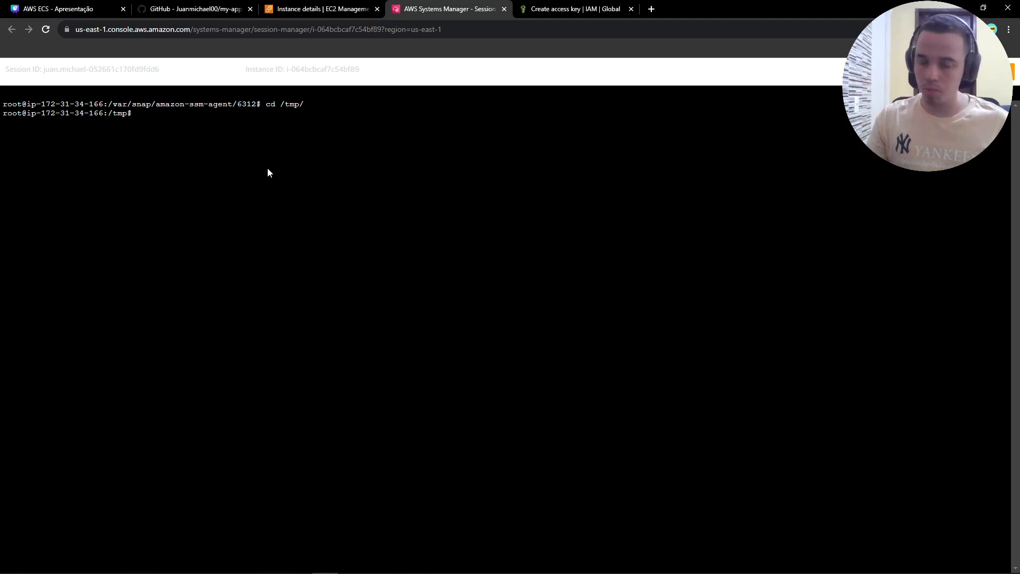
- Clear the terminal and install the awscli package with apt, accepting the additional packages
key(ctrl+l)
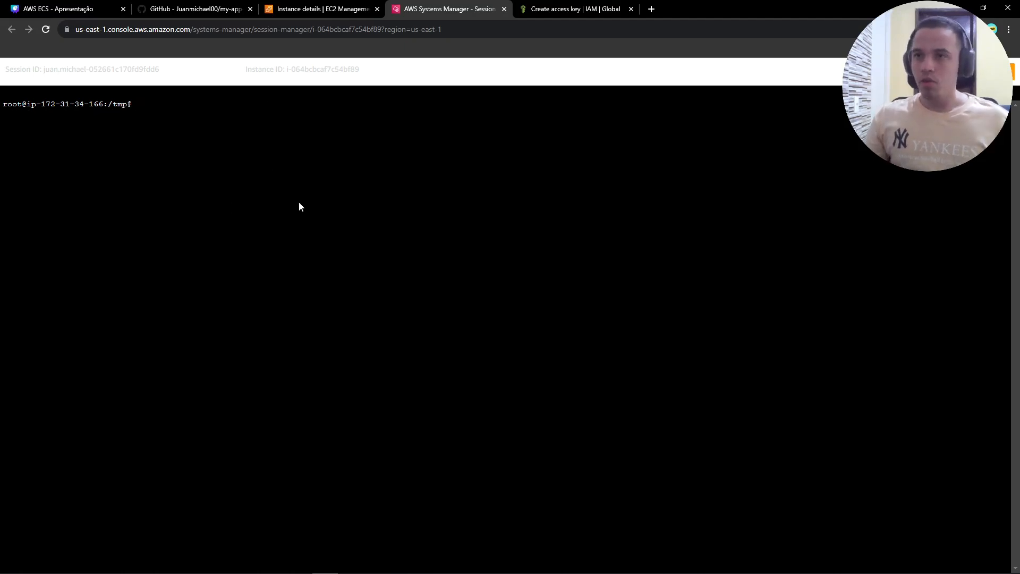
text(ap)
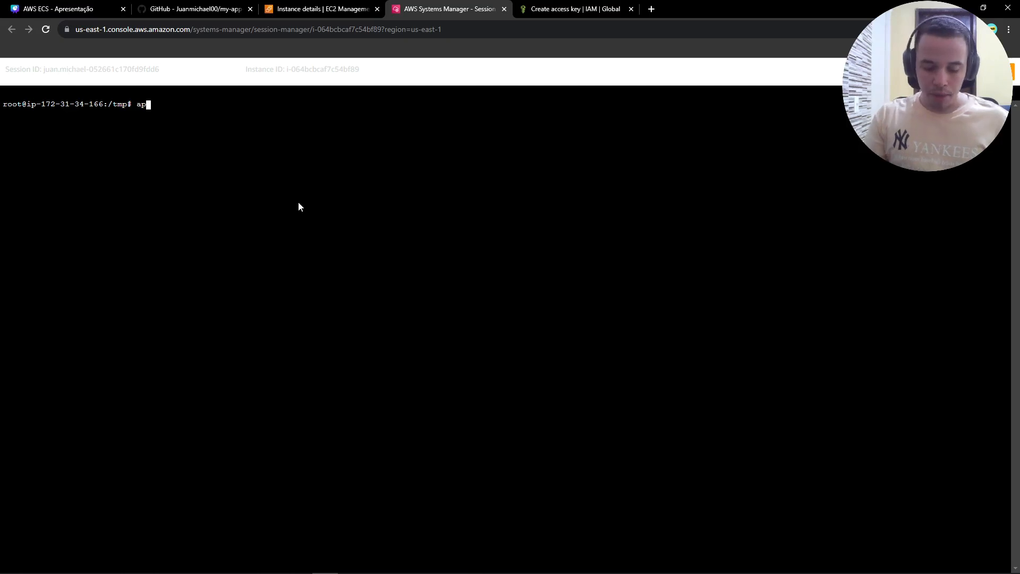
text(t install )
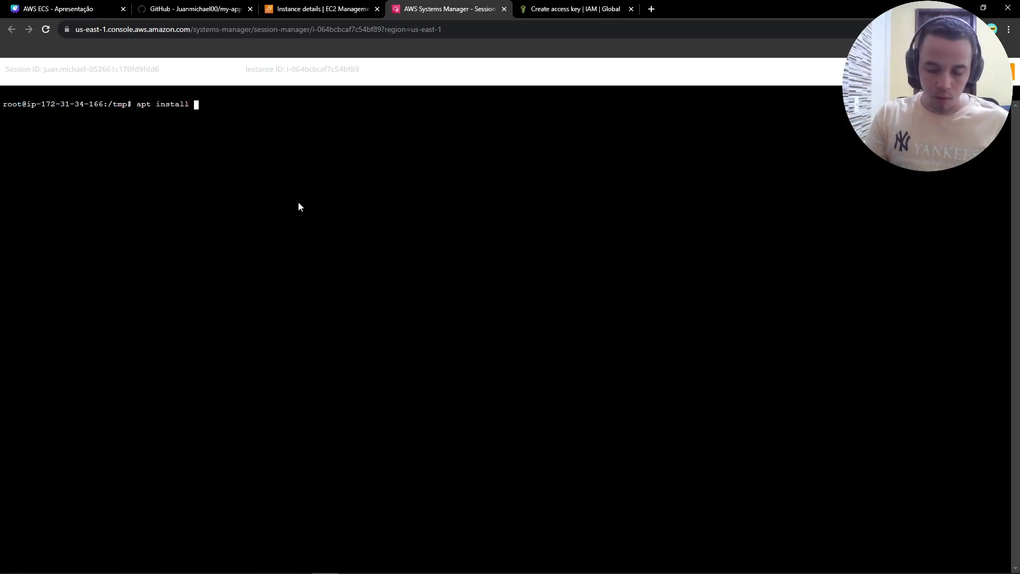
text(awscli)
key(Return)
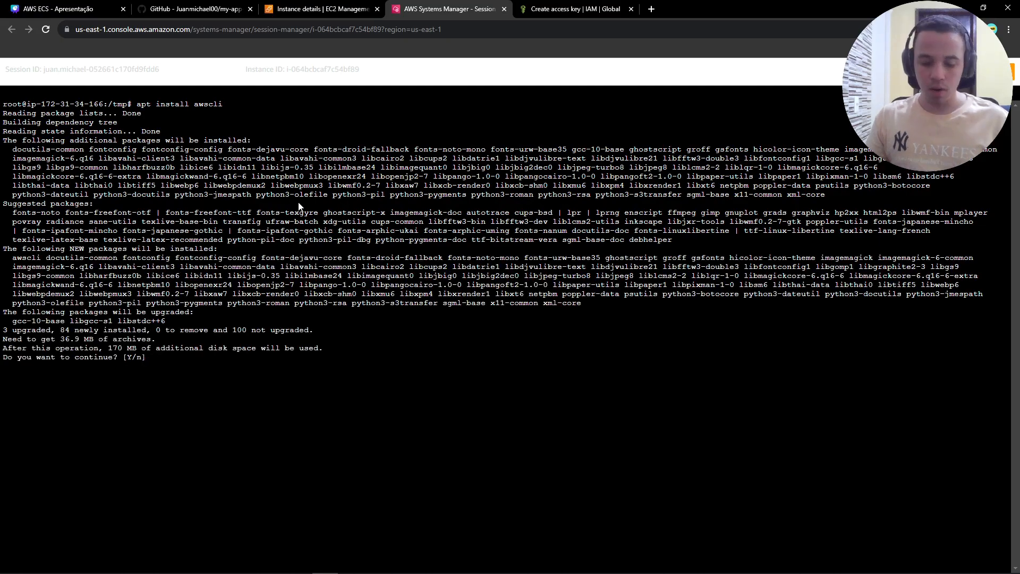
text(y)
key(Return)
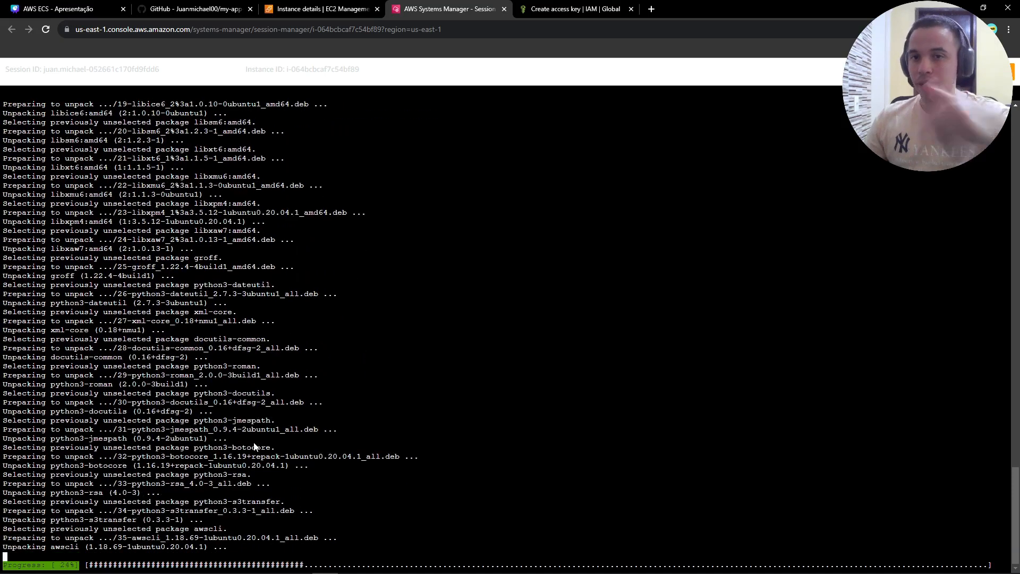
- Copy the HTTPS clone URL of the my-app-ecs repository on GitHub and return to the session terminal
click(577, 5)
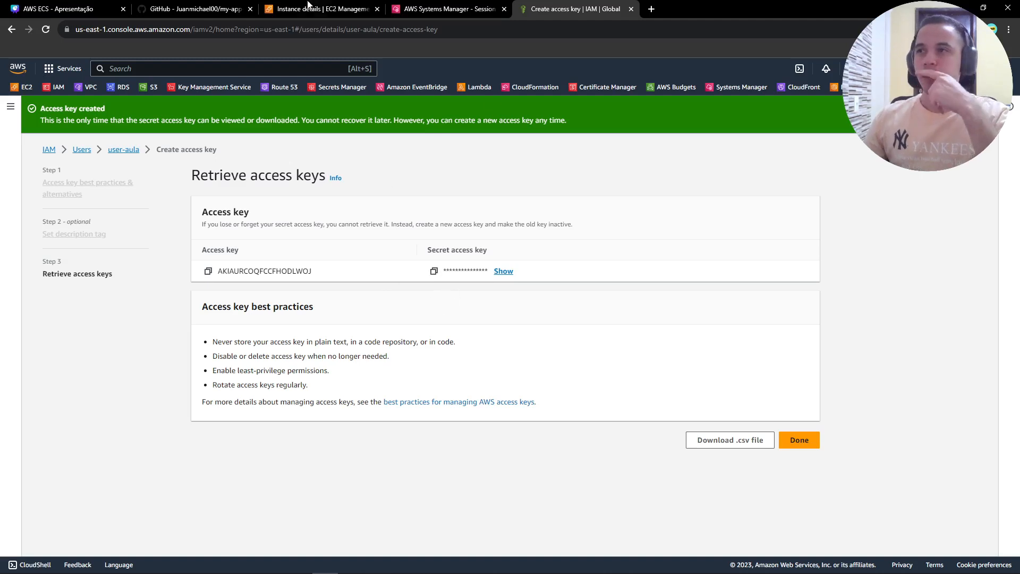
click(224, 6)
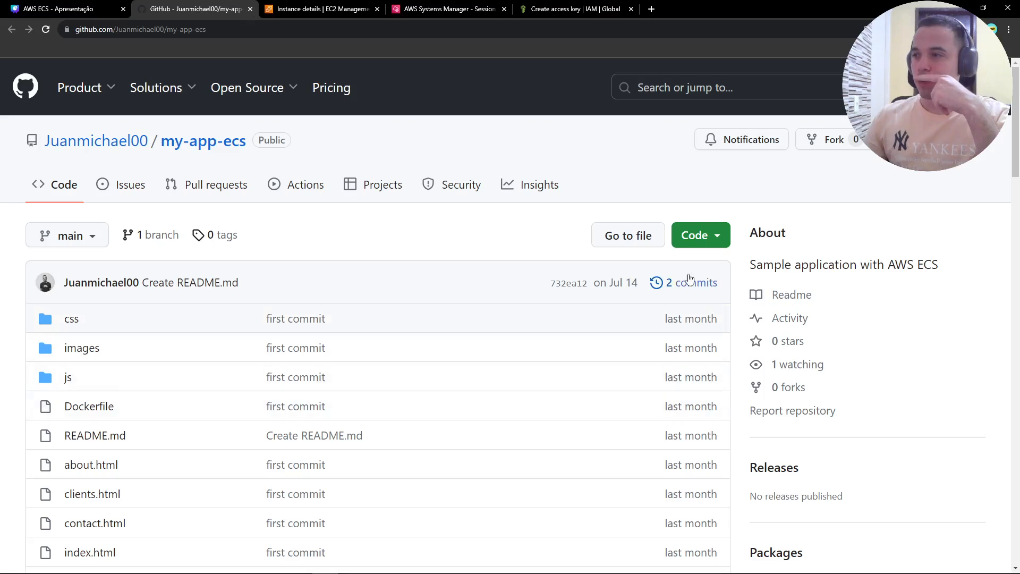
click(676, 232)
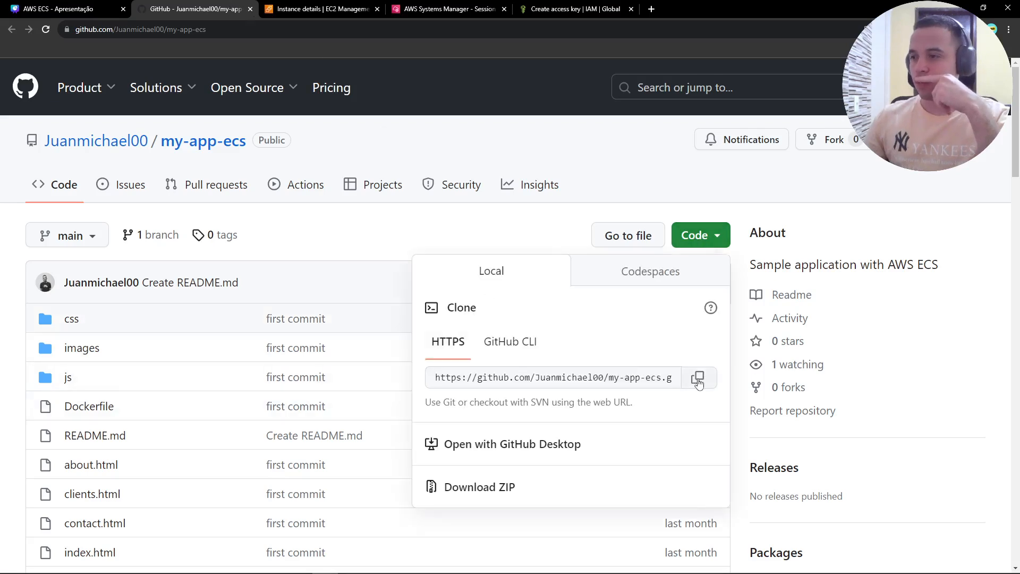
click(697, 378)
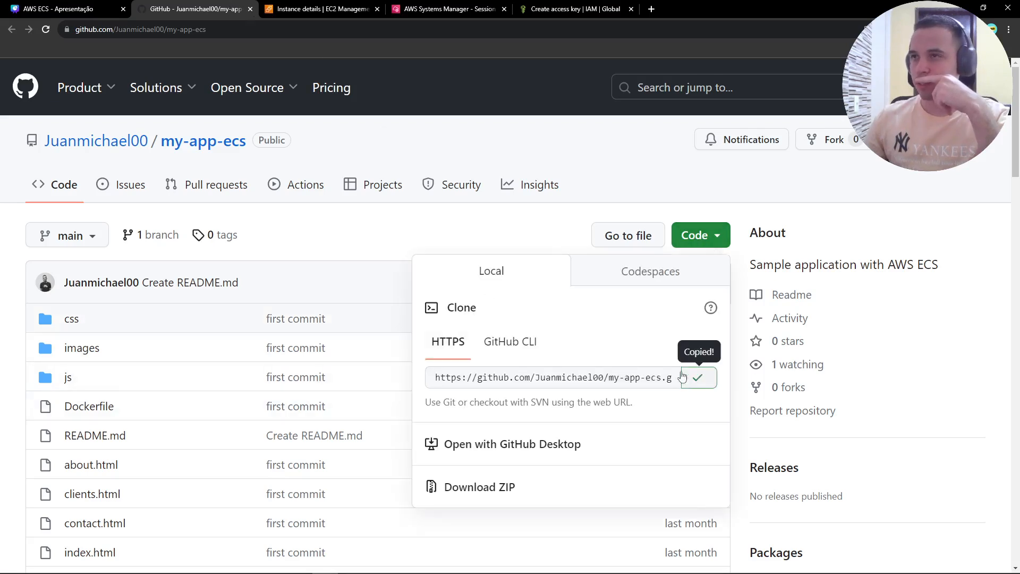
click(354, 7)
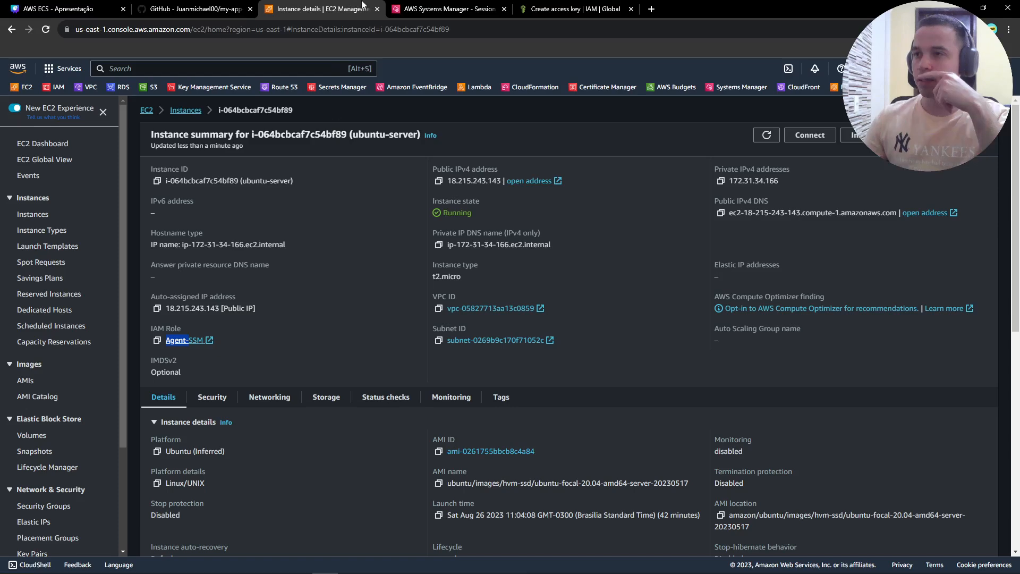
click(446, 9)
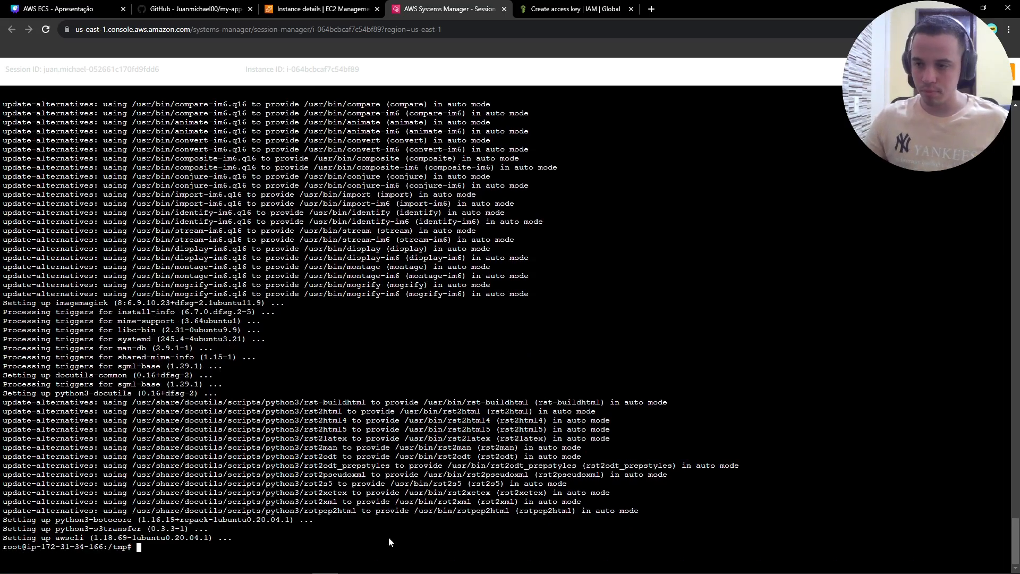
- Run aws configure in a cleared terminal and paste the access key ID of user-aula from the IAM page
key(ctrl+l)
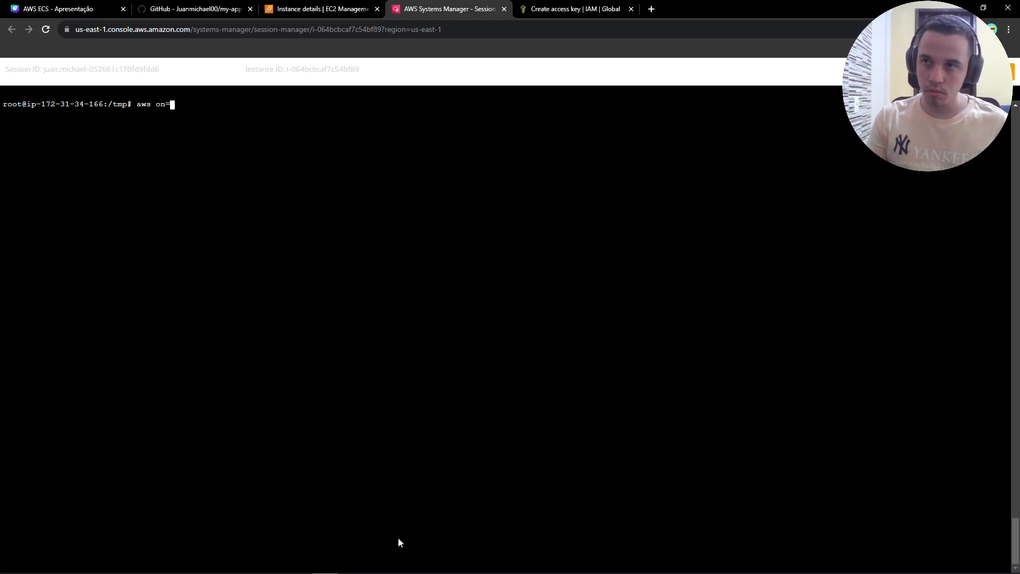
key(BackSpace)
key(BackSpace)
text(onfigure)
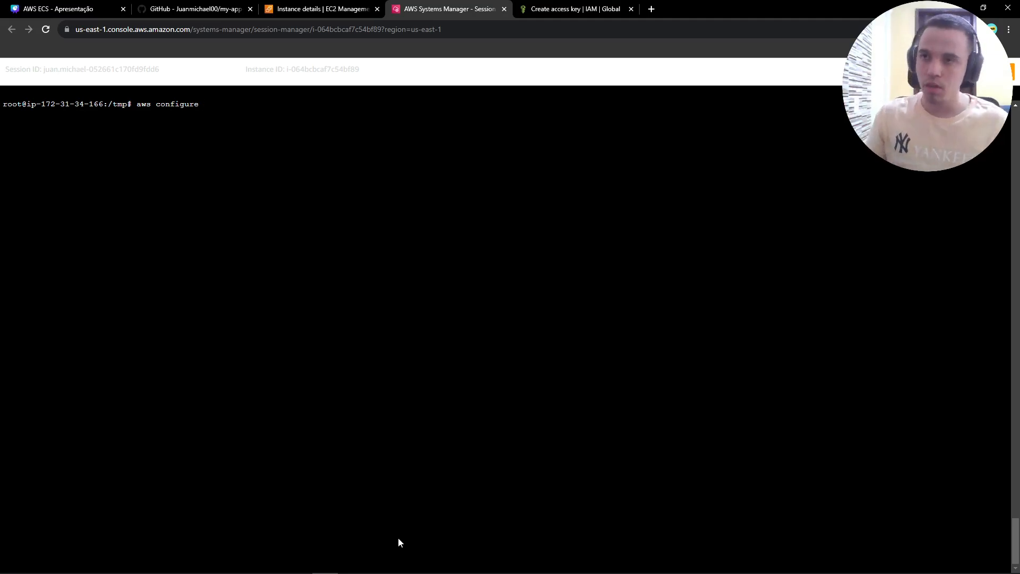
key(Return)
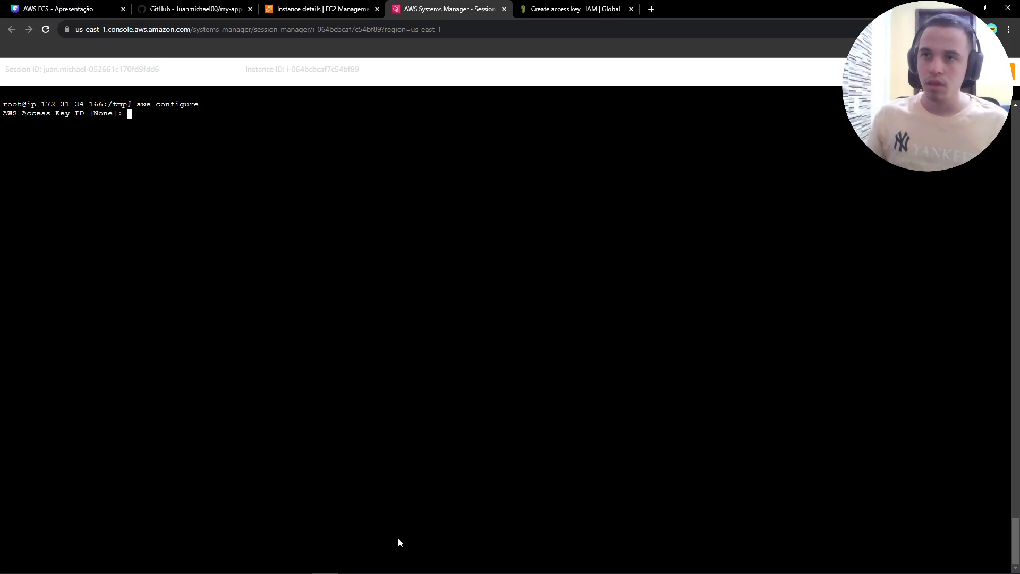
click(571, 9)
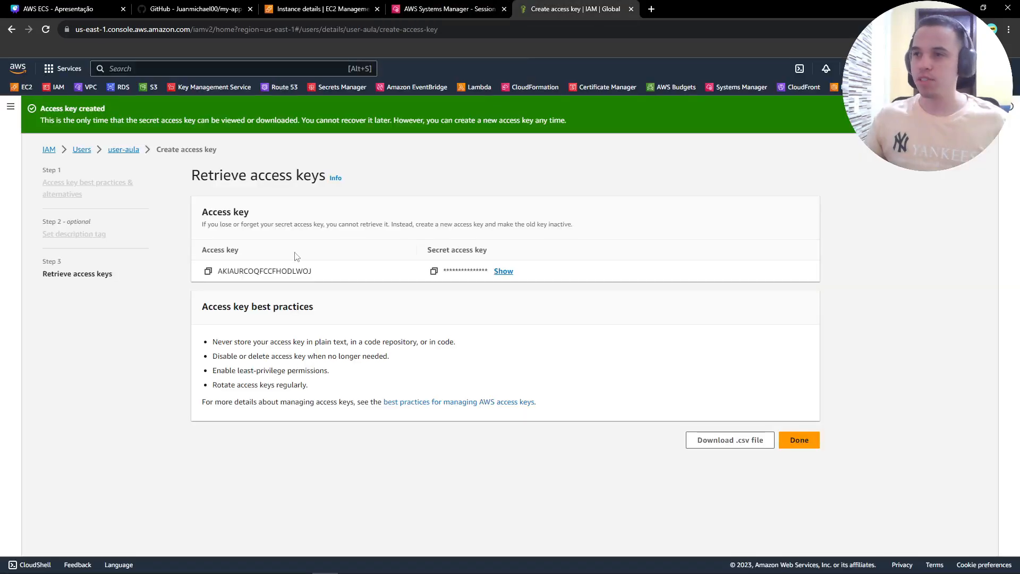
click(208, 271)
click(457, 9)
right_click(330, 186)
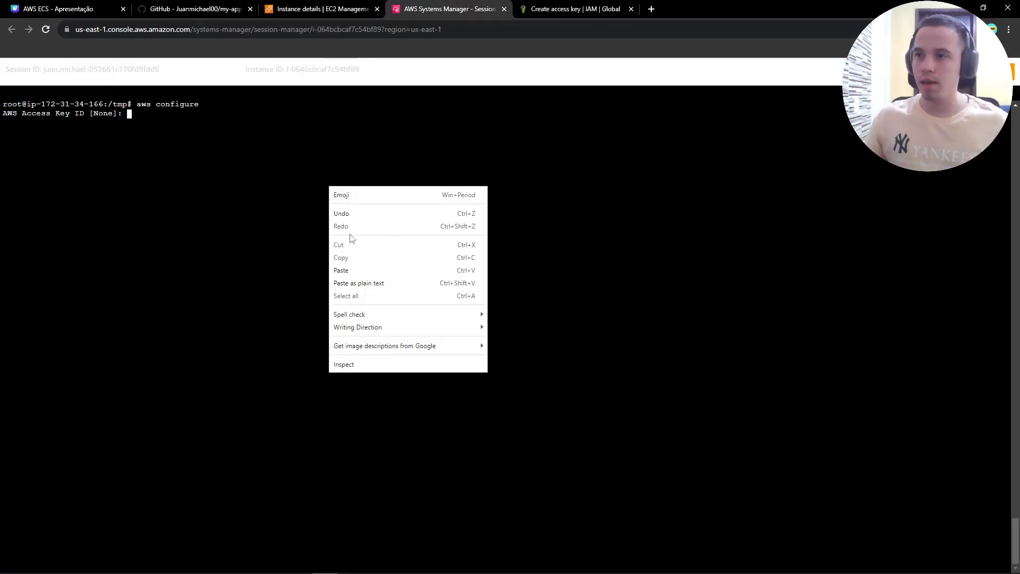
click(342, 274)
key(Return)
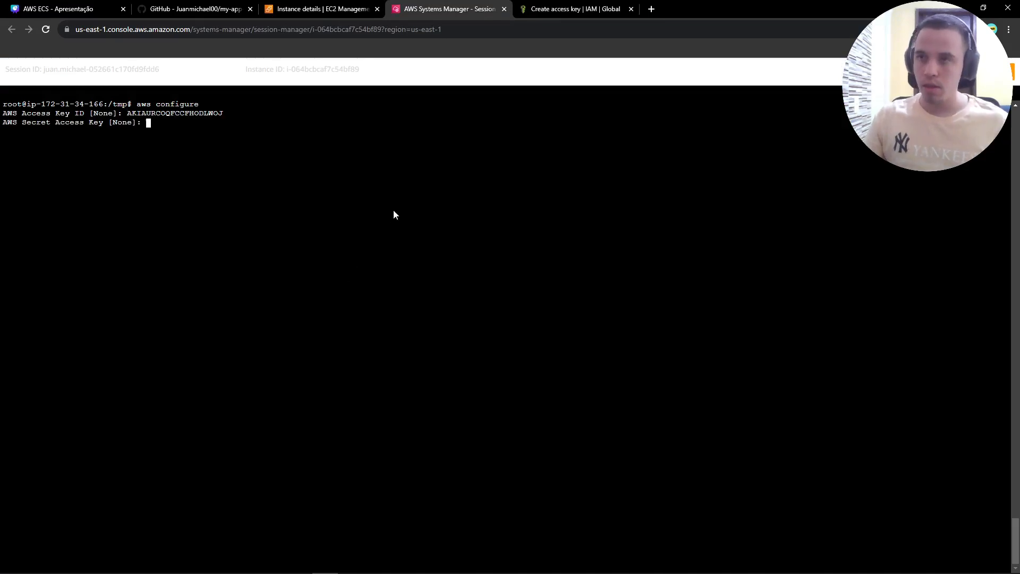
- Copy the secret access key from the IAM page and enter it at the AWS Secret Access Key prompt
click(532, 7)
click(433, 271)
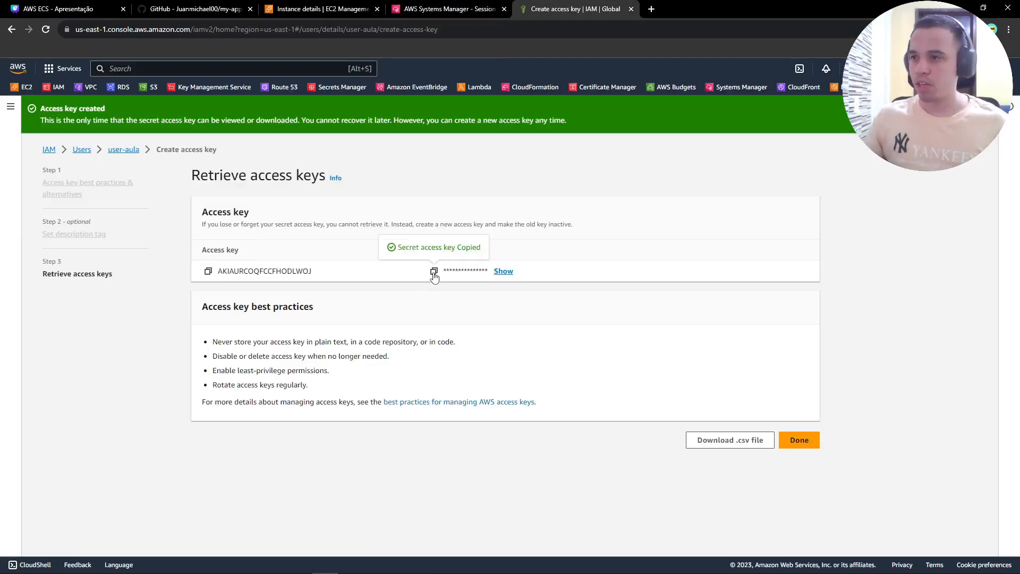
click(469, 8)
right_click(396, 162)
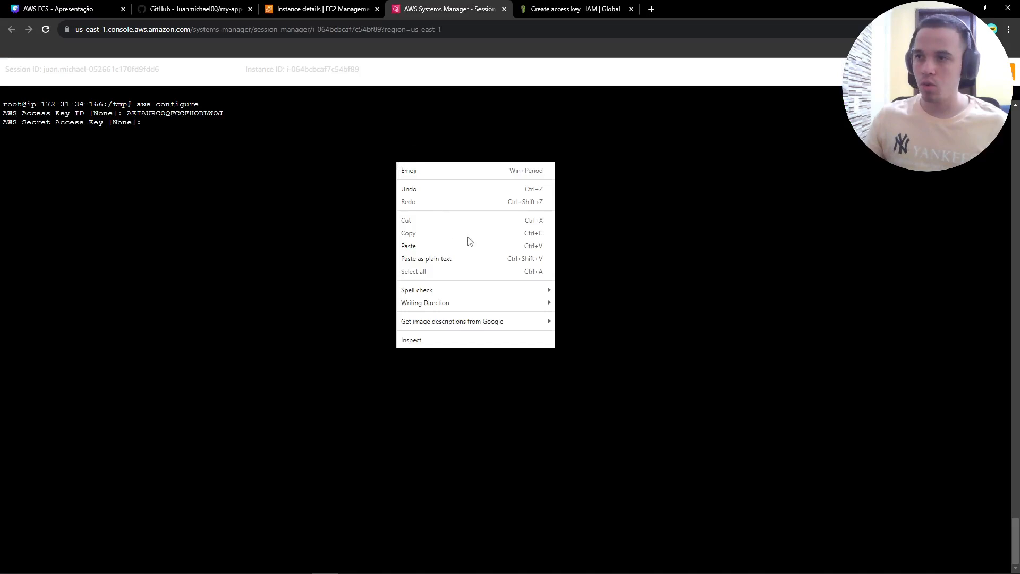
click(428, 246)
key(Return)
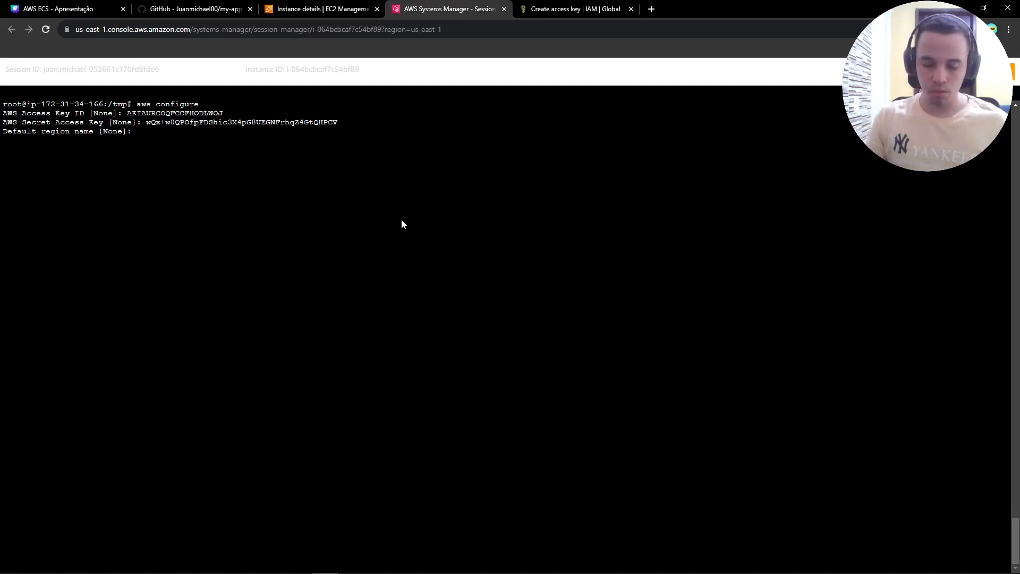
- Set the default region to us-east-1 and the default output format to json, and clear the terminal
text(us-east-1)
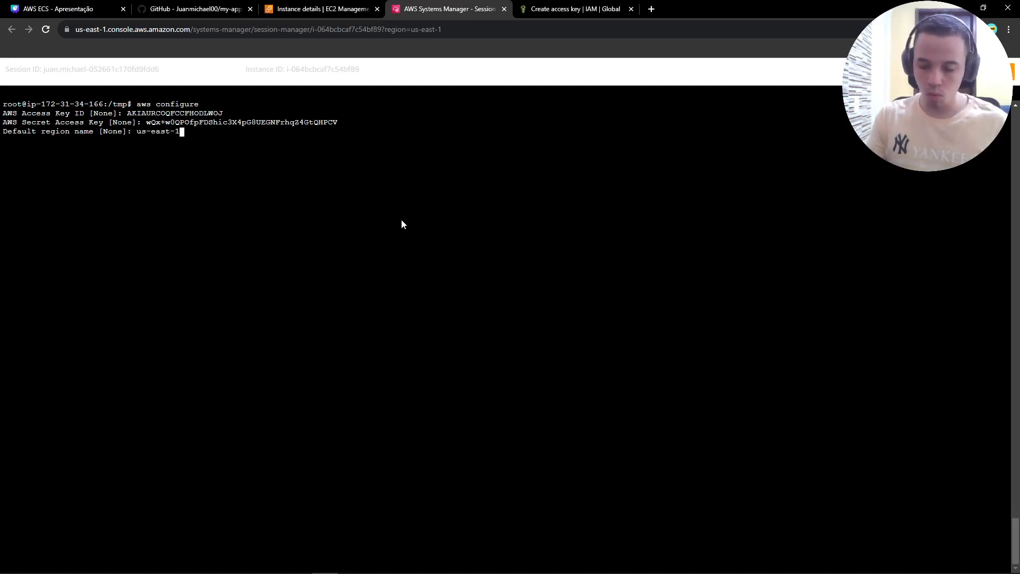
key(Return)
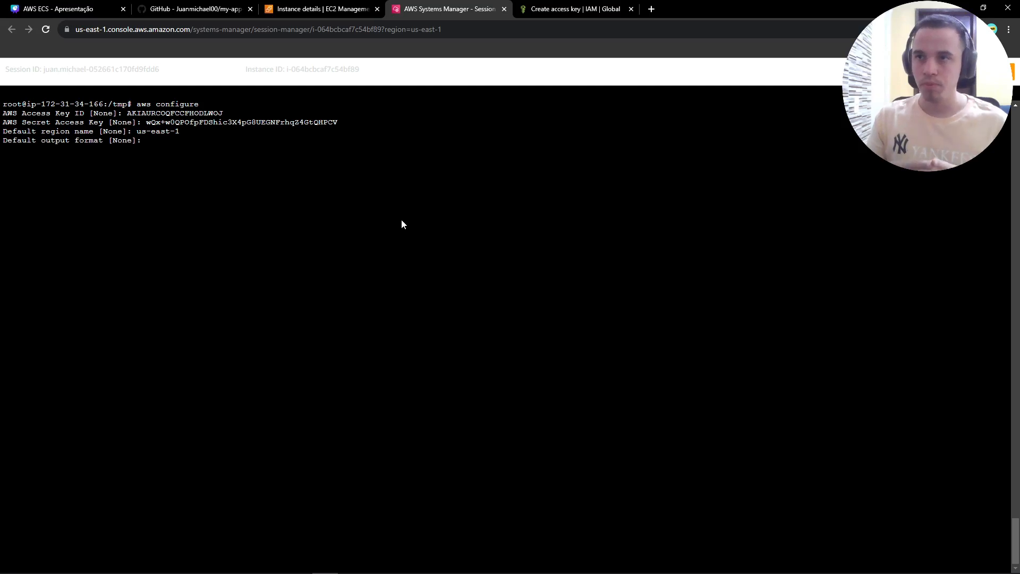
text(json)
key(Return)
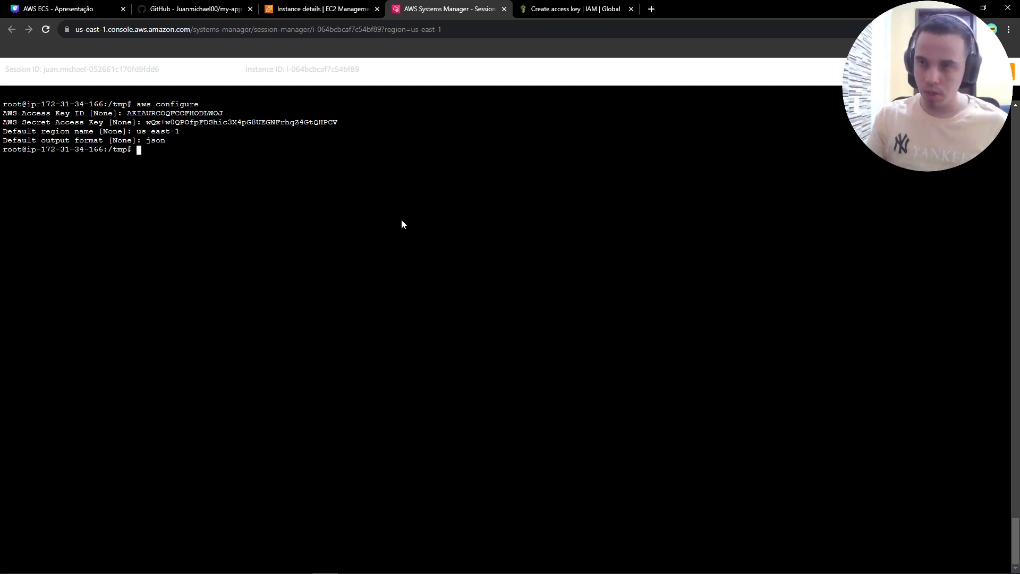
key(ctrl+l)
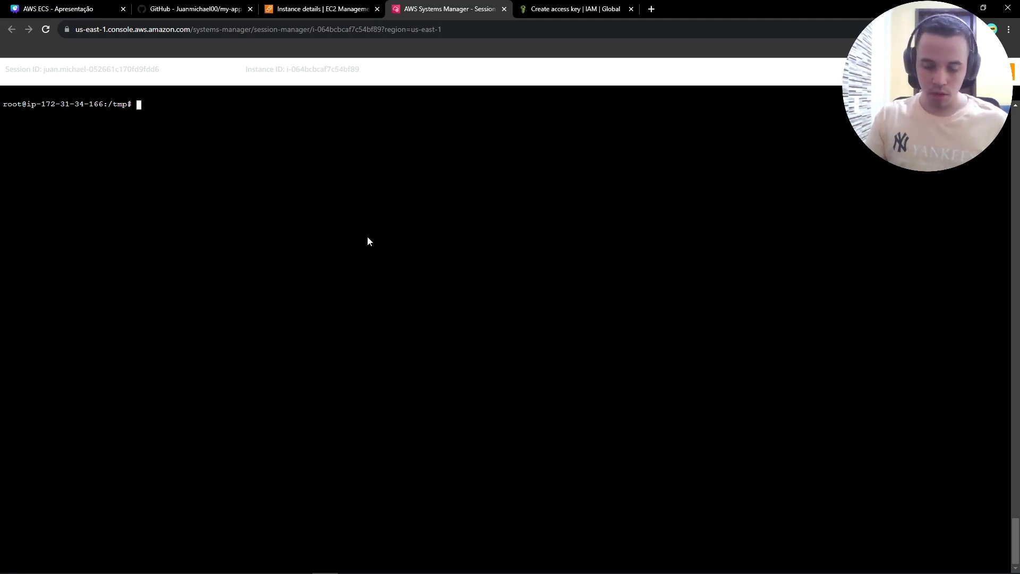
- Clone the my-app-ecs repository into /tmp with git clone, using the HTTPS URL copied from GitHub
text(git clone)
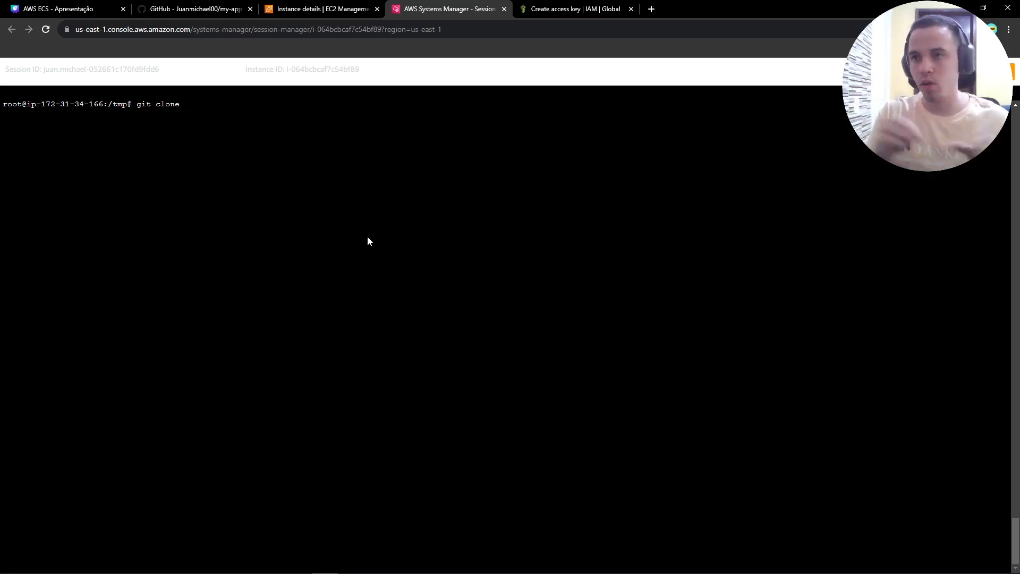
click(223, 8)
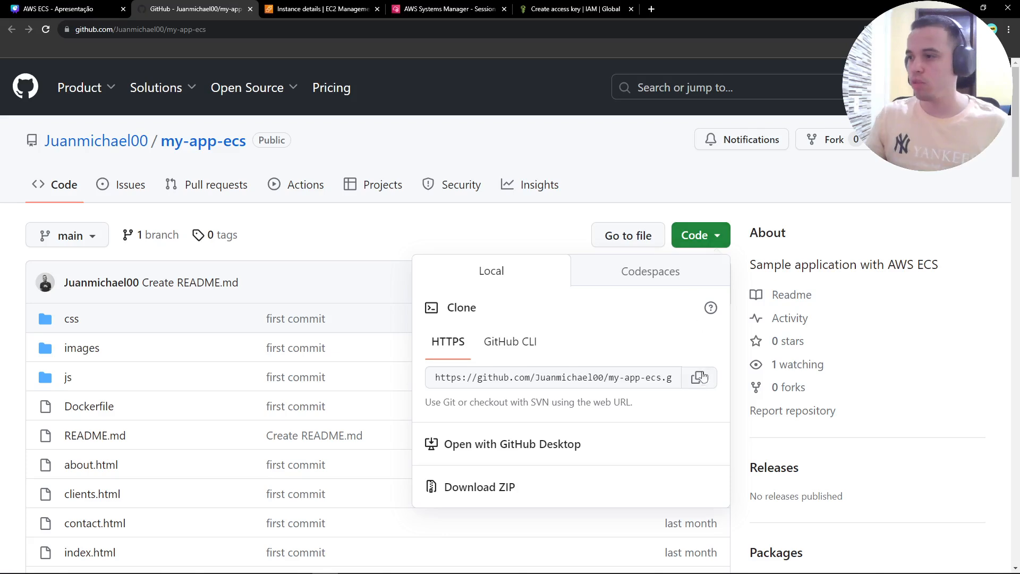
click(699, 377)
click(434, 7)
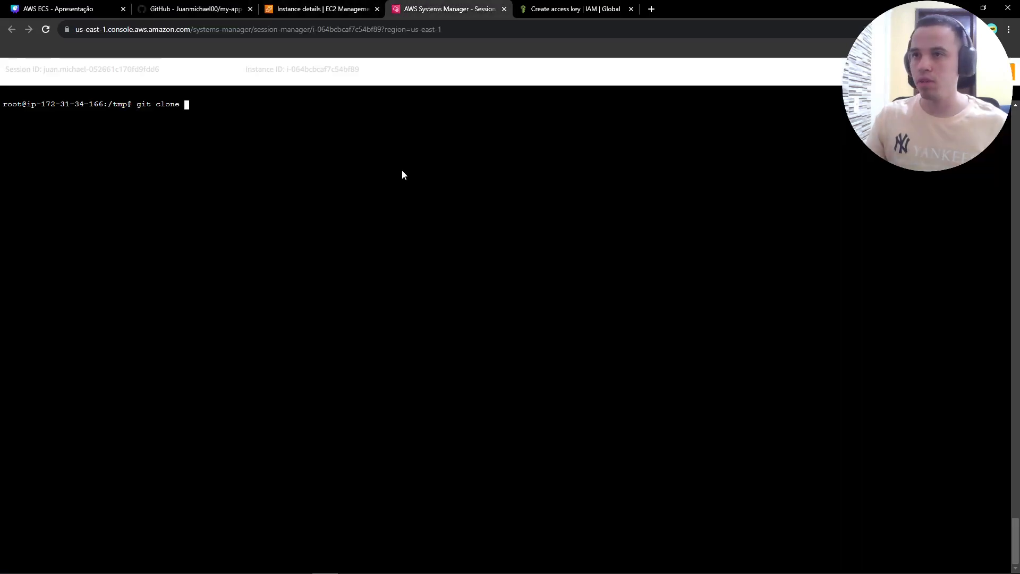
key(ctrl+v)
key(Return)
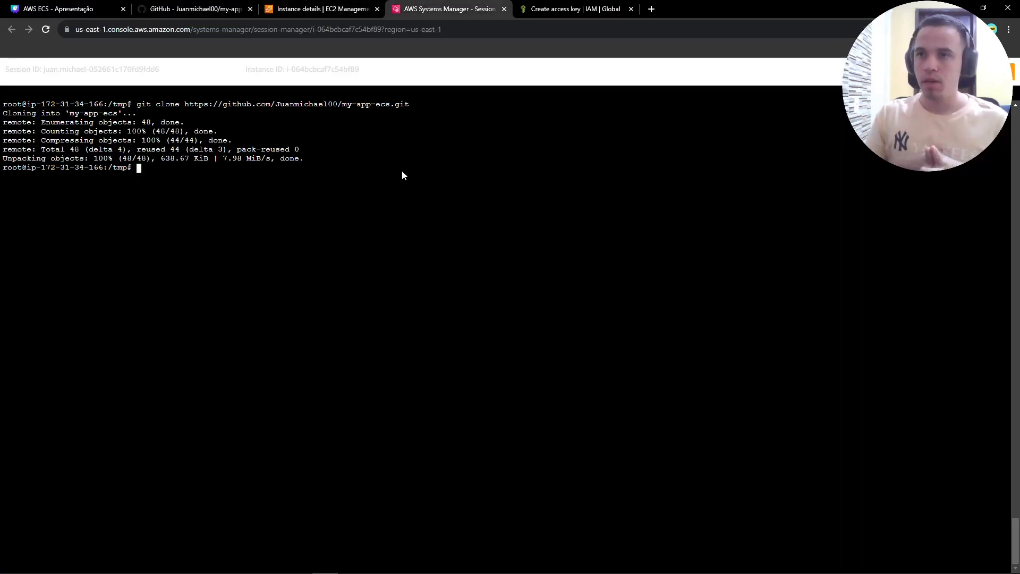
- Change the working directory to the cloned my-app-ecs folder and clear the terminal
text(cd )
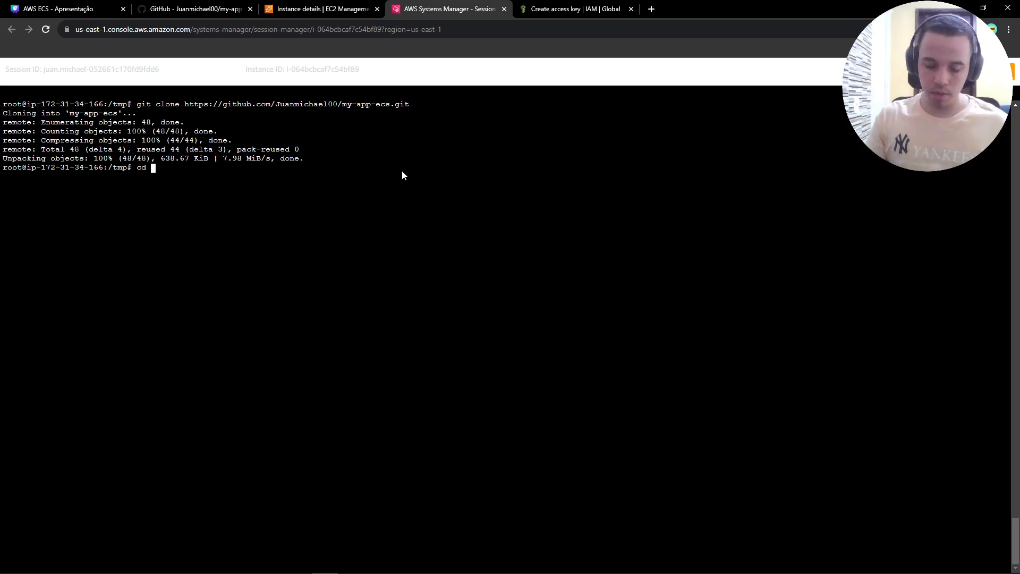
text(my)
key(Tab)
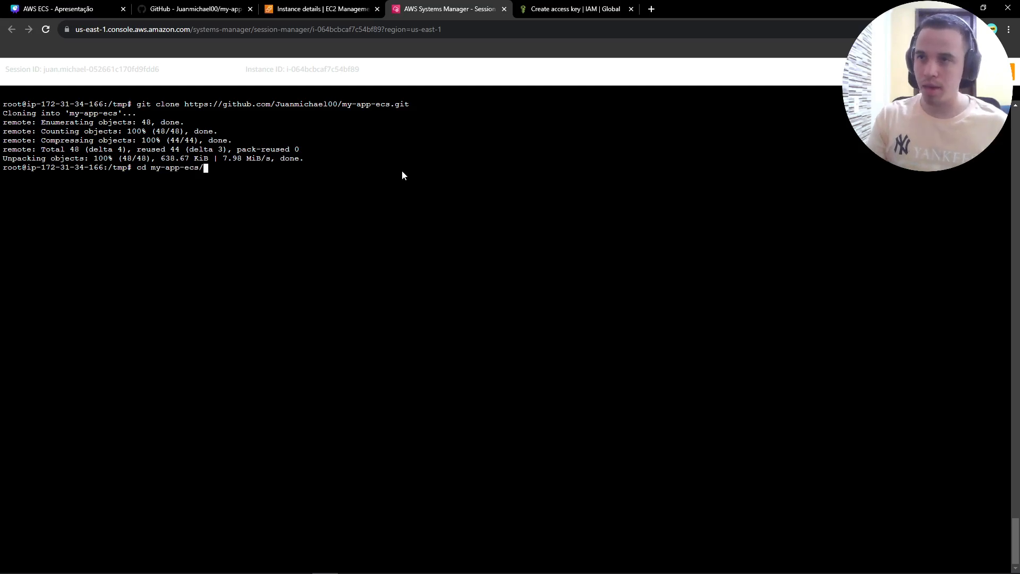
key(Return)
key(ctrl+l)
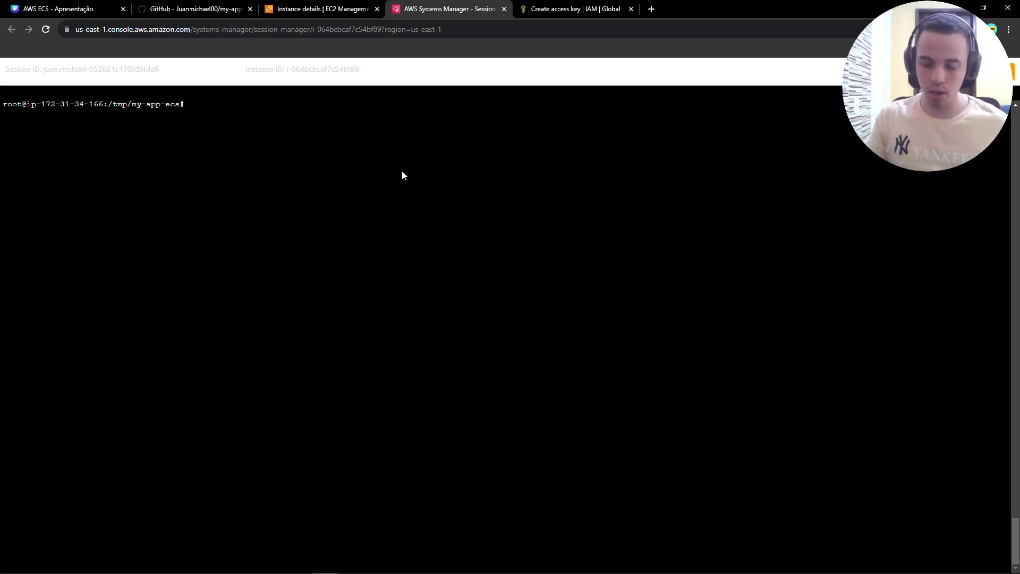
- List all files in the my-app-ecs folder with la and highlight Dockerfile in the listing
text(la)
key(Return)
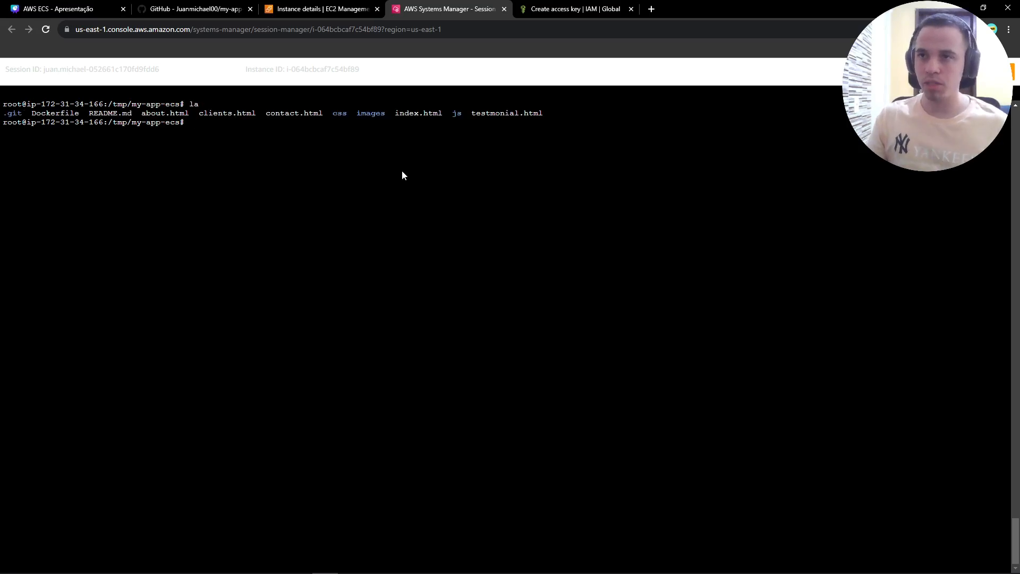
double_click(39, 114)
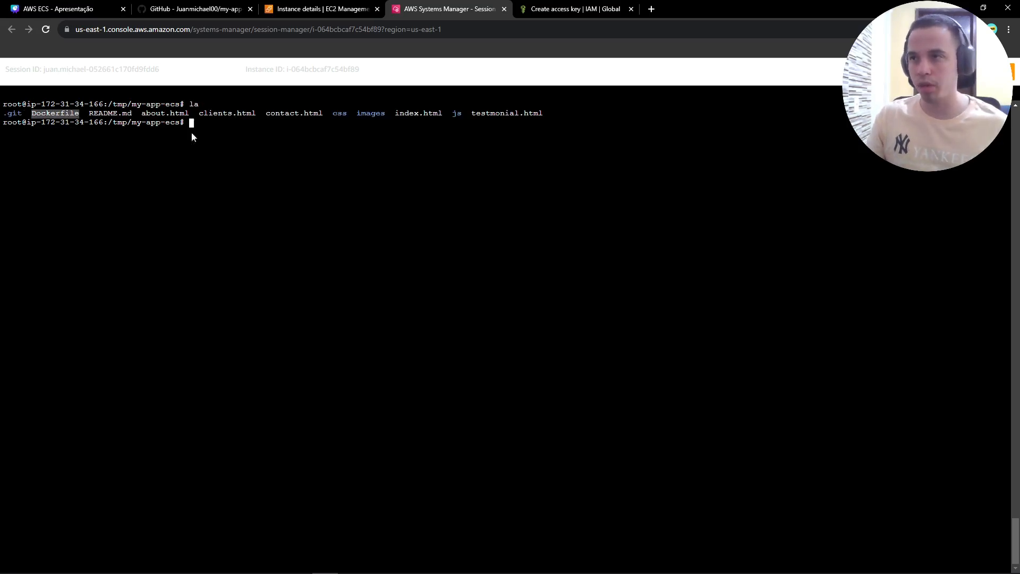
- Switch to the my-app-ecs repository on GitHub and open its Dockerfile
click(194, 9)
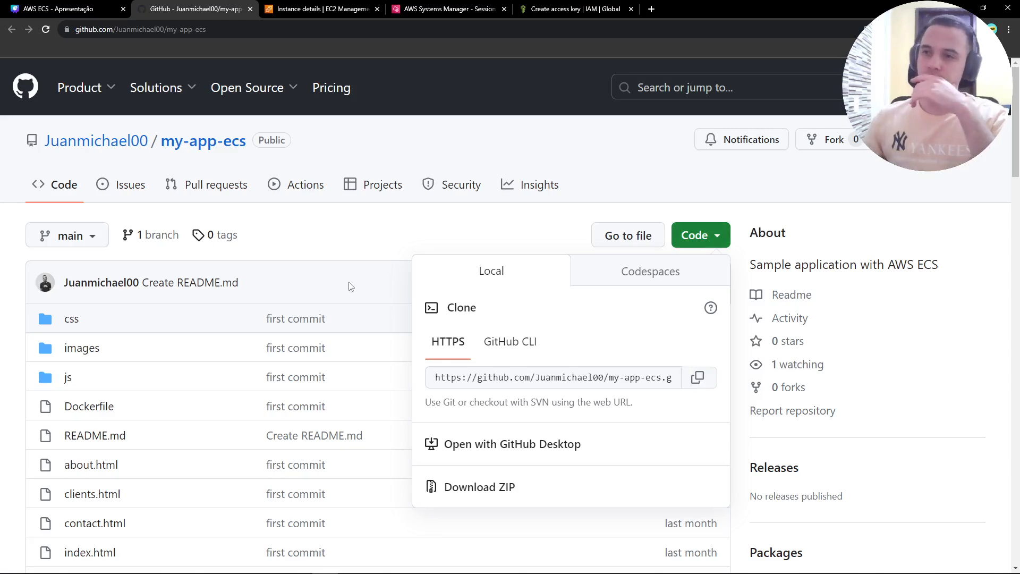
click(357, 222)
scroll(398, 323, down, 3)
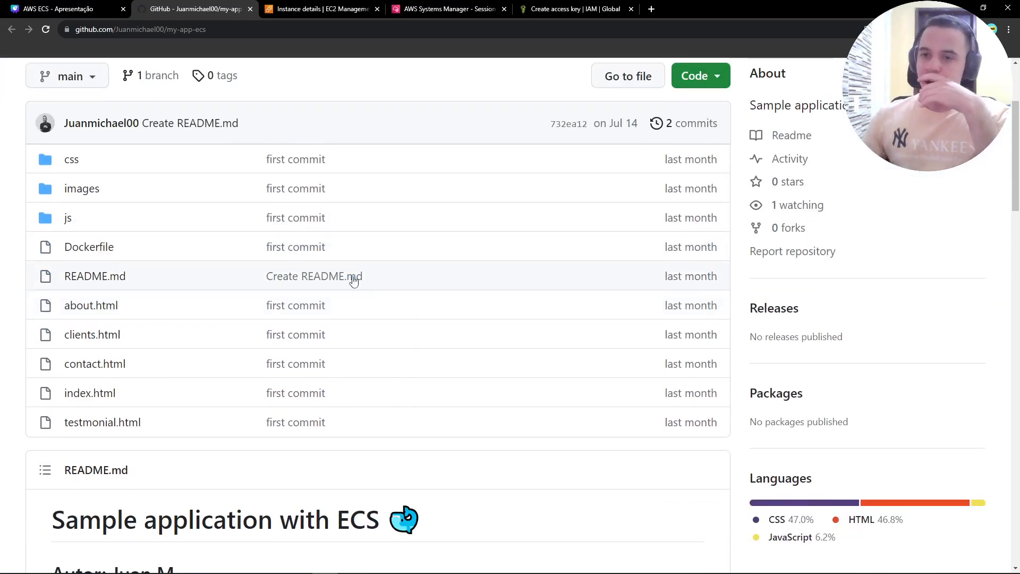
scroll(223, 296, up, 1)
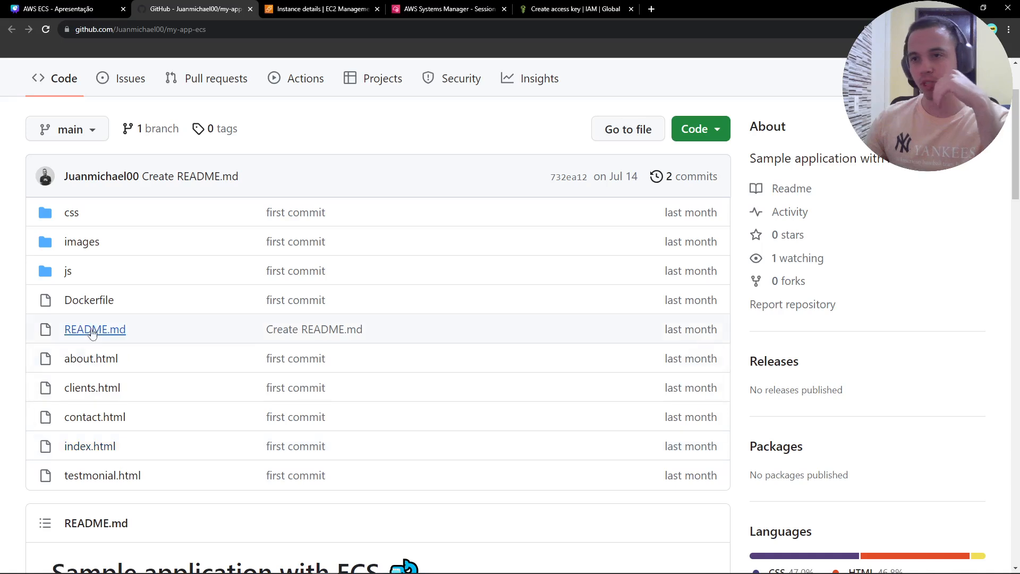
click(84, 302)
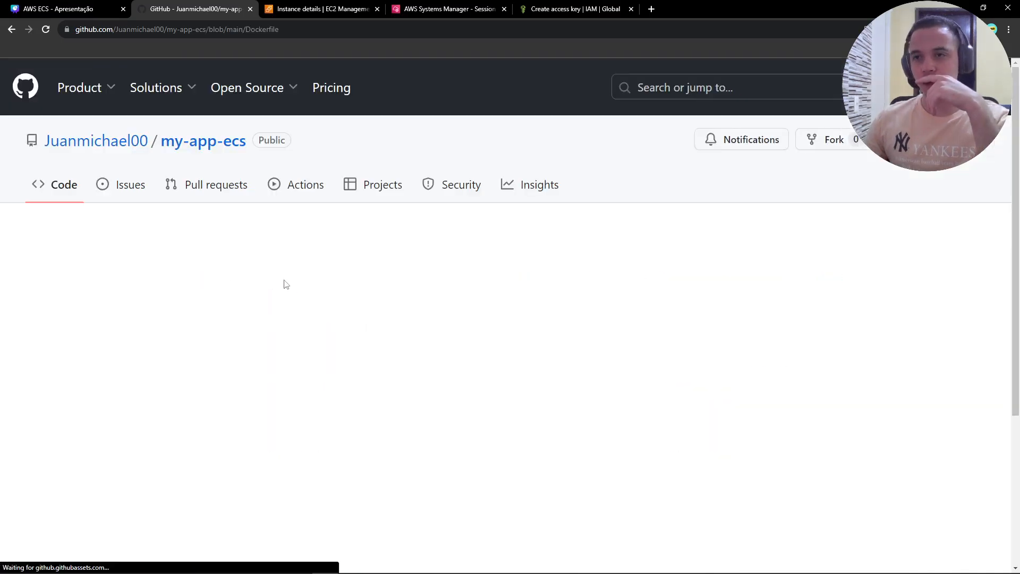
- Examine the Dockerfile's FROM instruction and the source and destination of its COPY instruction
drag(86, 257, 141, 257)
click(157, 256)
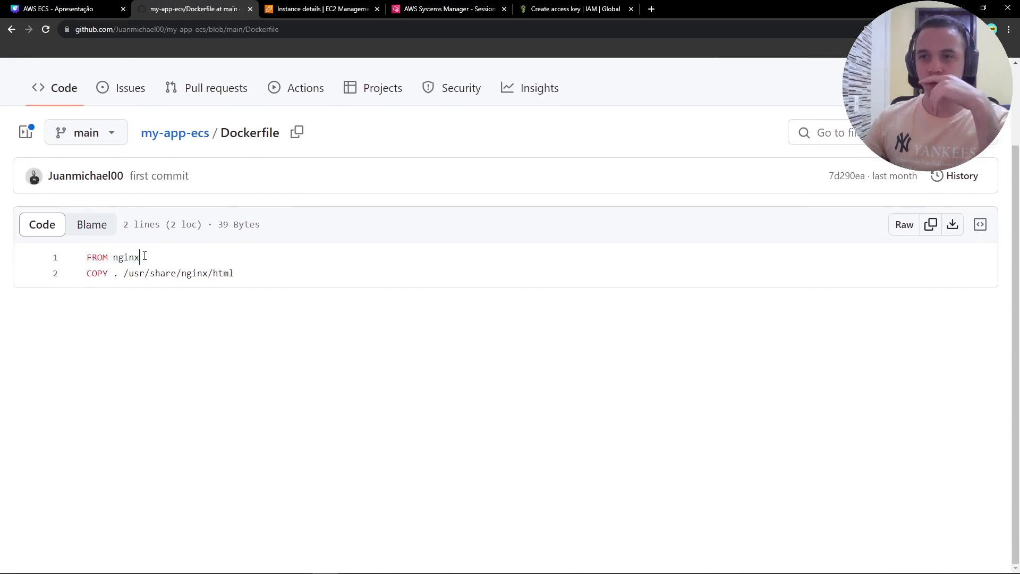
drag(88, 275, 113, 275)
click(114, 273)
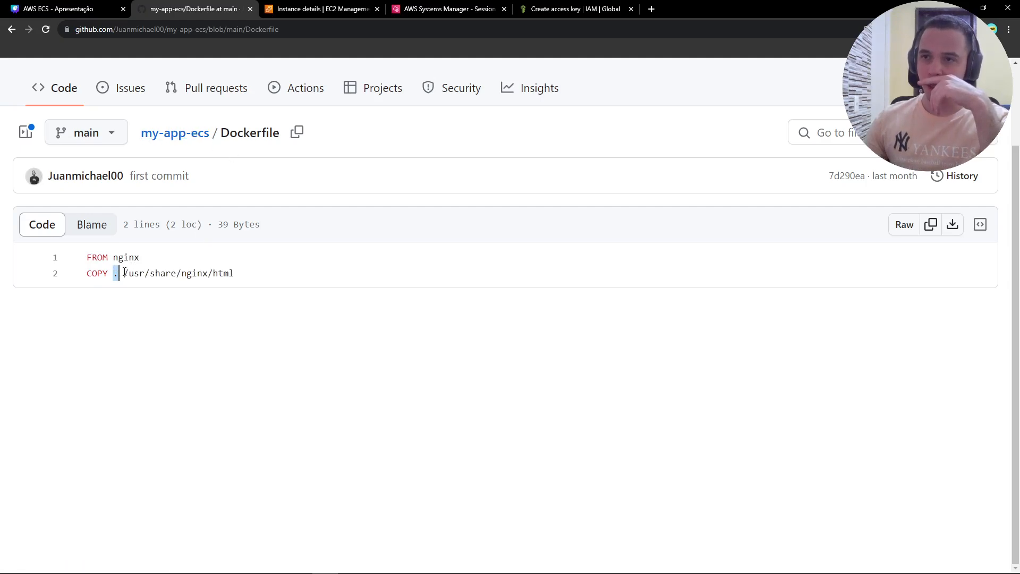
drag(123, 273, 238, 273)
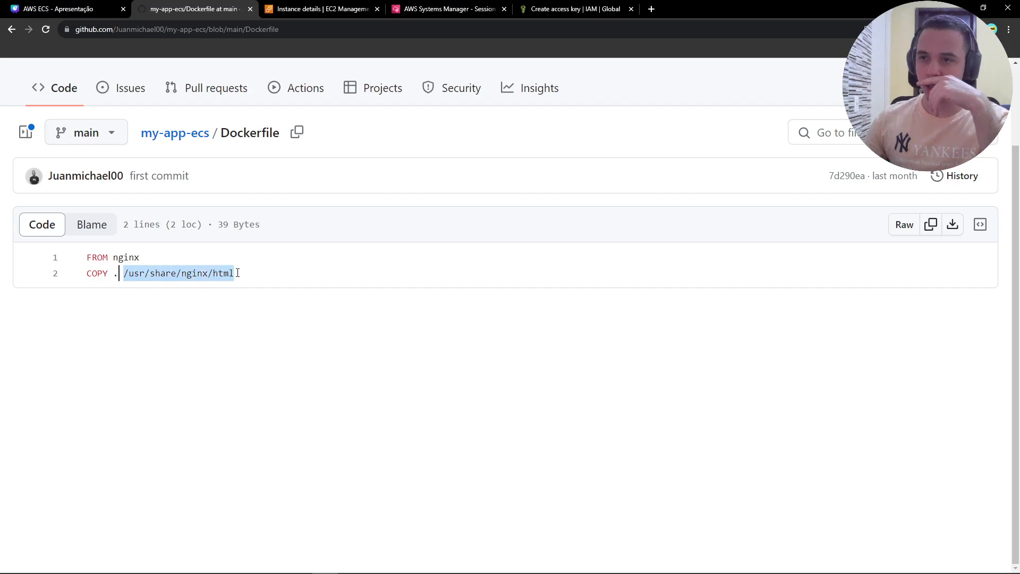
click(251, 275)
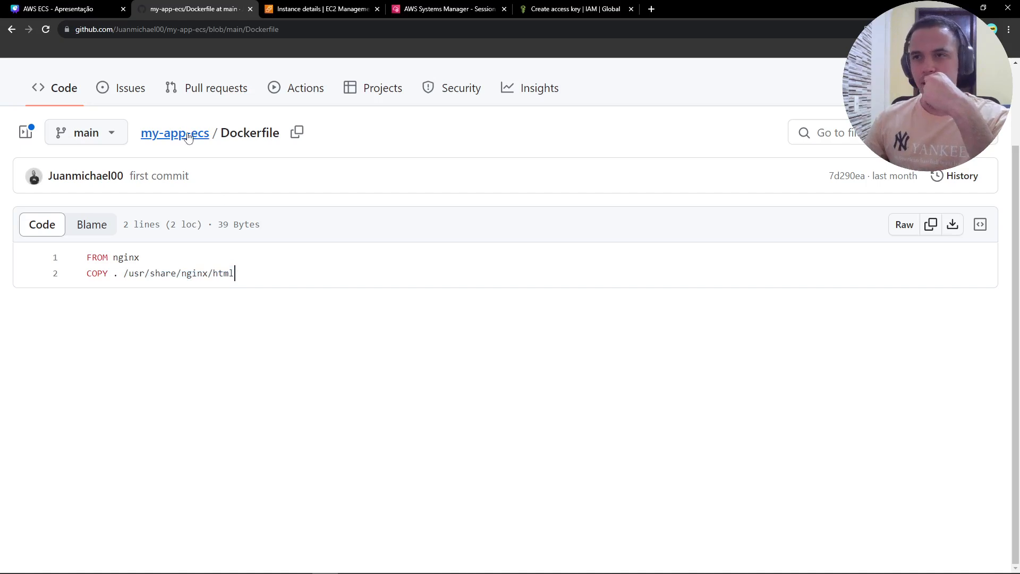
- Return to the Session Manager terminal, check the installed Docker version with docker --version, and clear the screen
click(441, 8)
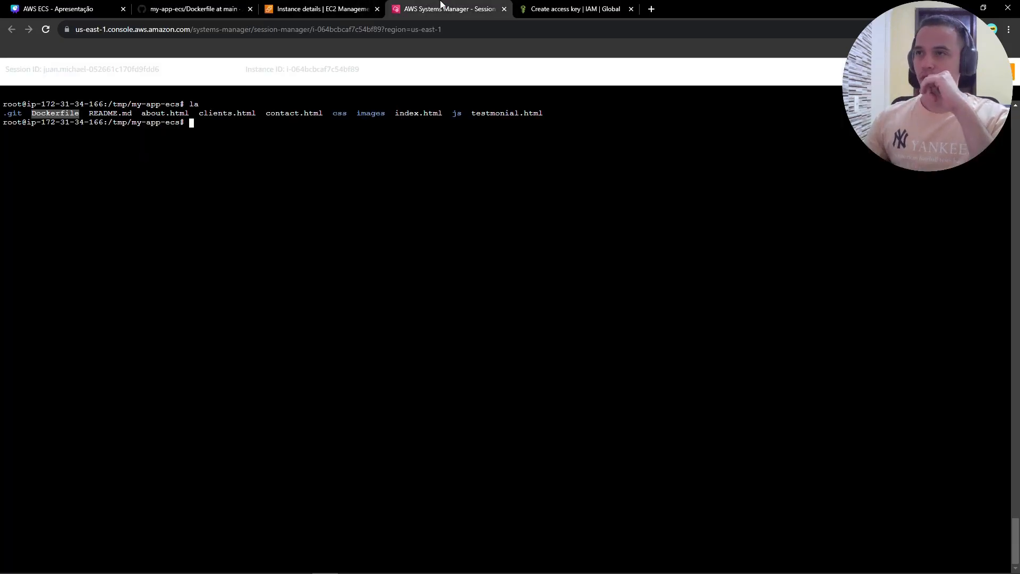
click(267, 178)
key(ctrl+l)
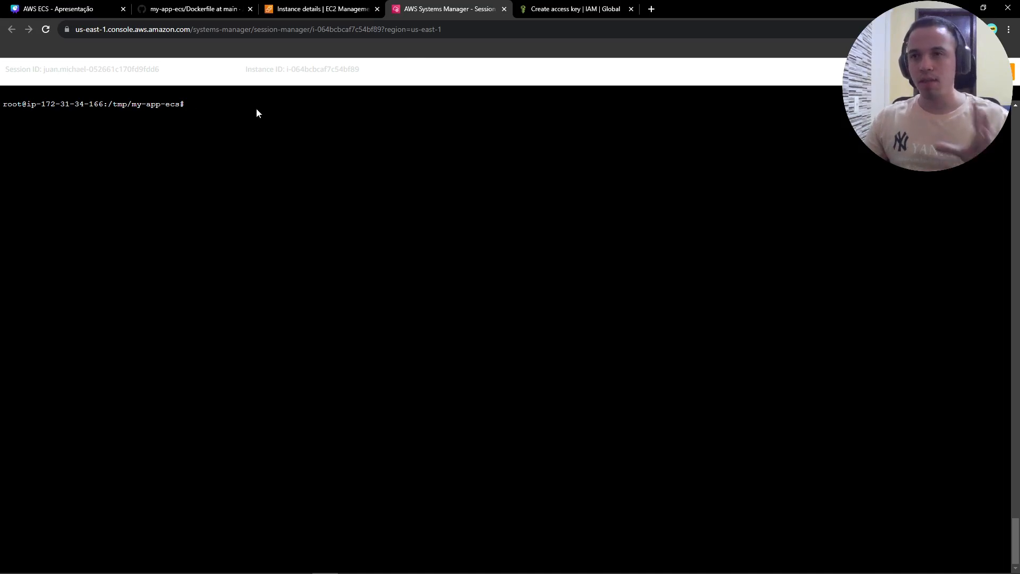
text(docker)
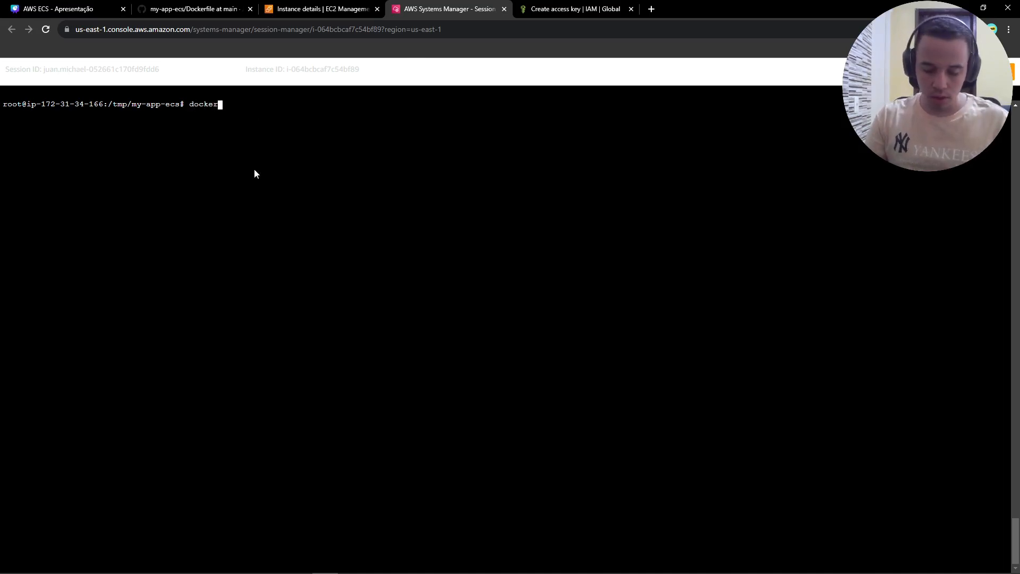
text(r --version)
key(Return)
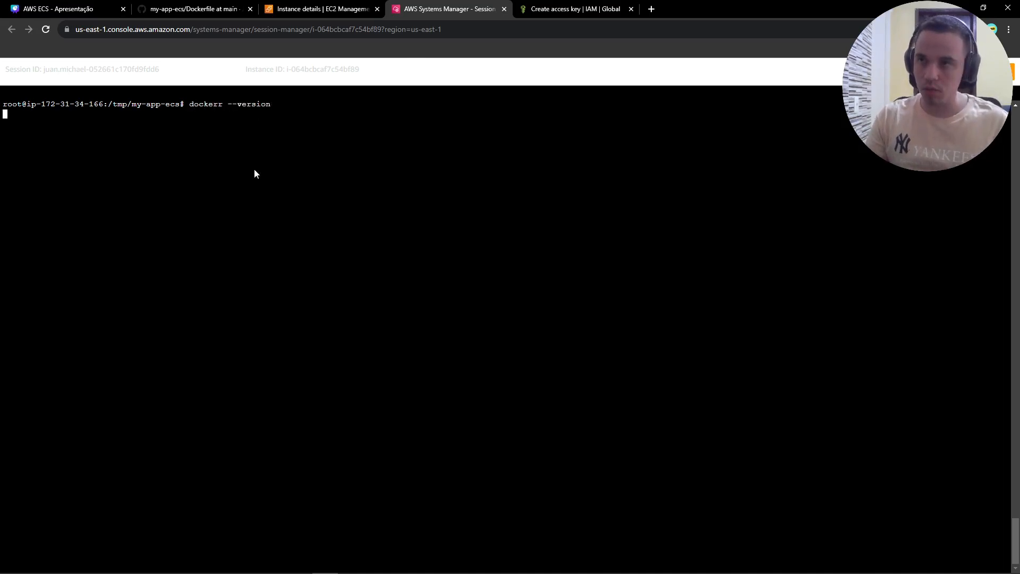
key(Up)
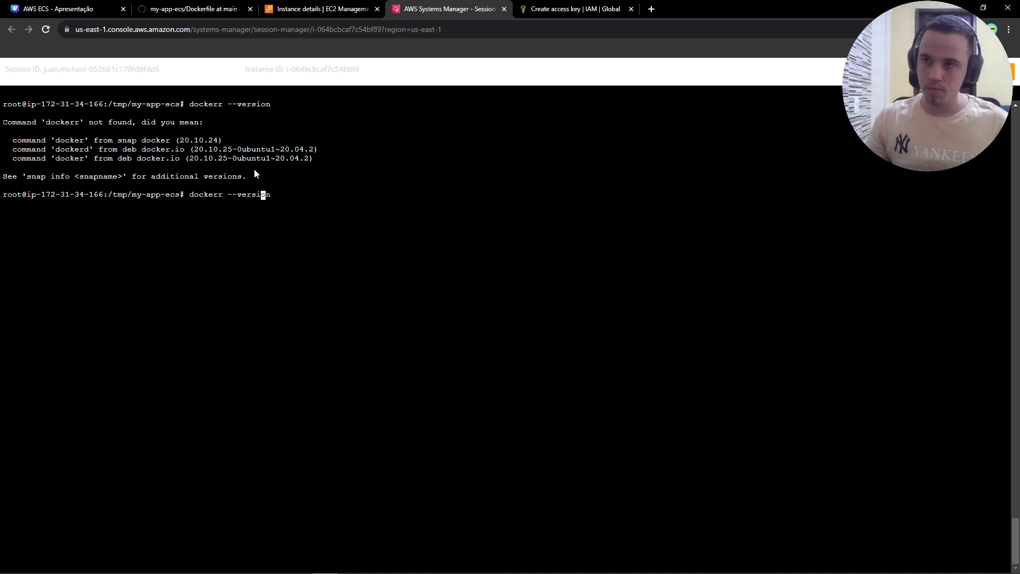
key(BackSpace)
key(Return)
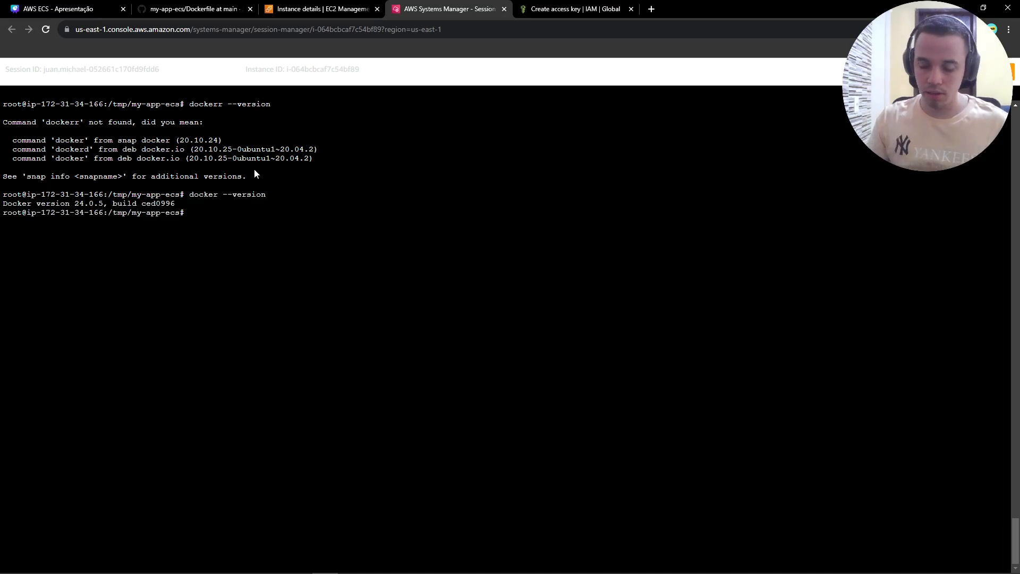
key(ctrl+l)
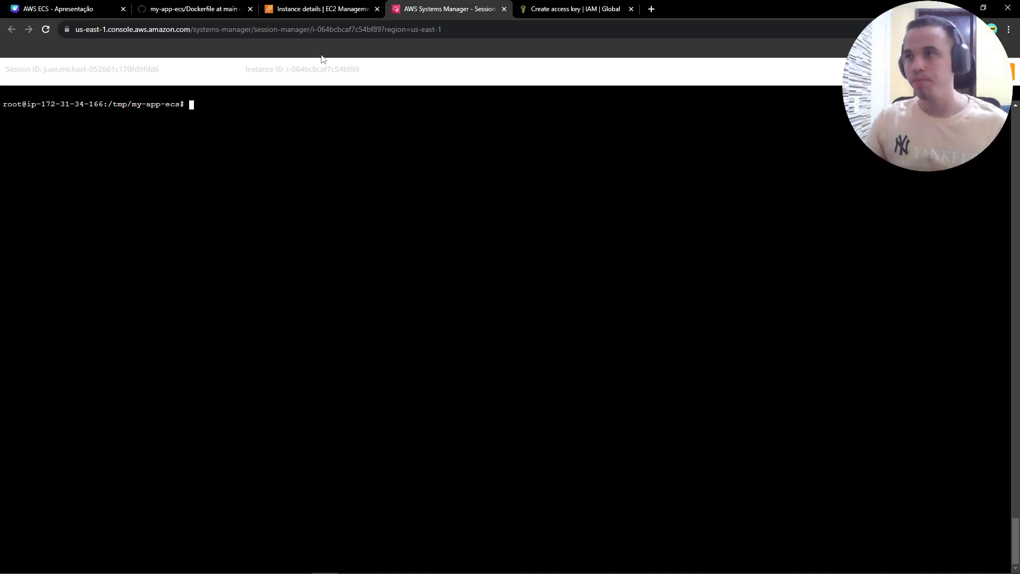
- Search the AWS console for ecr and open Elastic Container Registry in a separate browser tab
click(310, 11)
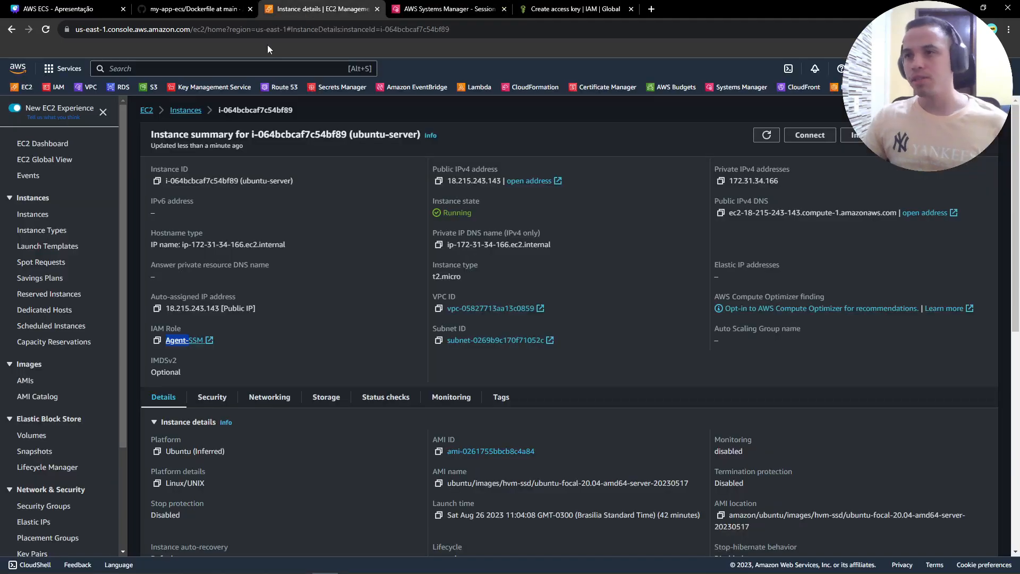
click(174, 71)
text(ecr)
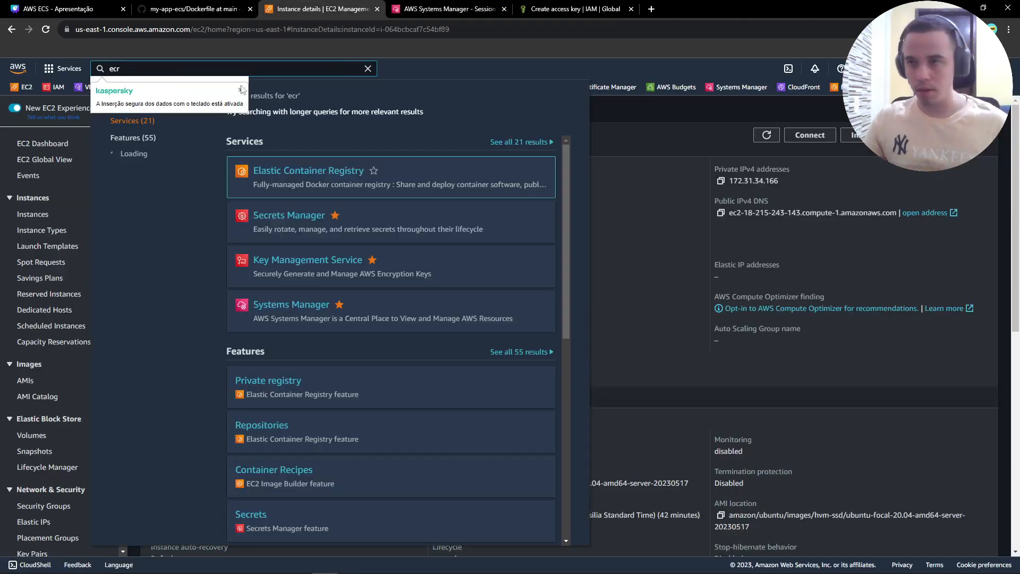
middle_click(310, 178)
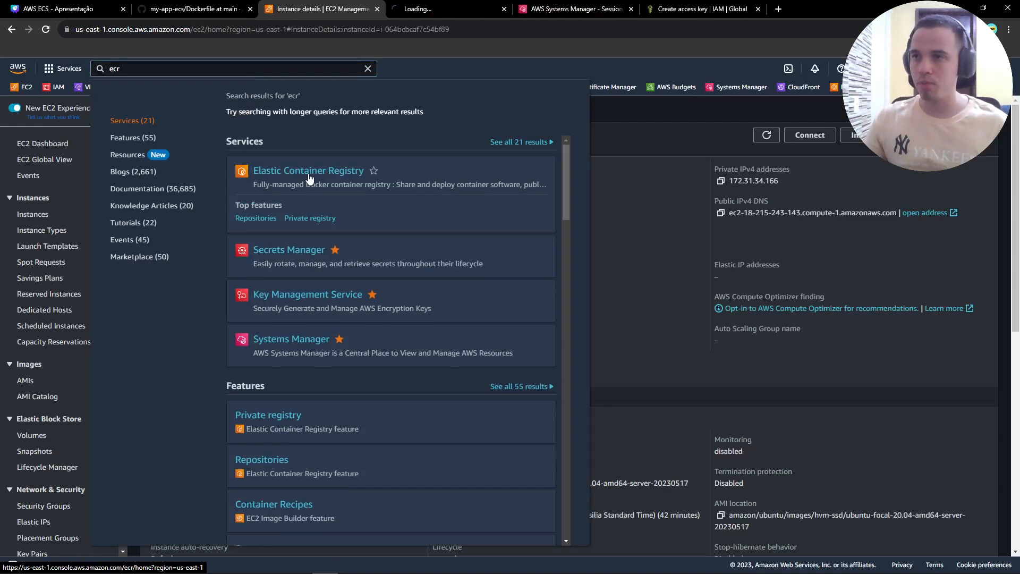
click(655, 191)
click(441, 9)
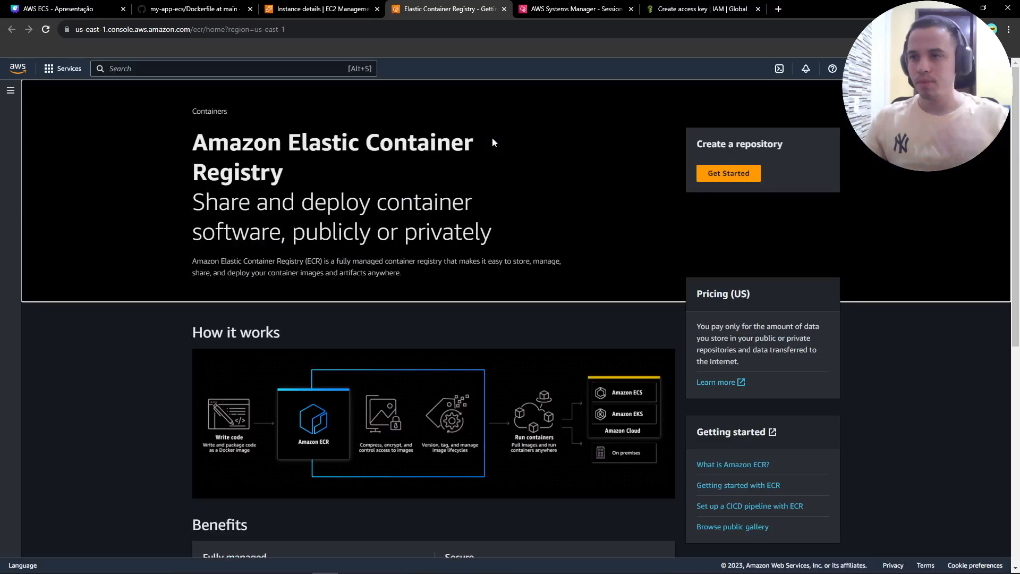
- Create a private ECR repository named app-aula with tag immutability and scan on push left disabled
click(738, 189)
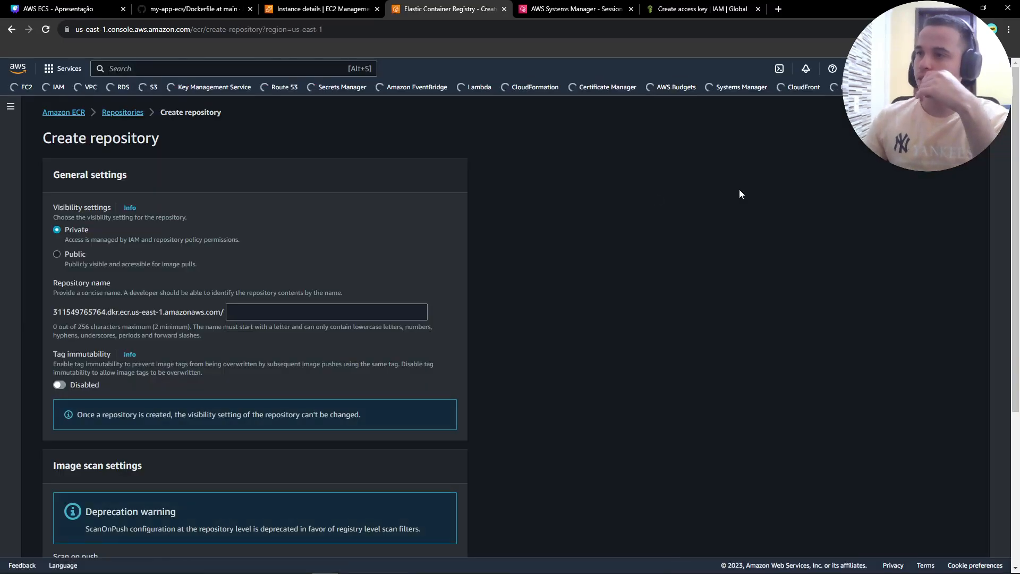
click(261, 314)
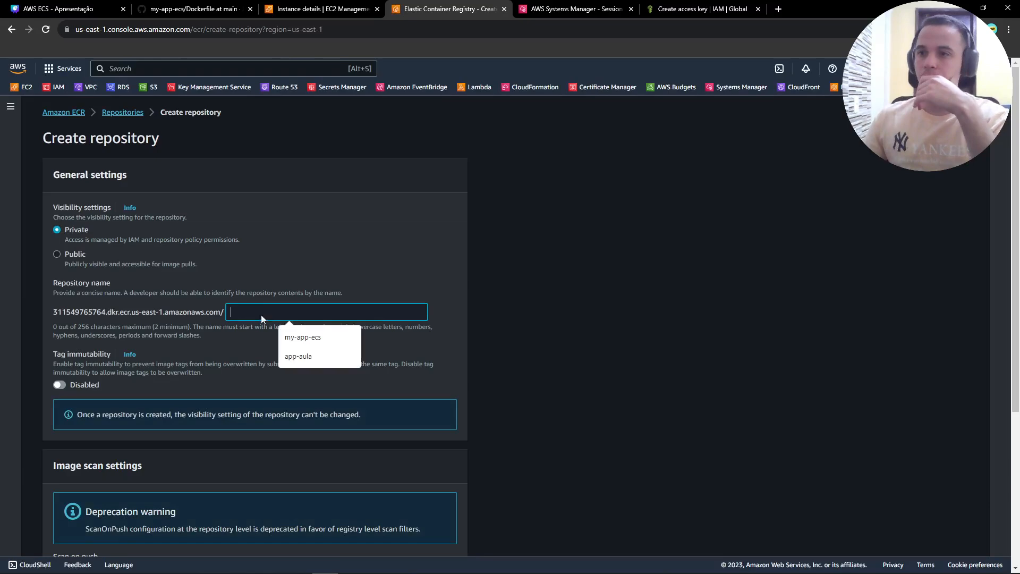
text(app-aula)
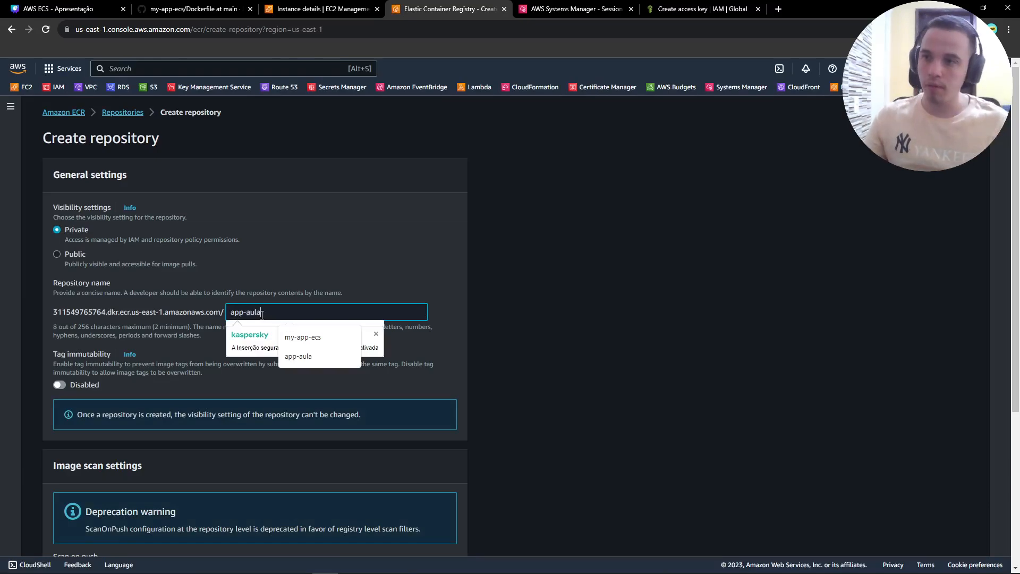
click(559, 305)
click(319, 312)
scroll(232, 347, down, 1)
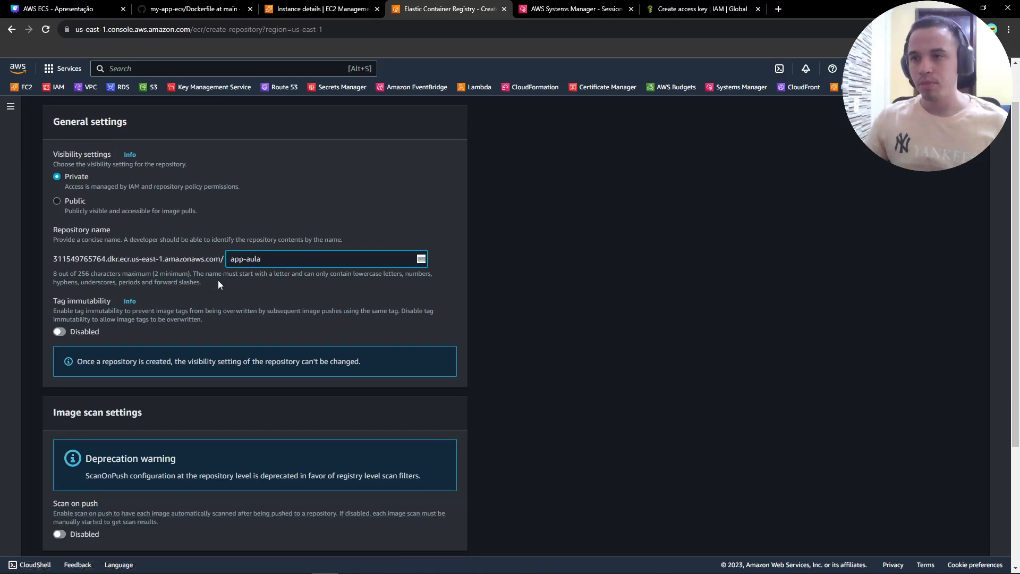
scroll(272, 359, down, 3)
click(411, 543)
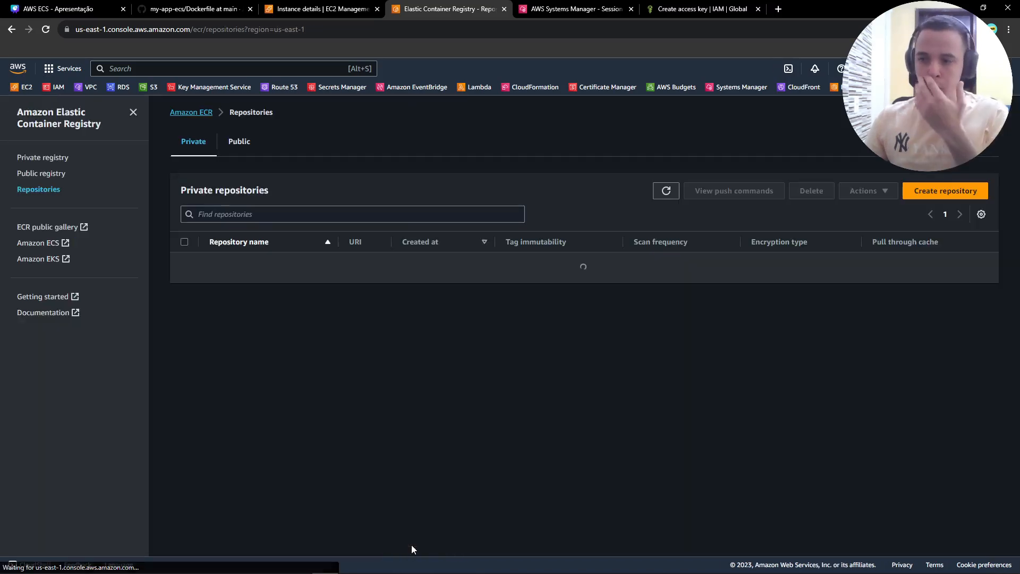
- Open the app-aula repository and display its macOS / Linux push commands, highlighting the authentication instruction
click(218, 292)
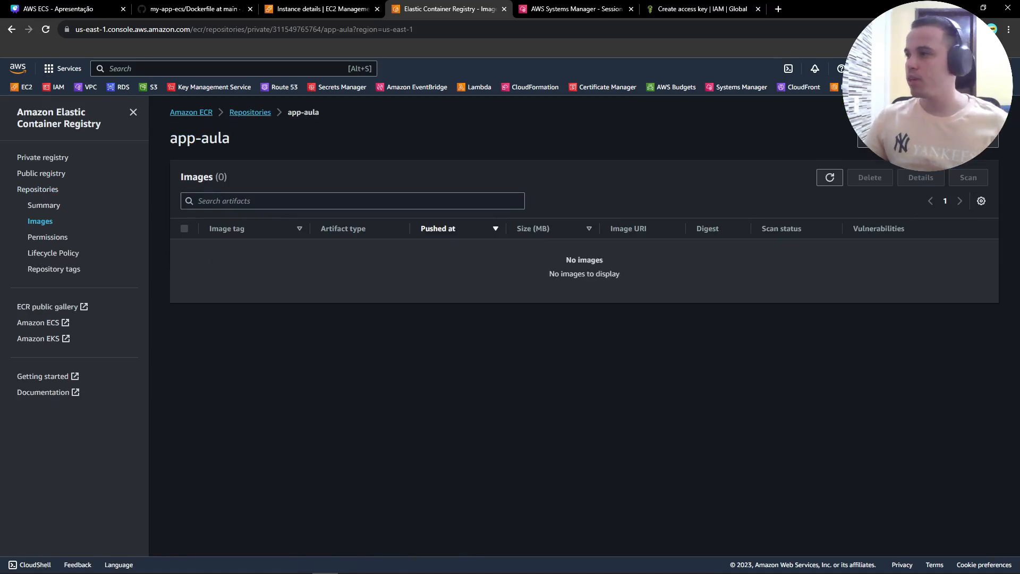
click(908, 139)
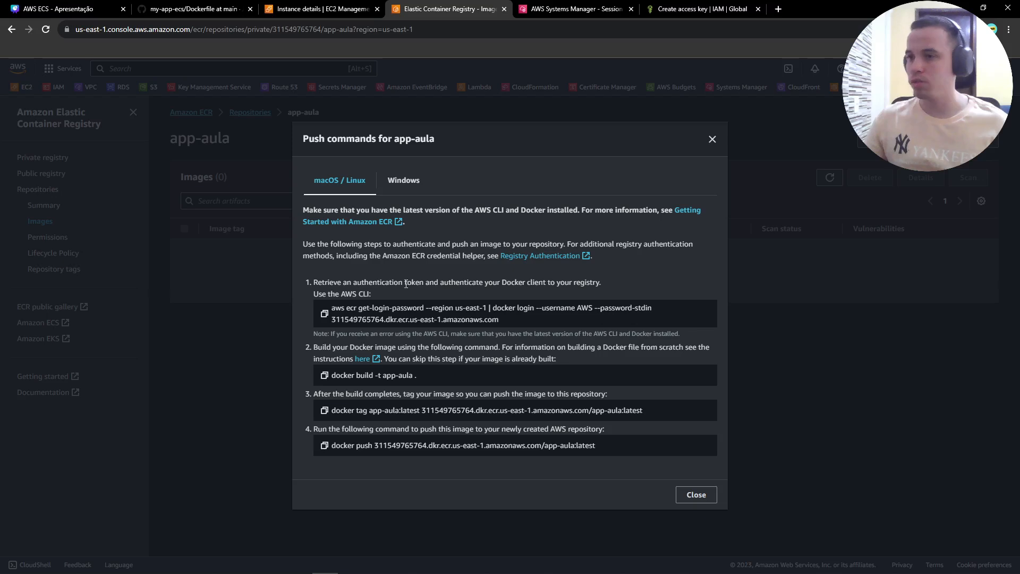
drag(314, 280, 446, 279)
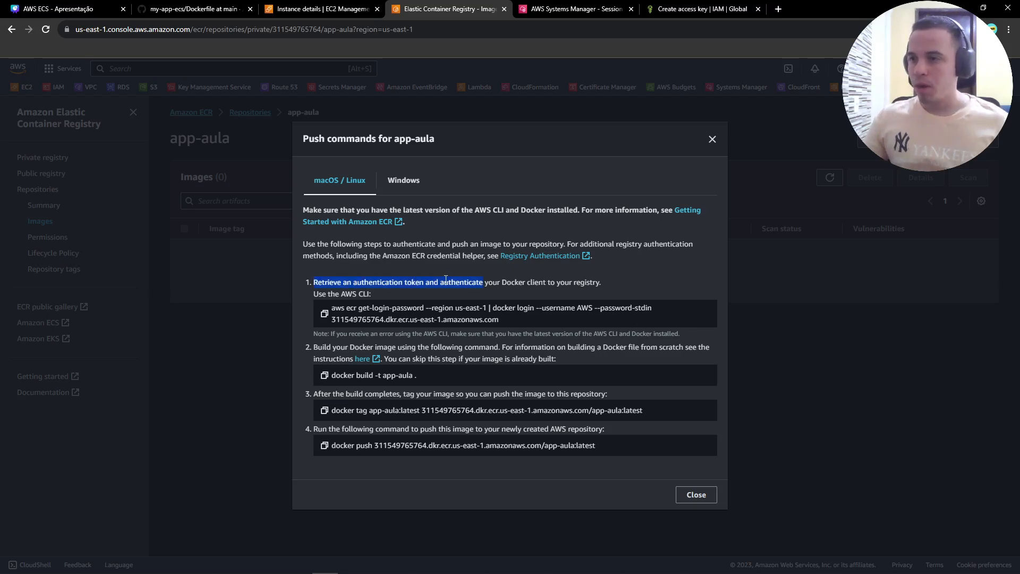
- Copy the aws ecr get-login-password command for us-east-1, run it in the session terminal to authenticate Docker, and clear the screen
click(324, 313)
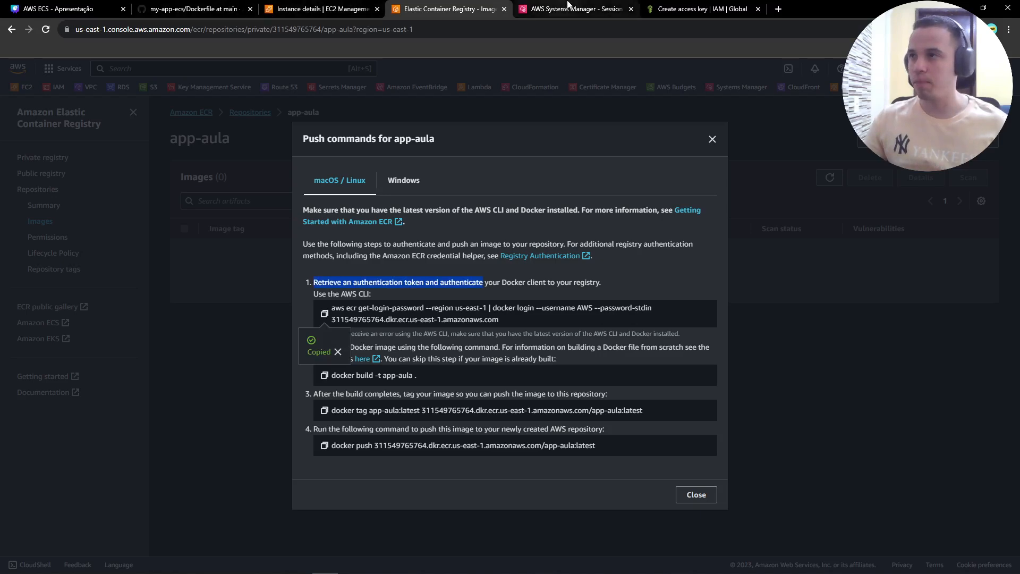
click(568, 6)
click(313, 185)
key(ctrl+v)
key(Return)
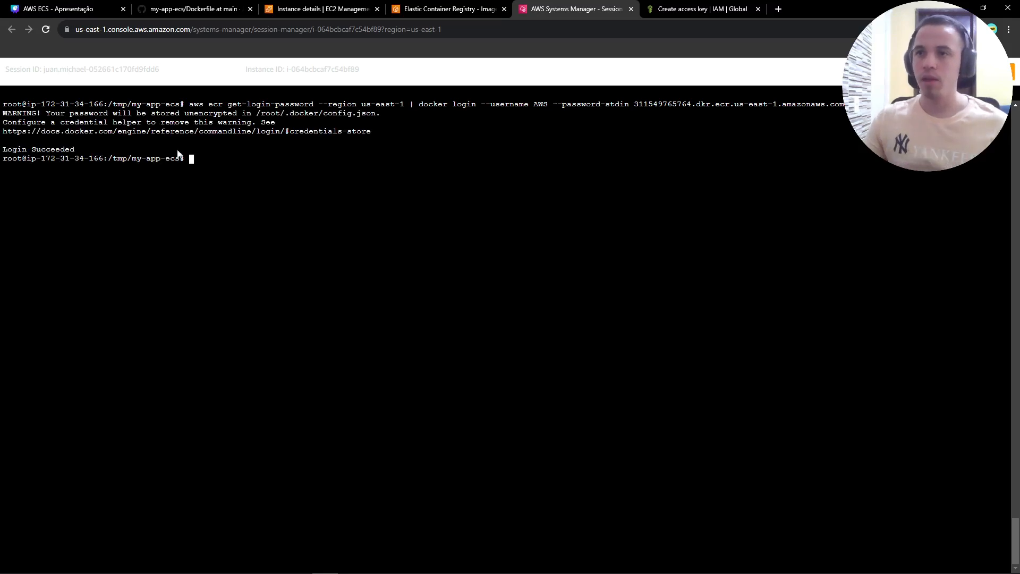
drag(13, 147, 60, 152)
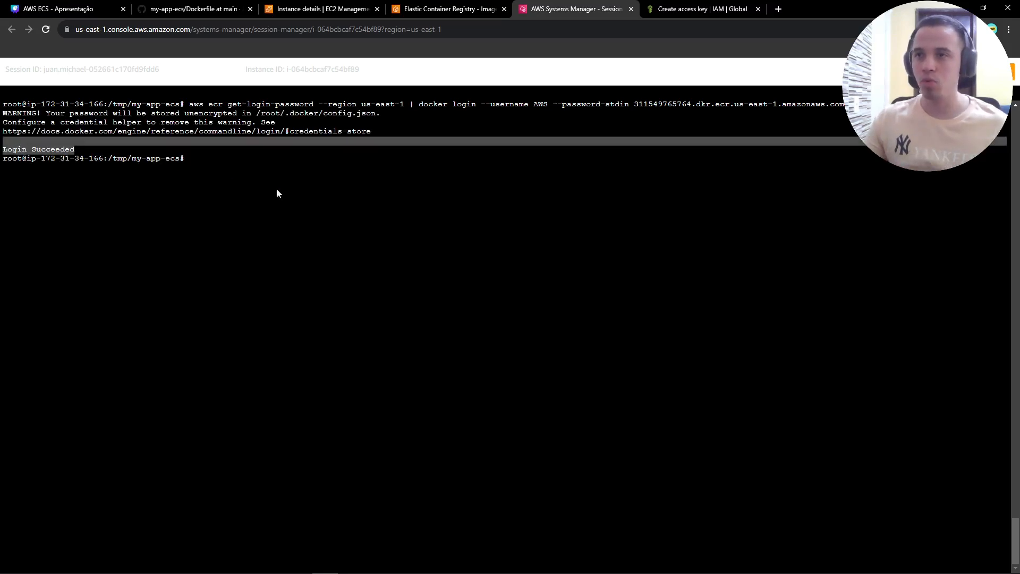
click(300, 198)
key(ctrl+l)
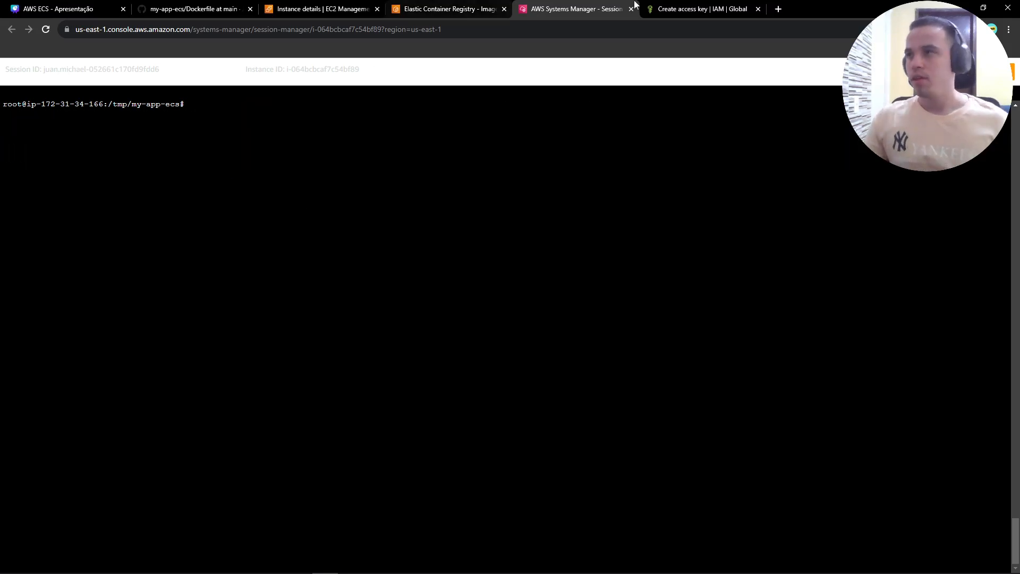
- Copy the docker build command from the app-aula push commands and run it in the session terminal with the image tagged app-aula:v1
click(428, 5)
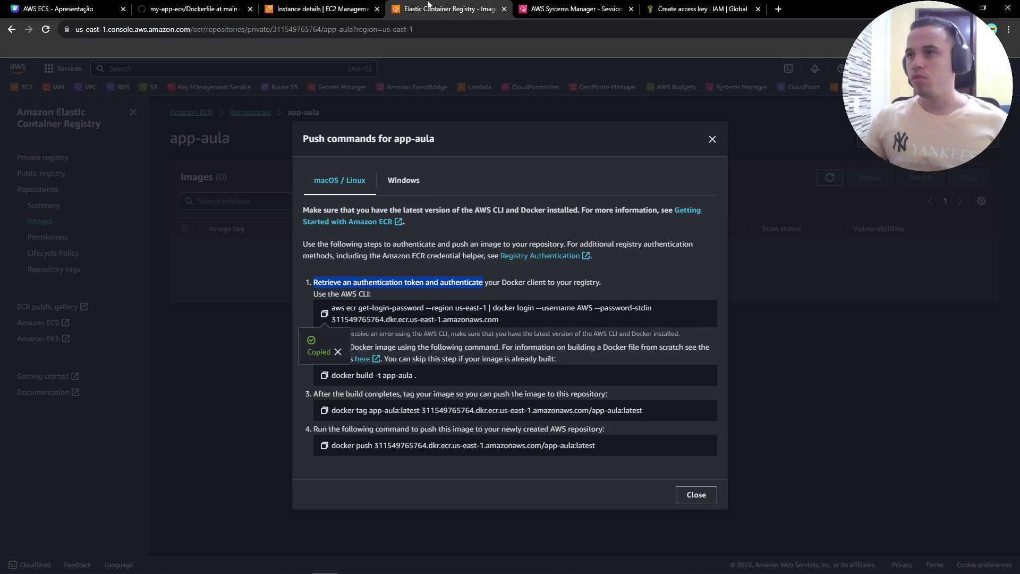
click(309, 309)
click(324, 376)
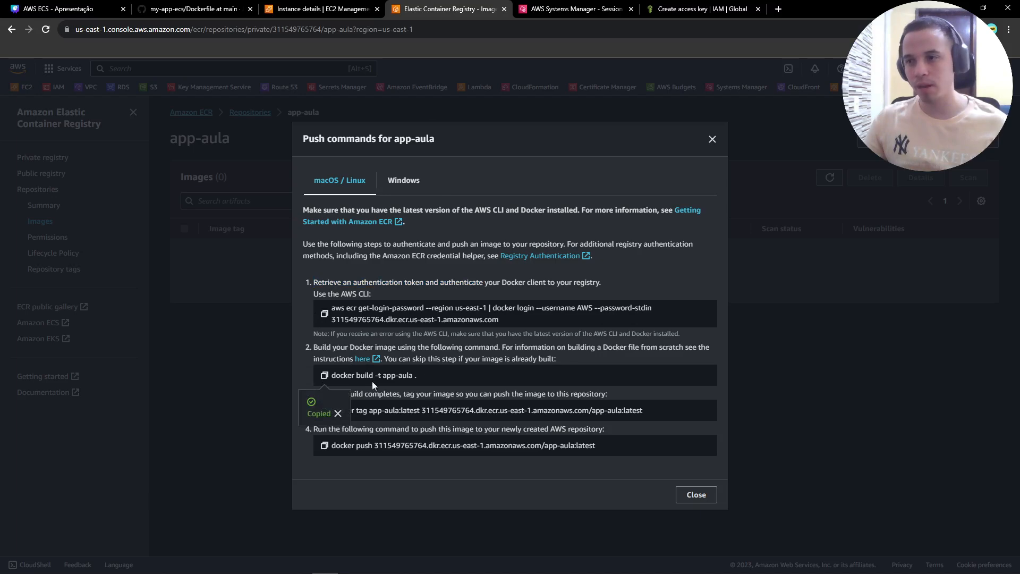
click(584, 8)
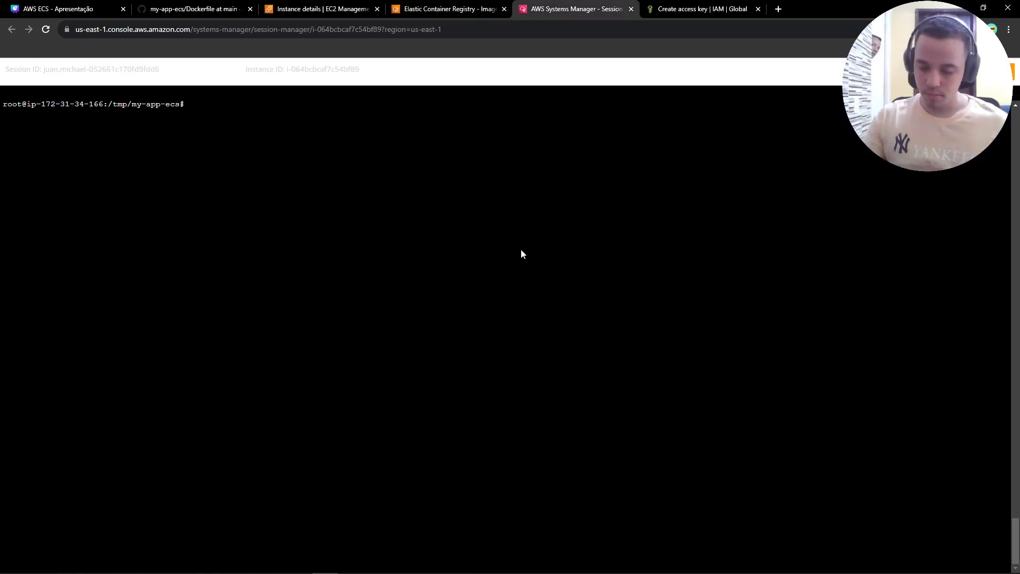
key(ctrl+v)
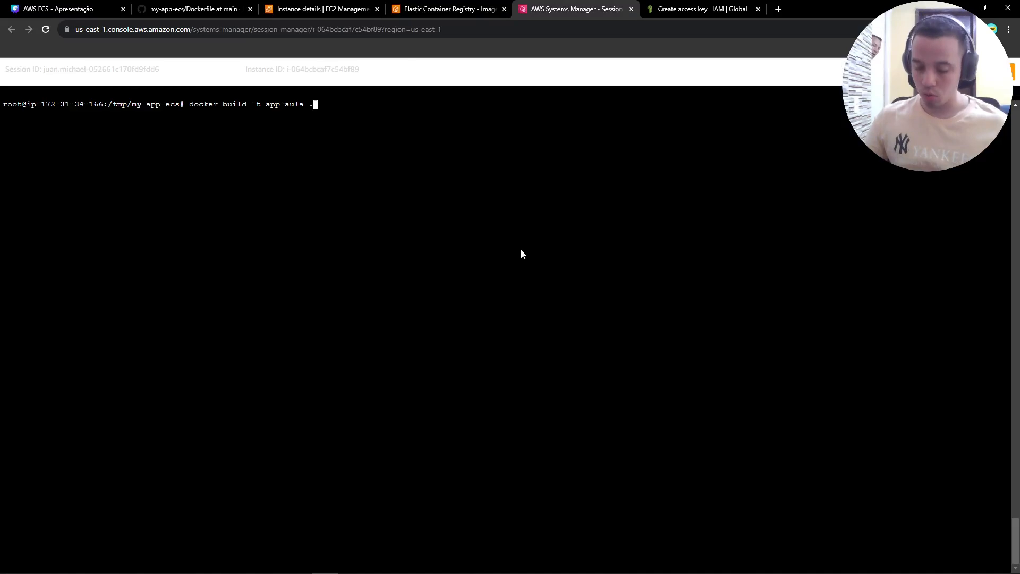
key(Left)
key(Left)
key(Left)
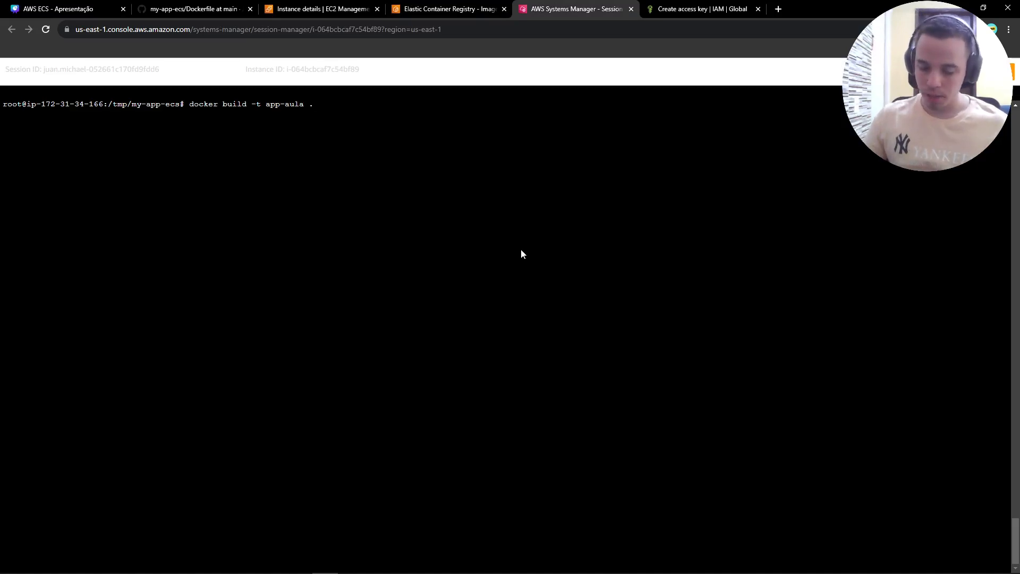
text(:v1)
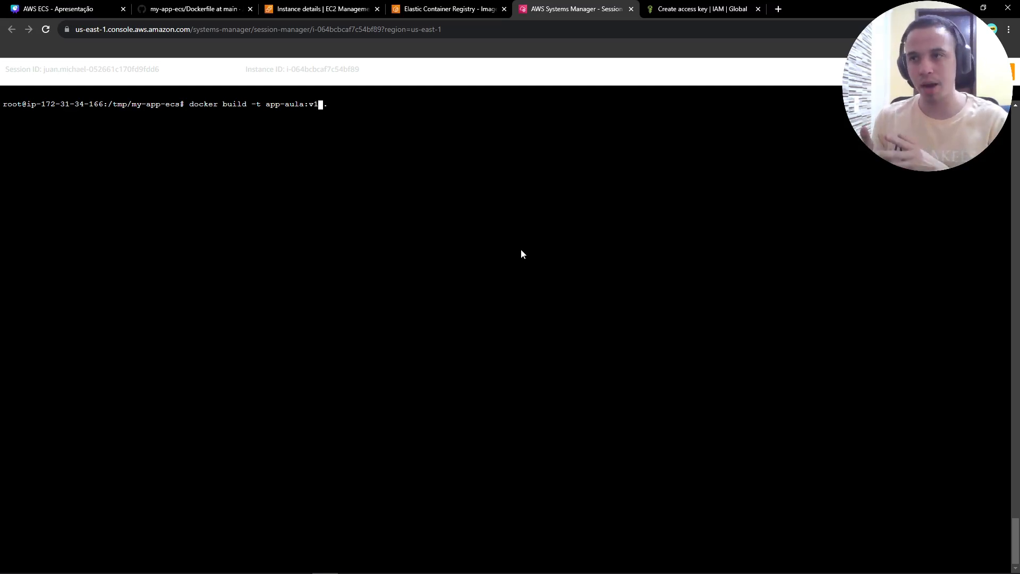
key(End)
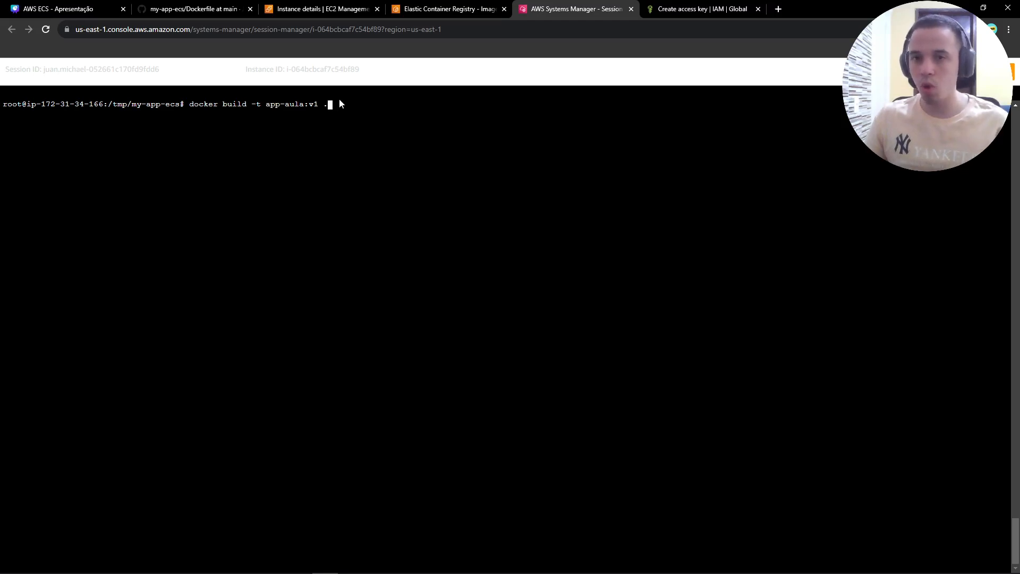
key(Return)
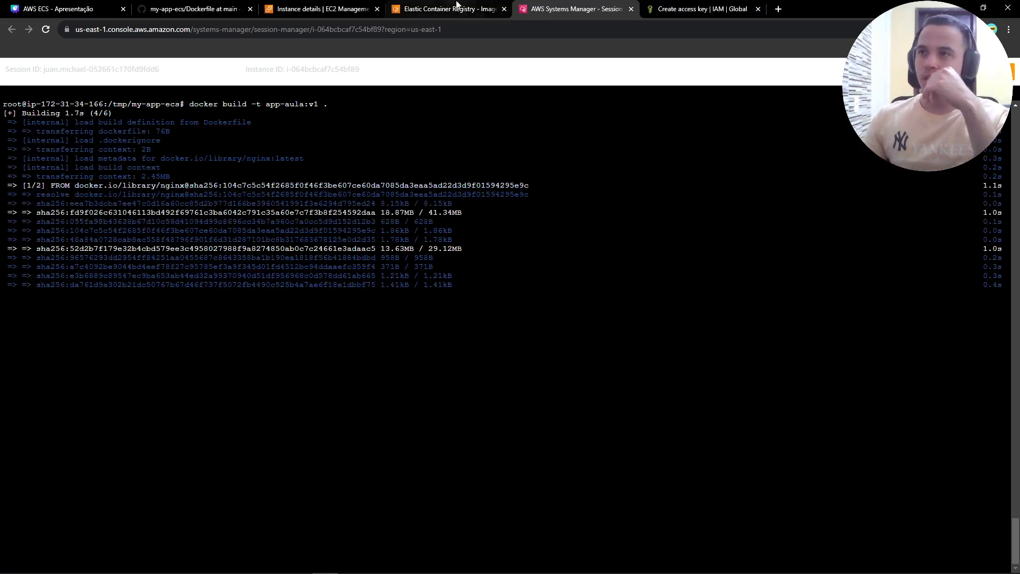
- Copy the docker tag command from the app-aula push commands, highlighting its instruction, and return to the session terminal
click(468, 8)
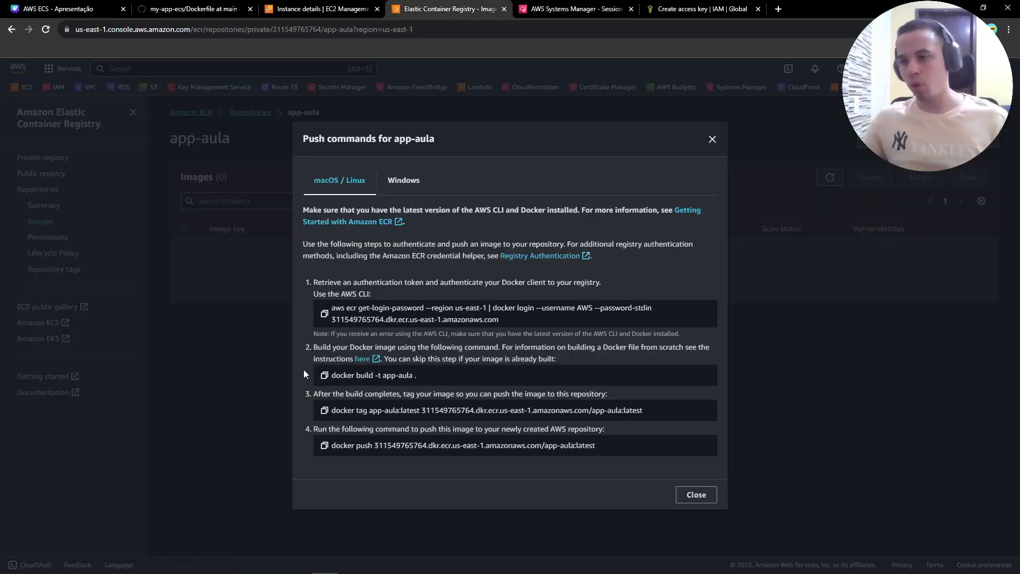
click(324, 412)
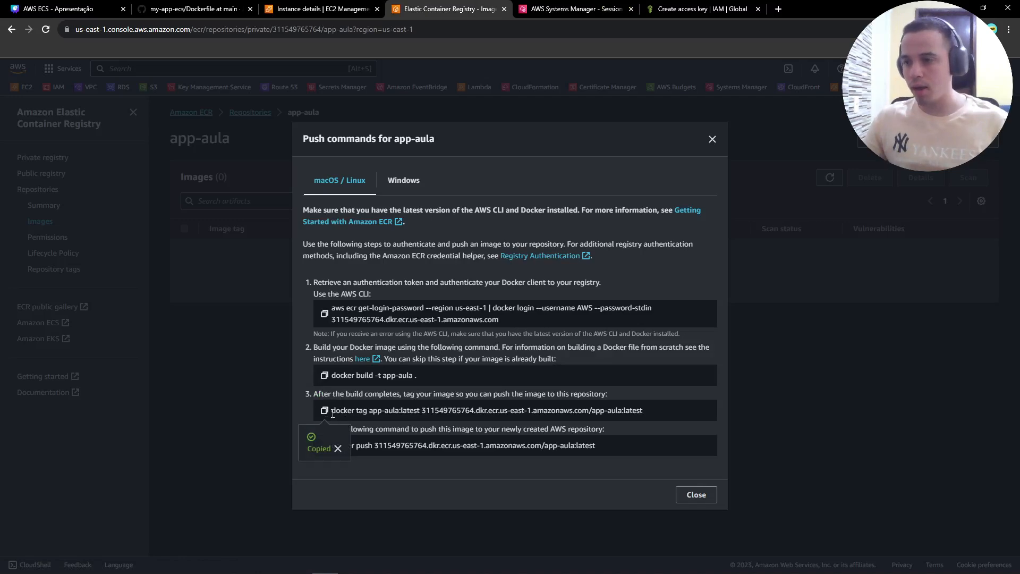
drag(318, 393, 482, 396)
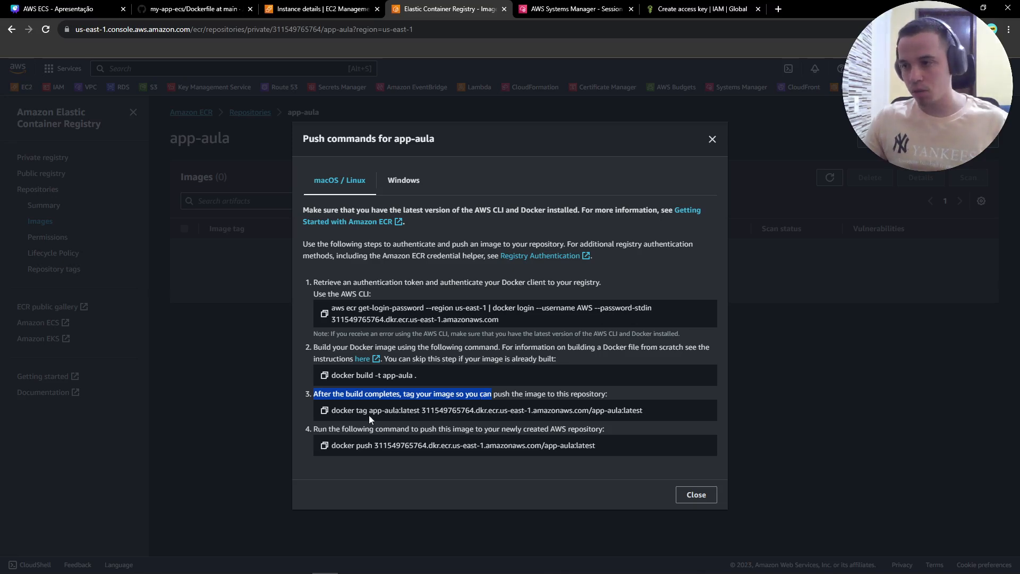
click(324, 410)
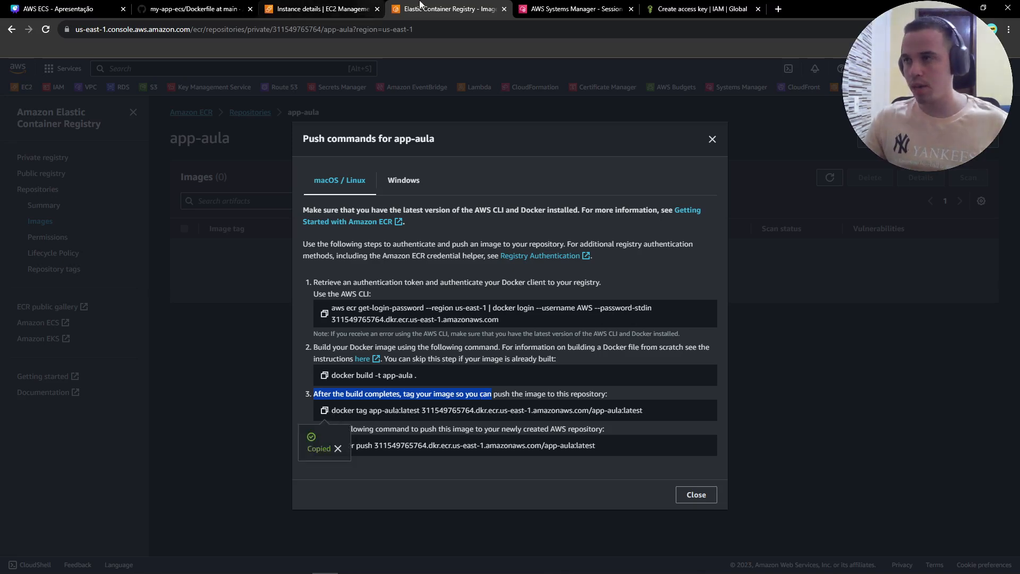
click(571, 9)
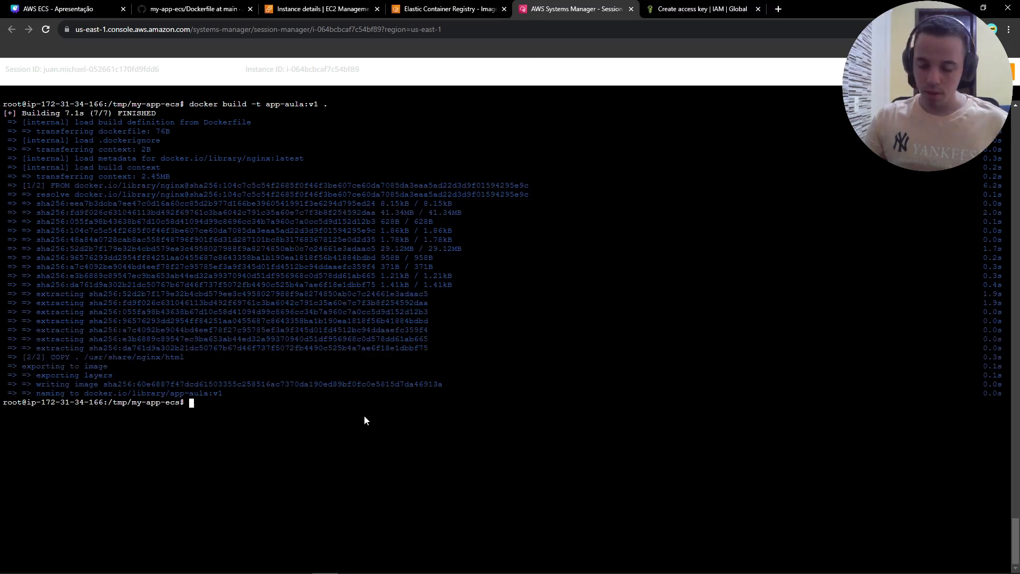
- List the Docker images with docker image ls, highlight the app-aula entry's name and size, and clear the screen
text(docker )
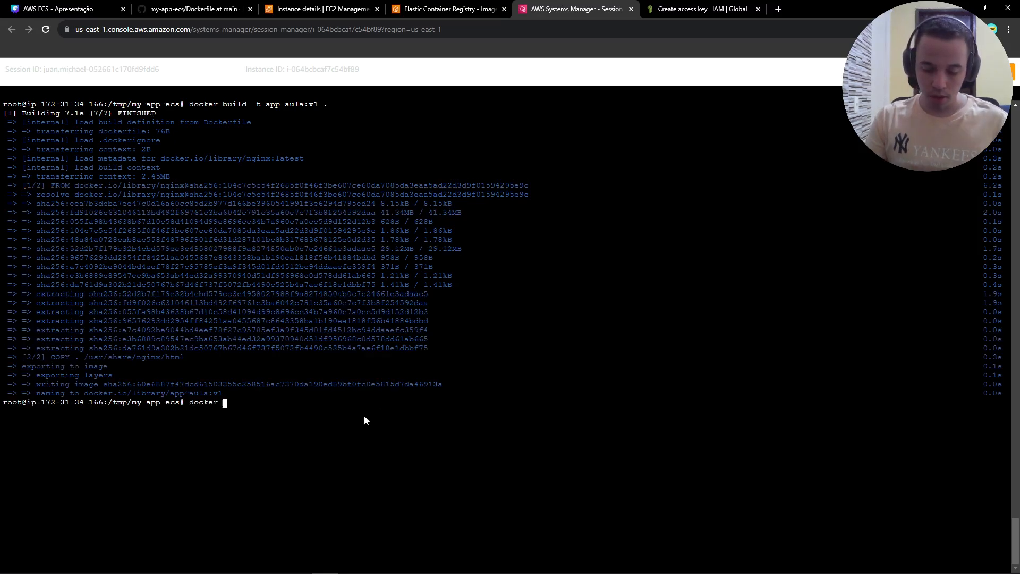
text(image ls)
key(Return)
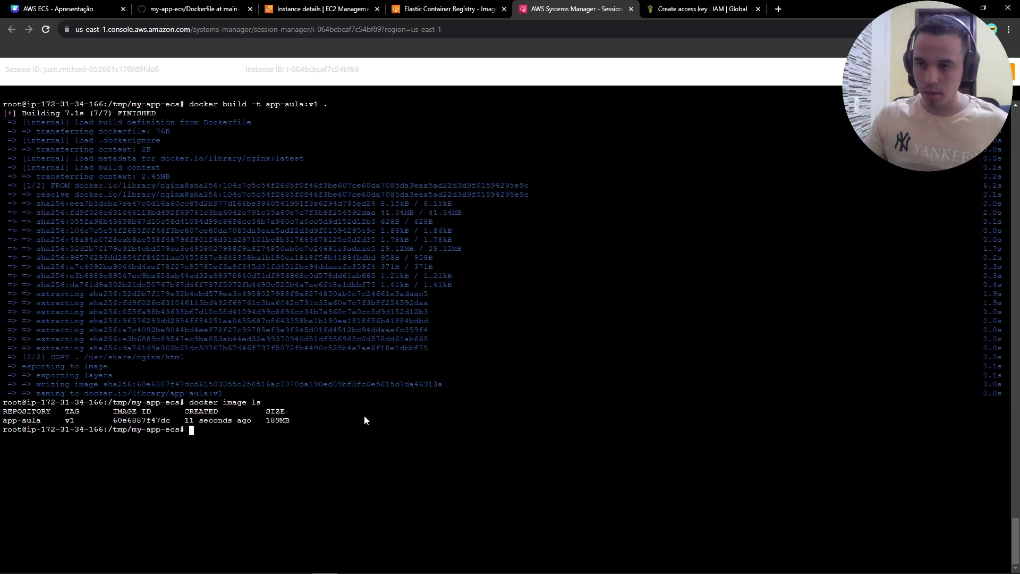
double_click(15, 422)
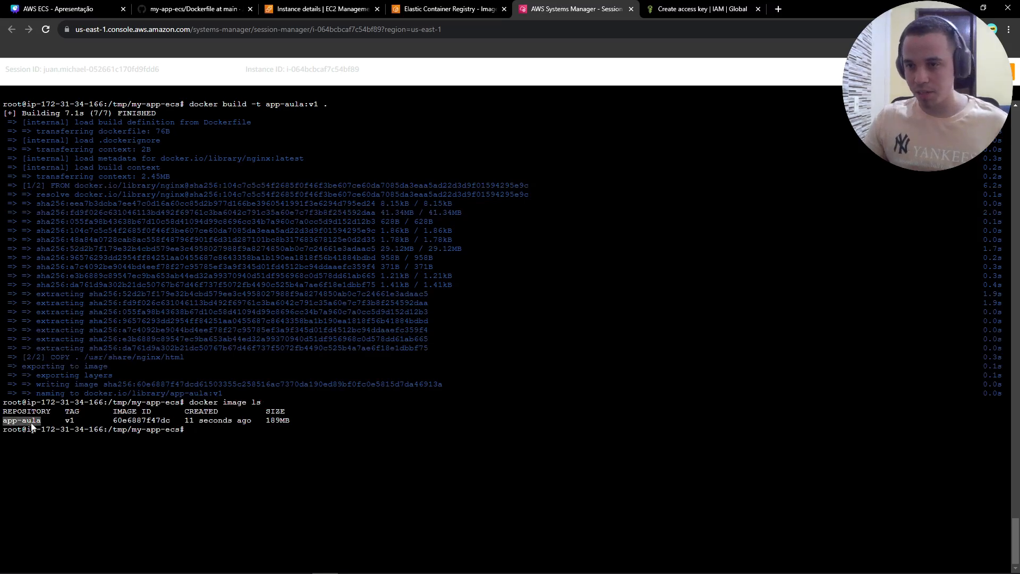
click(68, 424)
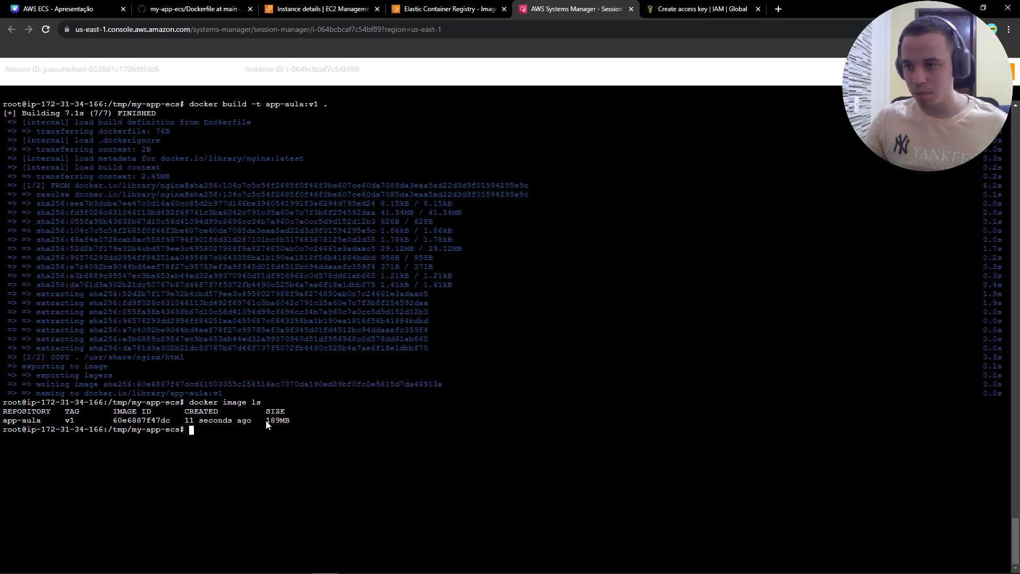
drag(267, 420, 290, 420)
key(ctrl+l)
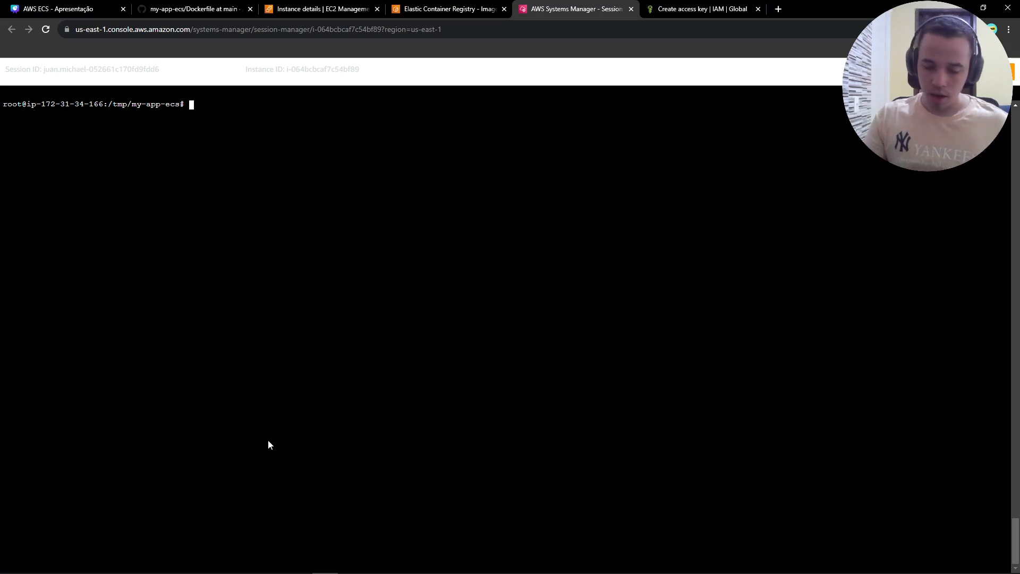
- Run the copied docker tag command with v1 instead of latest on both the local app-aula image and its us-east-1 ECR repository address
key(ctrl+v)
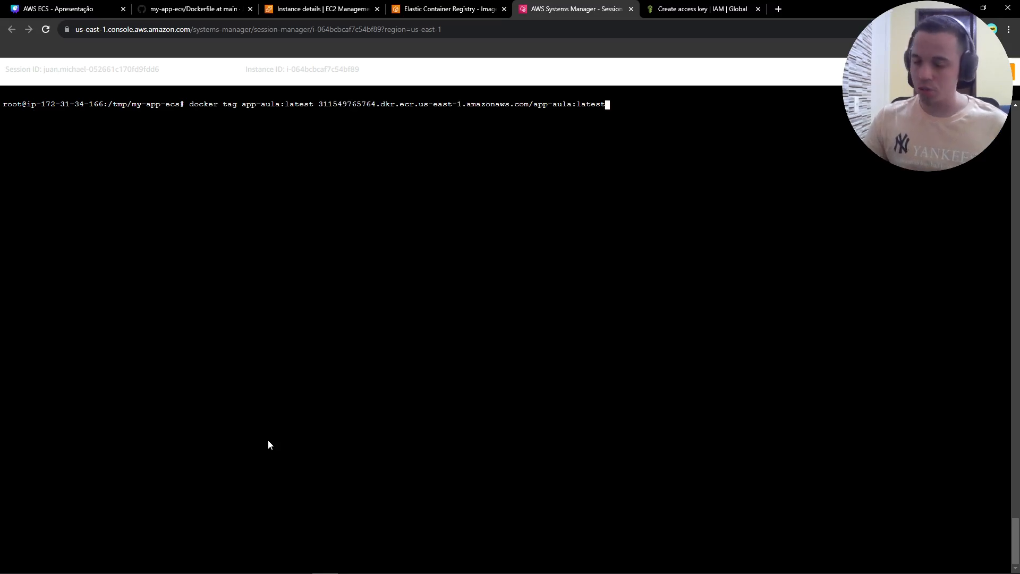
key(BackSpace)
key(BackSpace)
key(BackSpace)
key(BackSpace)
key(BackSpace)
key(BackSpace)
key(BackSpace)
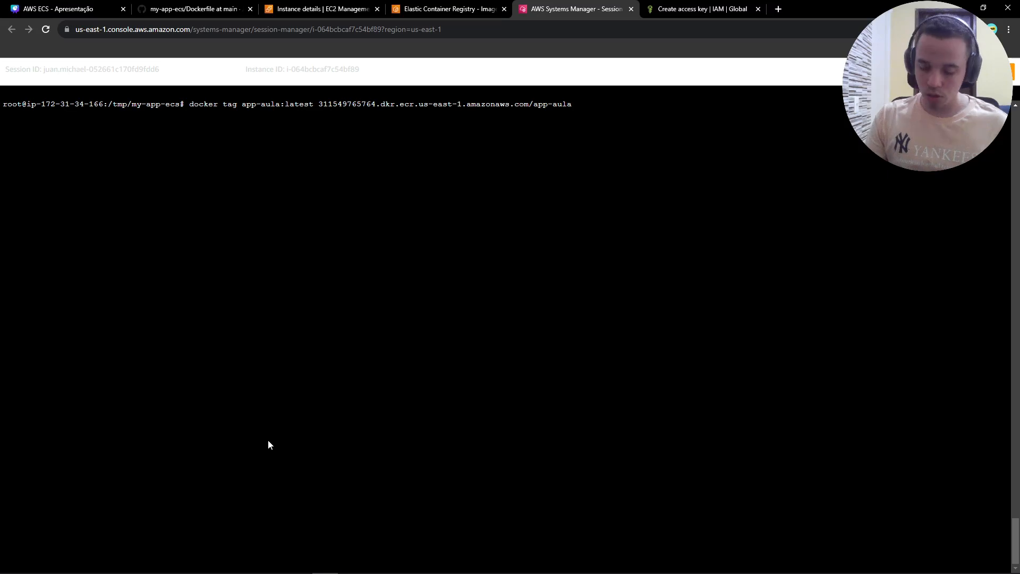
text(:v1)
key(Left)
key(Left)
key(Left)
key(Left)
key(Left)
key(Left)
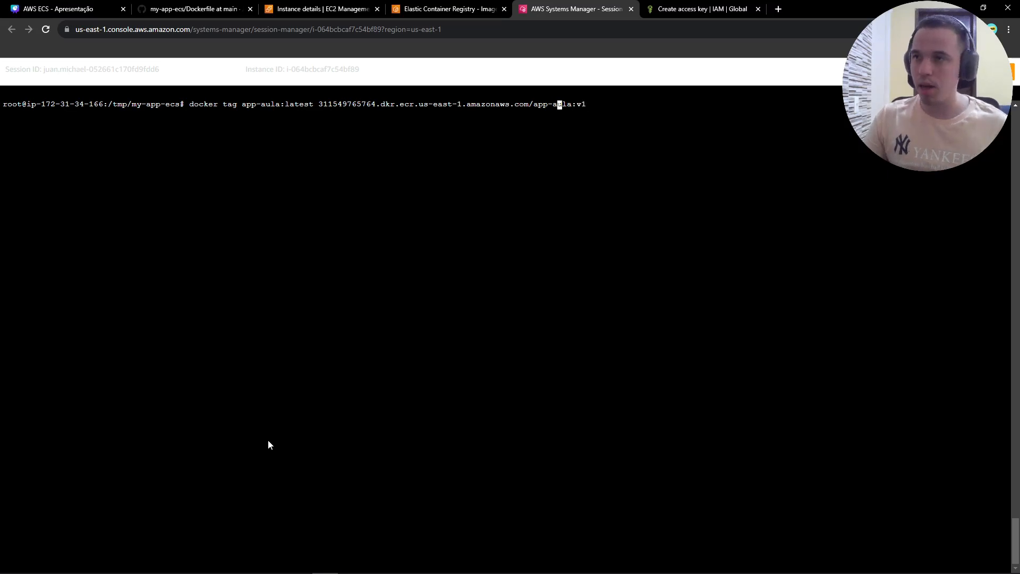
key(Left)
key(Left)
key(Left)
key(Left)
key(Left)
key(Left)
key(Left)
key(Left)
key(Left)
key(Left)
key(Left)
key(Left)
key(Left)
key(Left)
key(Left)
key(Left)
key(Left)
key(Left)
key(Left)
key(Left)
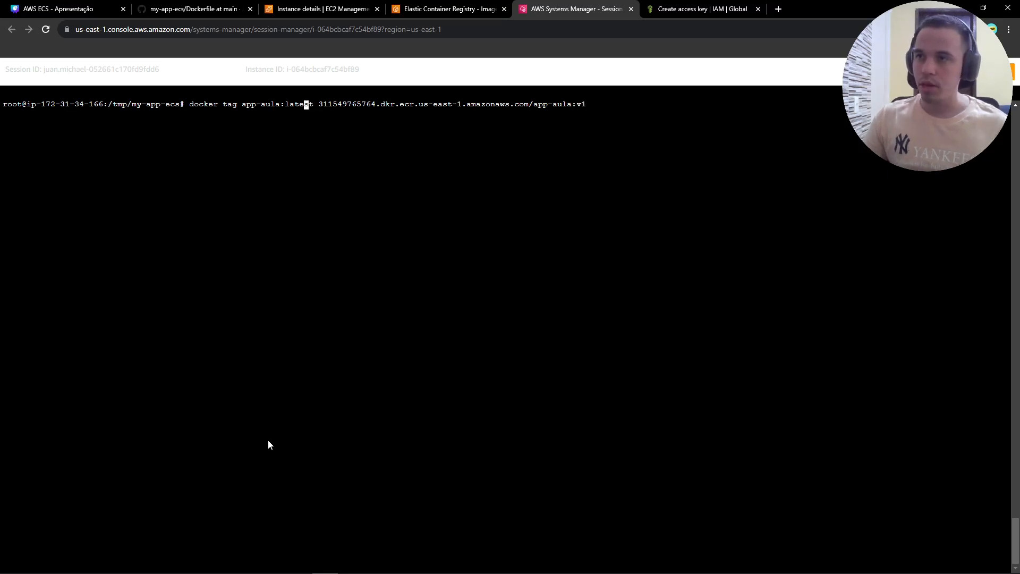
key(Right)
key(Right)
key(BackSpace)
key(BackSpace)
key(BackSpace)
key(BackSpace)
key(BackSpace)
key(BackSpace)
key(BackSpace)
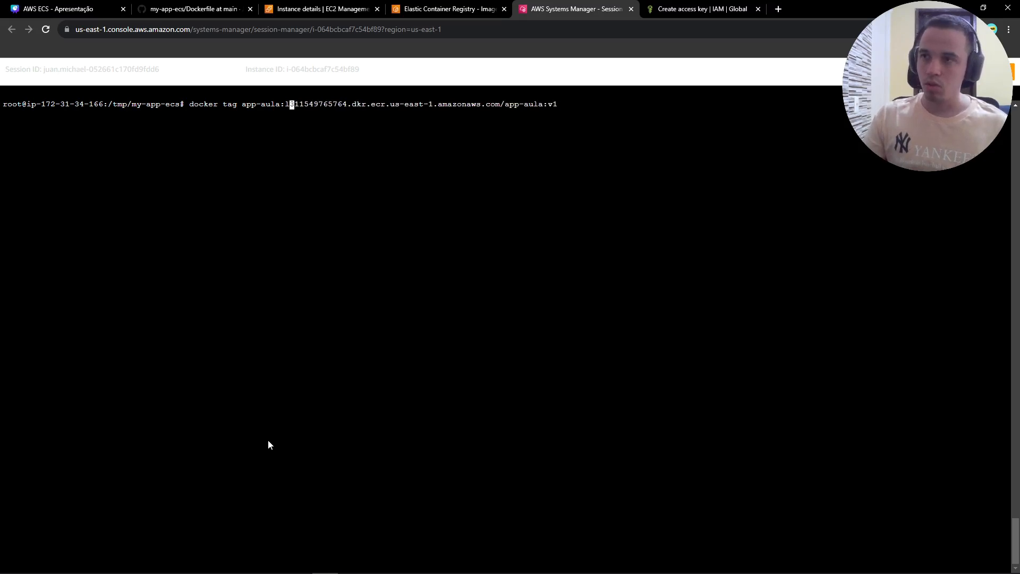
text(v1)
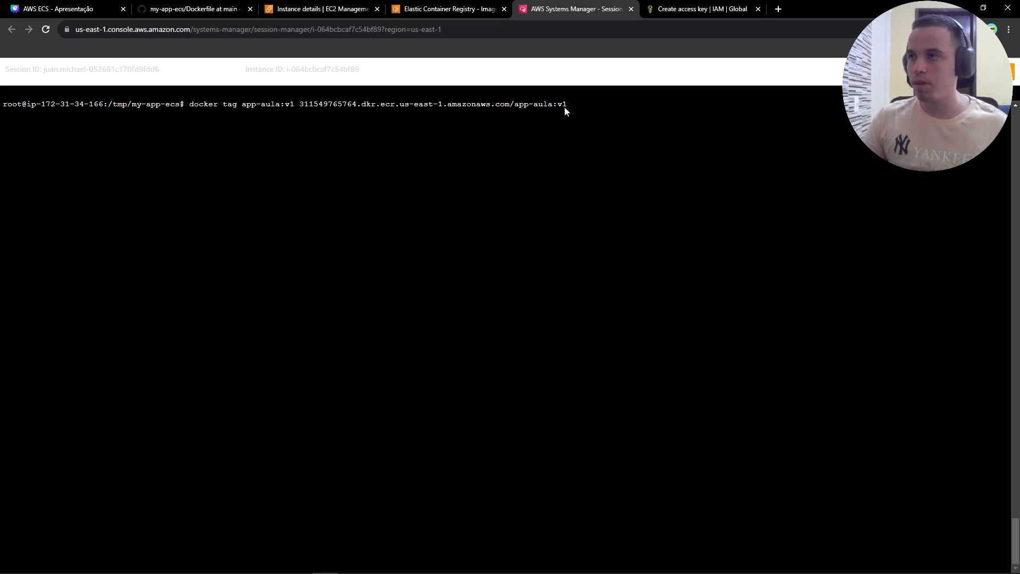
key(Return)
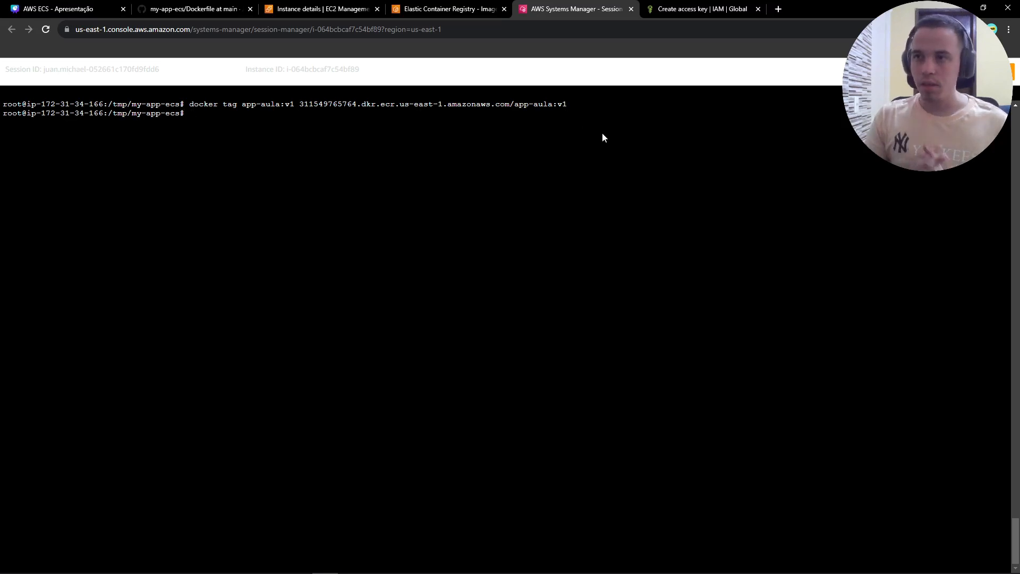
- List the Docker images with docker image ls and highlight the ECR repository address of the tagged app-aula image
text(docker image ls)
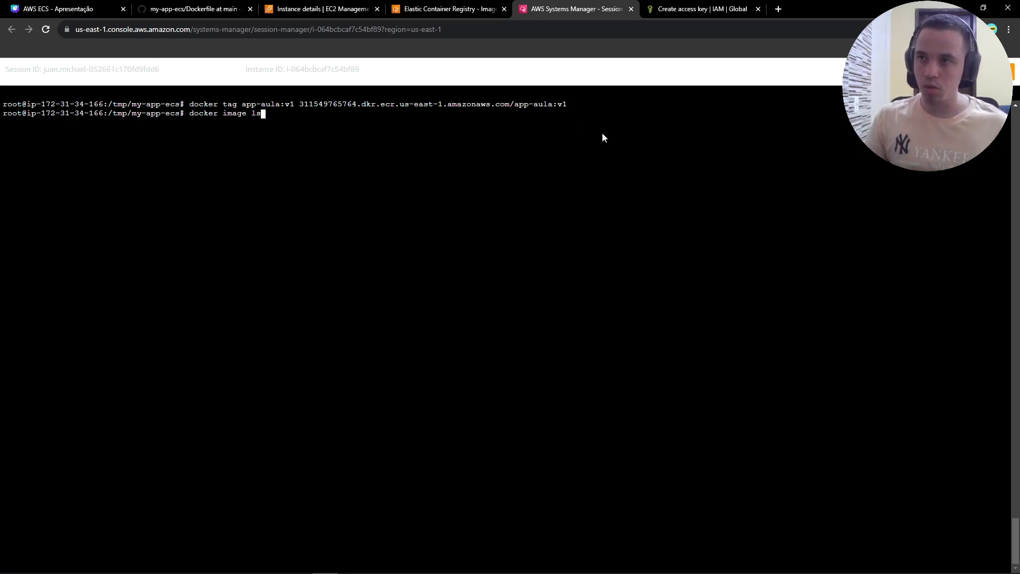
key(Return)
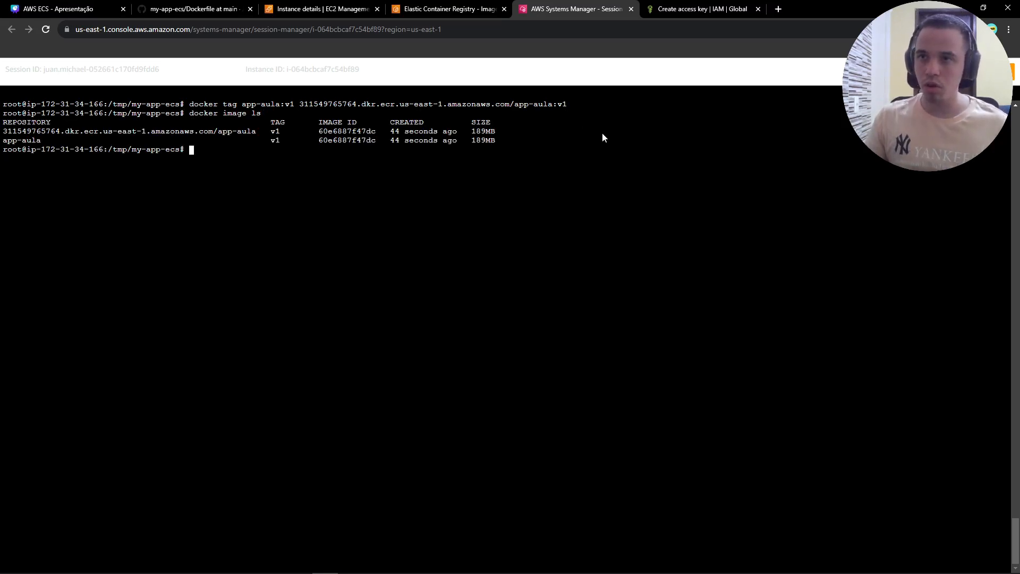
double_click(43, 131)
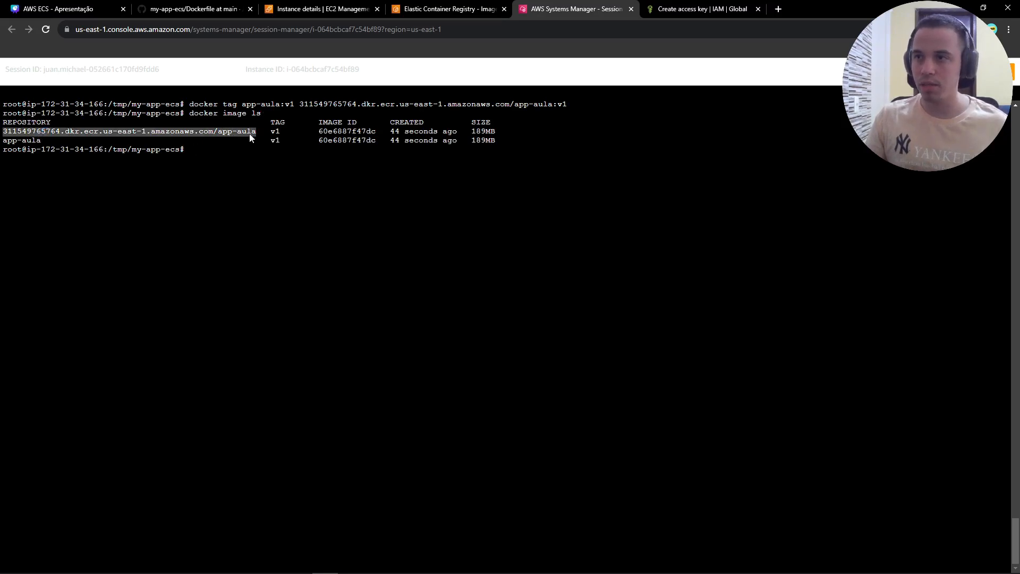
click(286, 173)
- Copy the docker push command from the app-aula push commands and try to push app-aula:latest from the session terminal
click(451, 9)
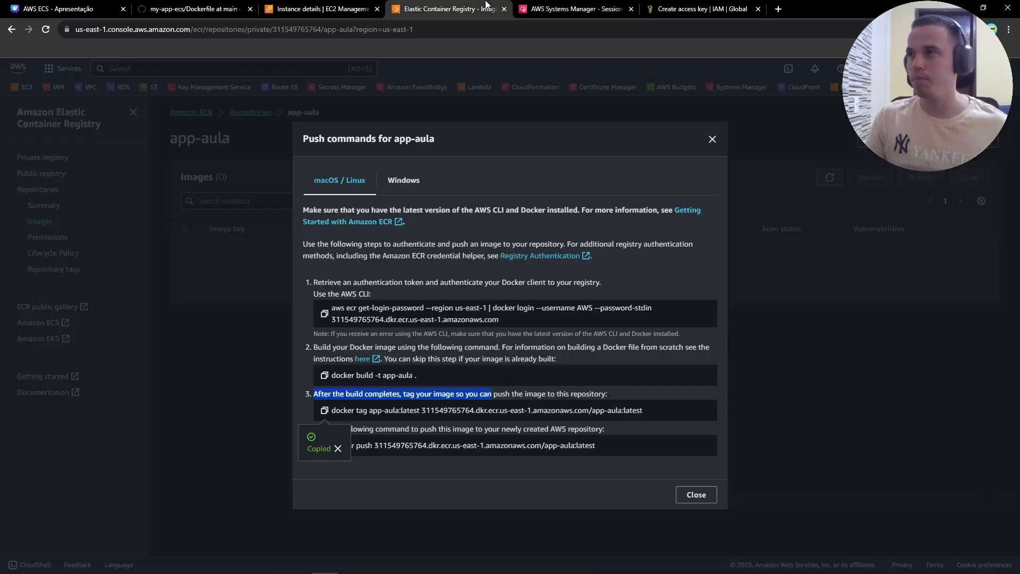
click(362, 470)
click(324, 445)
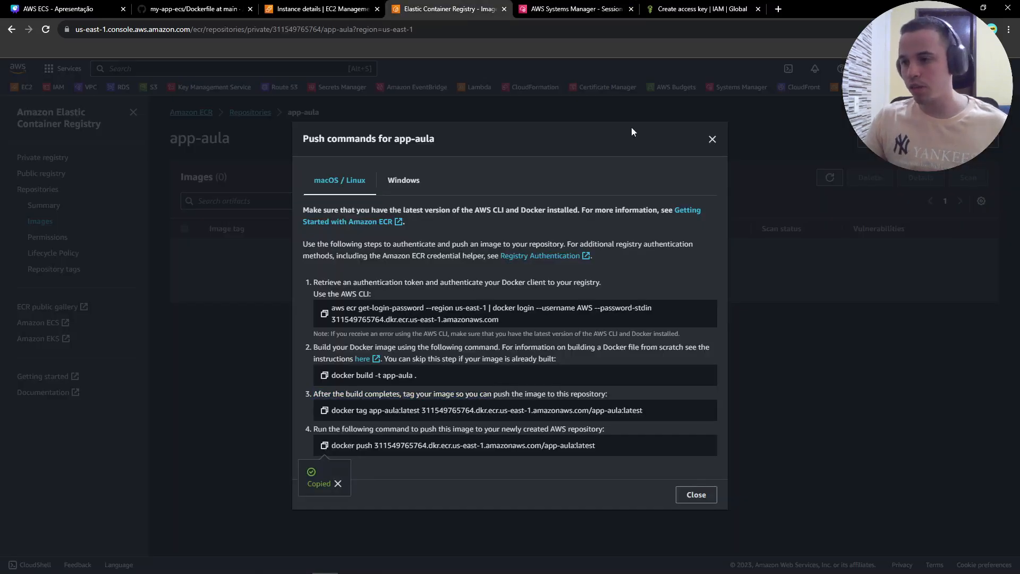
click(547, 9)
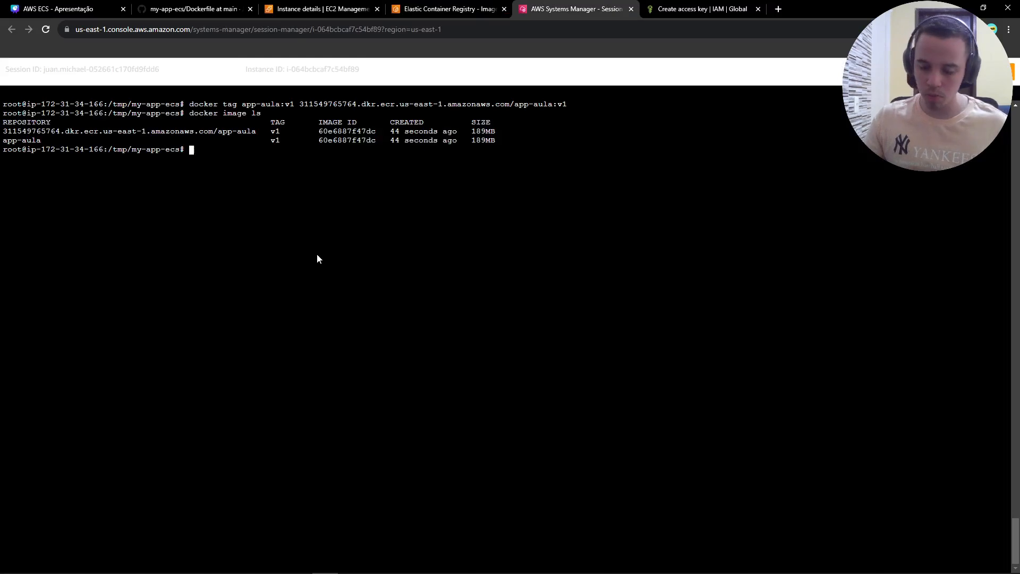
key(ctrl+v)
key(Return)
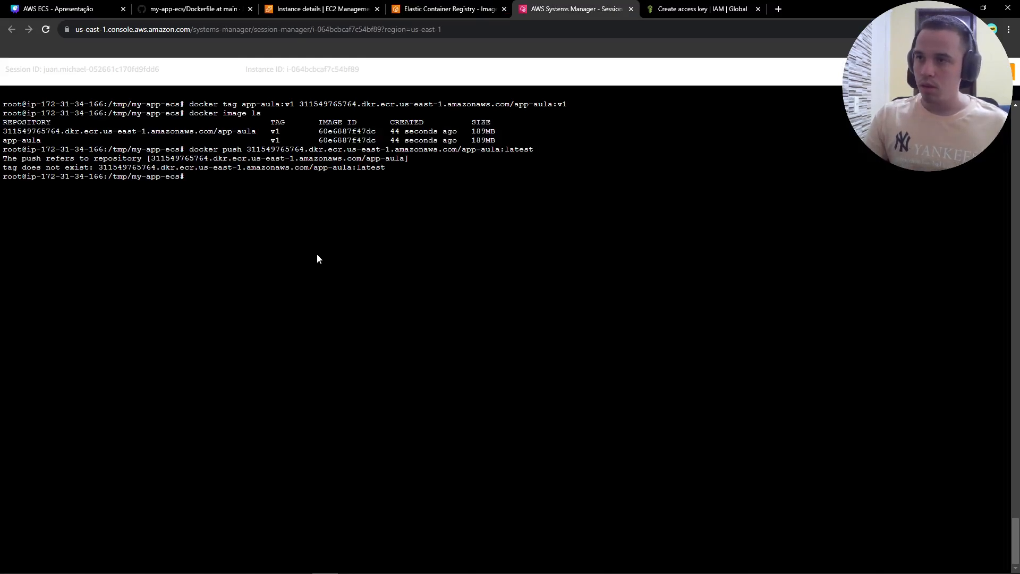
- Clear the terminal and rerun the docker push command for the app-aula ECR repository with the tag v1 instead of latest
key(ctrl+l)
key(Up)
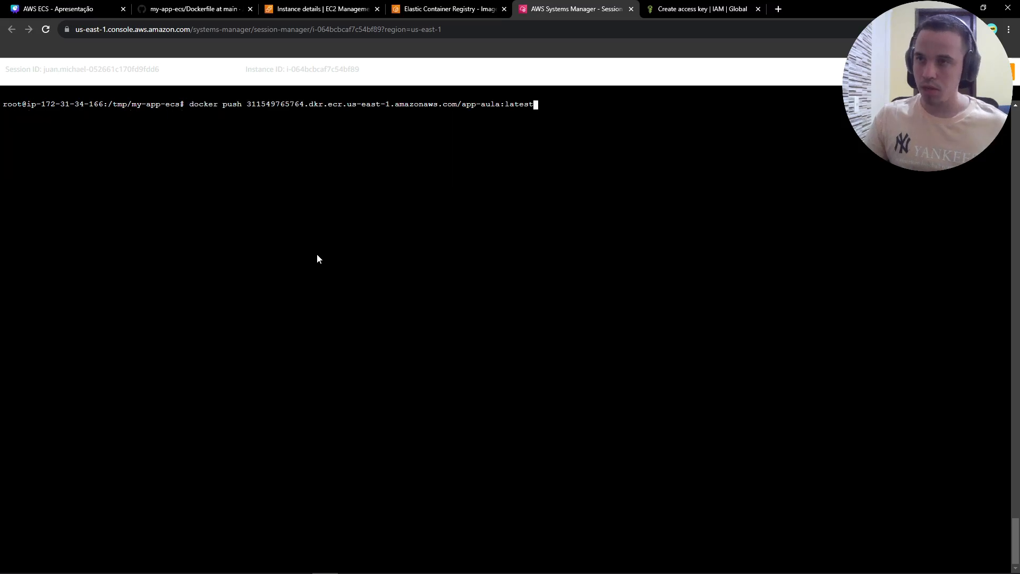
key(BackSpace)
key(BackSpace)
key(BackSpace)
key(BackSpace)
key(BackSpace)
key(BackSpace)
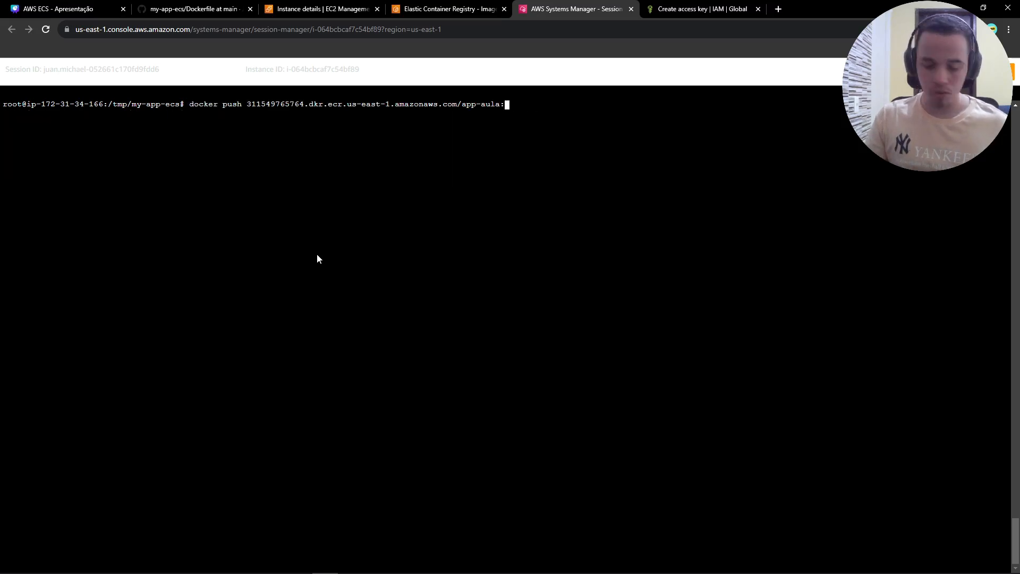
text(v1)
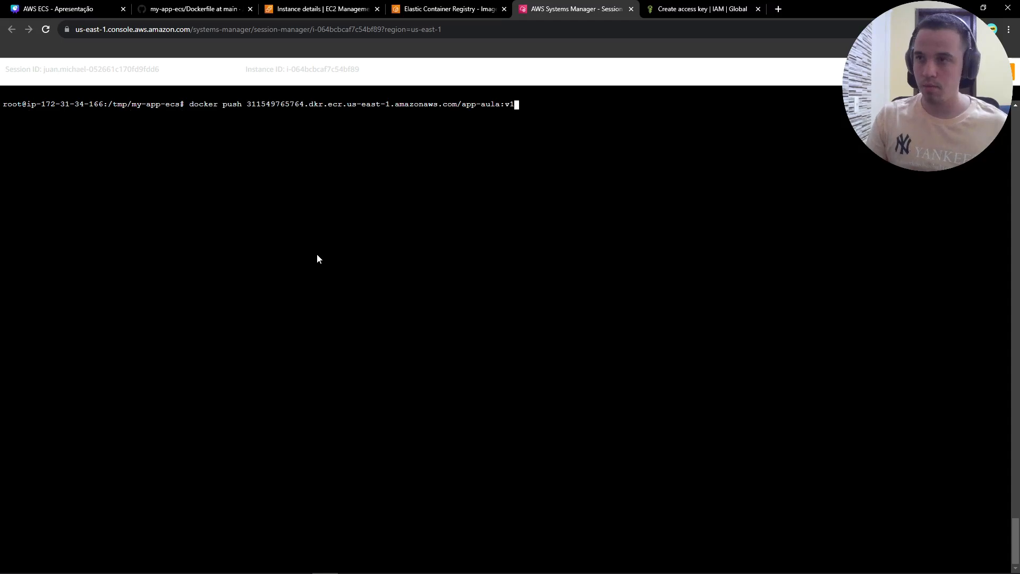
key(Return)
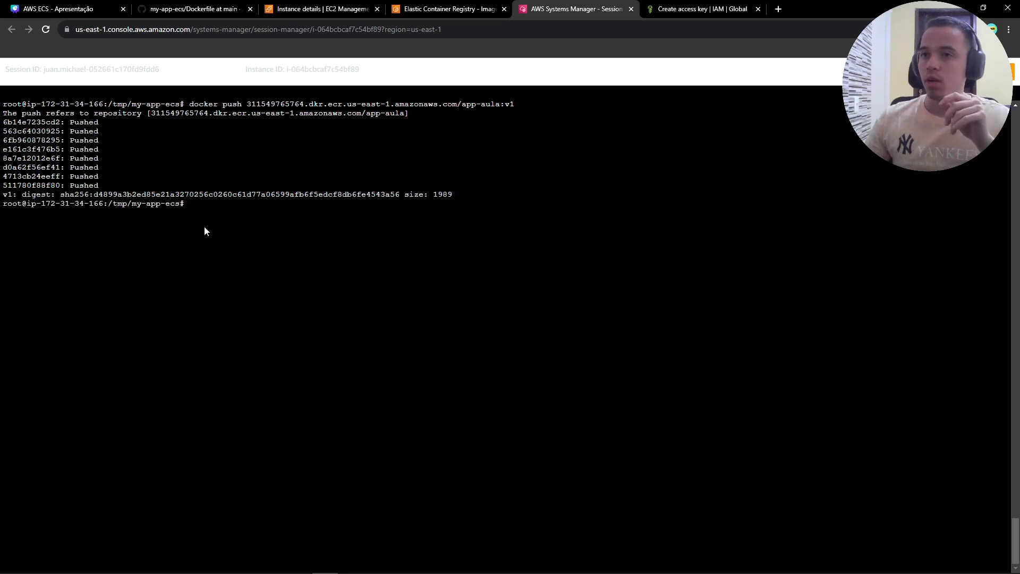
- Close the push commands in the app-aula ECR repository and refresh its image list to check the pushed image
click(455, 9)
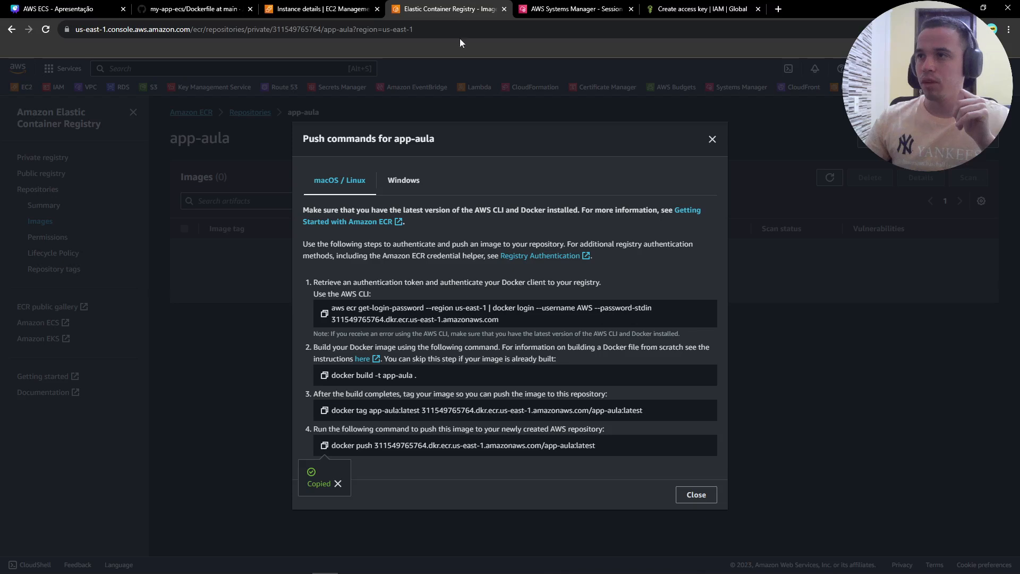
click(713, 140)
click(826, 183)
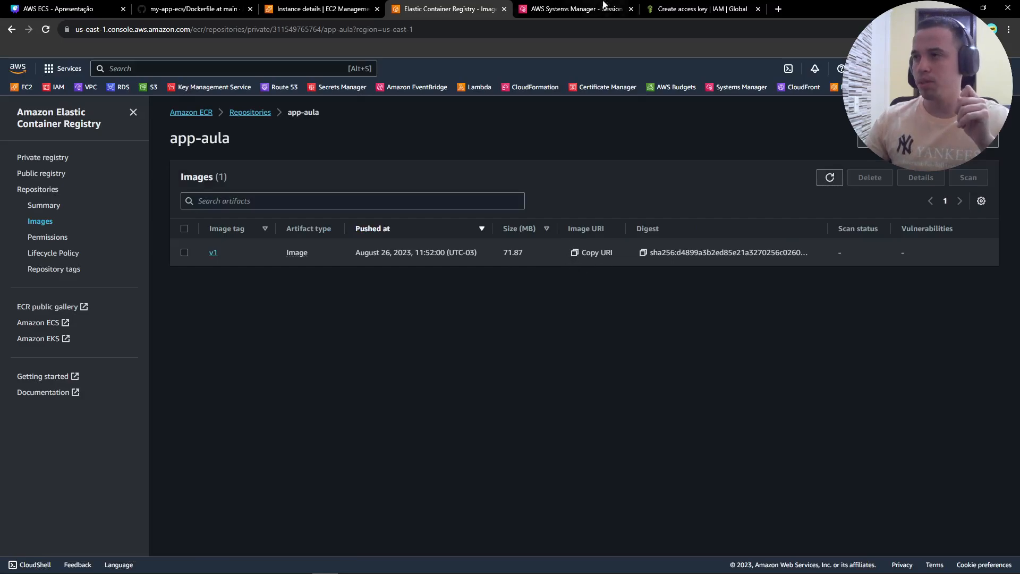
- Close the Create access key page, place the Session Manager page directly after the EC2 instance page, and clear the terminal
click(757, 9)
drag(616, 9, 505, 6)
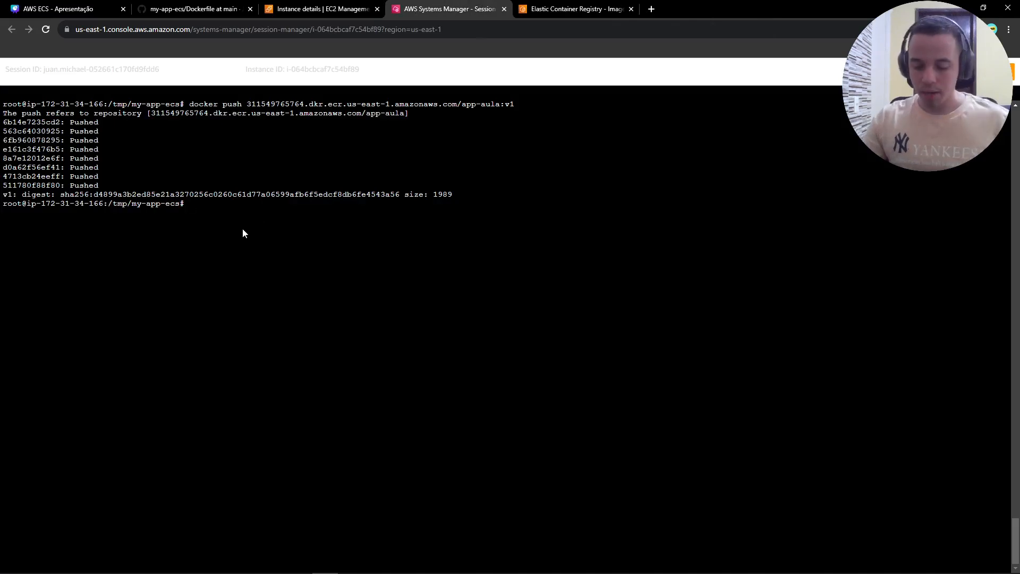
key(ctrl+l)
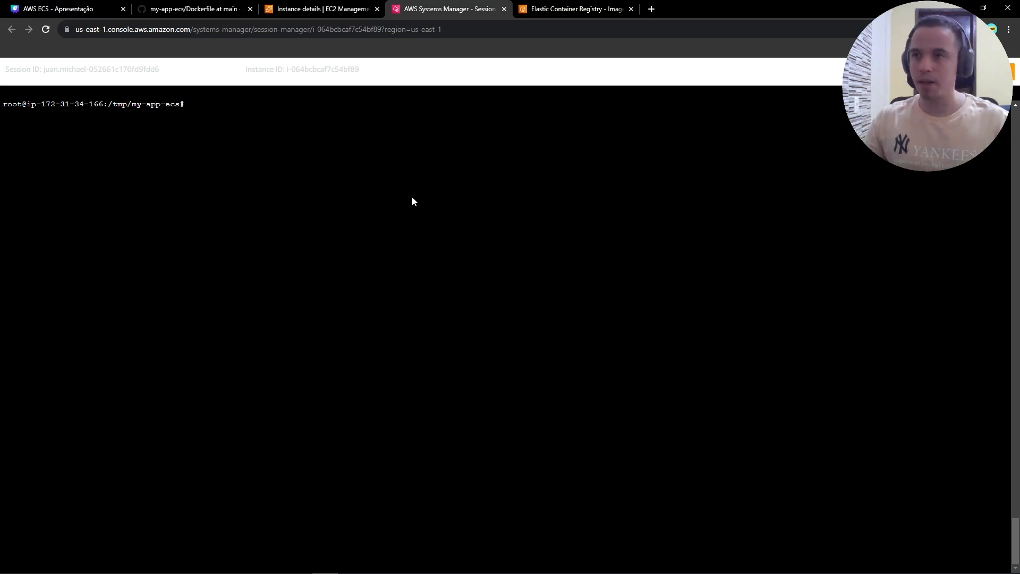
- Search the AWS console for ecs from the EC2 instance page and open Elastic Container Service in a separate browser tab
click(337, 9)
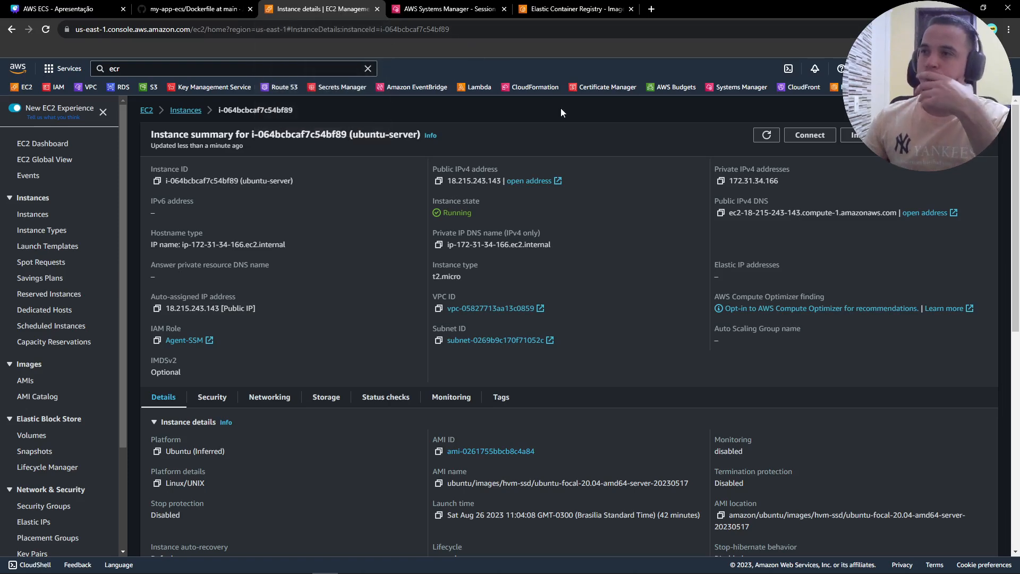
click(260, 68)
key(BackSpace)
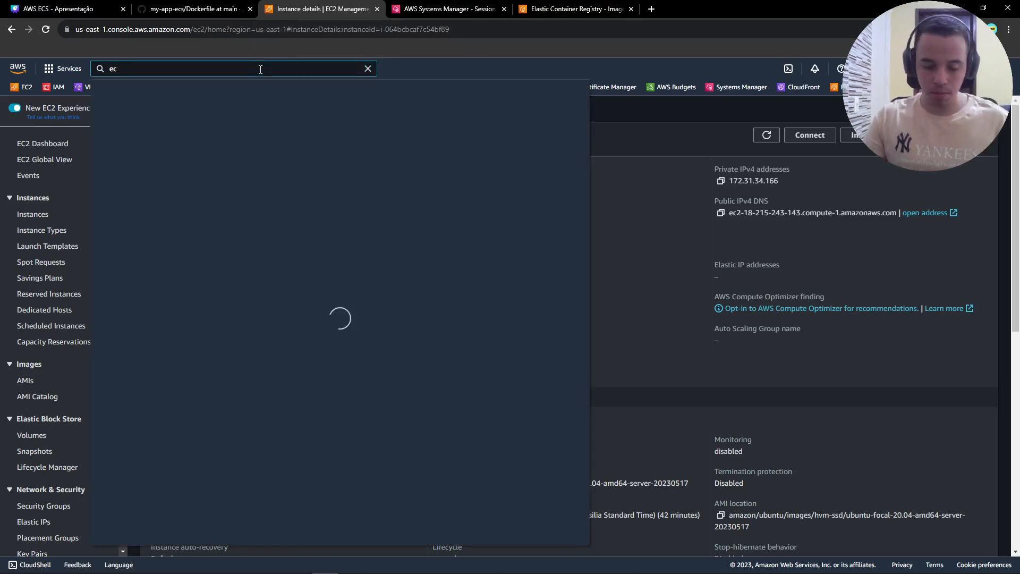
text(s)
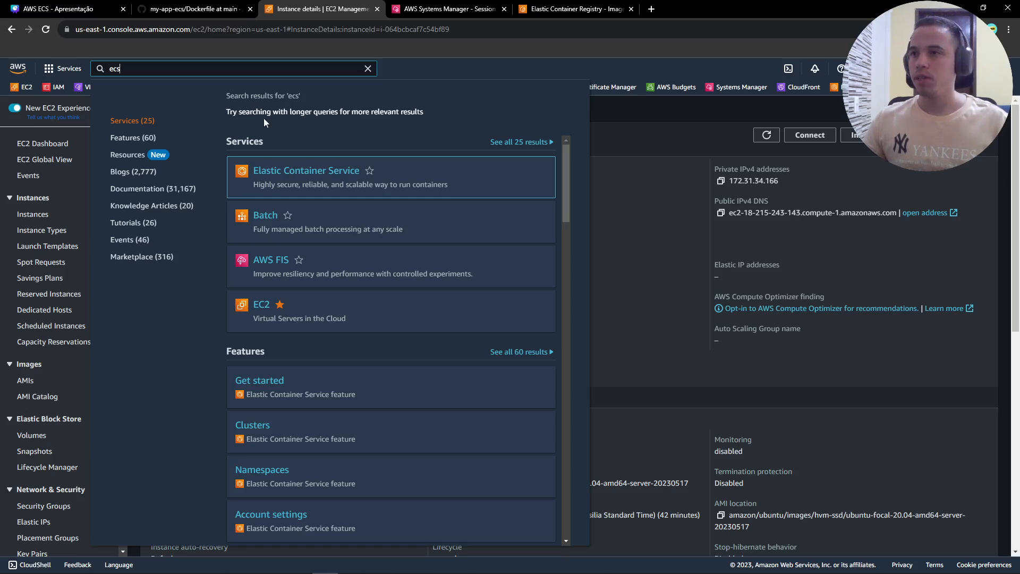
middle_click(303, 171)
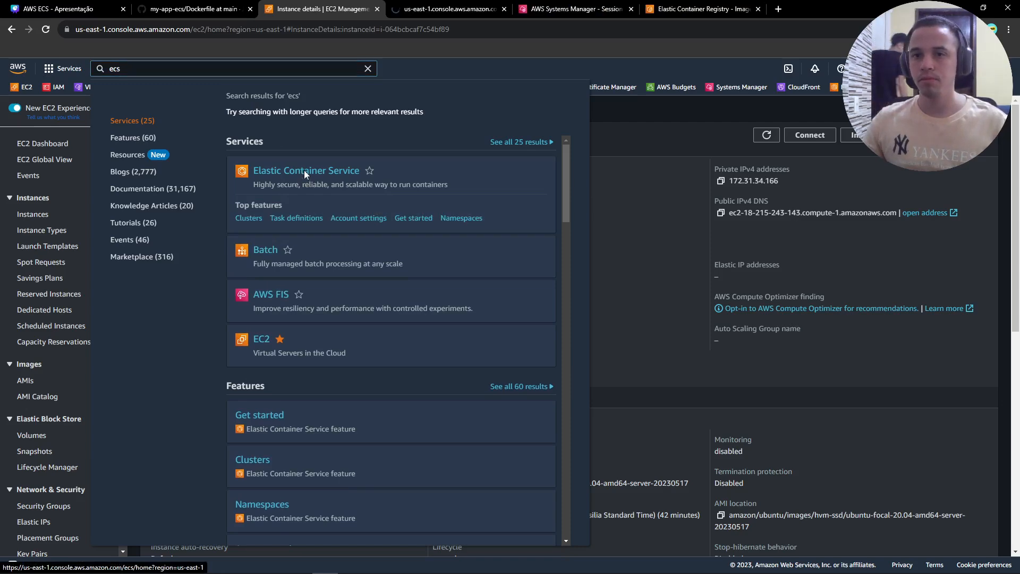
click(451, 6)
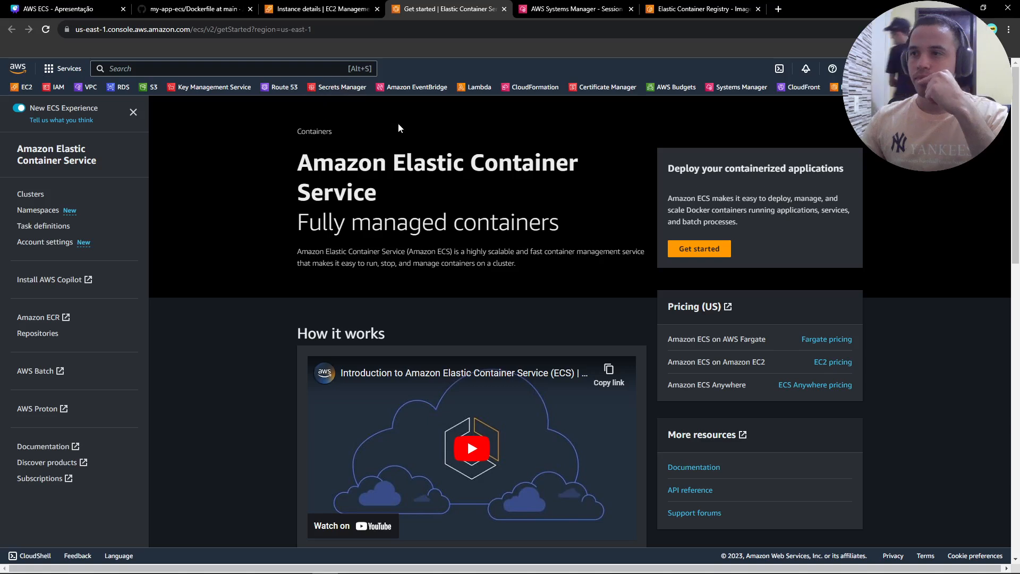
- Start a new ECS cluster named cluster-app and keep the default VPC
click(697, 251)
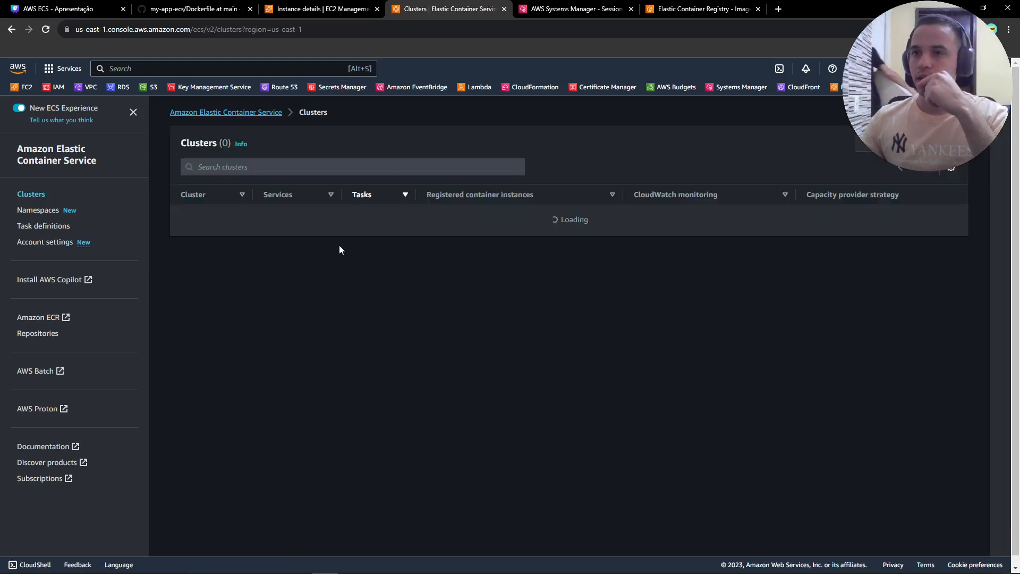
click(922, 144)
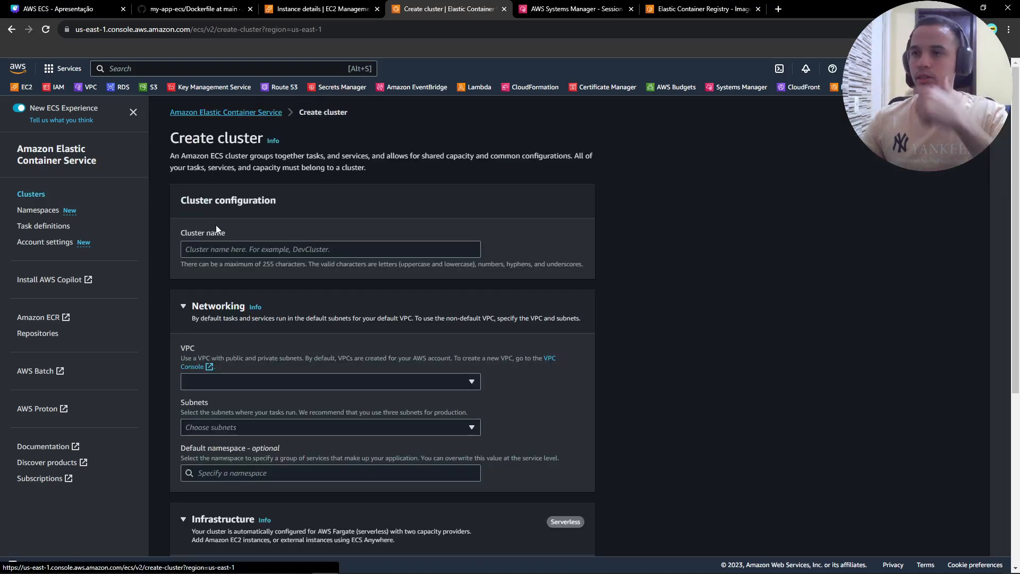
click(231, 249)
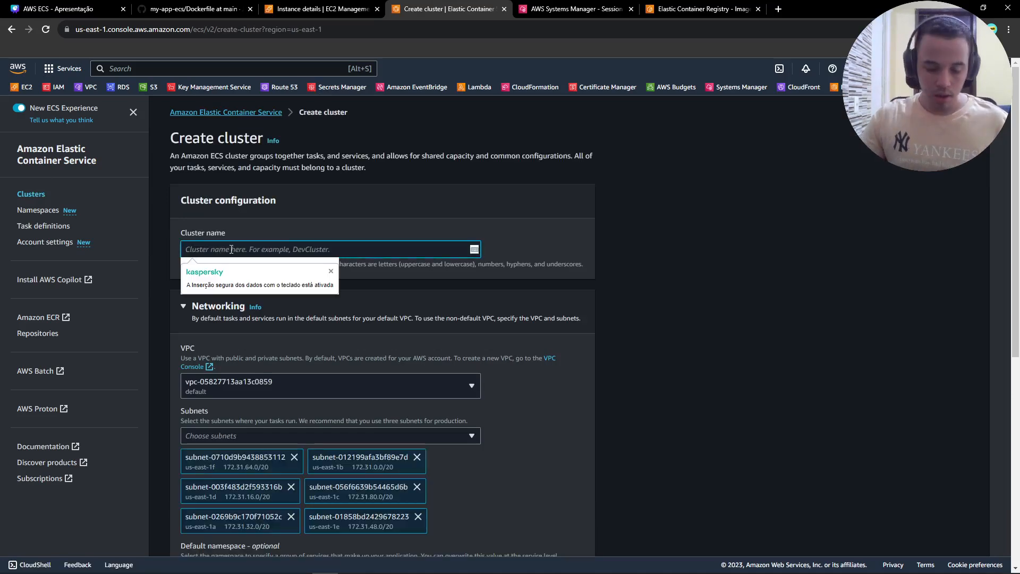
text(cluster-)
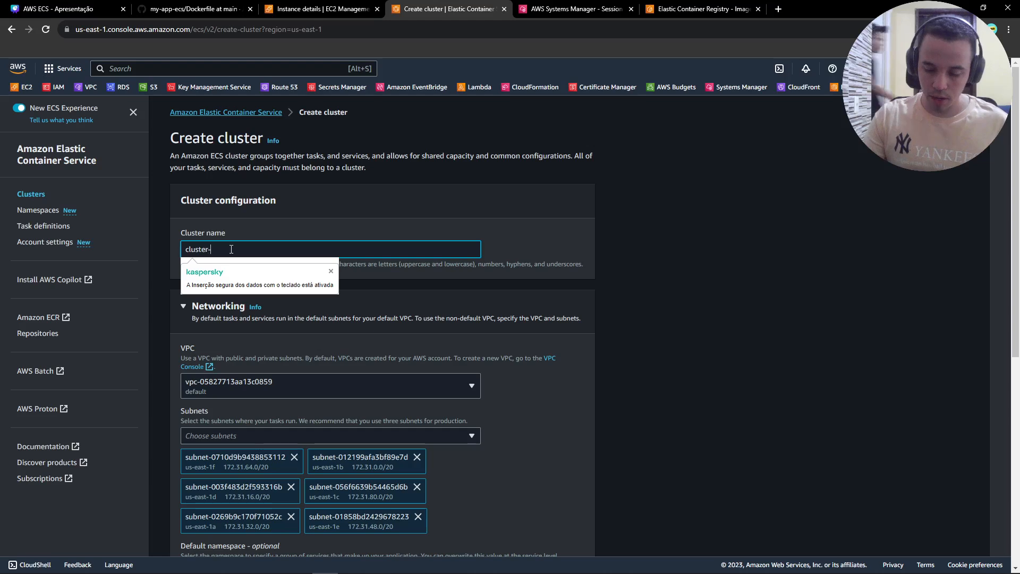
text(app)
click(234, 388)
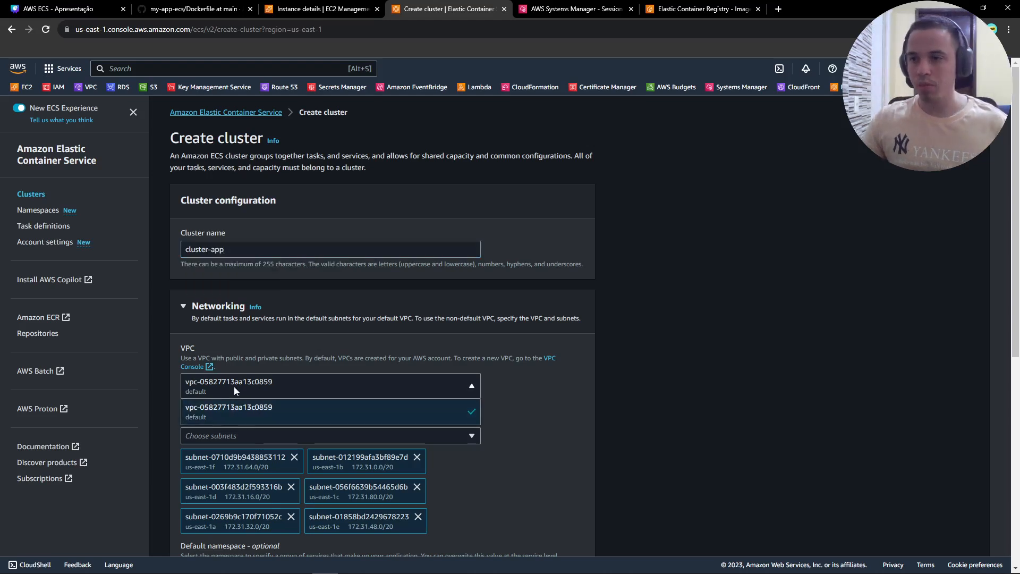
click(215, 388)
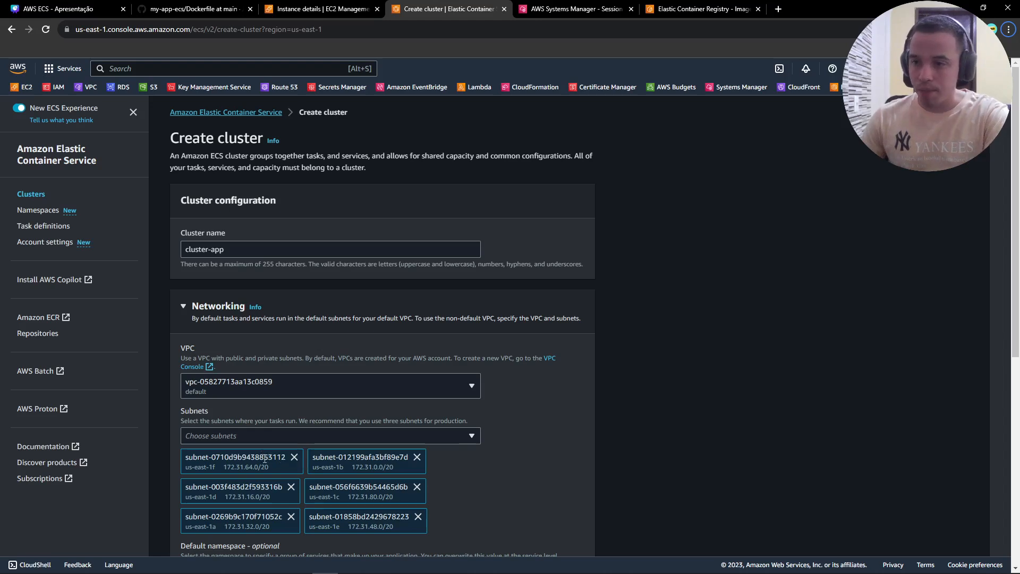
- Remove the us-east-1f, us-east-1d, us-east-1c and us-east-1e subnets from the cluster's networking, keeping only us-east-1b and us-east-1a
click(294, 457)
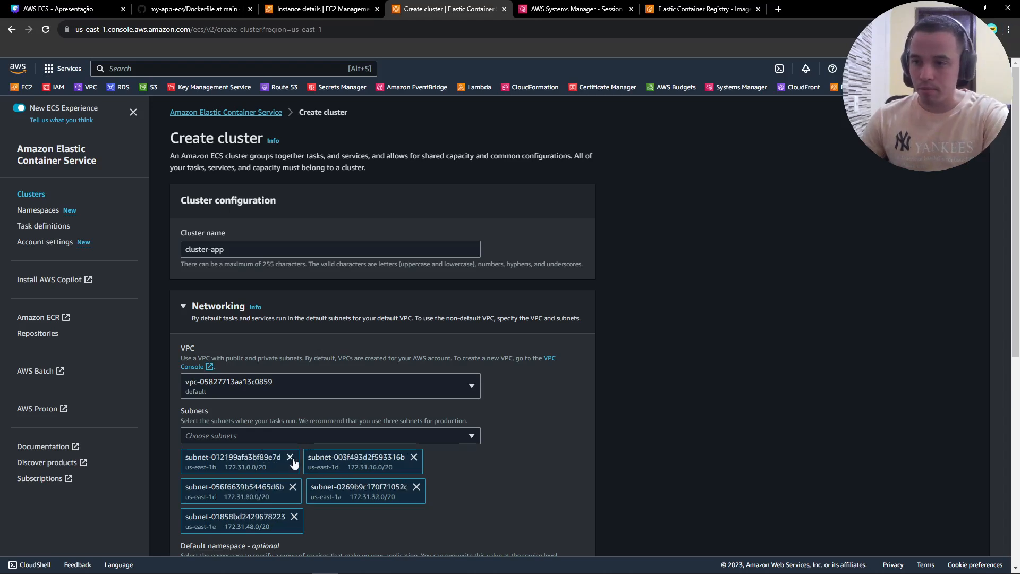
click(413, 457)
click(416, 456)
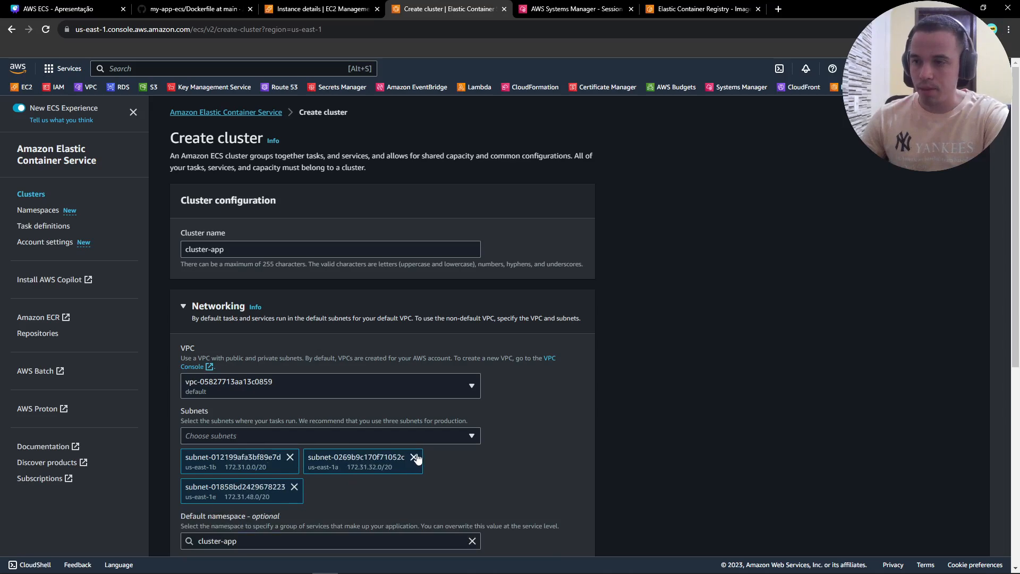
click(294, 486)
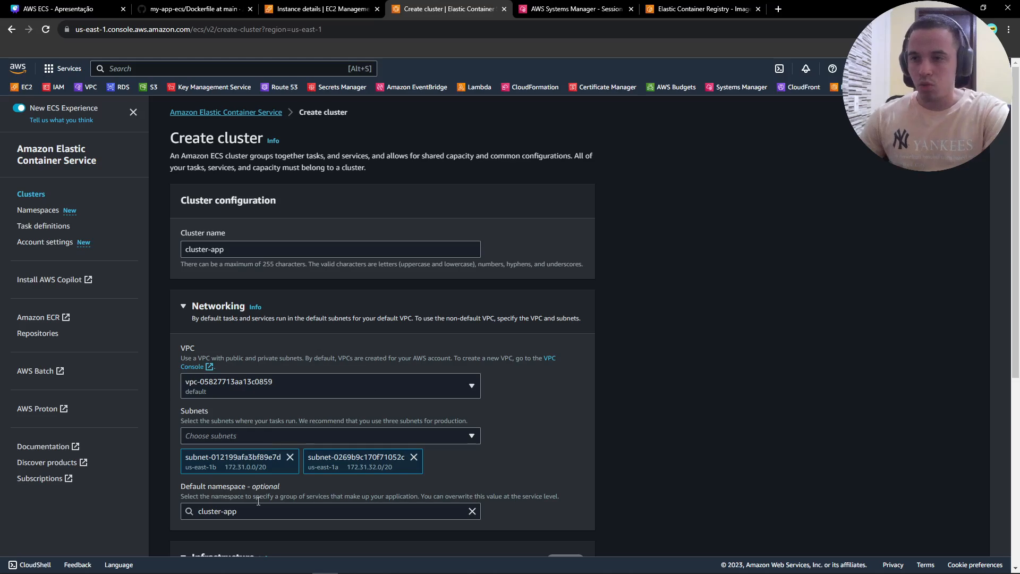
- Keep AWS Fargate (serverless) as the only infrastructure and create the cluster
scroll(291, 239, down, 3)
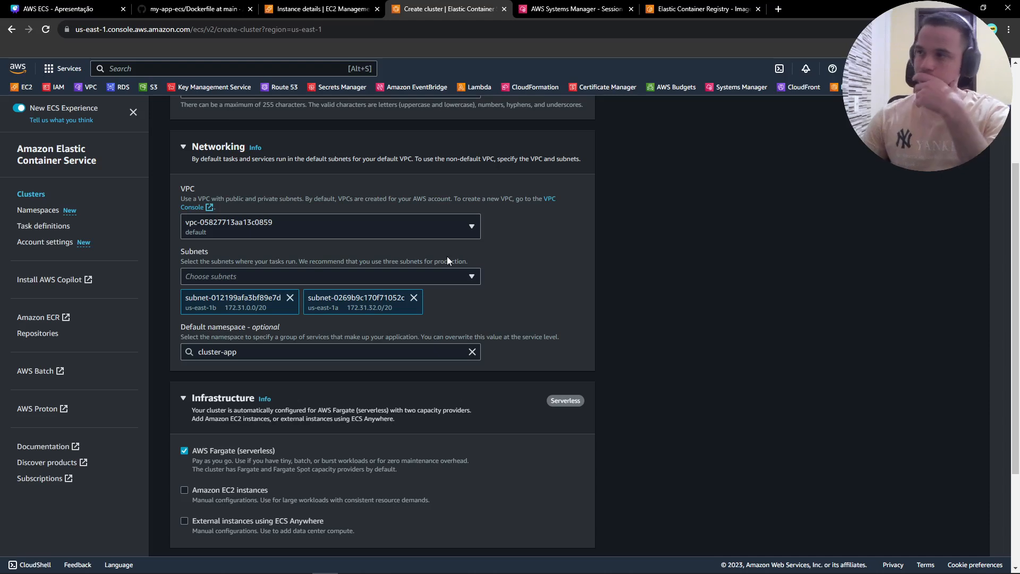
scroll(280, 371, down, 3)
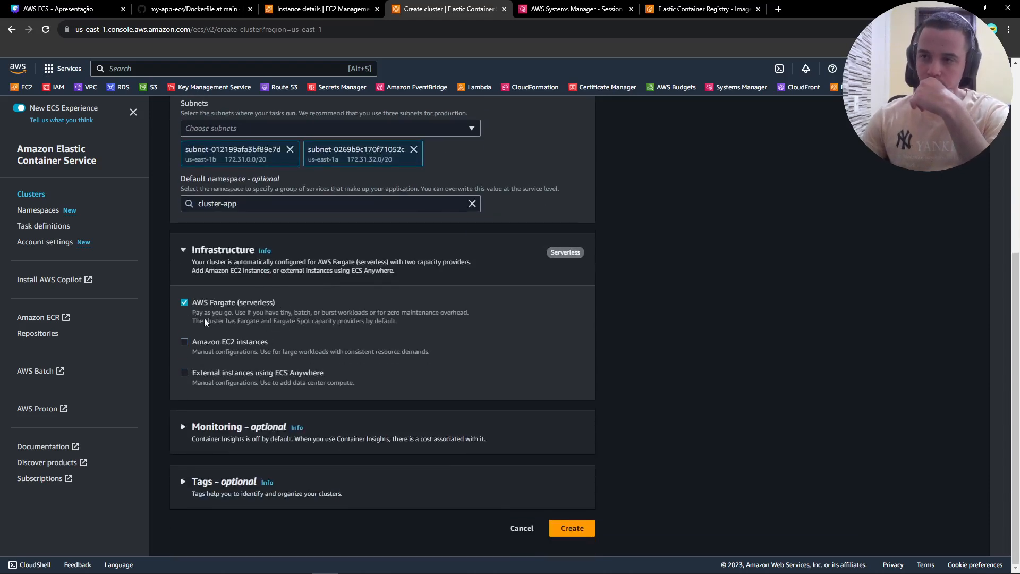
click(571, 528)
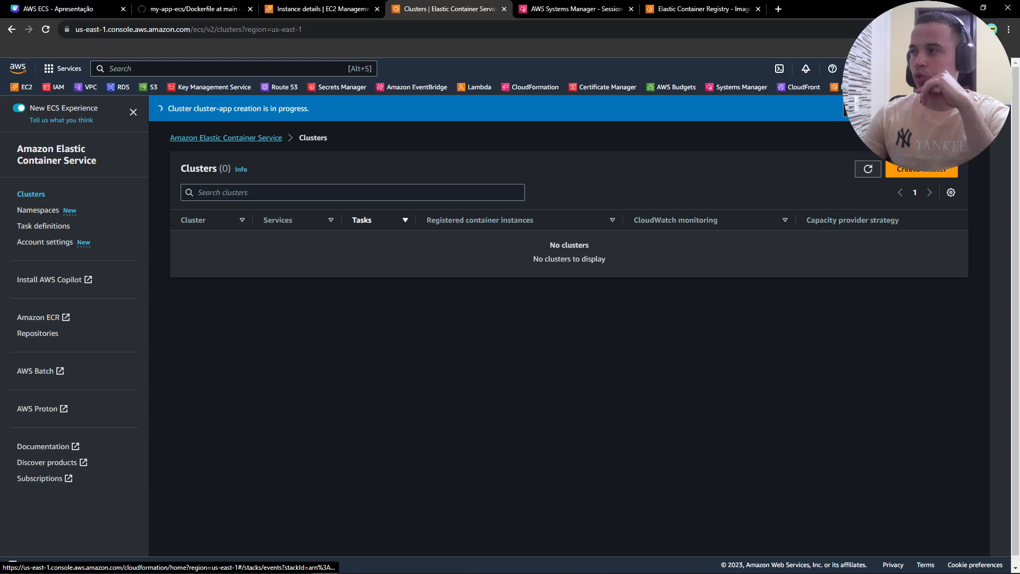
- Open the cluster's CloudFormation stack, highlight the latest ECSCluster event's status, and refresh the stack list
click(896, 109)
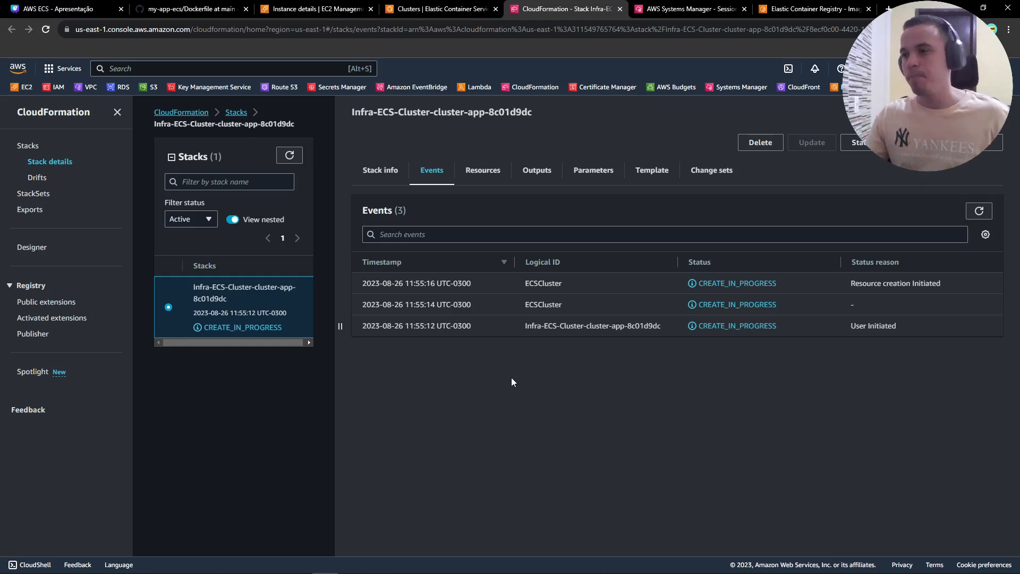
drag(699, 287, 781, 290)
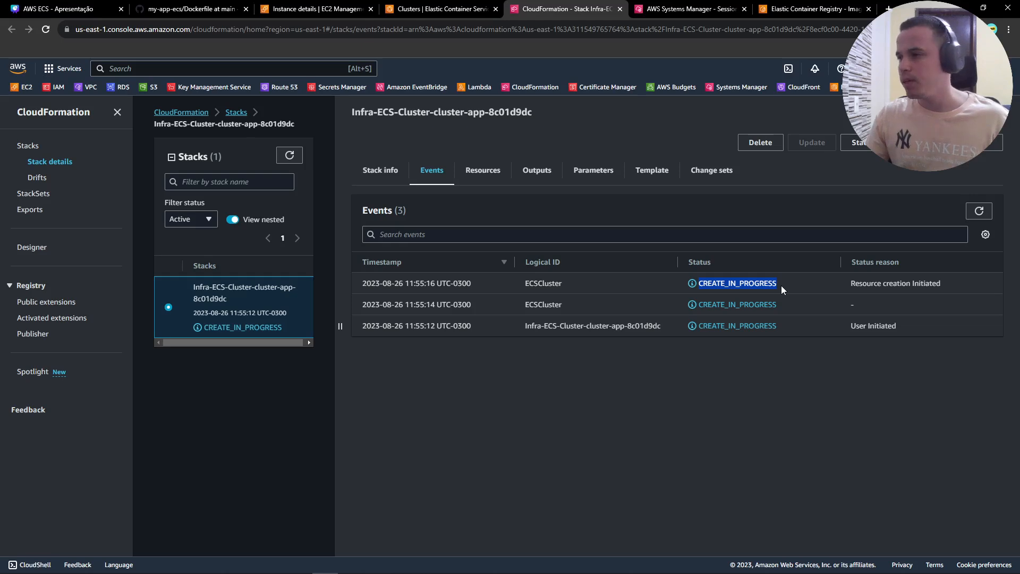
click(781, 289)
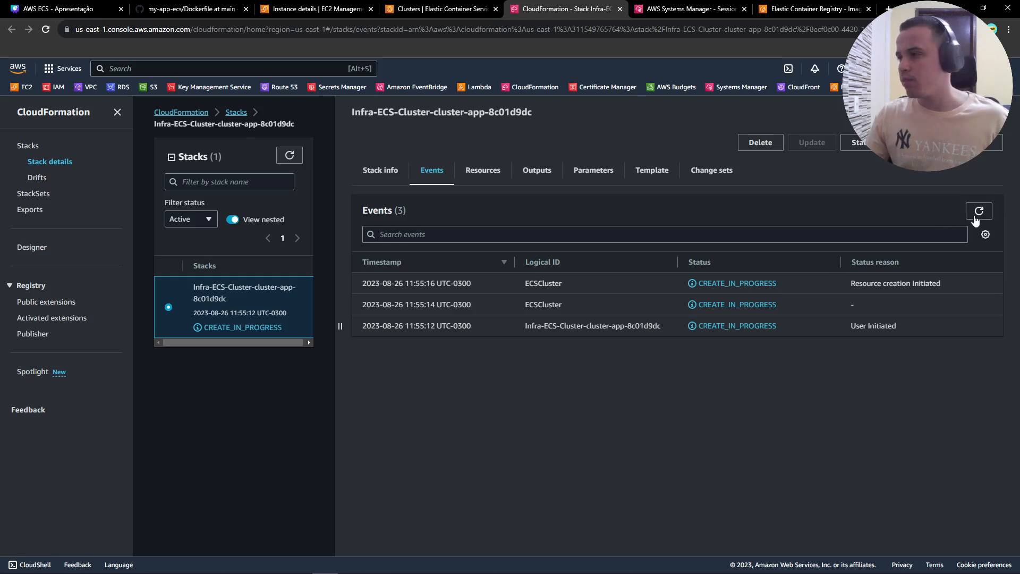
click(296, 165)
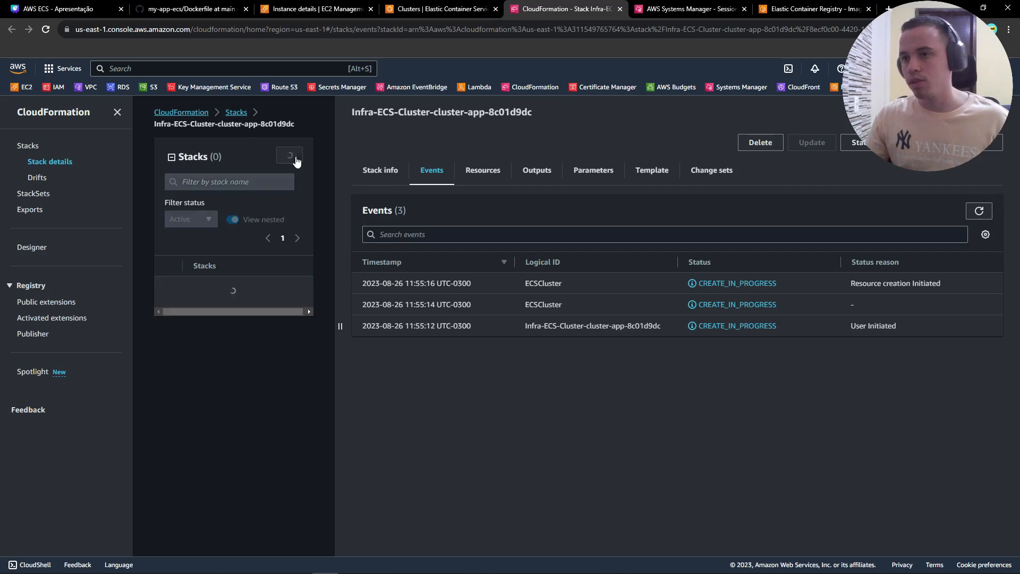
click(297, 166)
- Return to Elastic Container Service and open the form for creating a new task definition
click(446, 7)
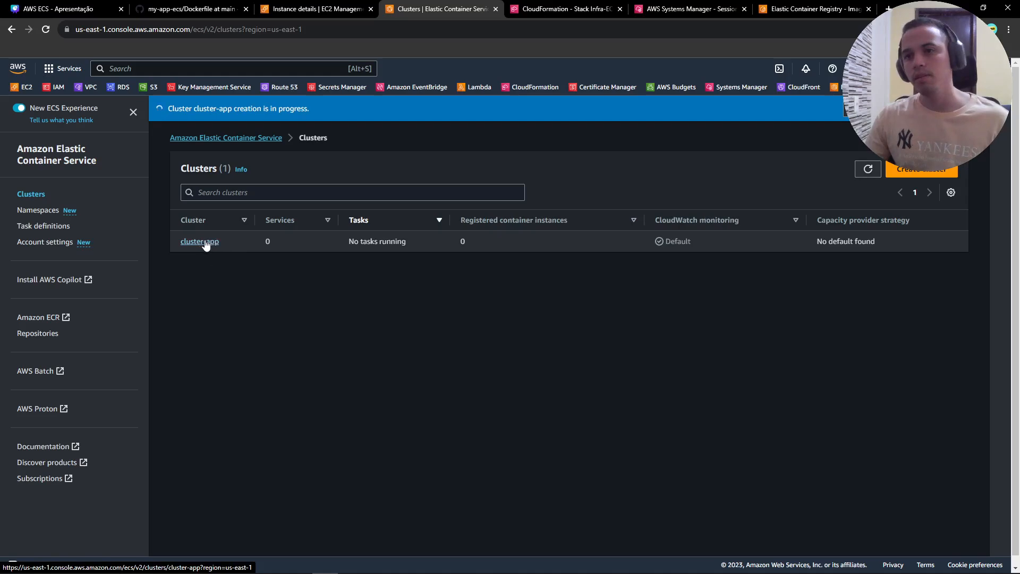
click(39, 226)
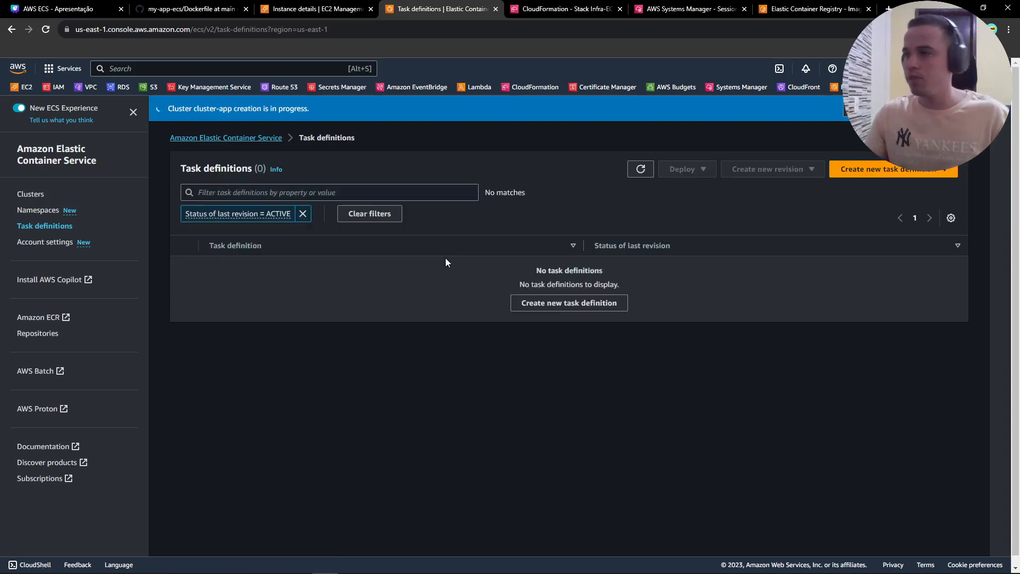
click(871, 170)
click(870, 187)
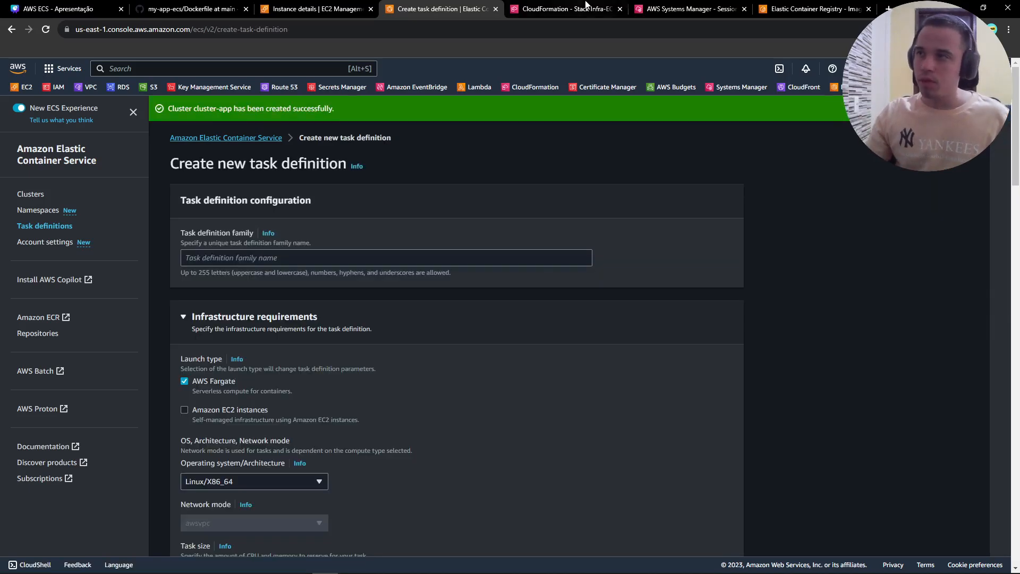
- Refresh the cluster's CloudFormation stack list, highlight the stack status, and close the CloudFormation page
click(586, 6)
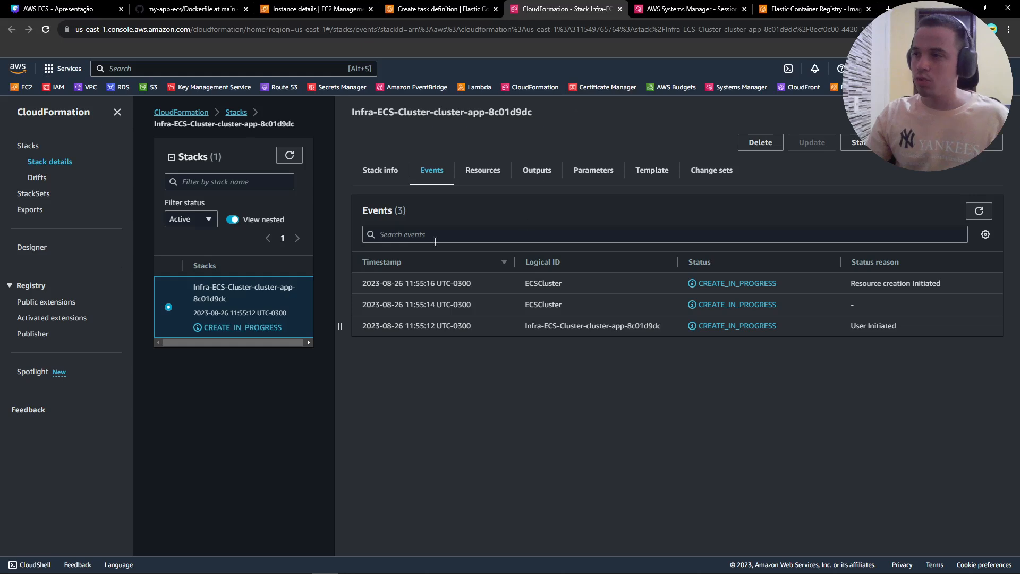
click(295, 157)
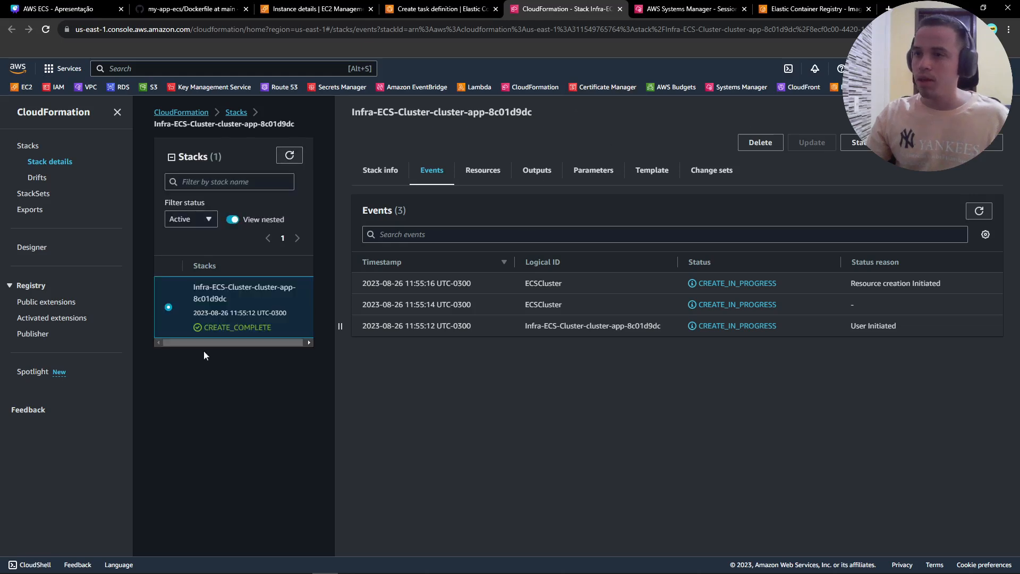
double_click(265, 325)
middle_click(555, 15)
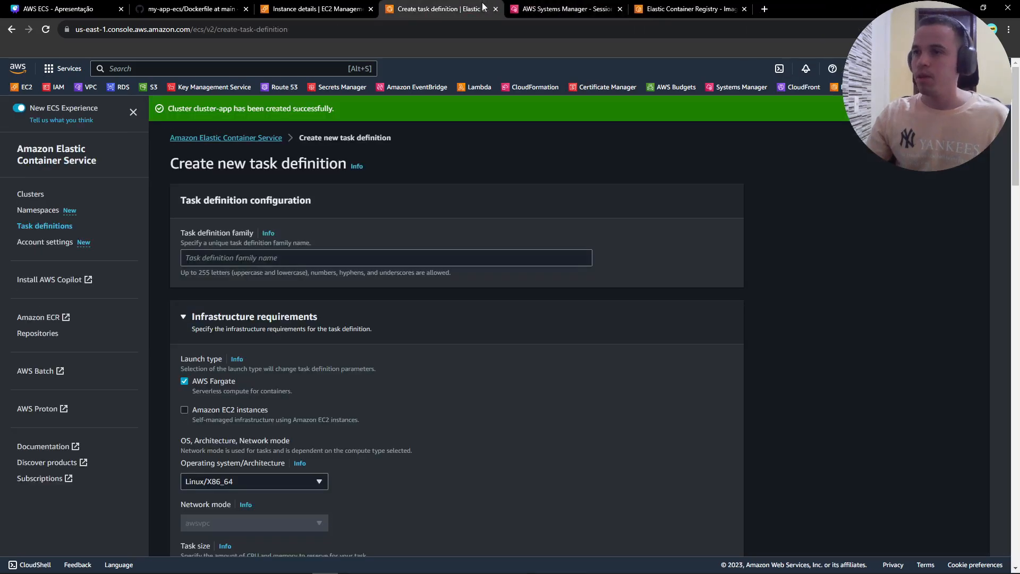
- Name the task definition family app-task and keep Linux/X86_64 as the operating system and architecture
click(242, 260)
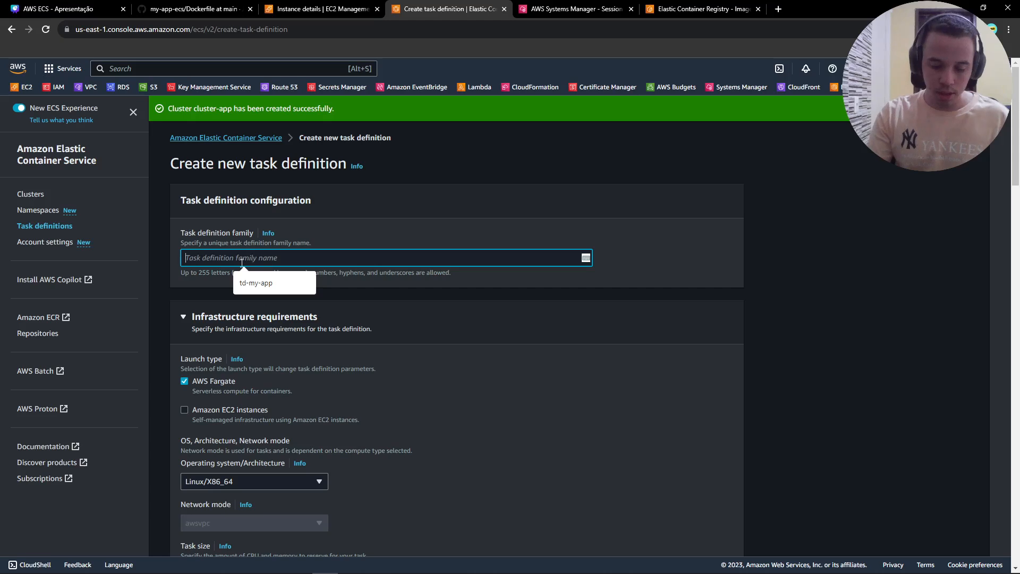
text(app-task)
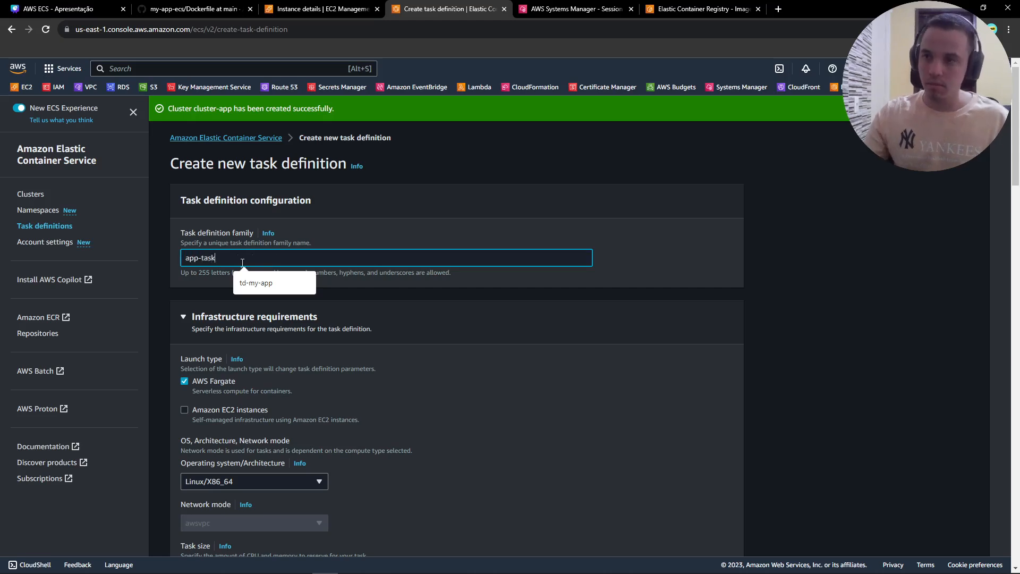
scroll(226, 339, down, 2)
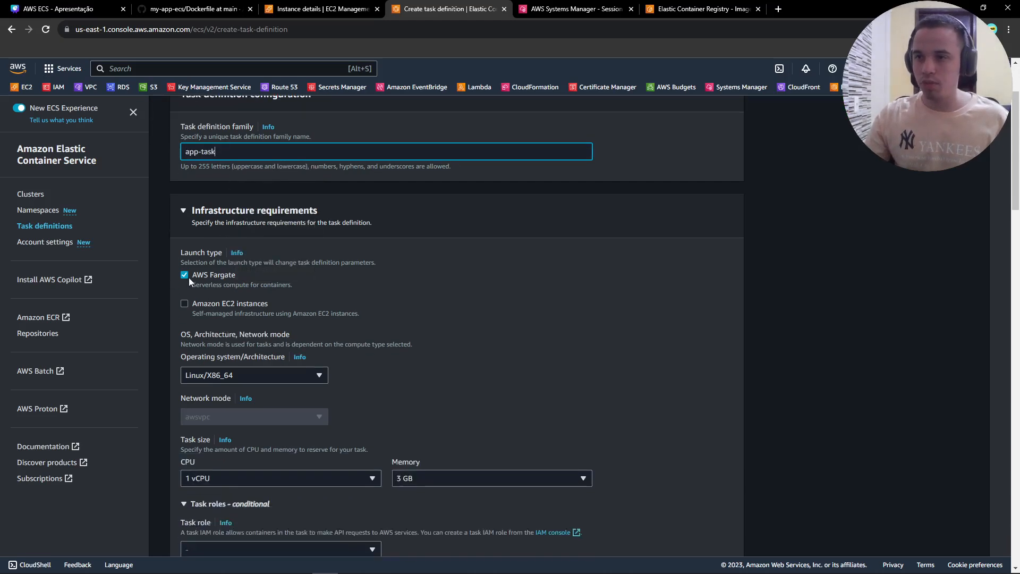
scroll(273, 335, down, 2)
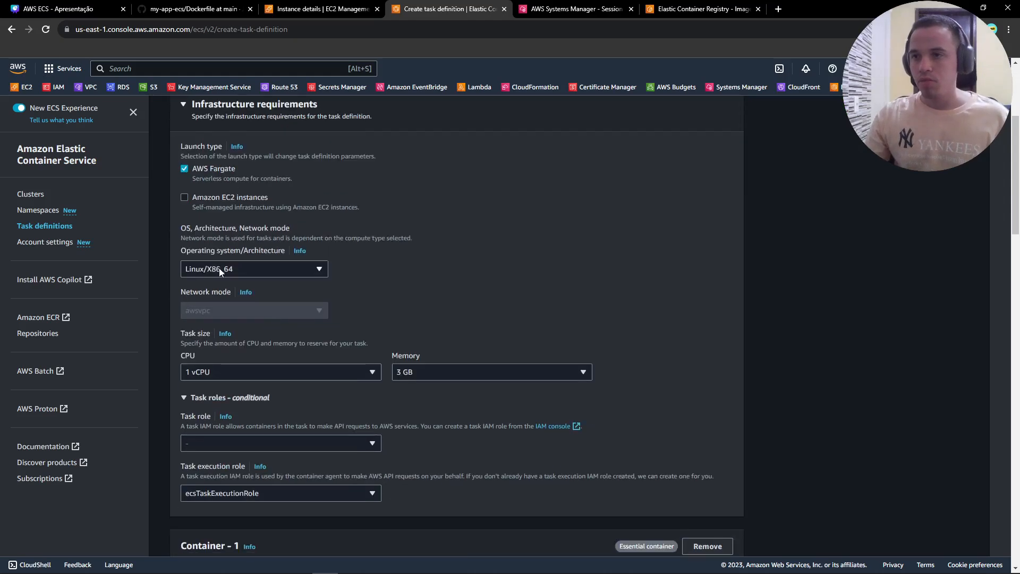
click(220, 270)
click(219, 267)
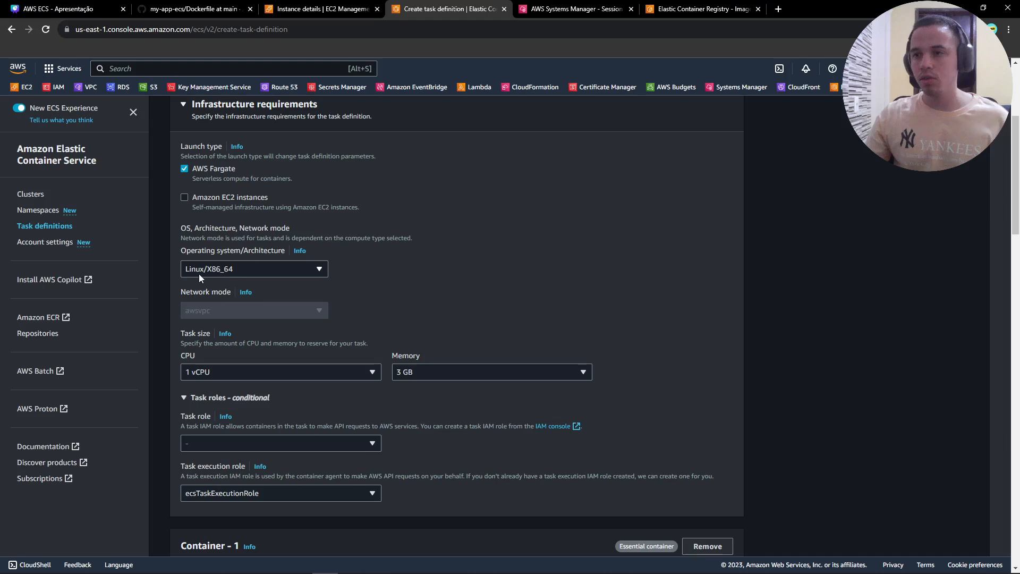
- Set the task size memory to 2 GB and keep the CPU at 1 vCPU
click(438, 374)
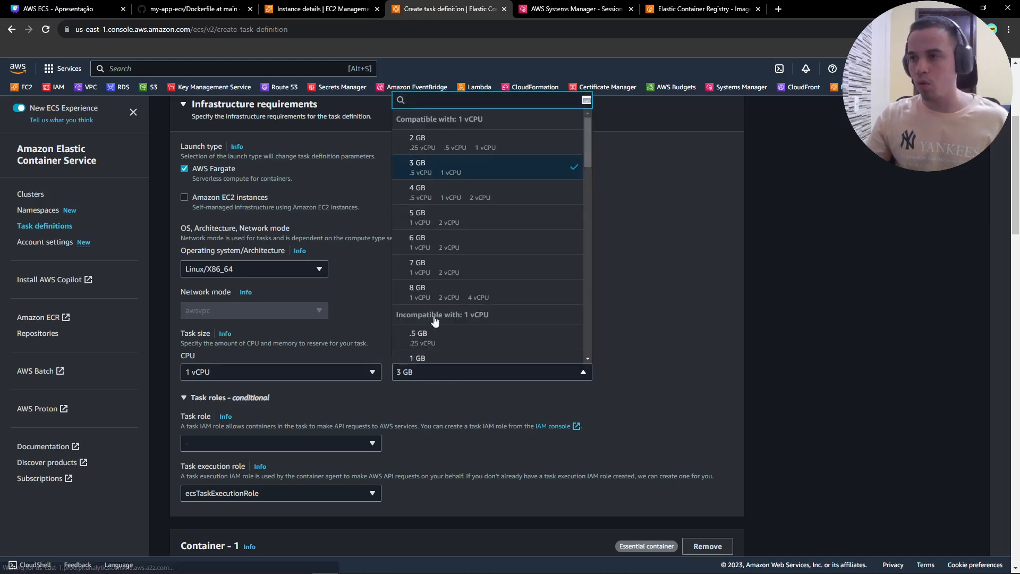
click(463, 147)
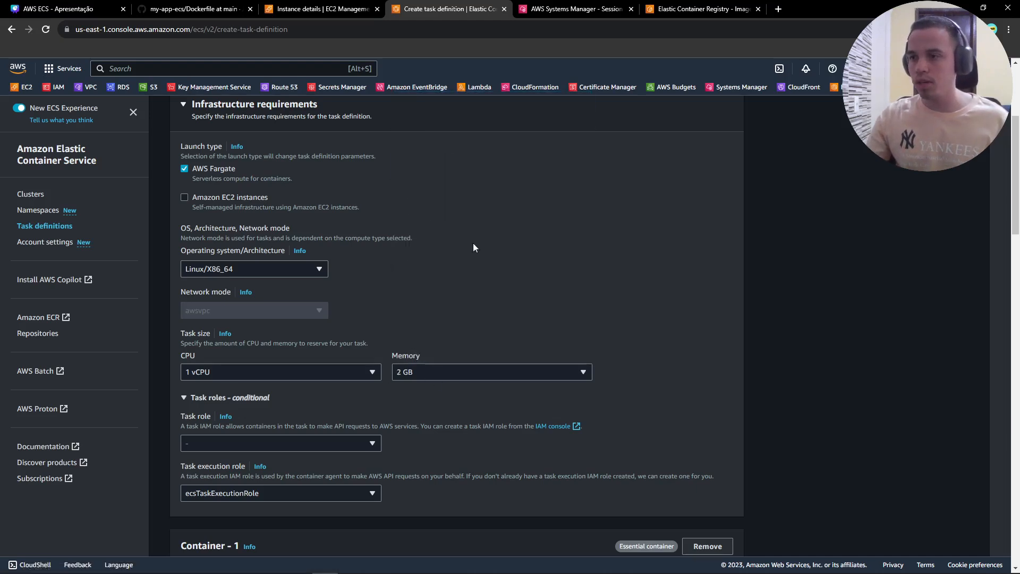
click(276, 373)
click(251, 372)
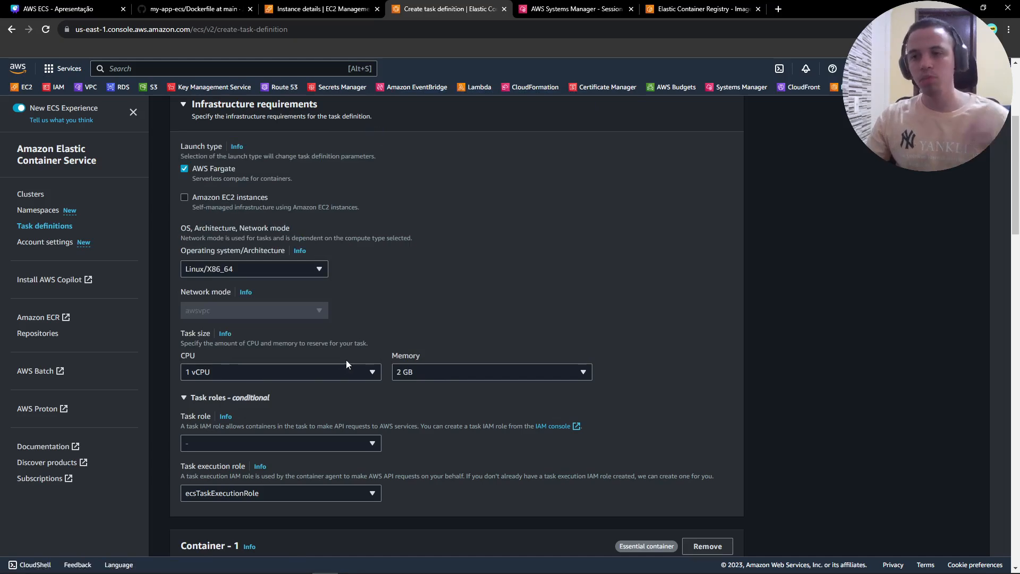
- Highlight the task execution role label and keep ecsTaskExecutionRole as the selected role
scroll(387, 467, down, 2)
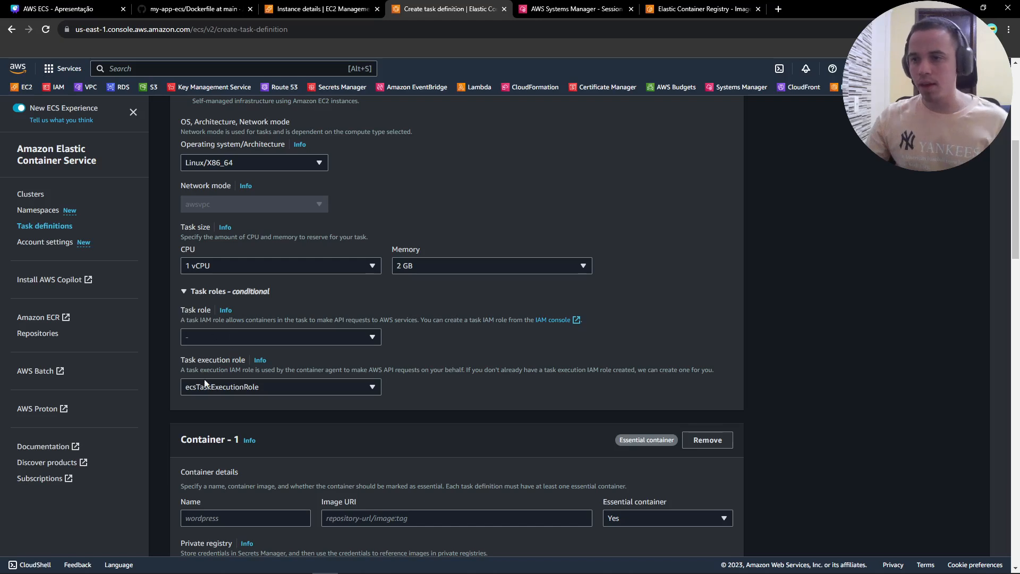
drag(182, 360, 231, 364)
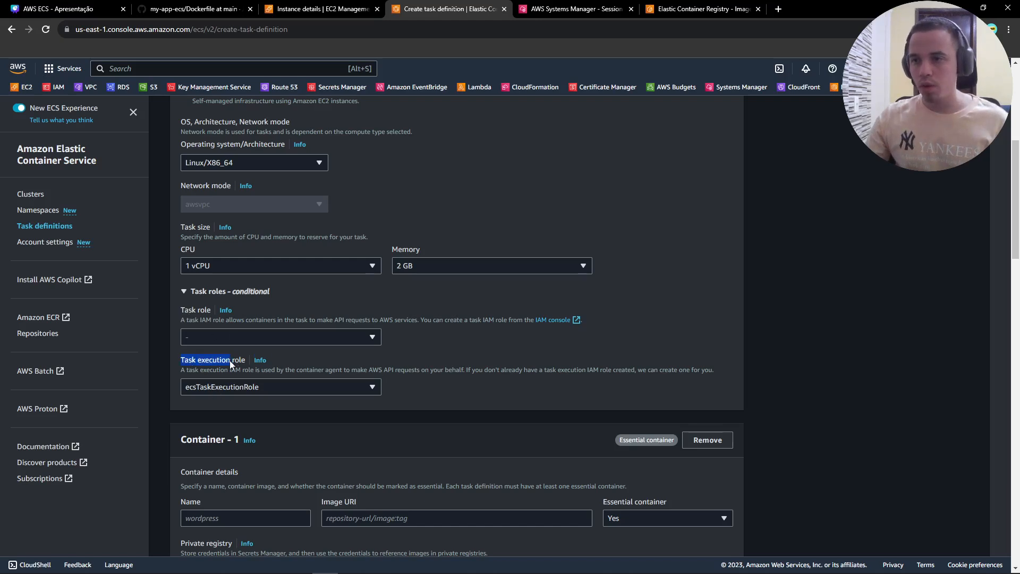
click(213, 388)
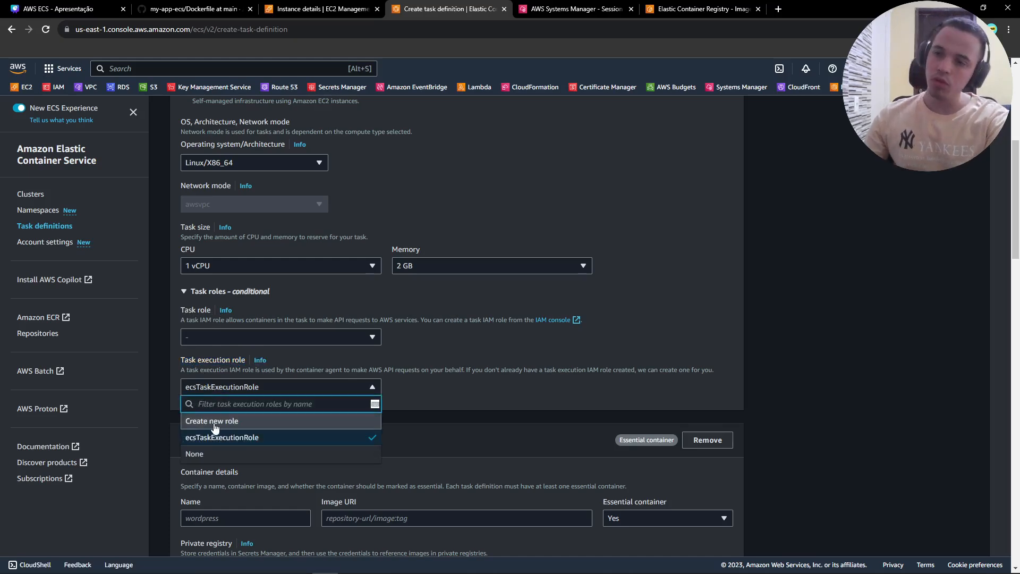
click(223, 438)
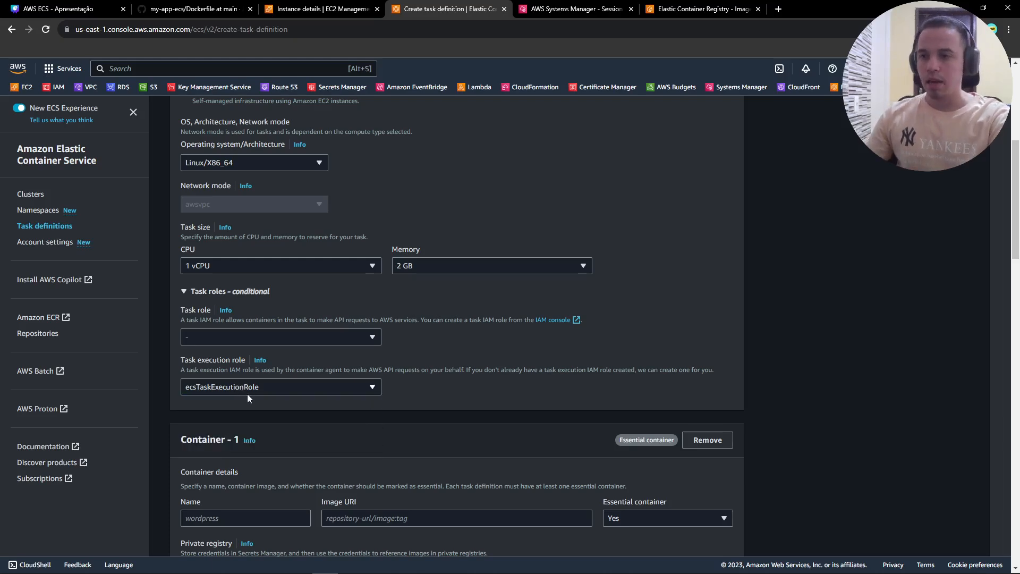
- Name the first container app-aula in the container details
scroll(299, 398, down, 3)
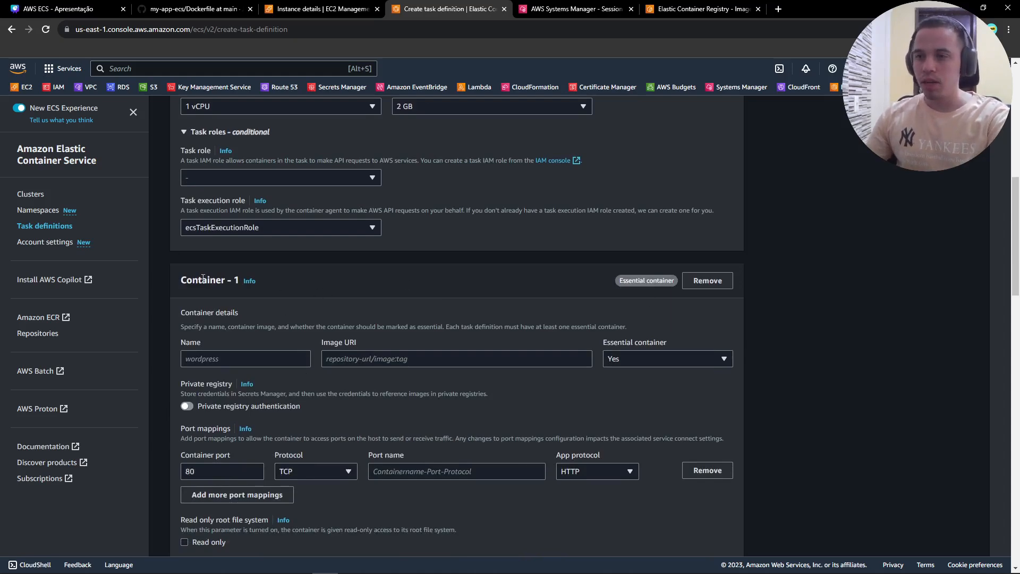
click(210, 357)
text(ap)
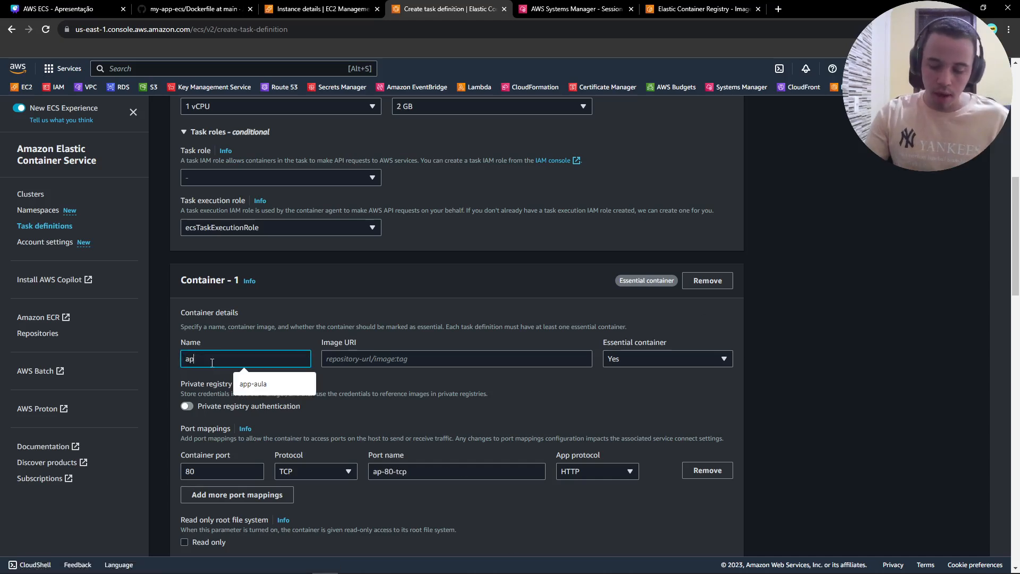
text(p-aula)
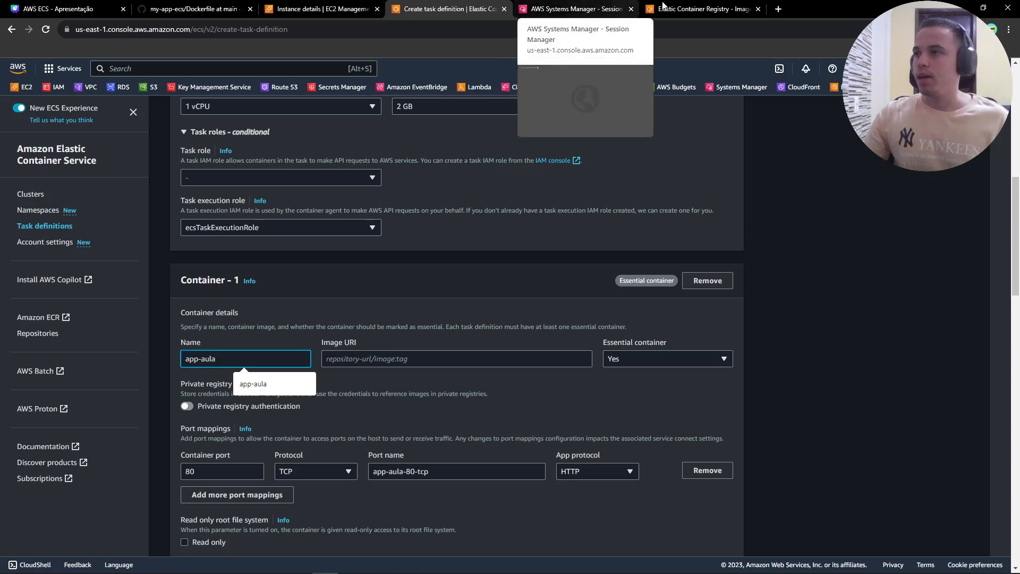
- Copy the URI of the v1 image from the app-aula ECR repository and enter it as the container's image URI
drag(701, 8, 571, 6)
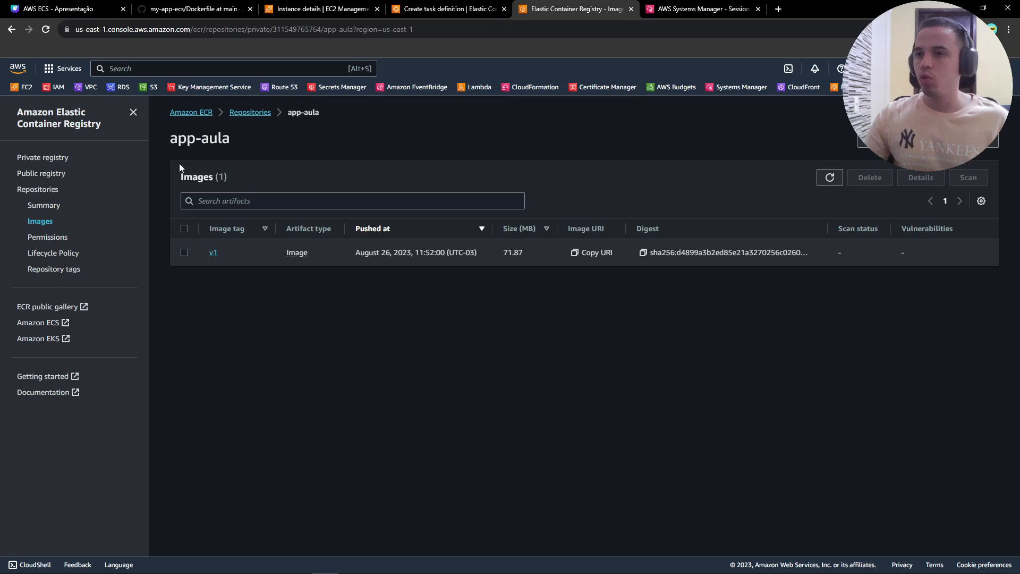
click(574, 253)
click(449, 9)
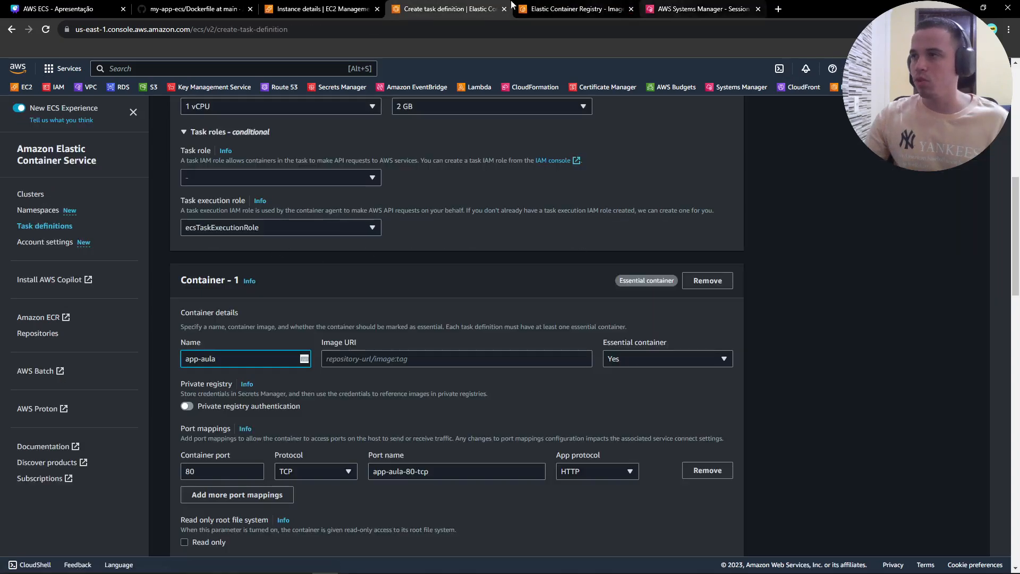
click(370, 360)
key(ctrl+v)
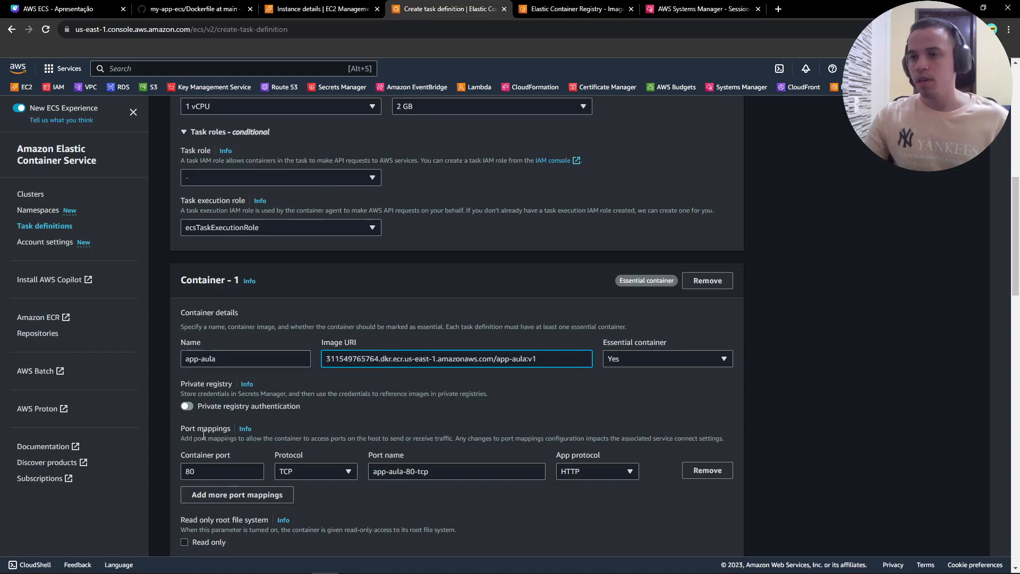
- Check the container port mapping and highlight the resource allocation limits heading
scroll(204, 435, down, 2)
click(250, 365)
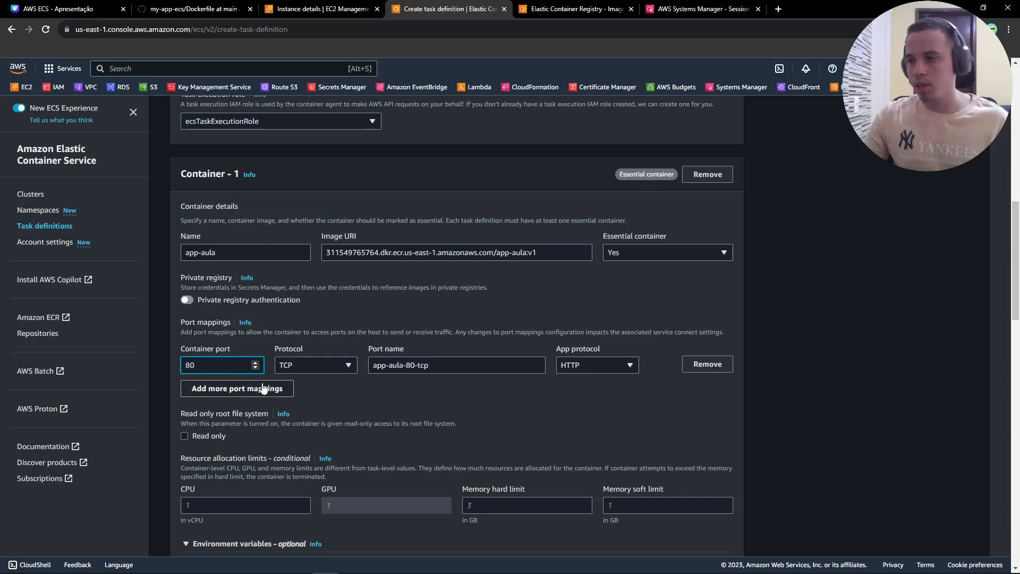
scroll(551, 382, down, 3)
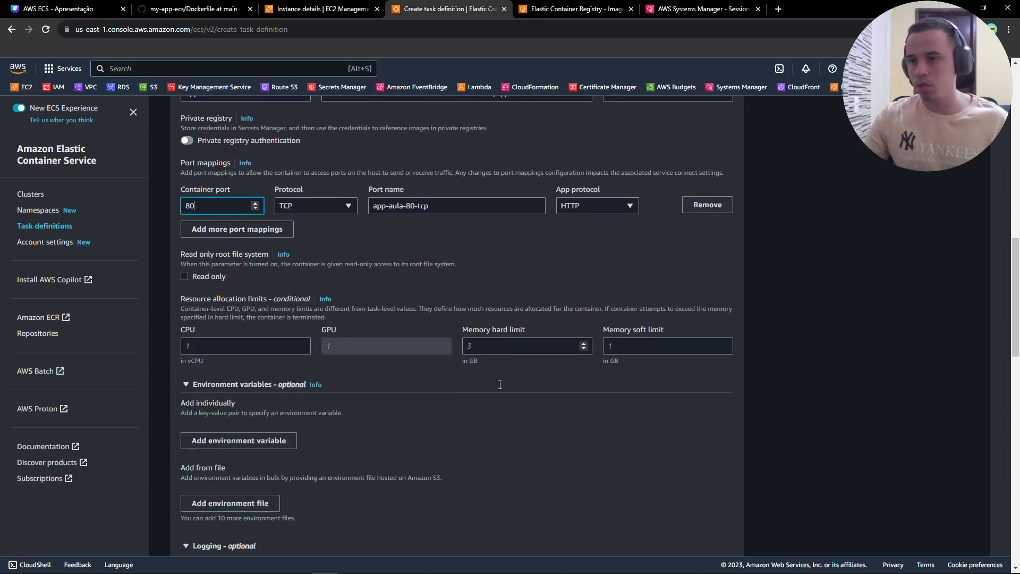
click(181, 298)
drag(181, 298, 266, 299)
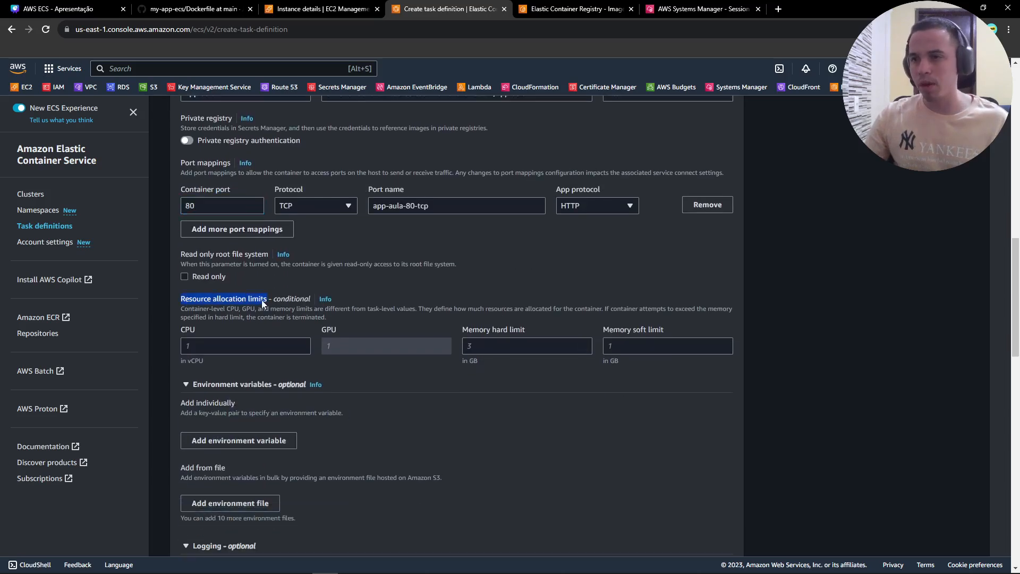
scroll(299, 329, down, 2)
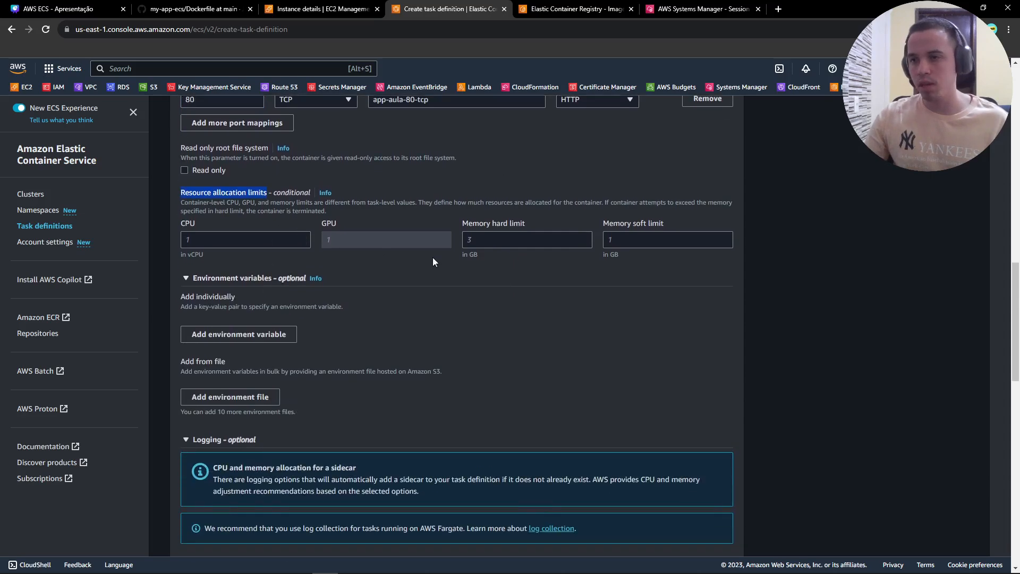
- Add an individual environment variable entry, switch its value type to ValueFrom, and remove the empty entry
click(229, 334)
click(209, 334)
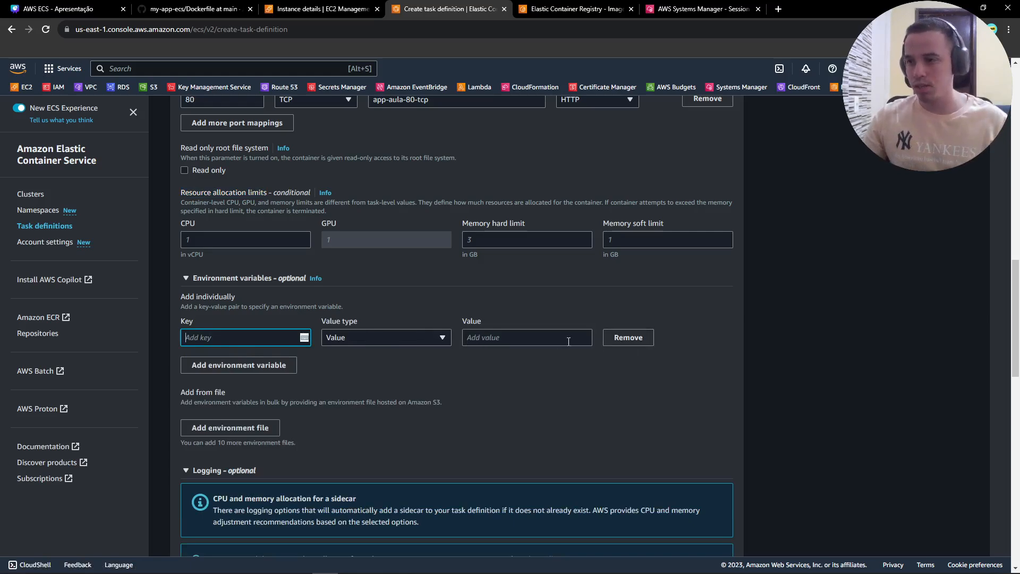
click(359, 339)
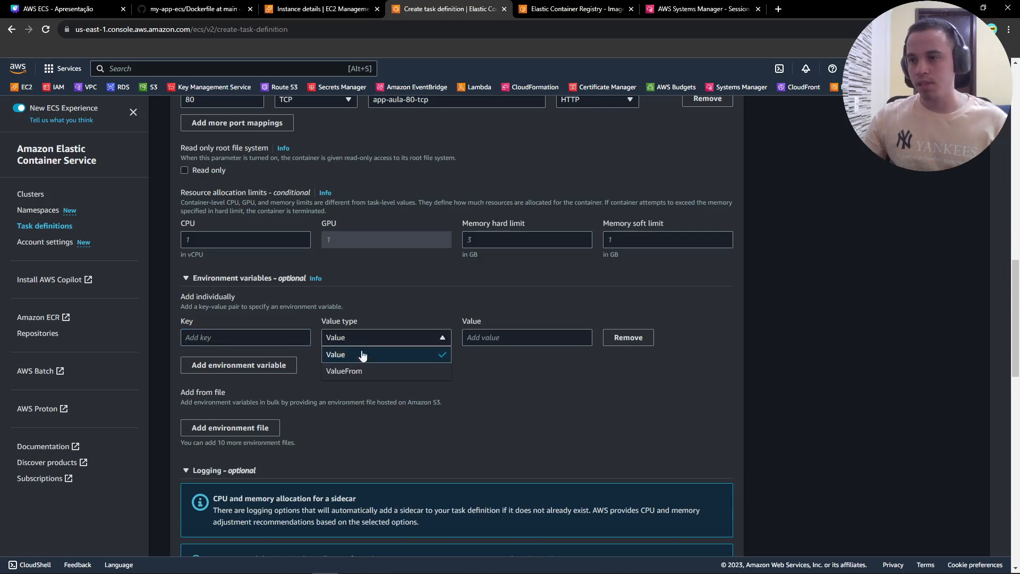
click(371, 372)
click(341, 340)
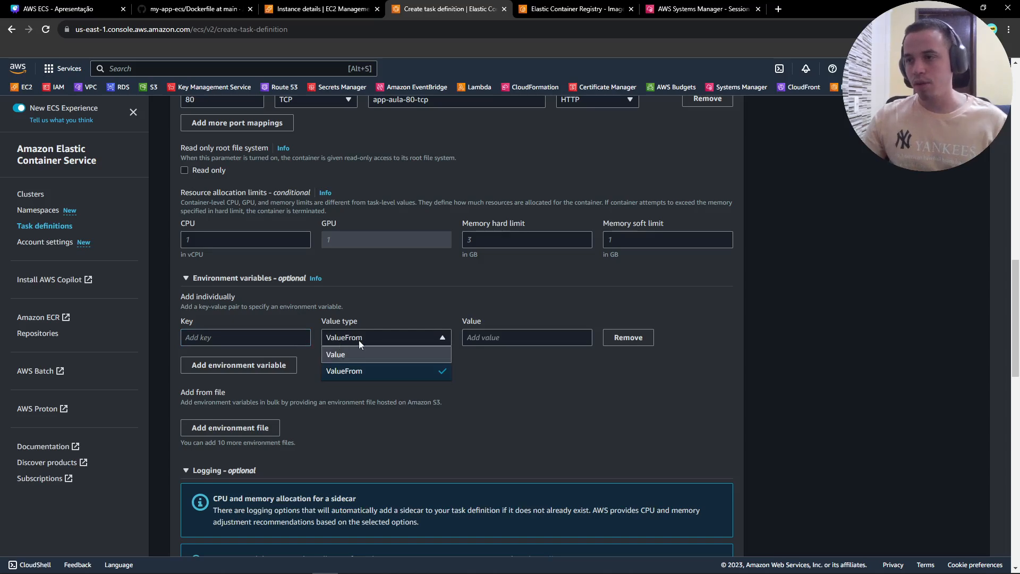
click(505, 338)
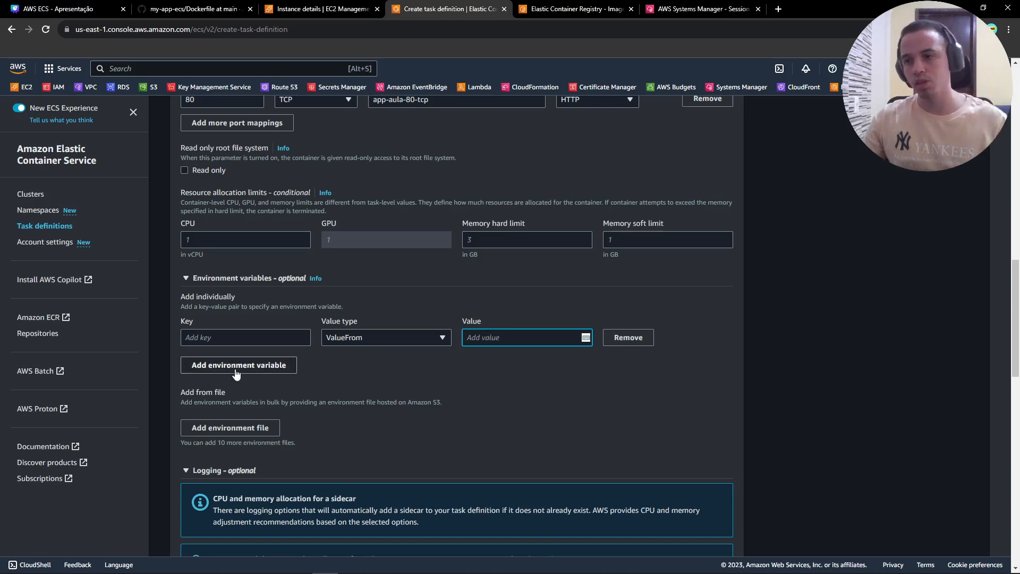
click(649, 339)
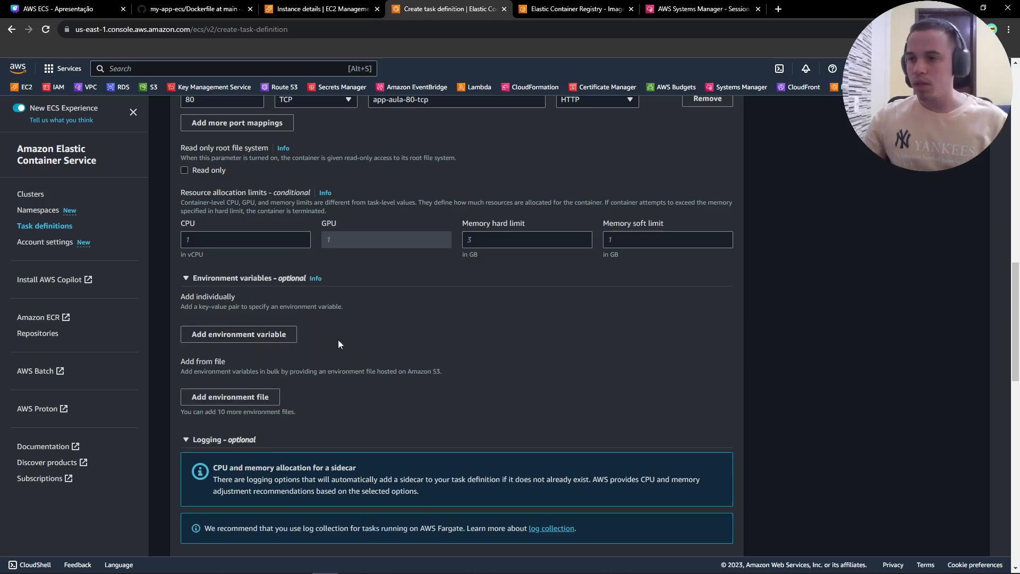
- Add an environment file entry to show its S3 location field, and remove the empty entry
click(246, 397)
click(192, 399)
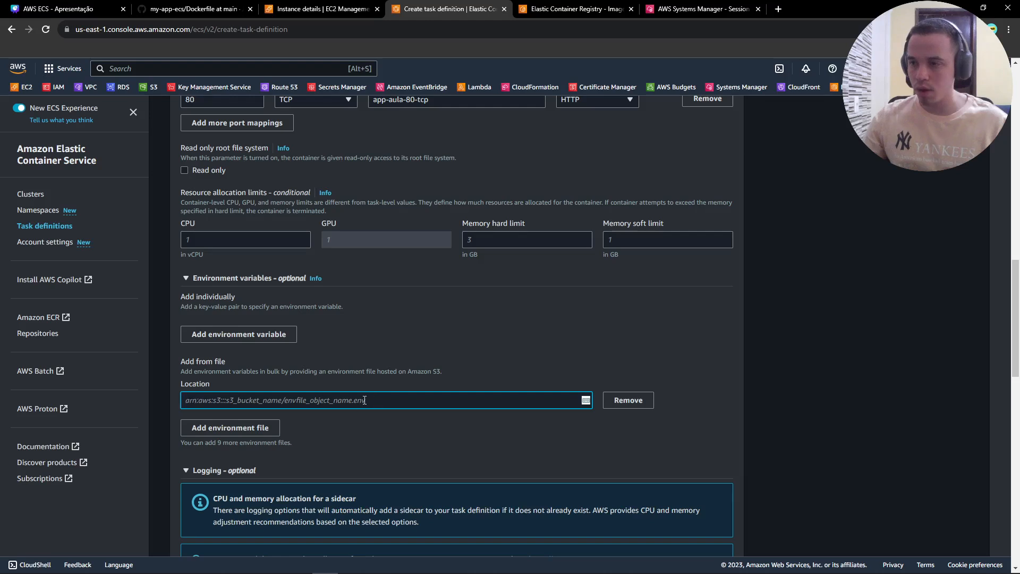
click(641, 402)
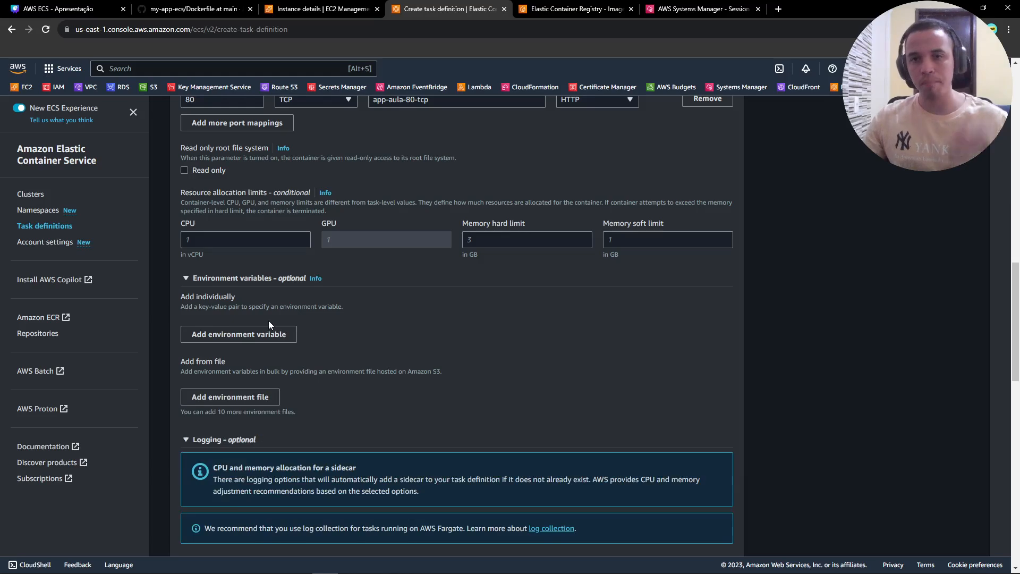
- Look through the log destination options and turn off log collection for the container
scroll(263, 326, down, 3)
scroll(262, 326, down, 2)
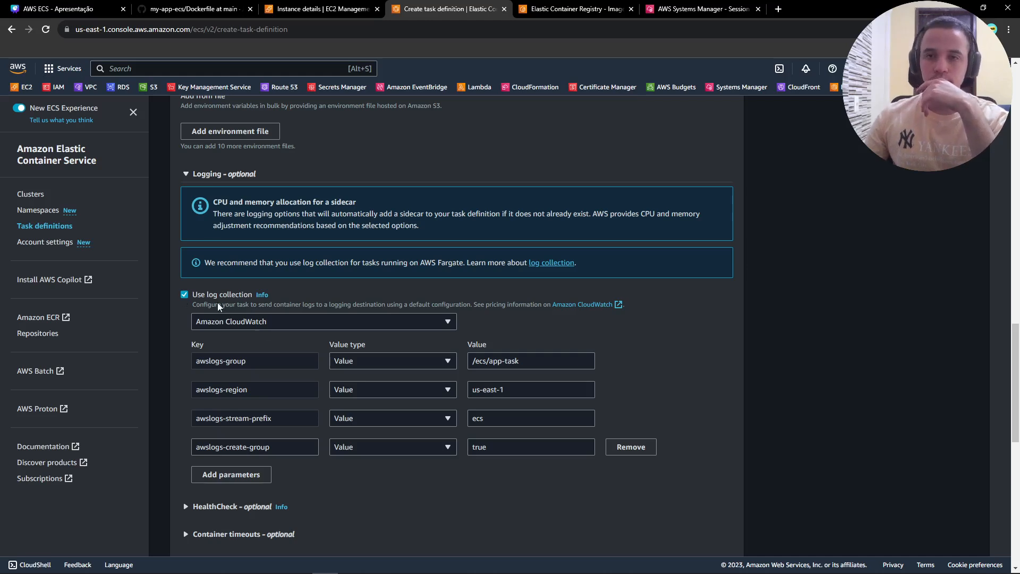
click(244, 318)
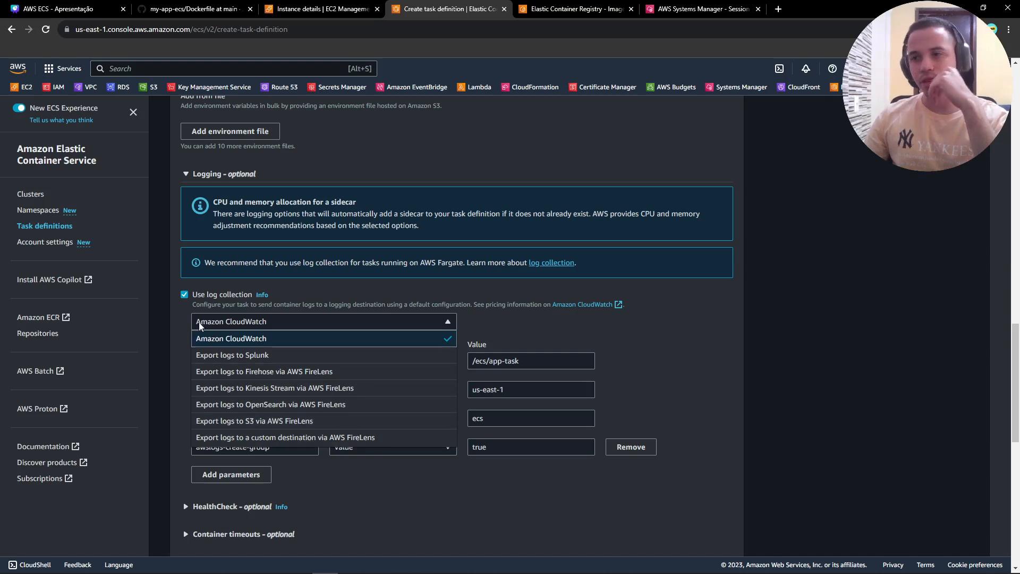
click(184, 294)
- Examine the ephemeral storage settings, highlighting the default and maximum storage sizes
scroll(341, 254, down, 3)
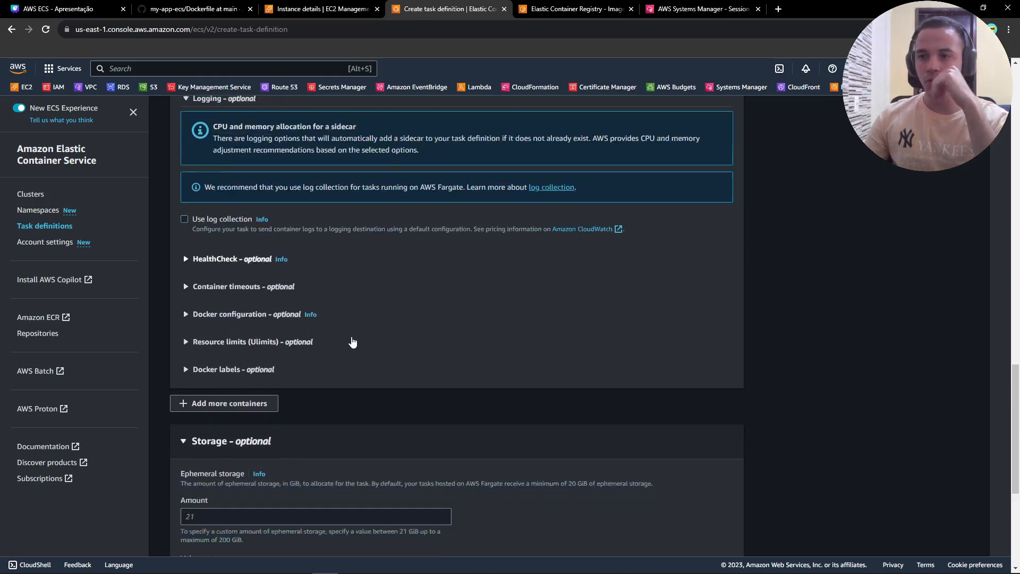
scroll(373, 282, down, 3)
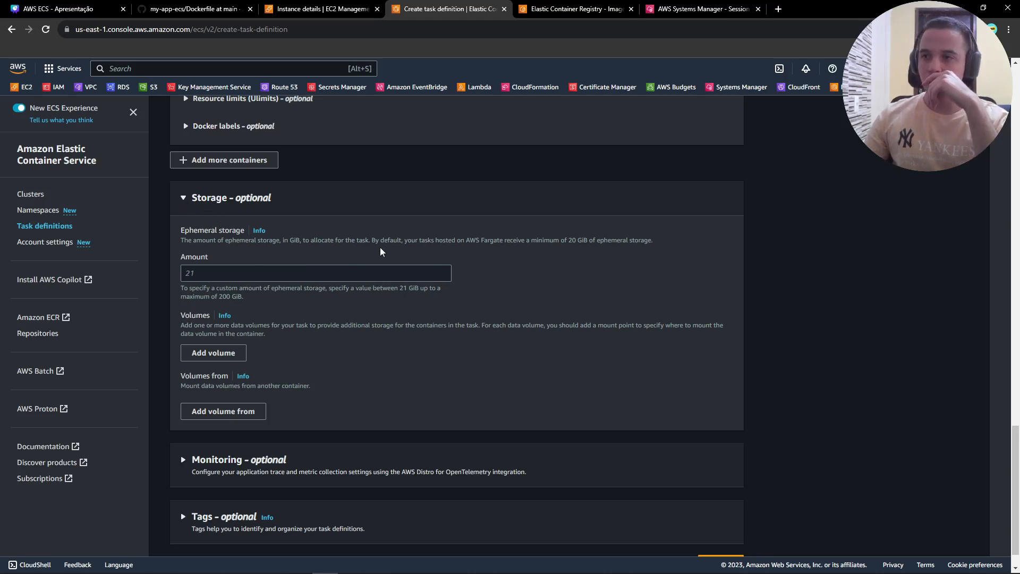
drag(575, 242, 603, 240)
click(649, 240)
click(255, 272)
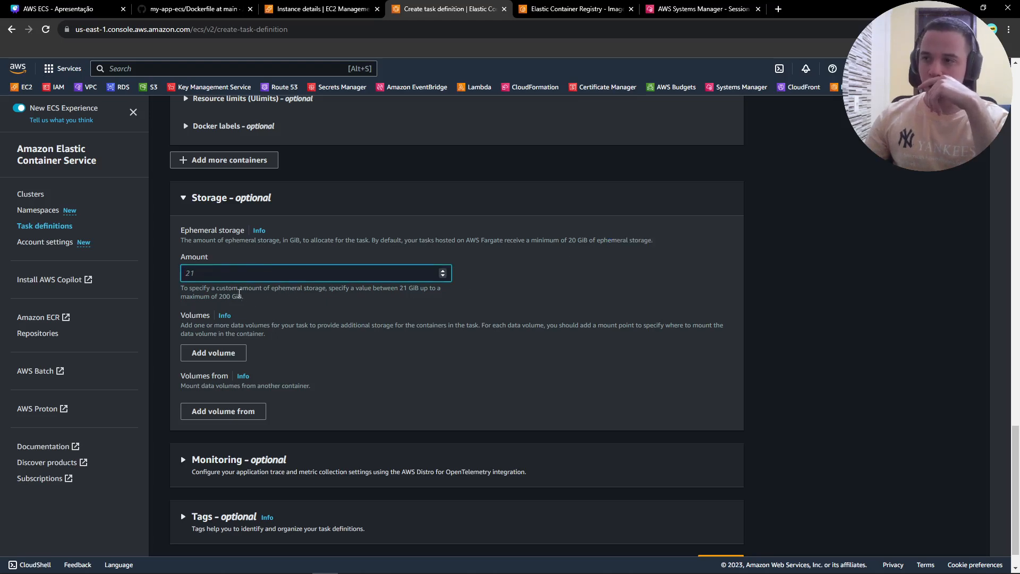
drag(217, 299, 259, 303)
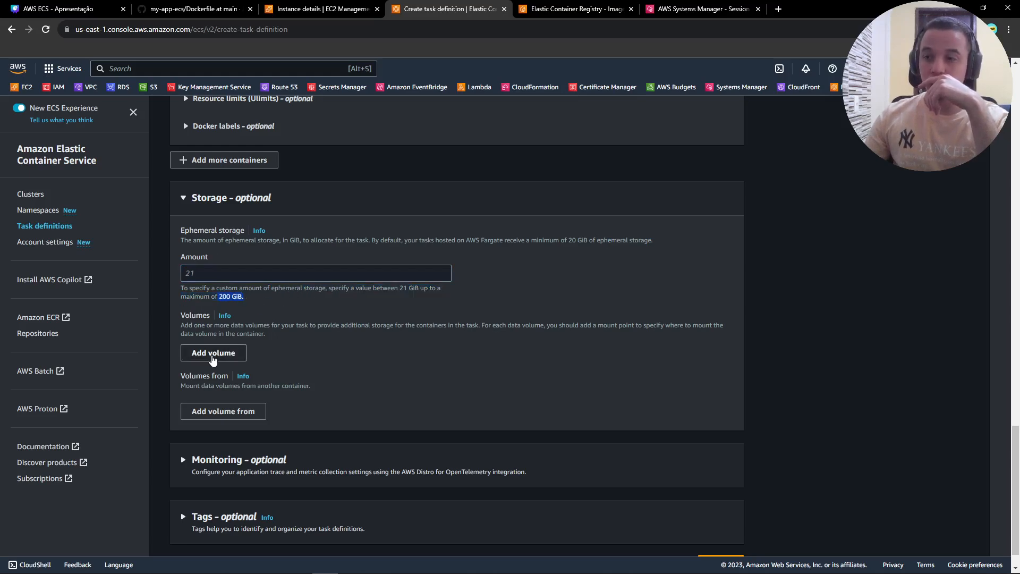
- Add a volume of type EFS to show its storage configuration fields, and remove the empty volume
click(212, 353)
click(243, 410)
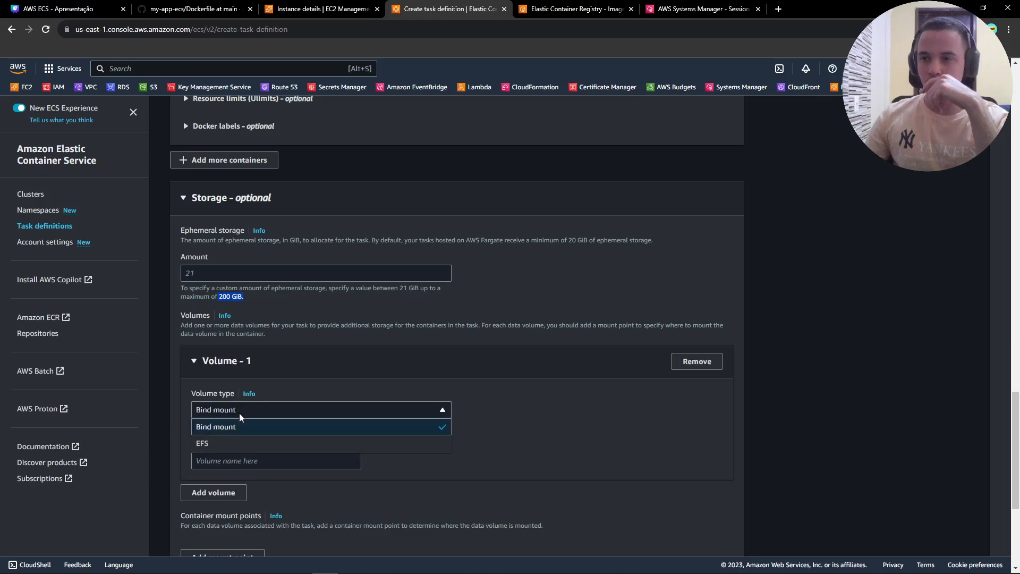
click(221, 445)
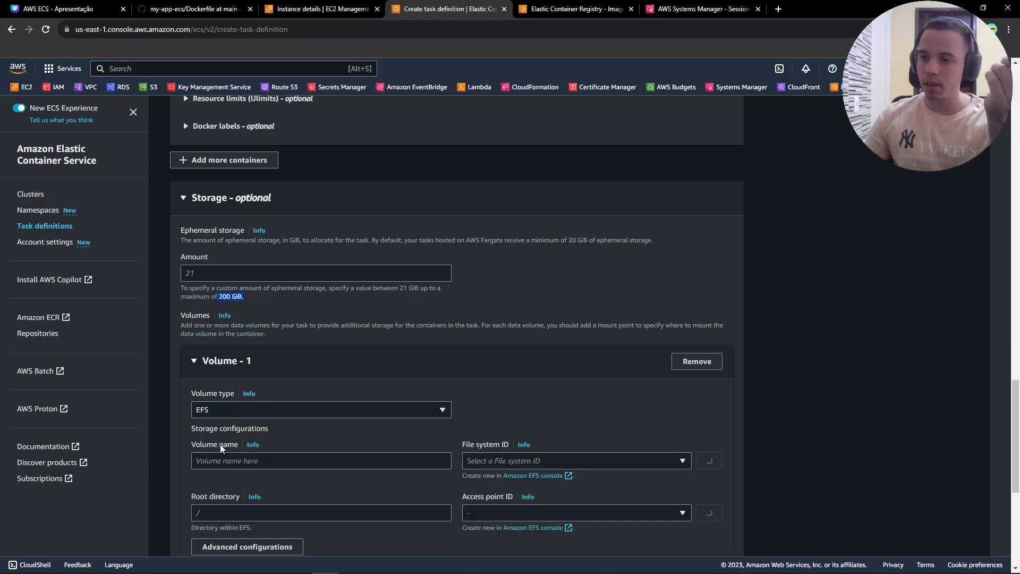
click(251, 459)
scroll(478, 452, down, 2)
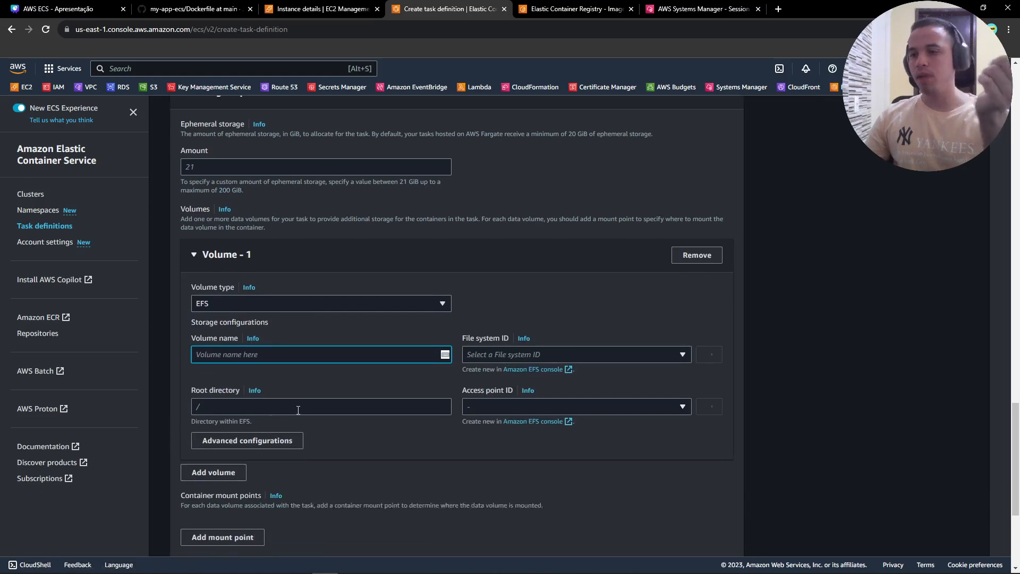
click(295, 406)
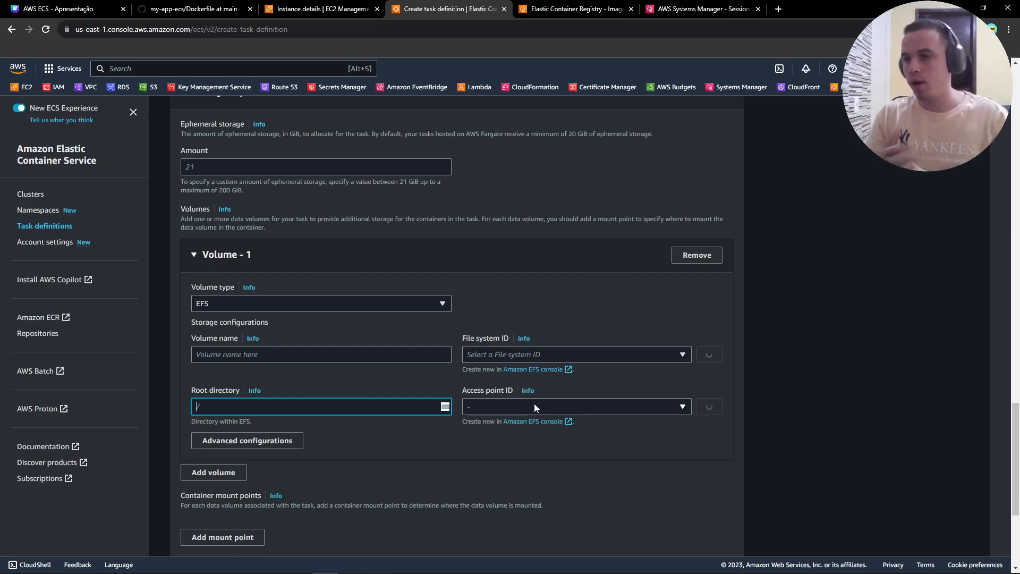
click(691, 257)
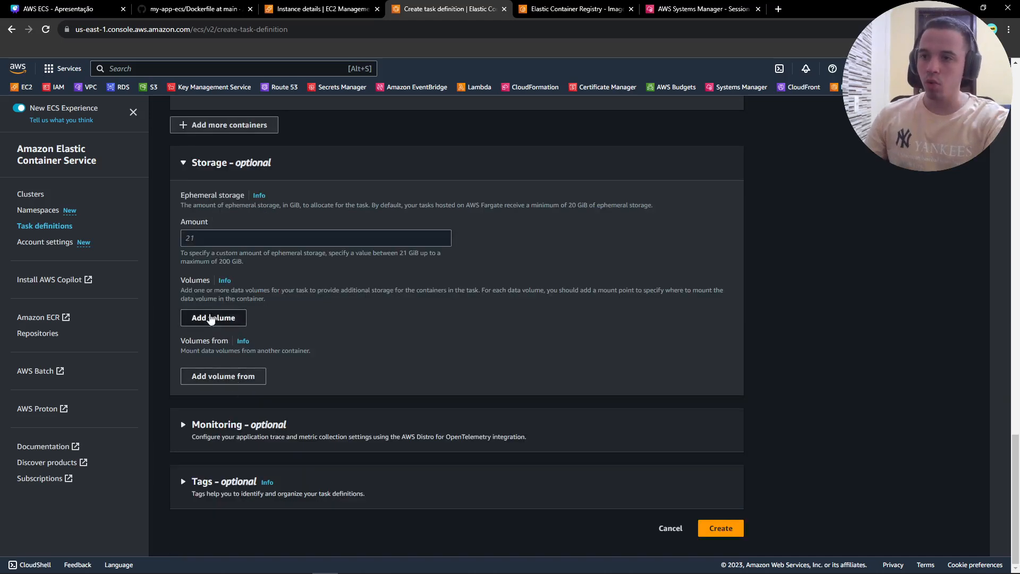
- Add a Bind mount volume to the task and highlight the container mount points heading
click(211, 317)
scroll(369, 333, down, 3)
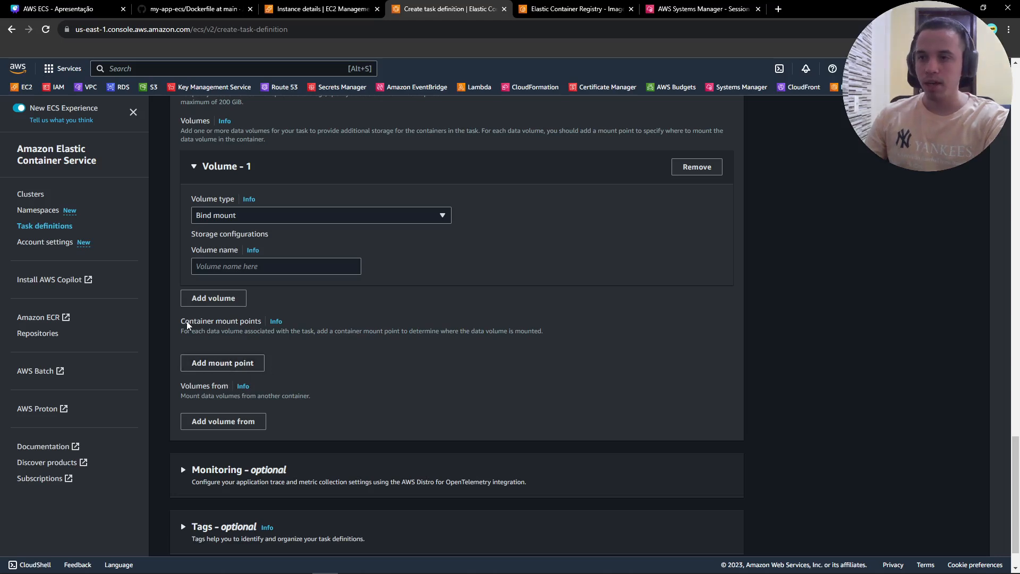
drag(187, 324, 255, 323)
click(372, 312)
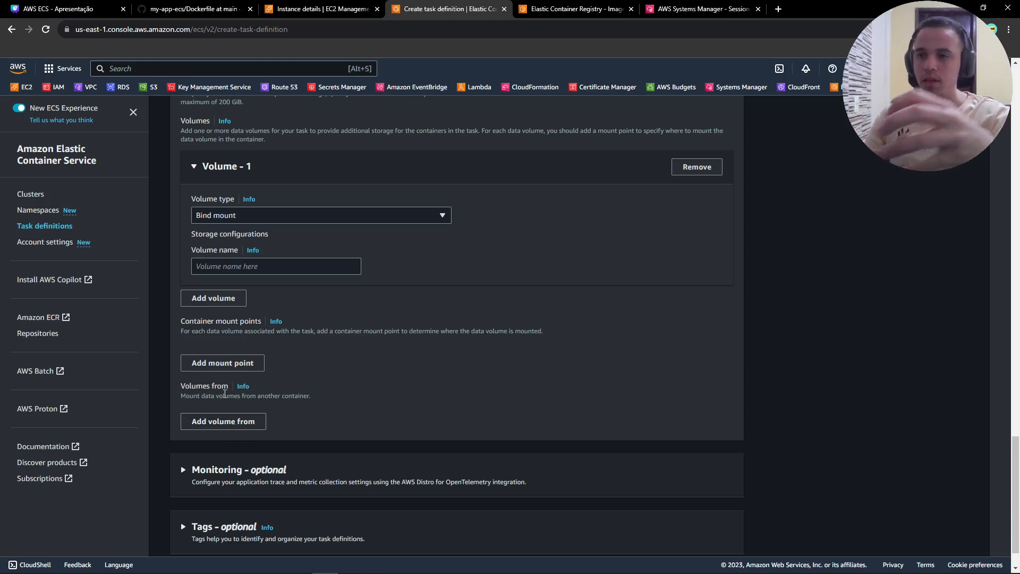
- Add a mount point for the app-aula container with the container path /home/arquivo/
click(218, 362)
click(216, 369)
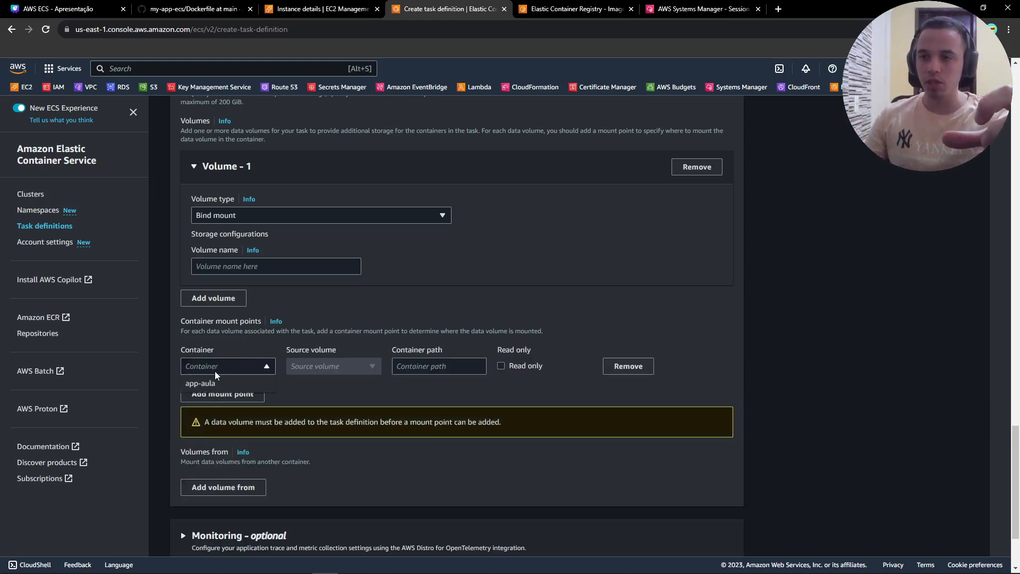
click(198, 384)
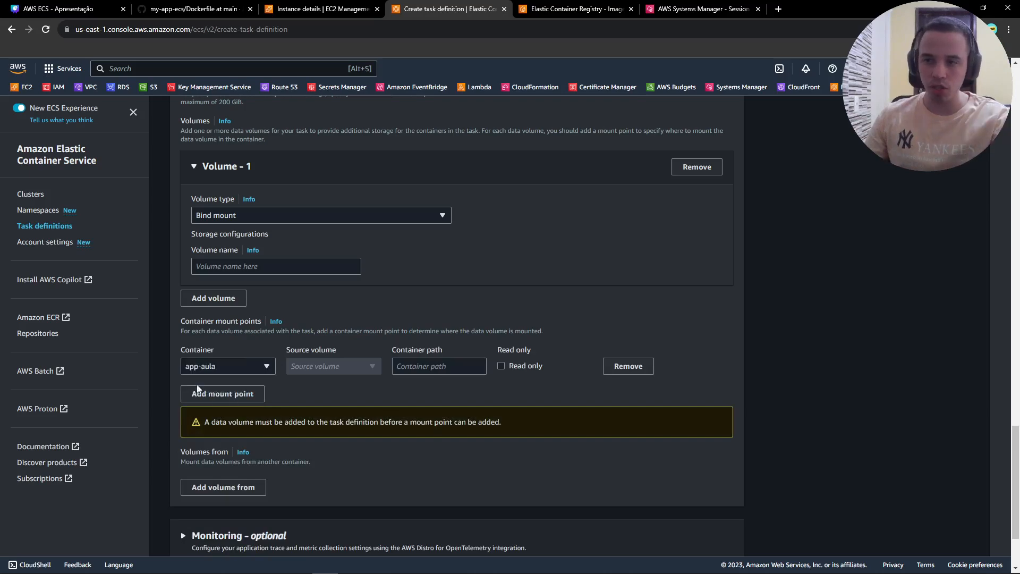
click(408, 365)
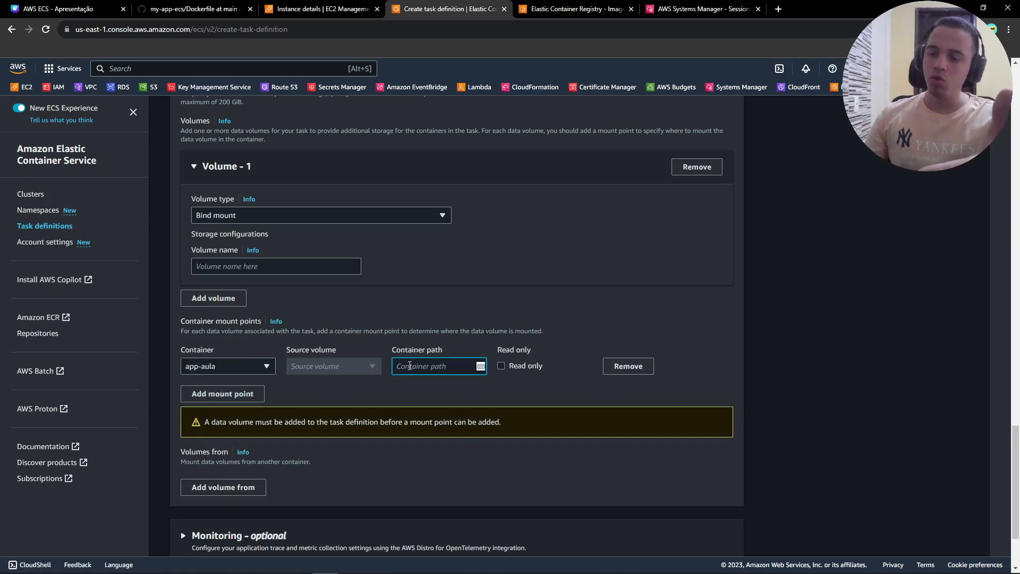
text(/ho)
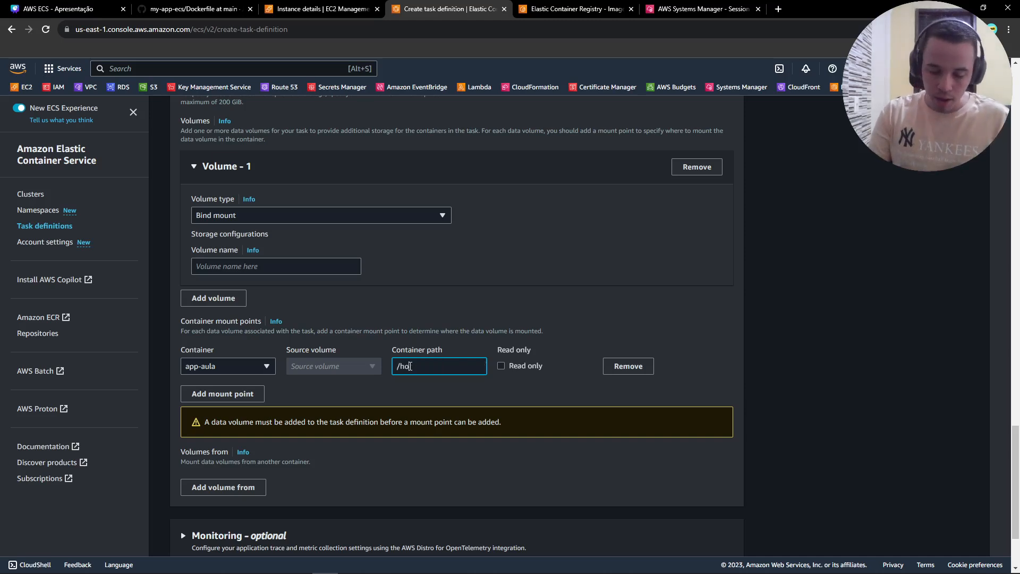
text(me/a)
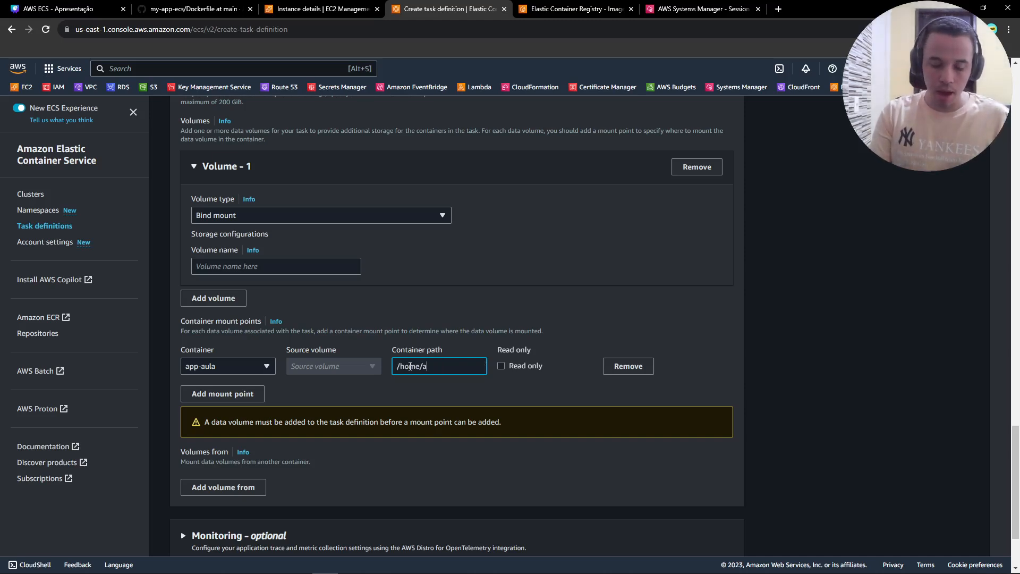
text(rquivo/)
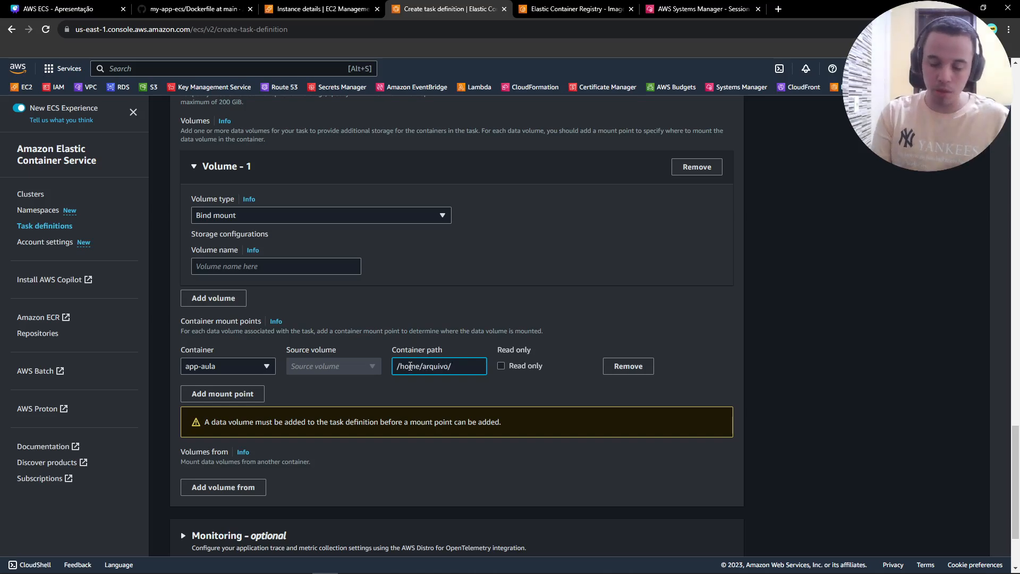
- Clear the container path, and remove the mount point and the unnamed volume
key(ctrl+a)
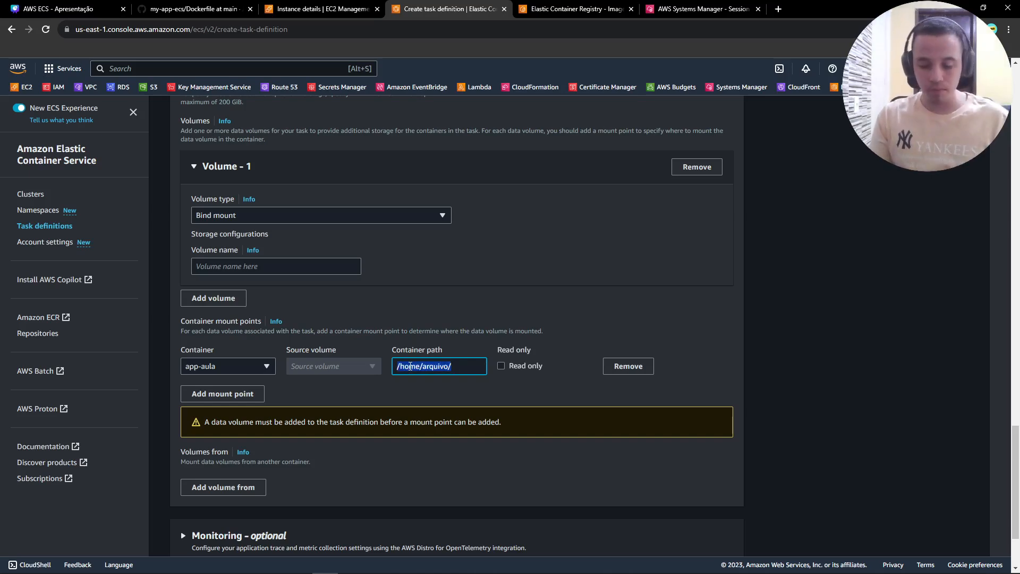
key(BackSpace)
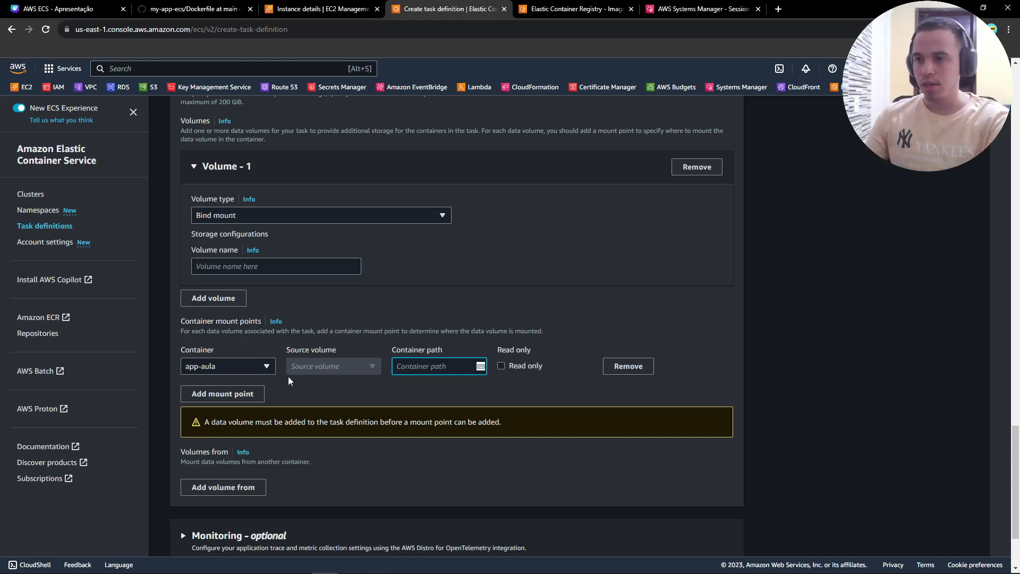
click(323, 371)
click(239, 263)
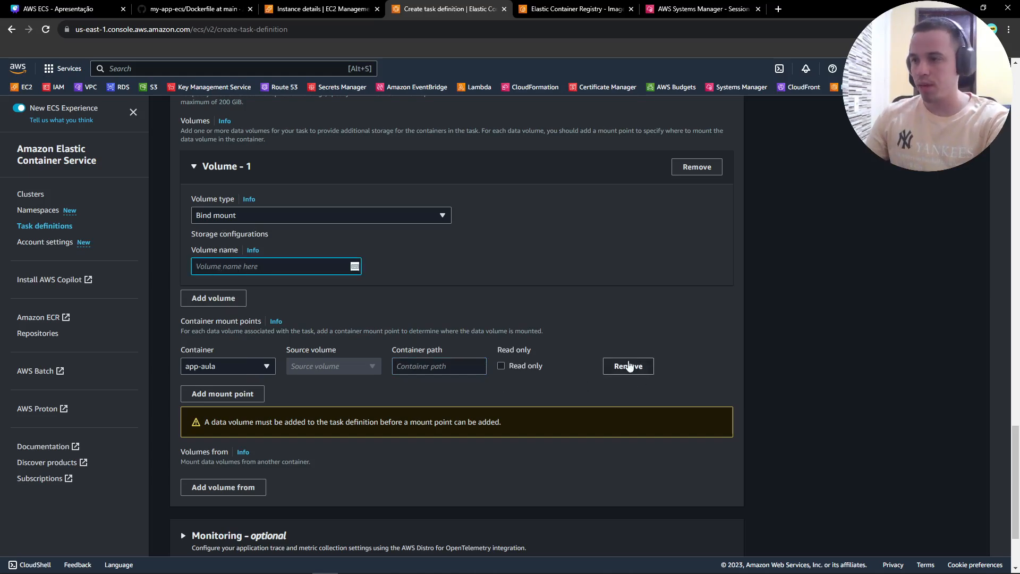
click(625, 364)
click(698, 171)
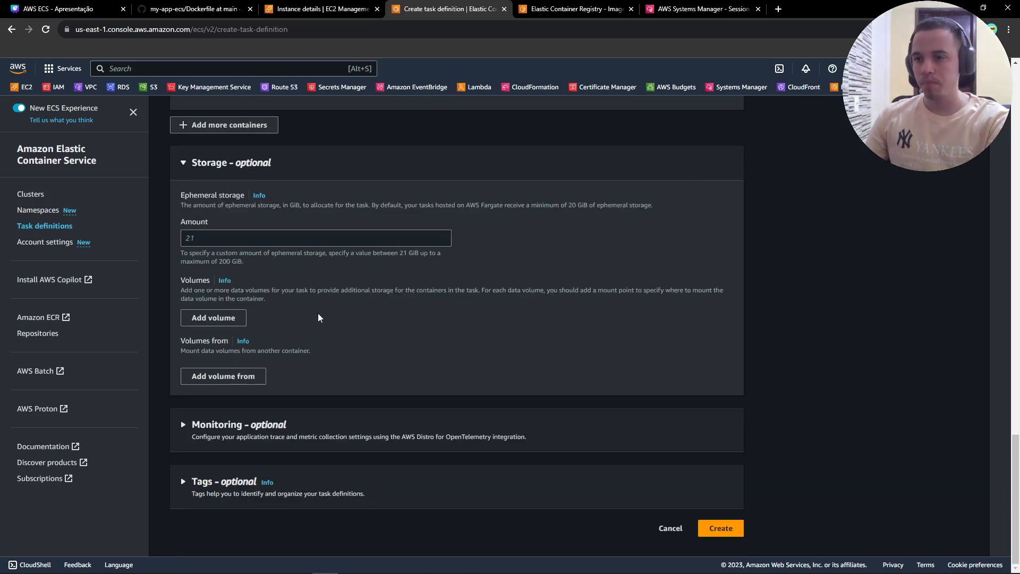
- Show the optional monitoring settings and create the task definition
click(218, 422)
scroll(314, 359, down, 3)
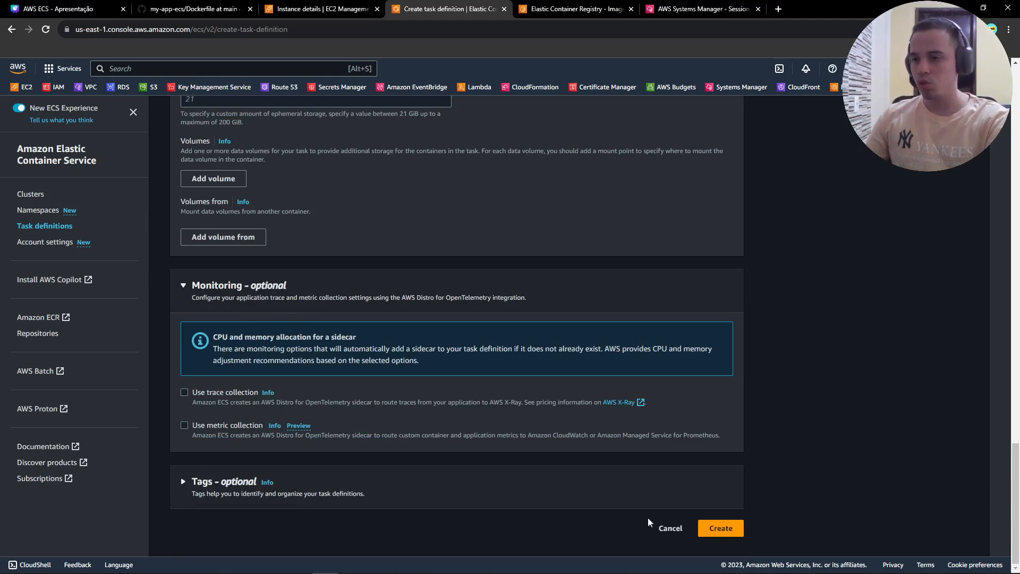
click(720, 531)
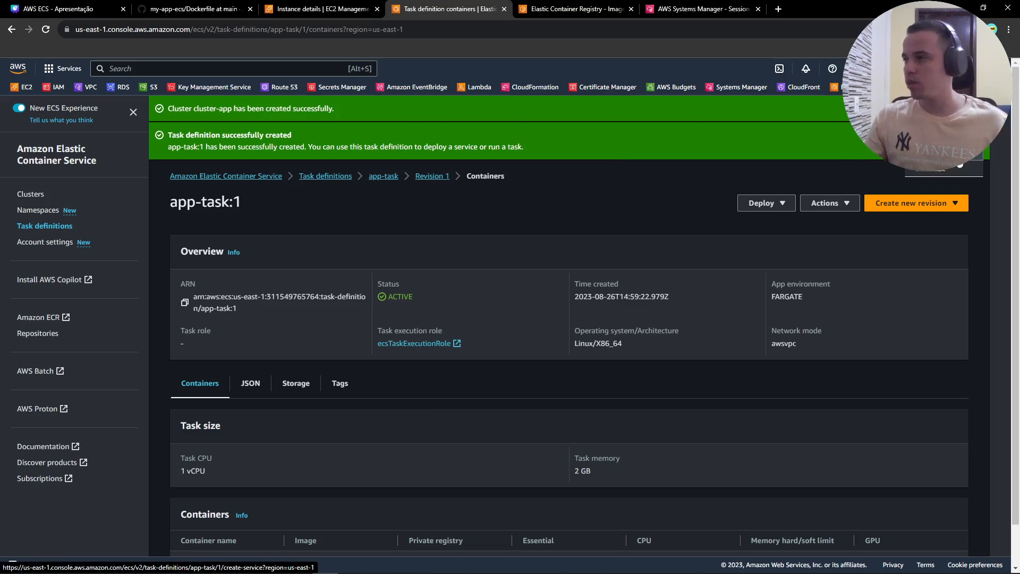
- Open the cluster-app cluster and start creating a service for the app-task definition
click(40, 195)
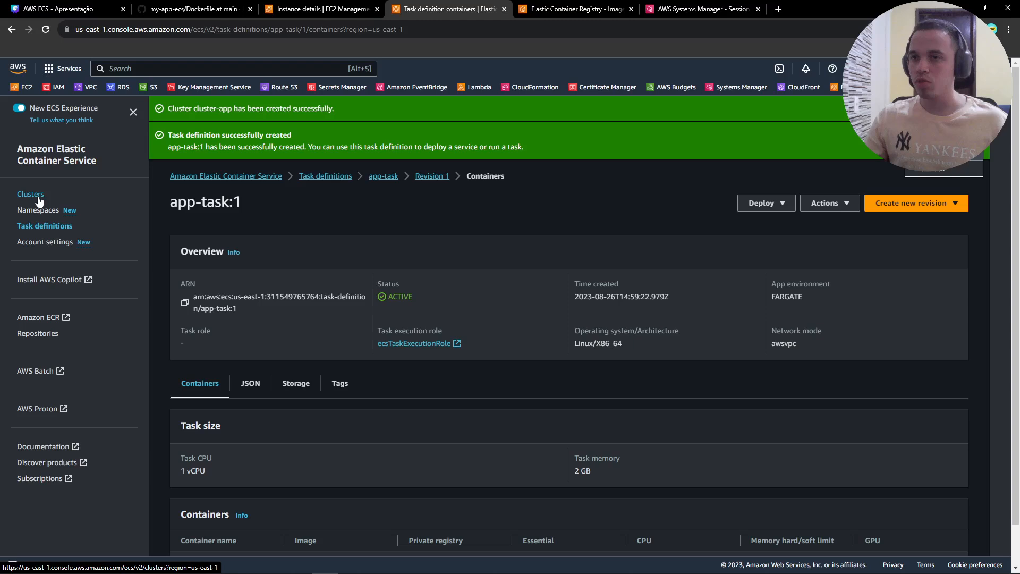
click(205, 280)
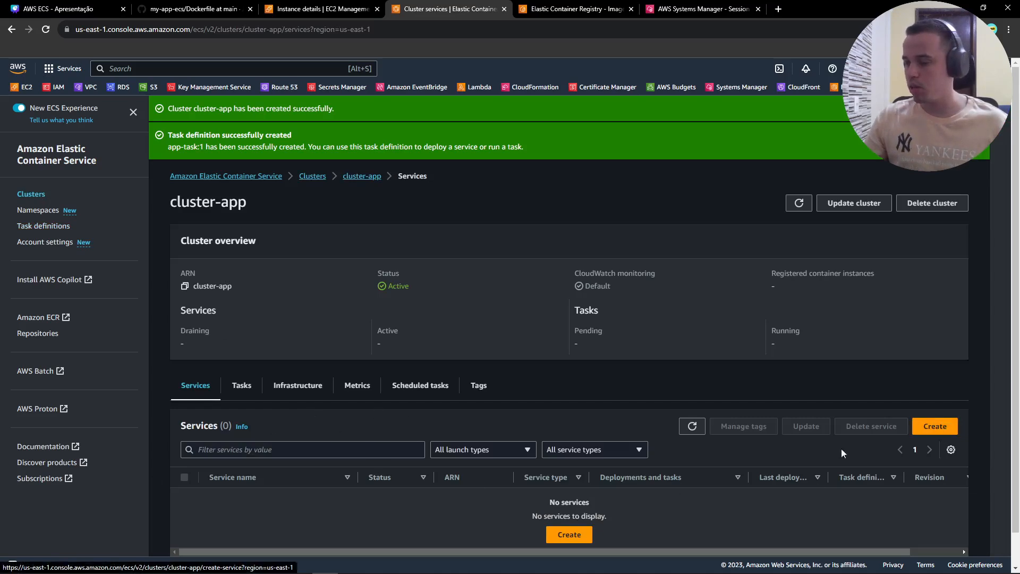
click(569, 534)
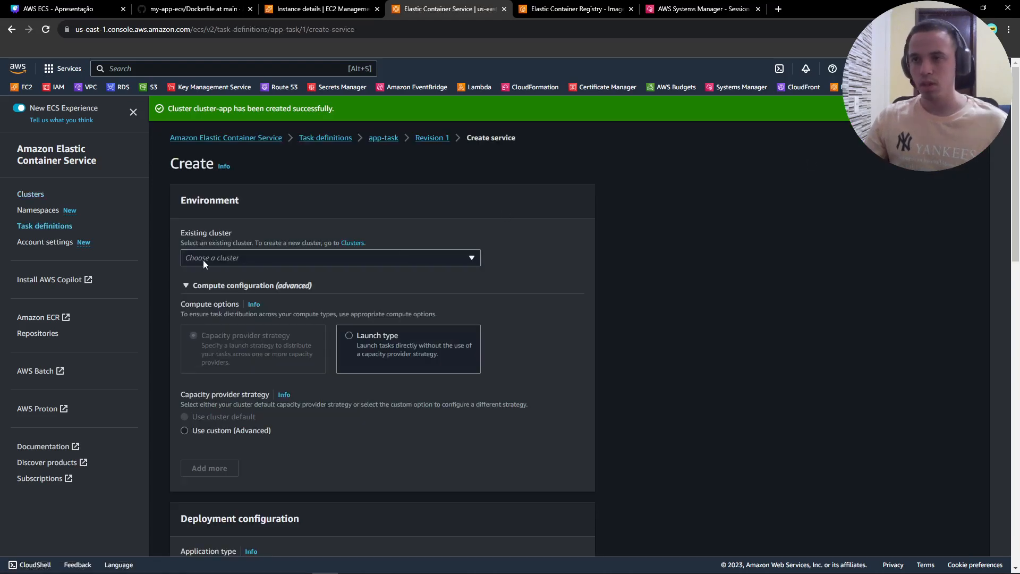
- Select cluster-app as the existing cluster for the service
click(203, 259)
click(208, 274)
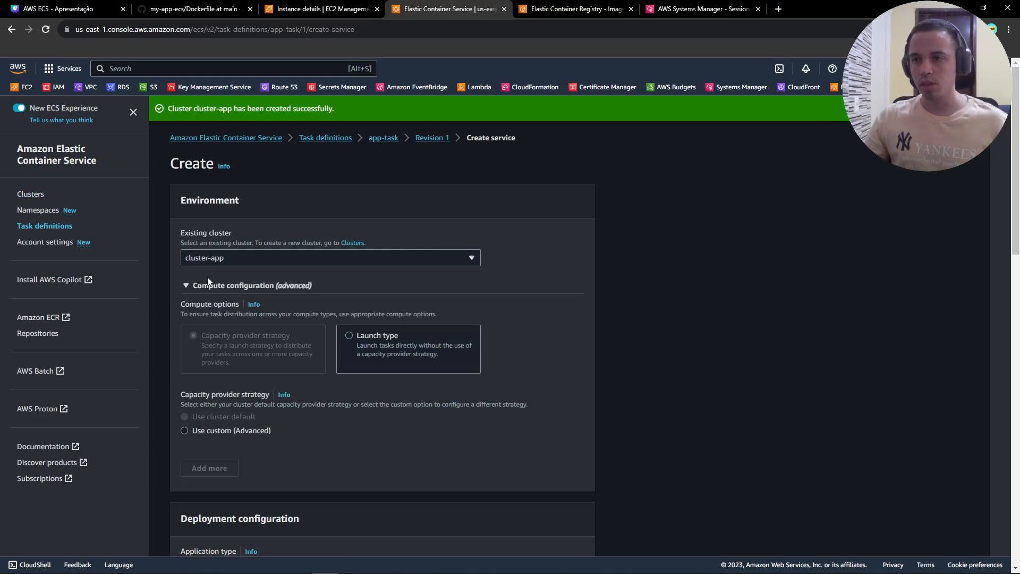
scroll(251, 264, down, 3)
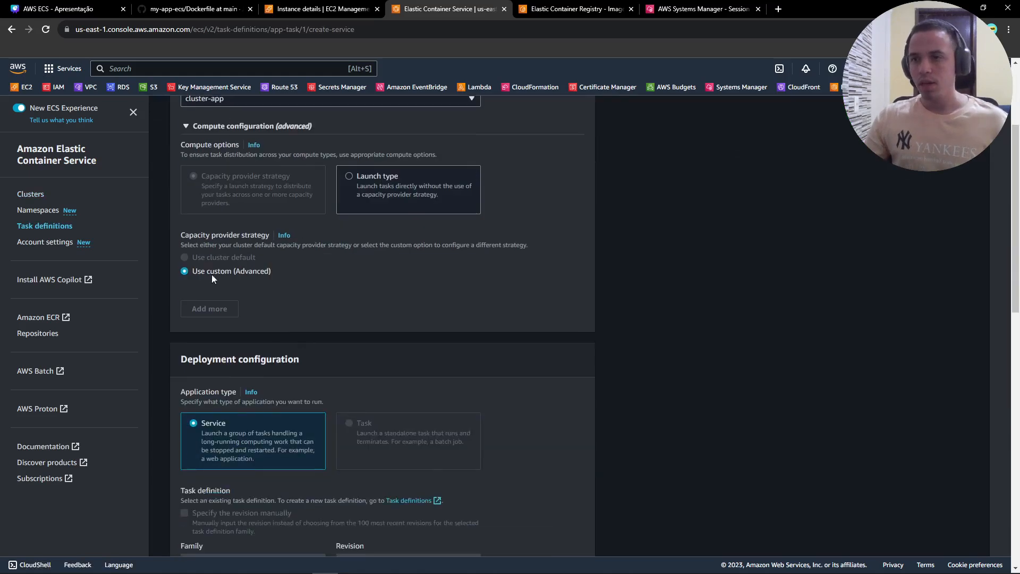
- Examine the service's compute options, custom capacity provider strategy and available platform versions
scroll(212, 278, down, 3)
scroll(265, 263, up, 2)
scroll(266, 268, up, 2)
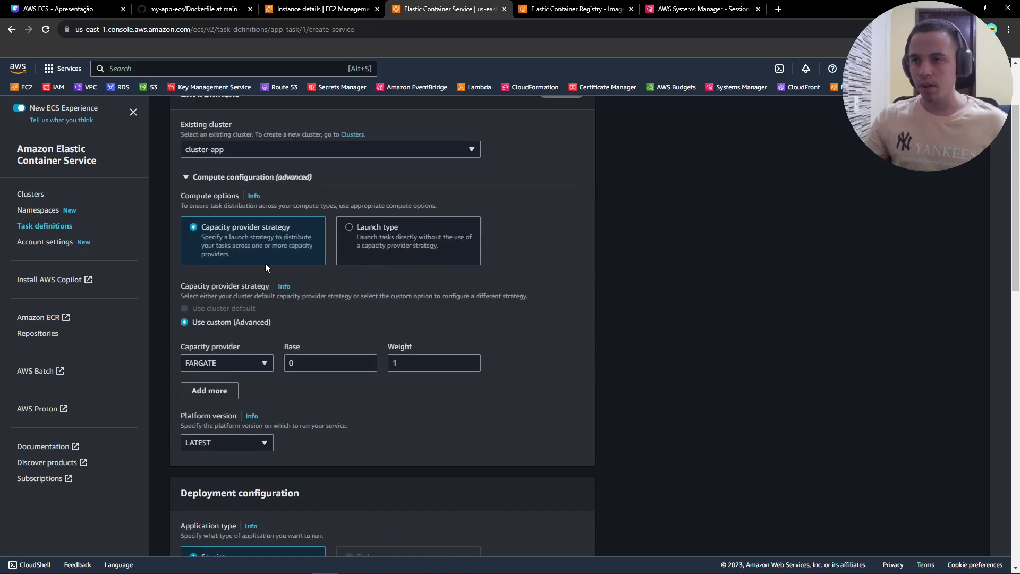
scroll(266, 263, up, 1)
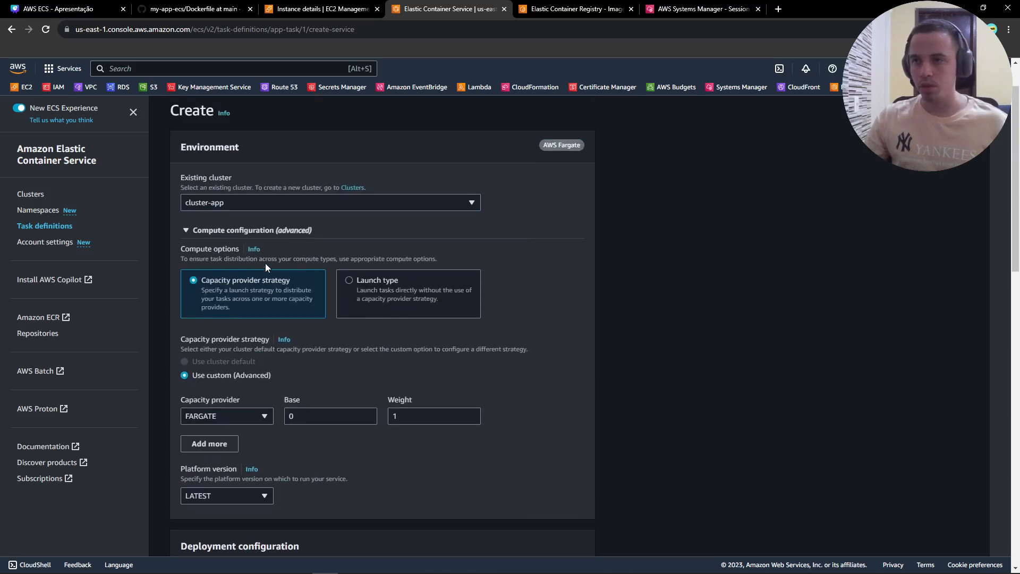
scroll(266, 263, down, 2)
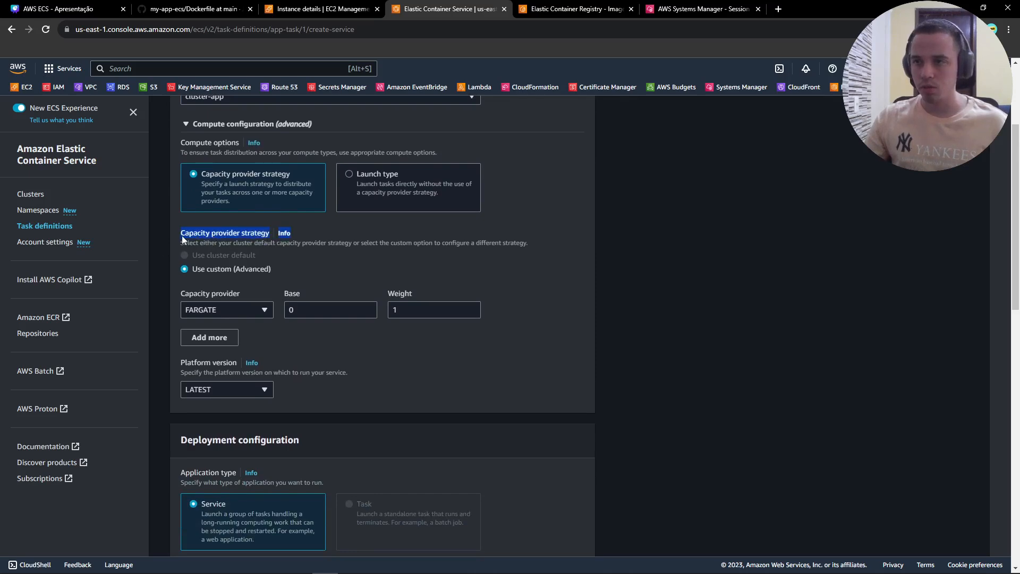
click(318, 275)
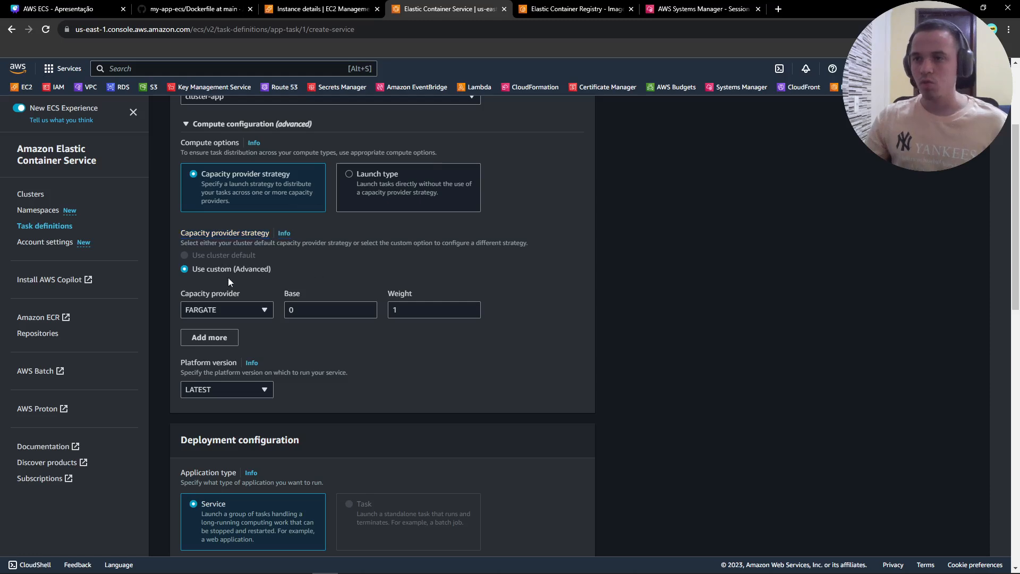
scroll(245, 311, down, 3)
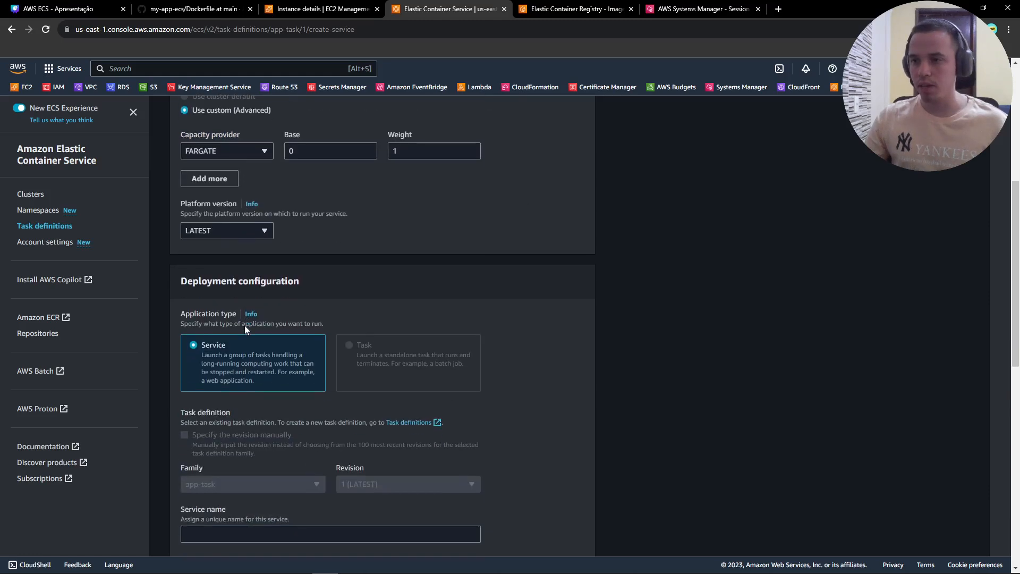
click(225, 232)
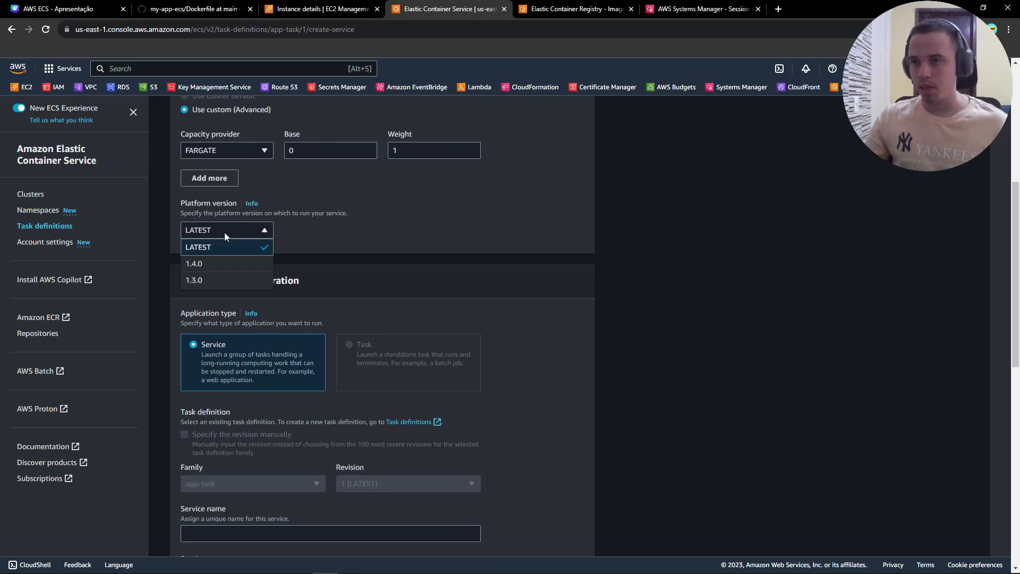
click(226, 232)
click(225, 232)
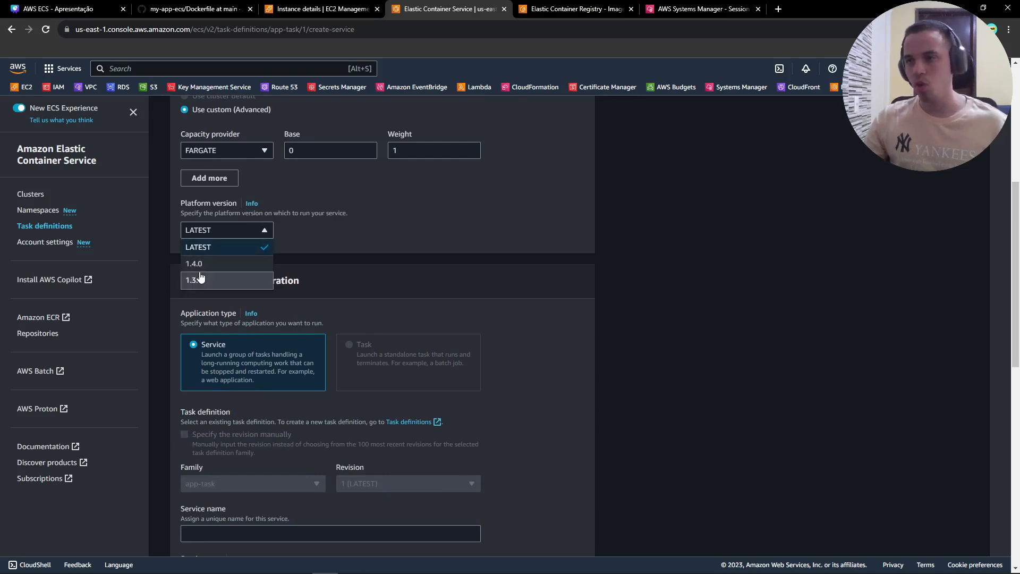
click(330, 246)
- Name the service app-service in the deployment configuration
scroll(271, 320, down, 3)
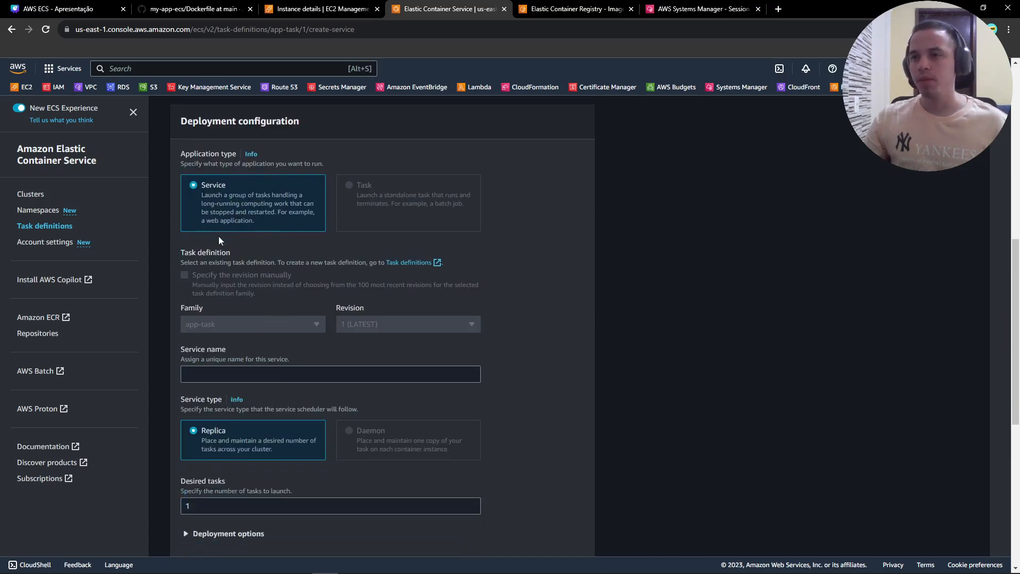
click(223, 371)
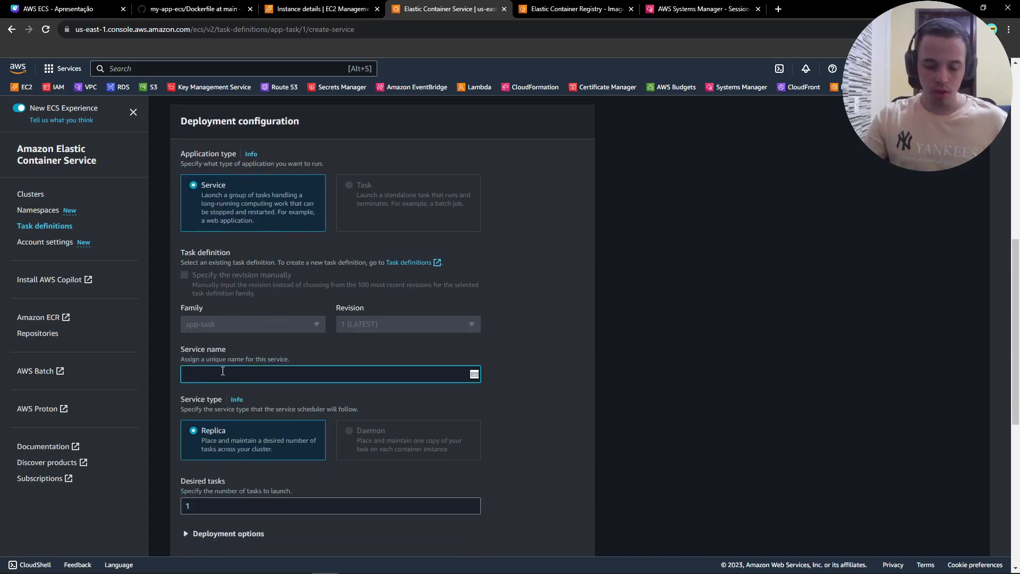
text(app-se)
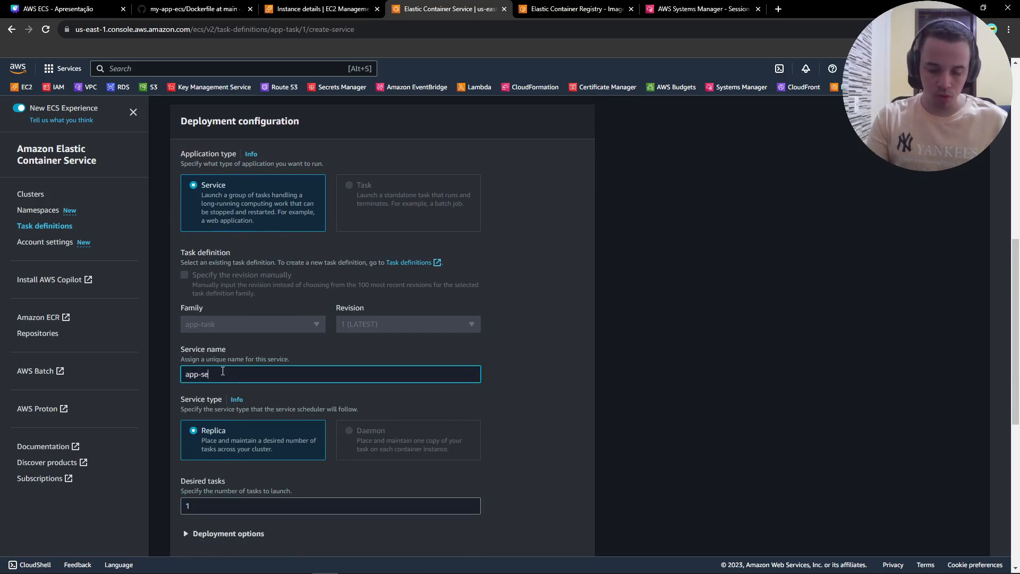
text(rvice)
scroll(422, 289, down, 3)
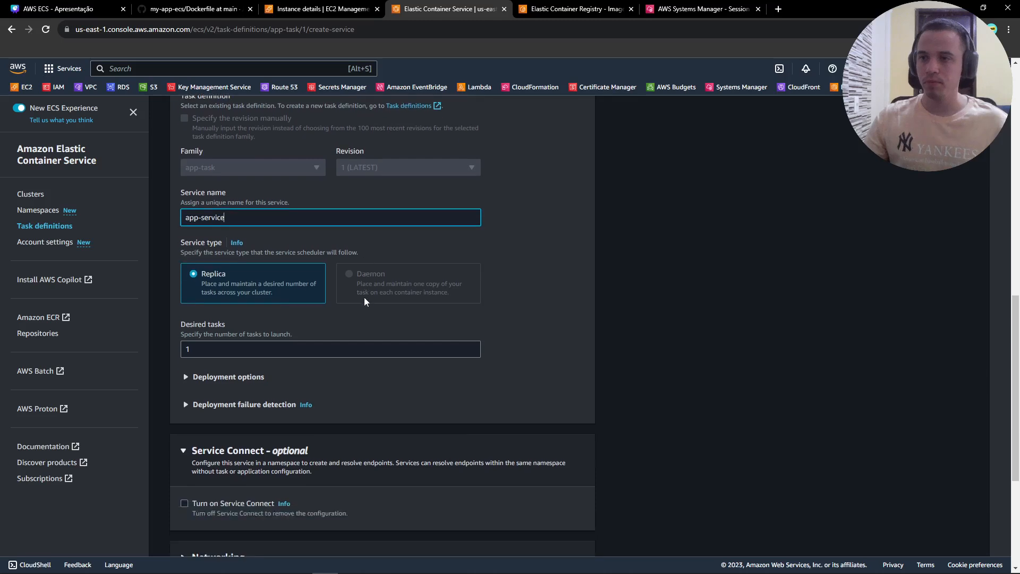
- Set the number of desired tasks for the service to 2
drag(199, 346, 168, 342)
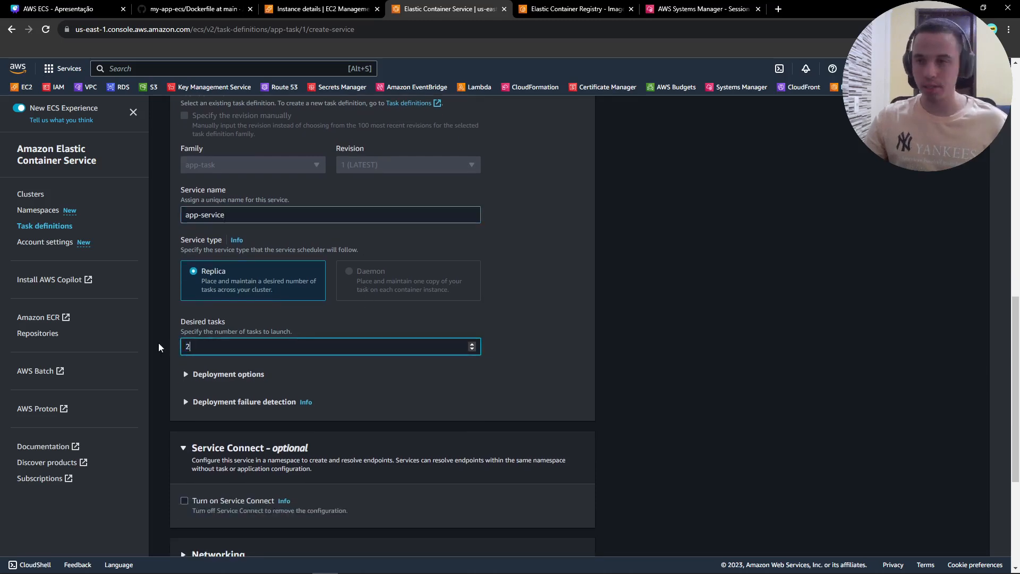
text(2)
- Examine the service's deployment options and its deployment failure detection settings, including the rollback on failures option
scroll(237, 346, down, 2)
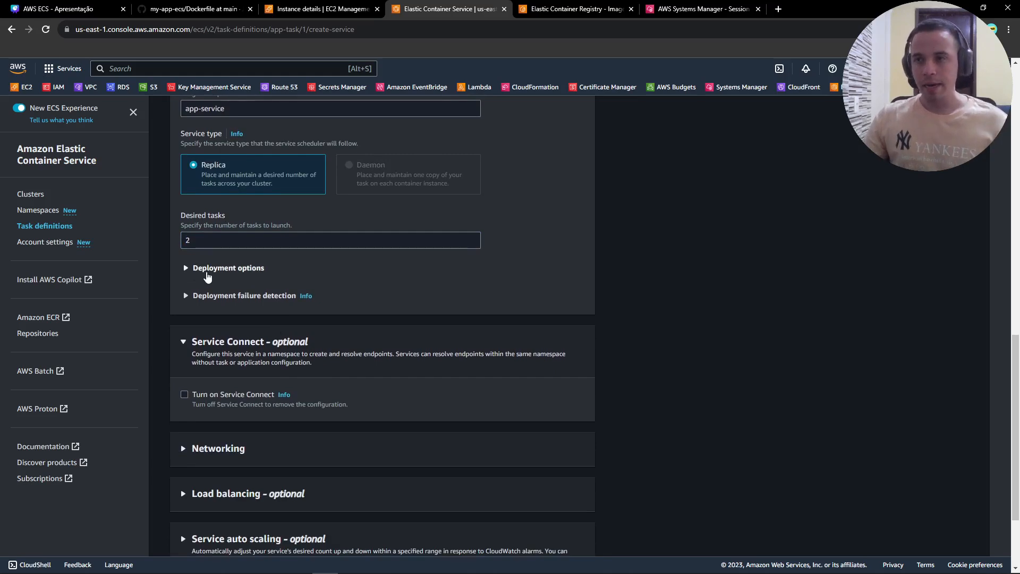
click(209, 272)
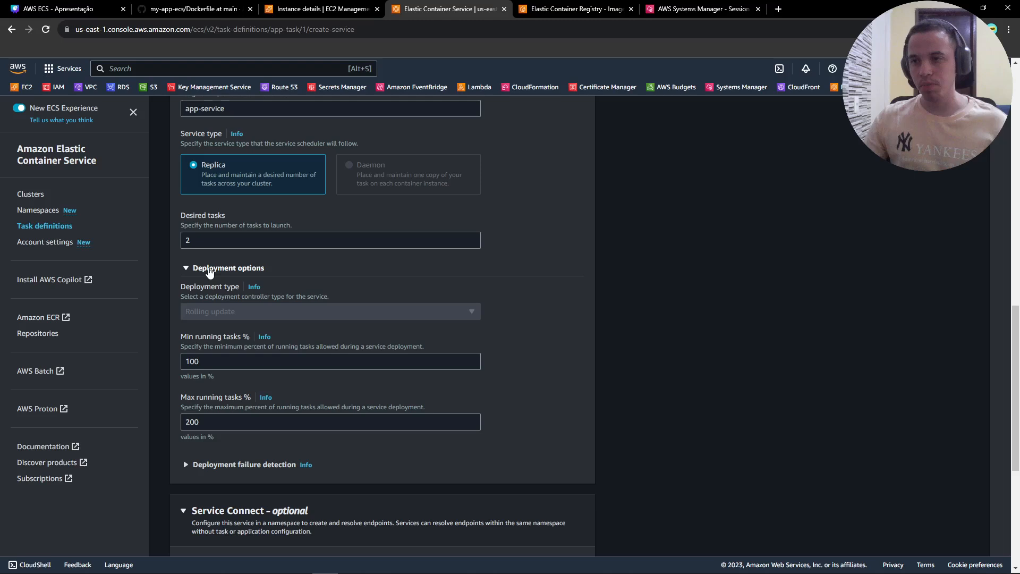
click(209, 270)
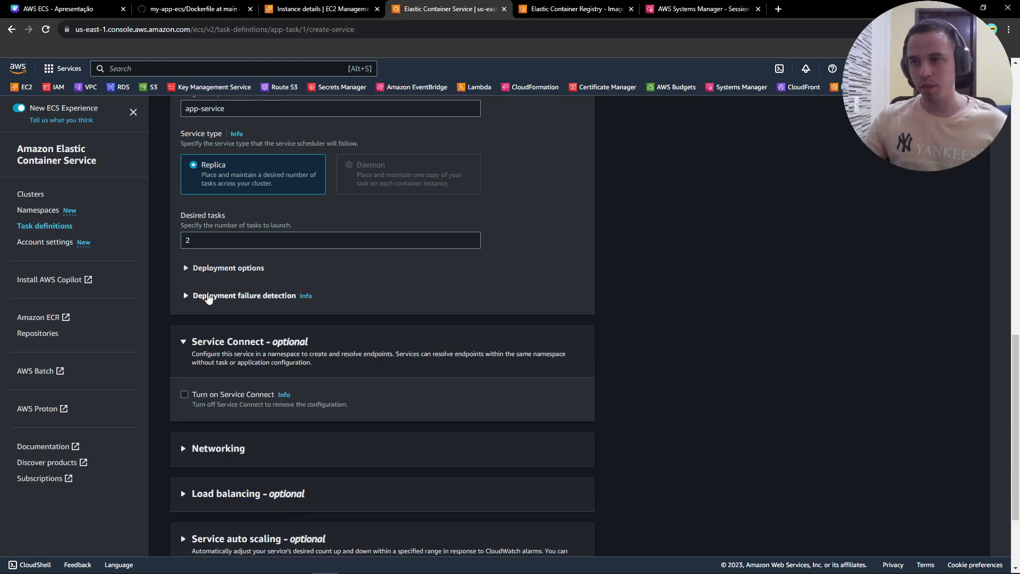
click(209, 296)
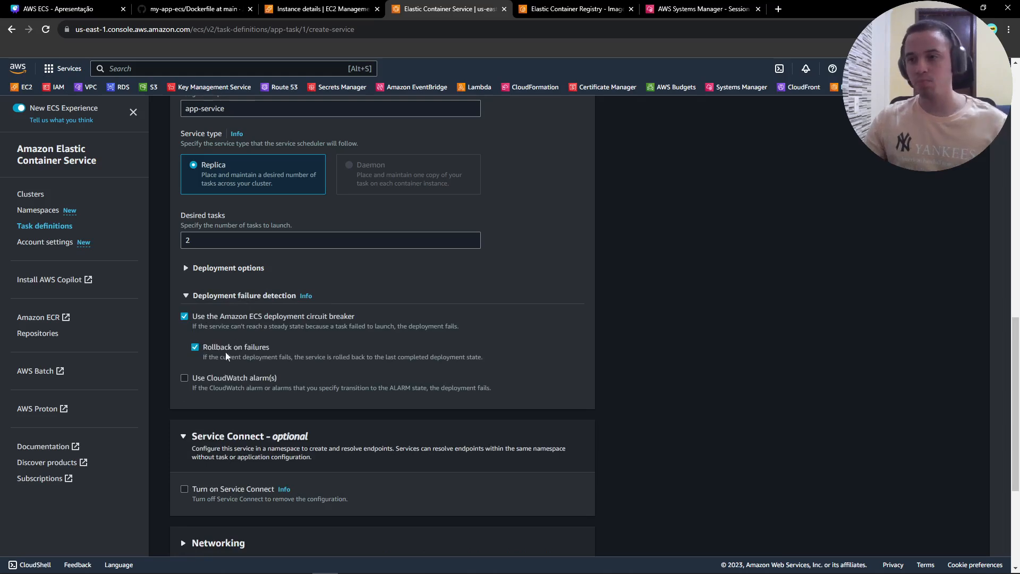
drag(204, 348, 269, 348)
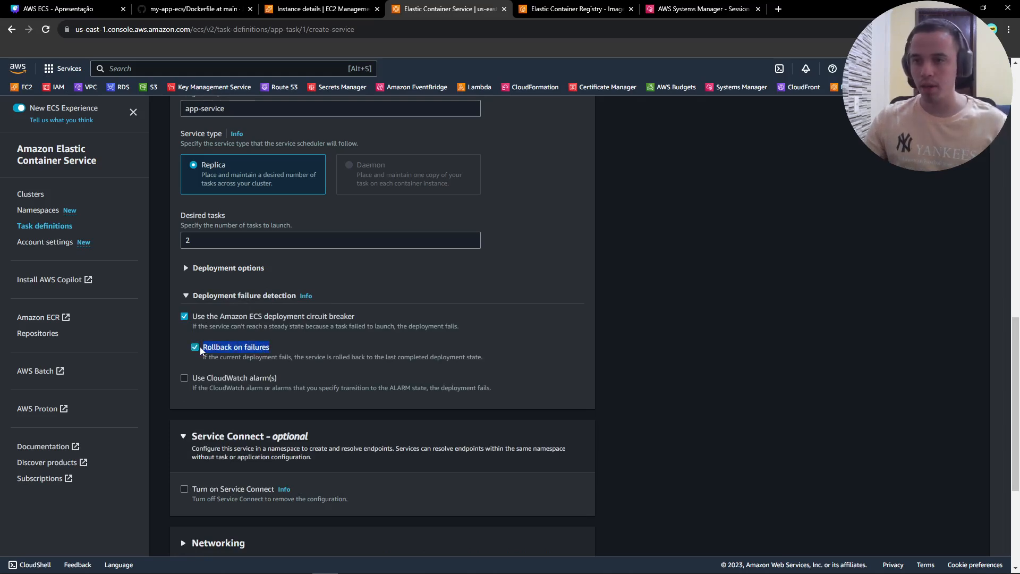
- Open the service's networking settings and keep the default VPC
click(203, 296)
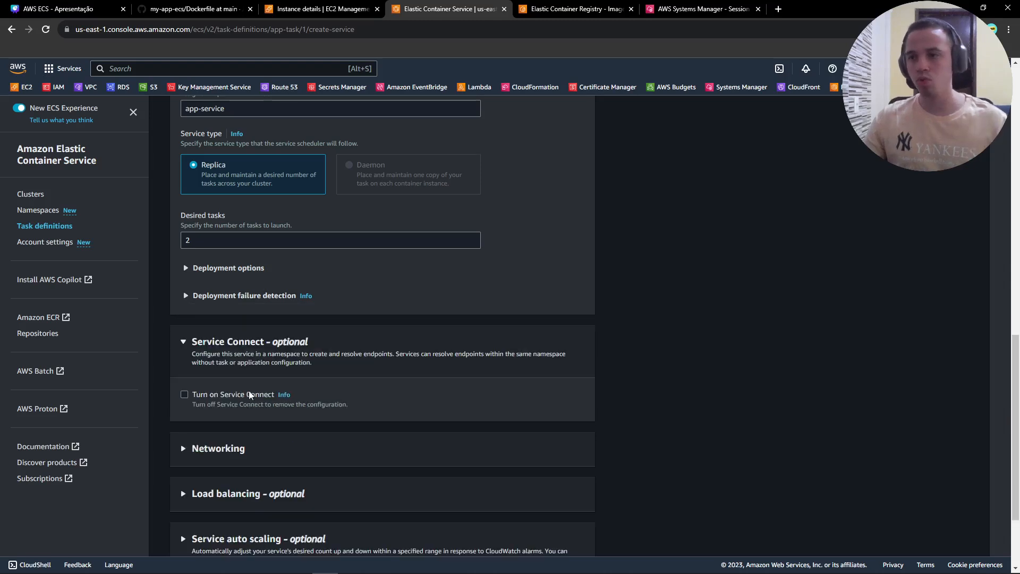
scroll(233, 280, down, 2)
click(210, 330)
click(234, 390)
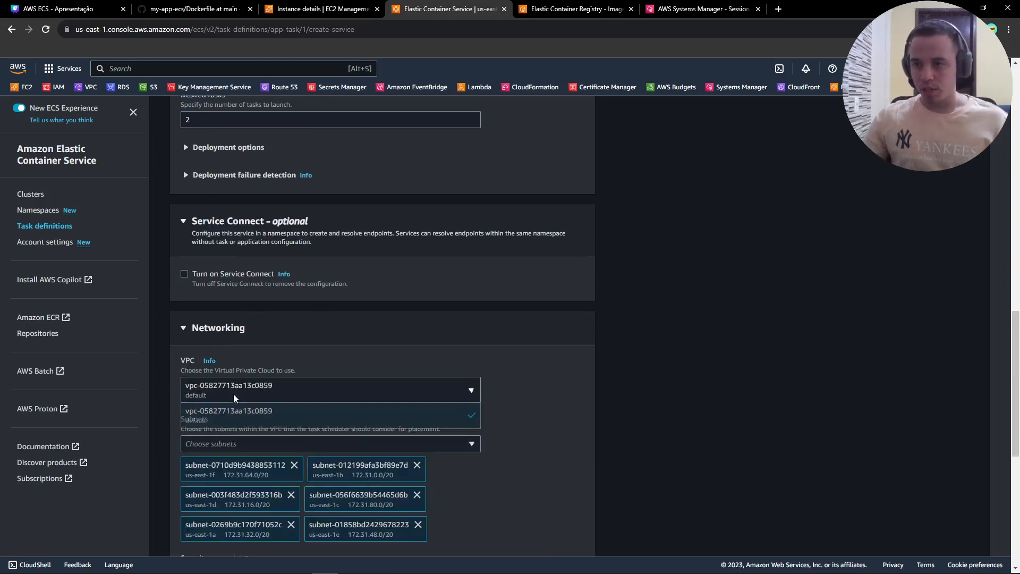
click(211, 384)
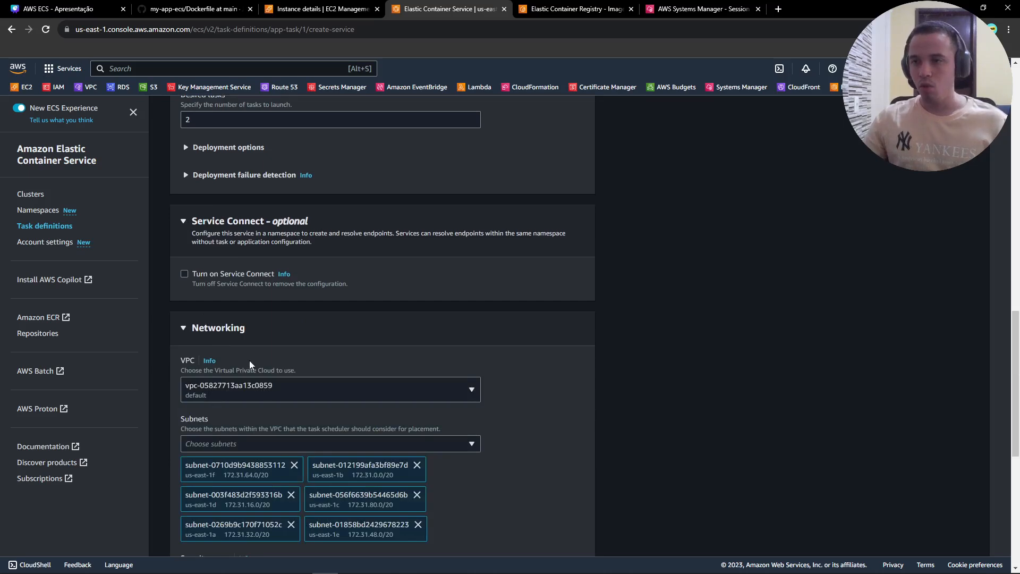
- Remove the us-east-1f, us-east-1d, us-east-1c and us-east-1e subnets from the service's networking settings
scroll(250, 360, down, 4)
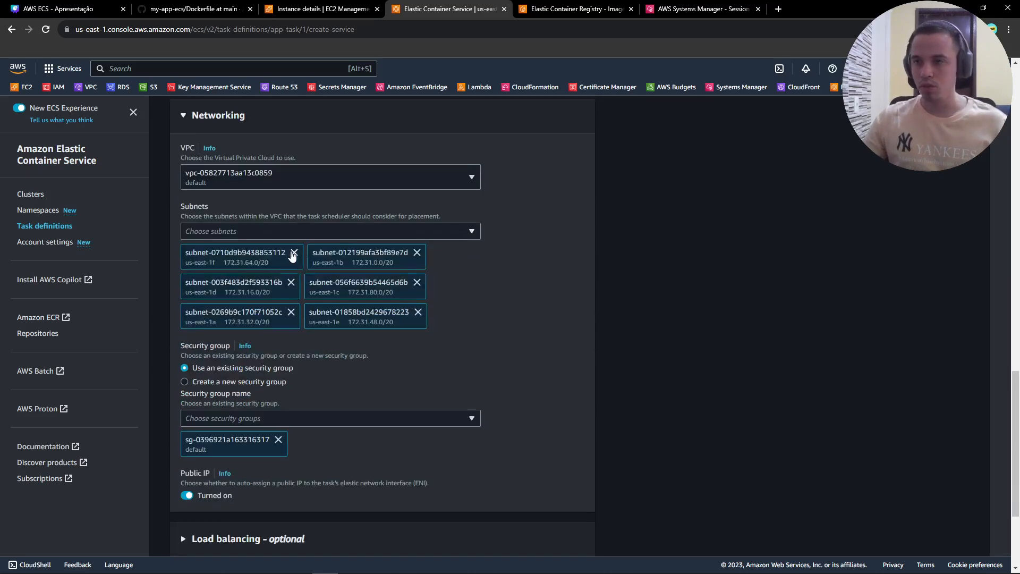
click(294, 252)
click(417, 253)
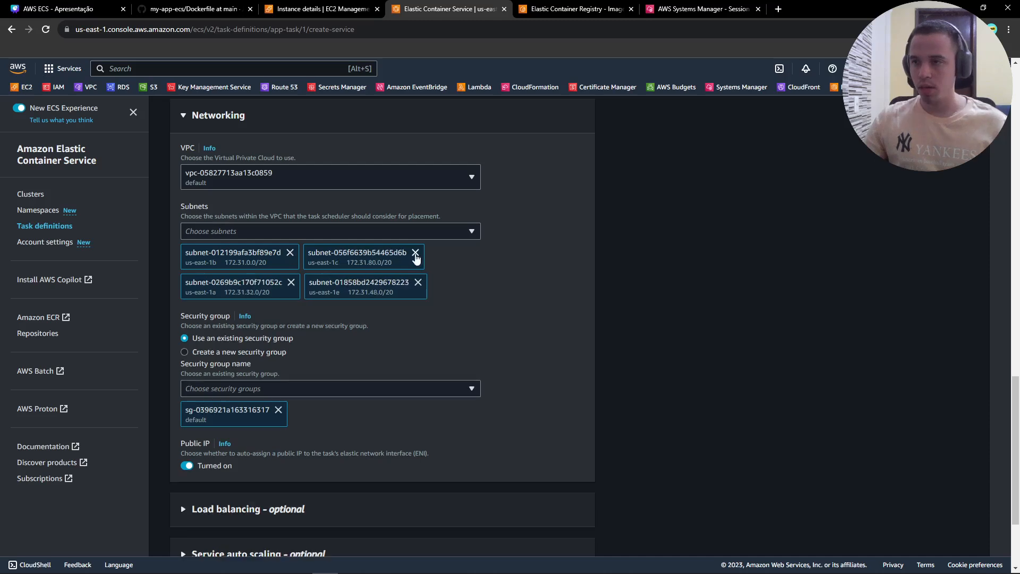
click(415, 253)
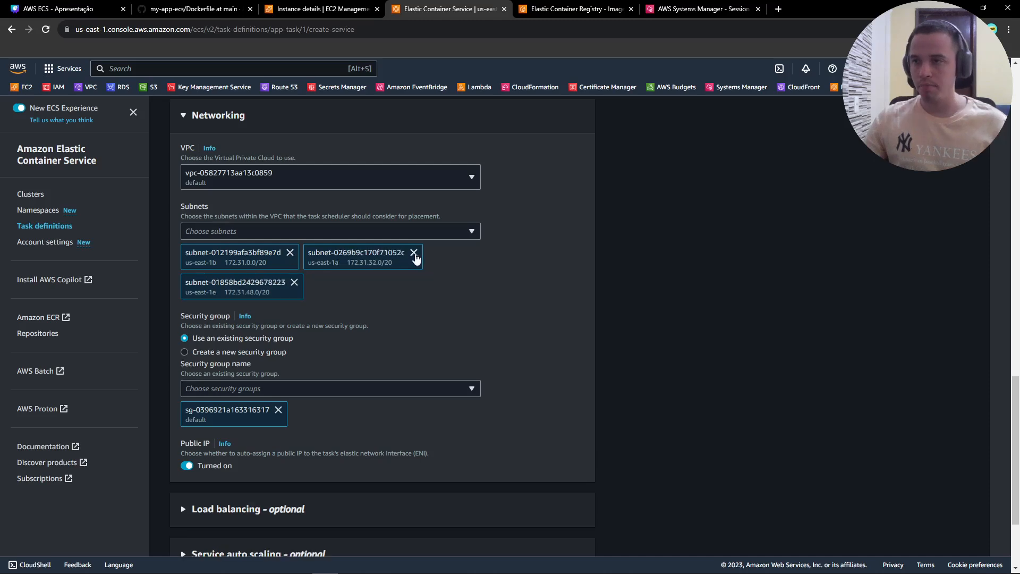
click(293, 282)
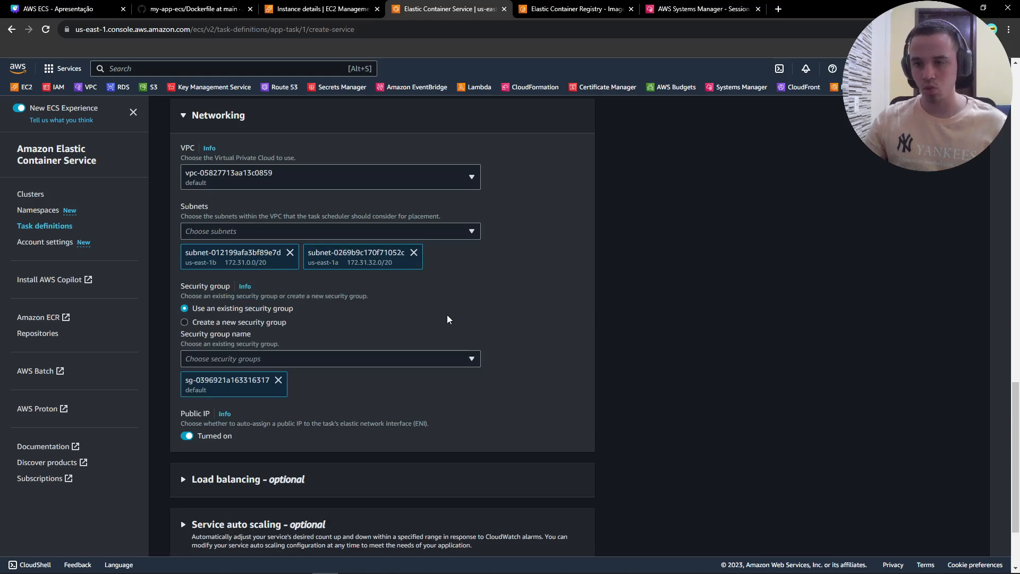
- Set the service's load balancer type to Application Load Balancer
scroll(245, 243, down, 1)
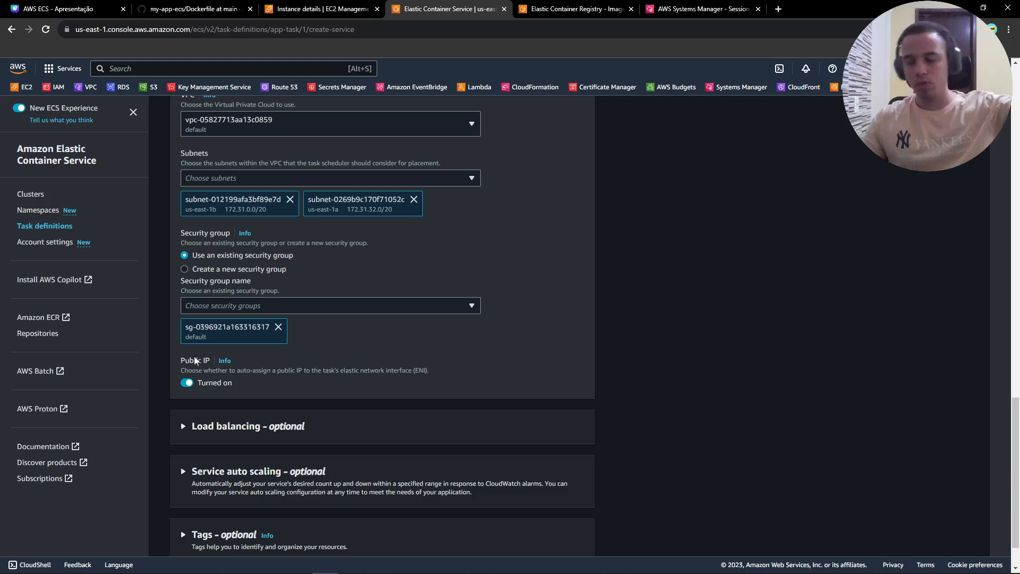
click(240, 425)
scroll(240, 414, down, 2)
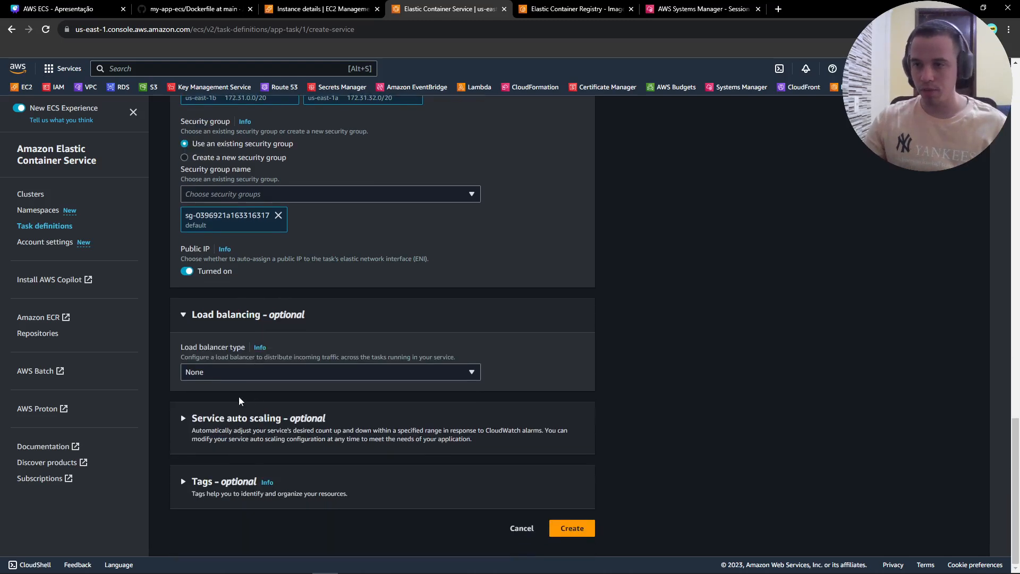
click(220, 372)
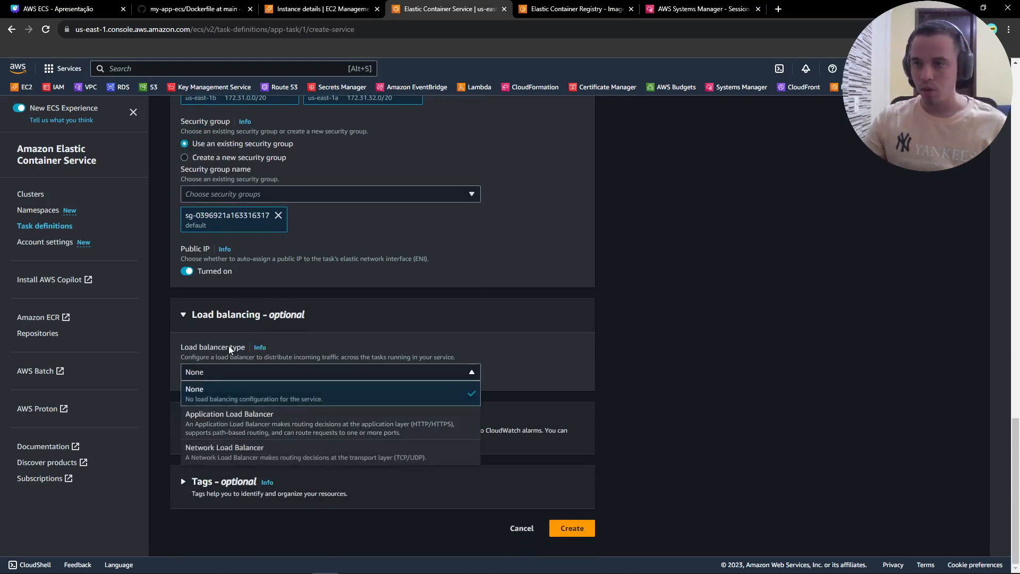
click(213, 422)
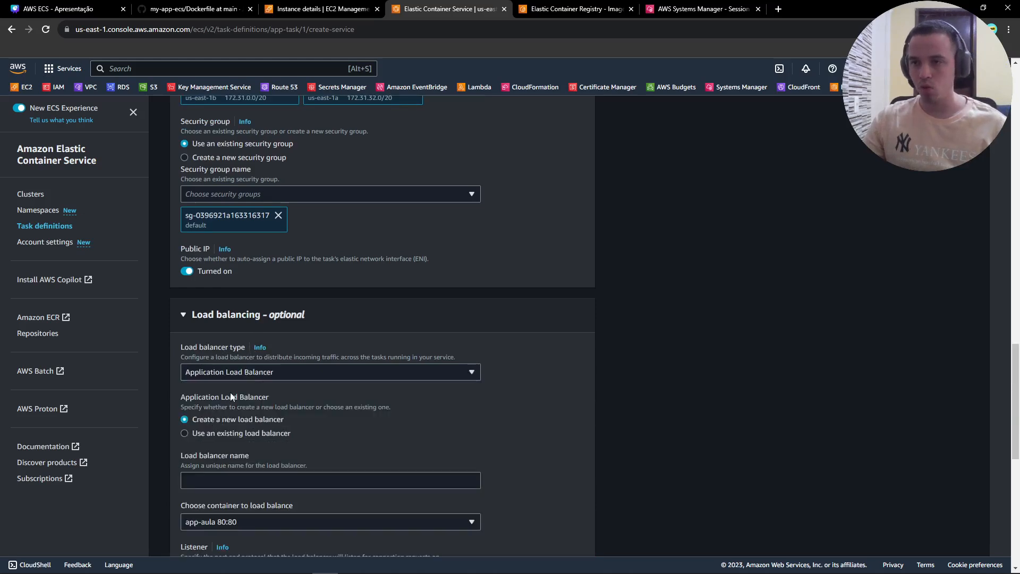
- Name the new Application Load Balancer alb-app
scroll(216, 322, down, 2)
click(216, 372)
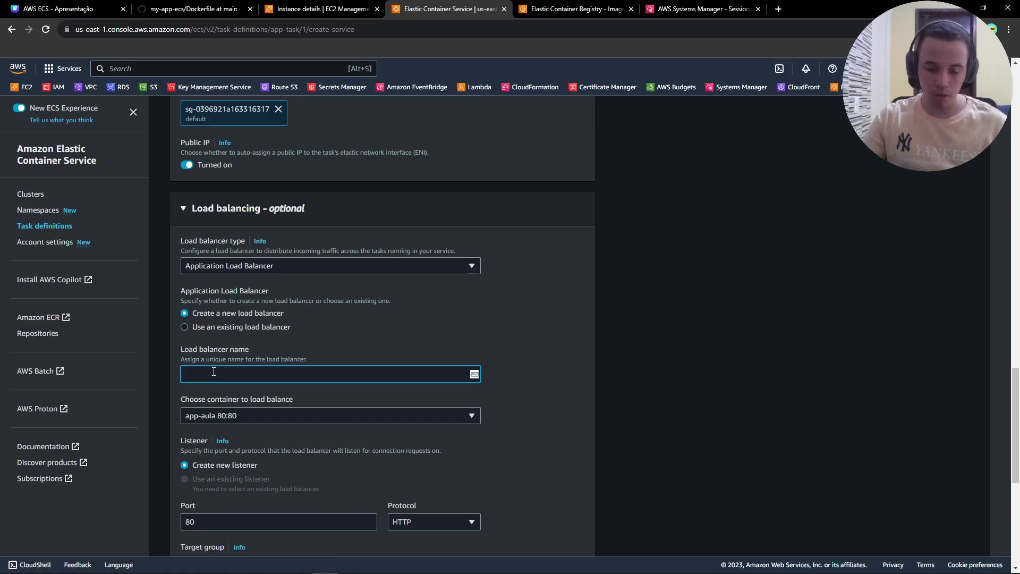
text(ap)
text(l)
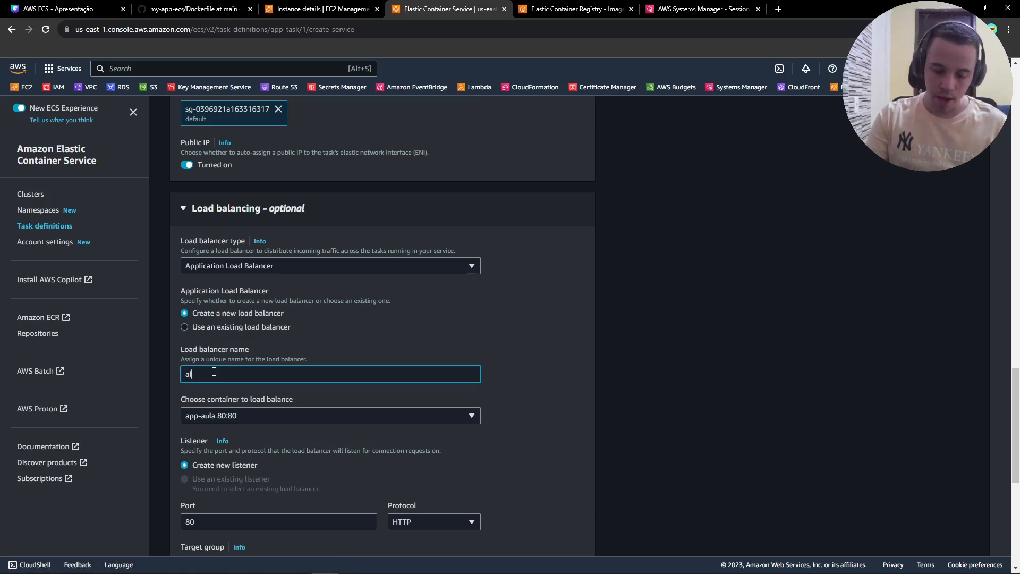
text(pp)
- Check the container choices for load balancing and keep app-aula 80:80
scroll(214, 281, down, 2)
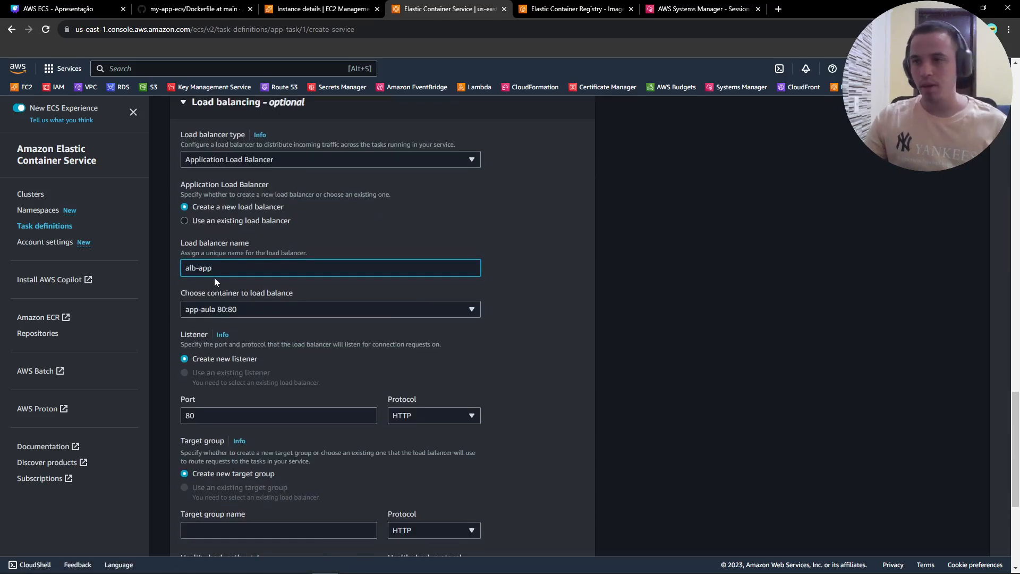
click(250, 310)
click(255, 310)
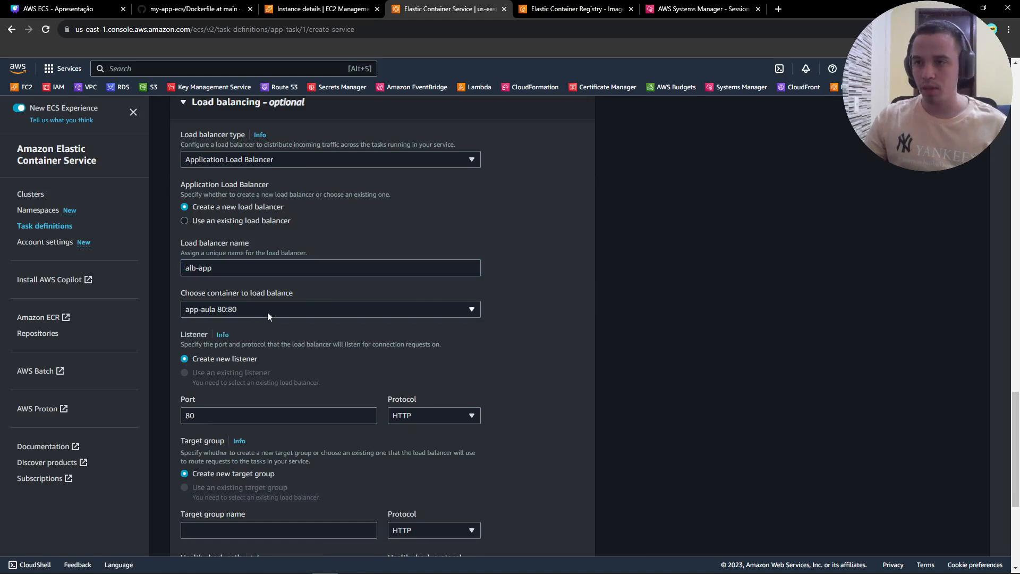
click(267, 311)
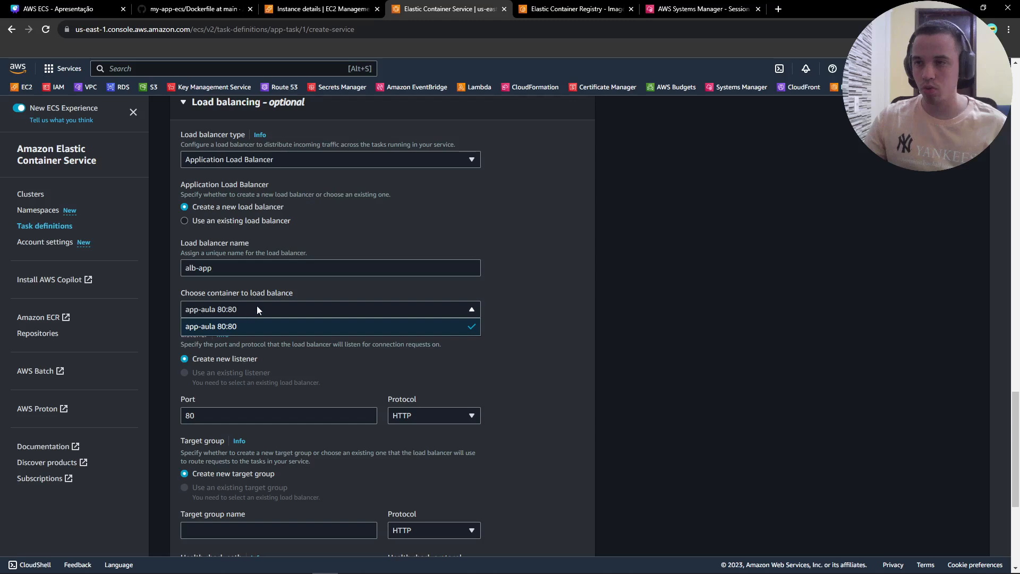
click(287, 311)
- Name the load balancer's new target group tg-app
scroll(379, 329, down, 2)
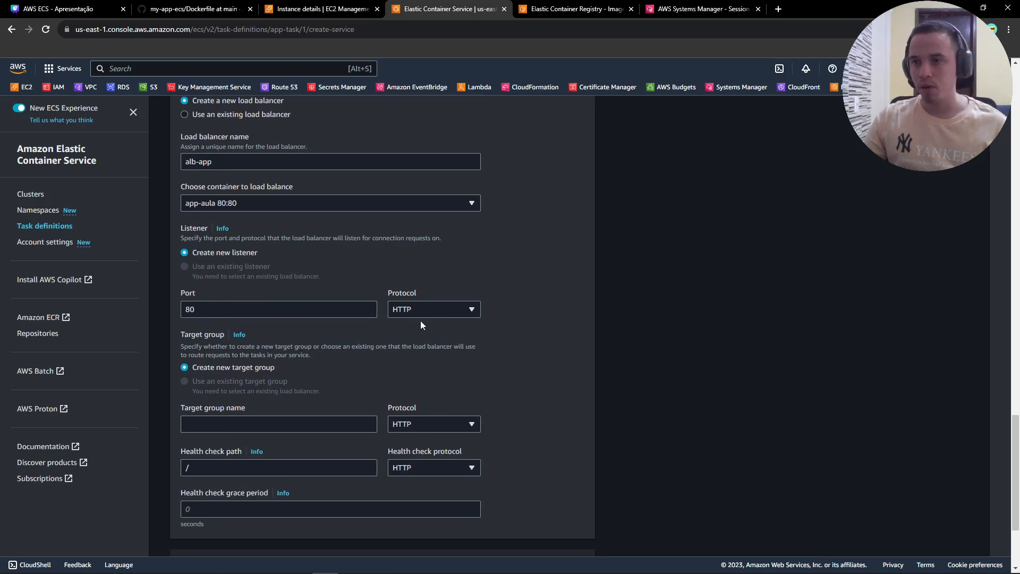
scroll(417, 321, down, 1)
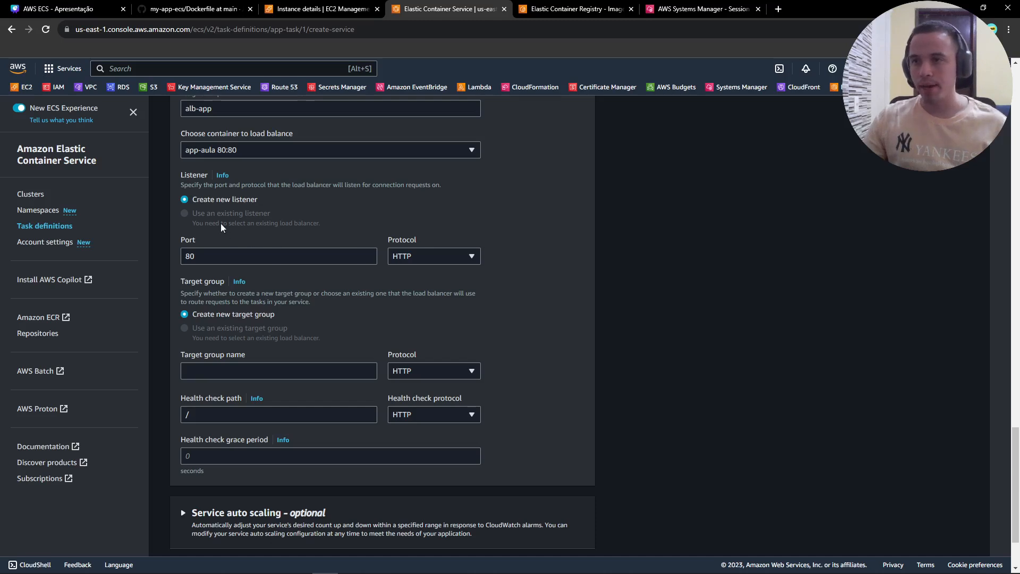
click(232, 367)
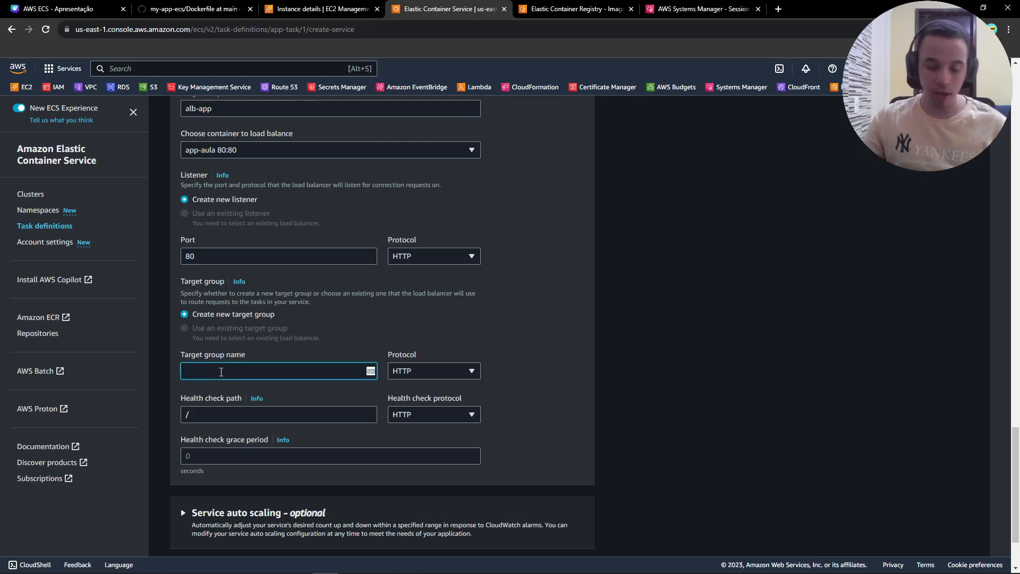
text(tg-app)
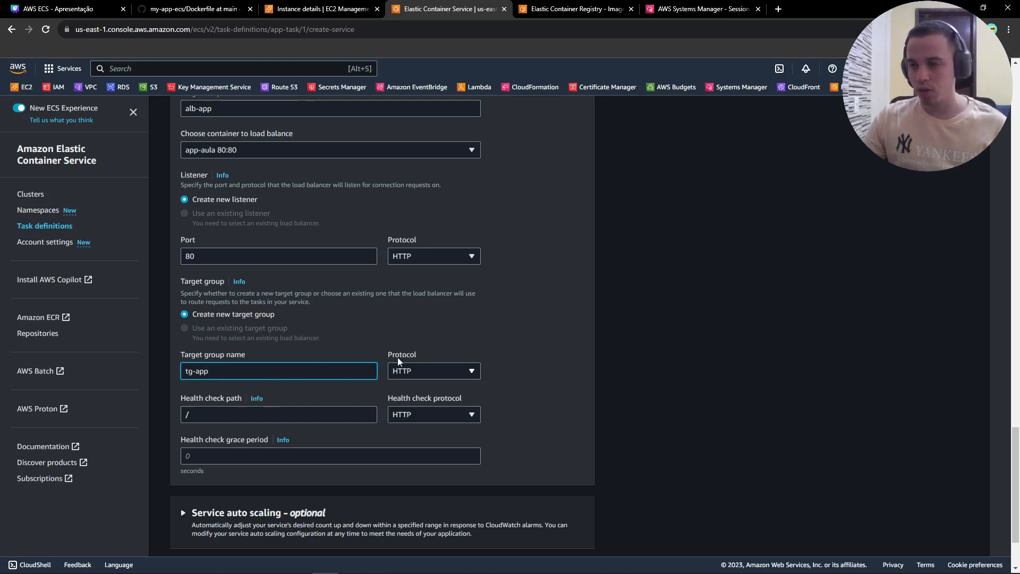
- Turn on service auto scaling for the service
scroll(286, 355, down, 2)
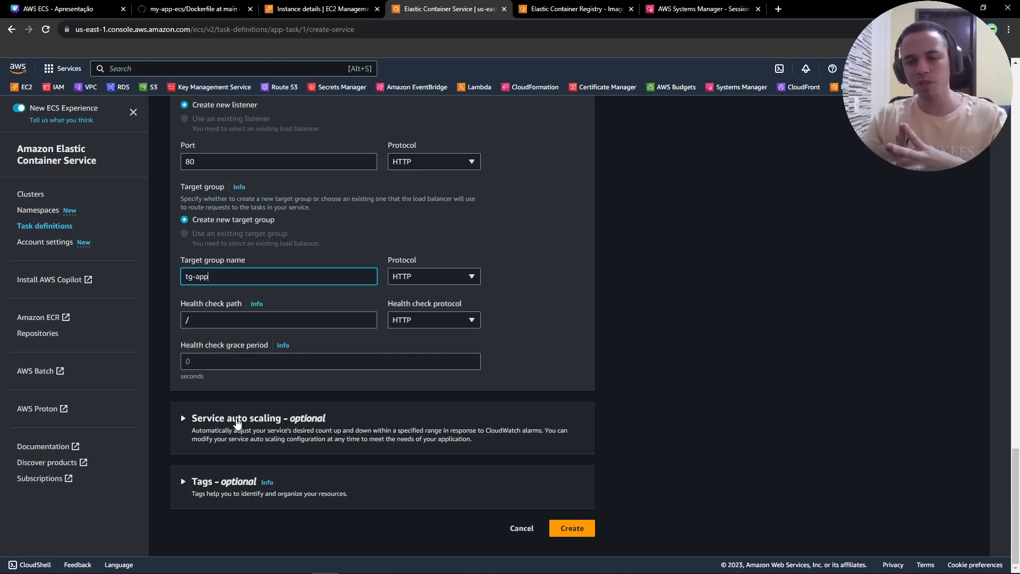
click(237, 420)
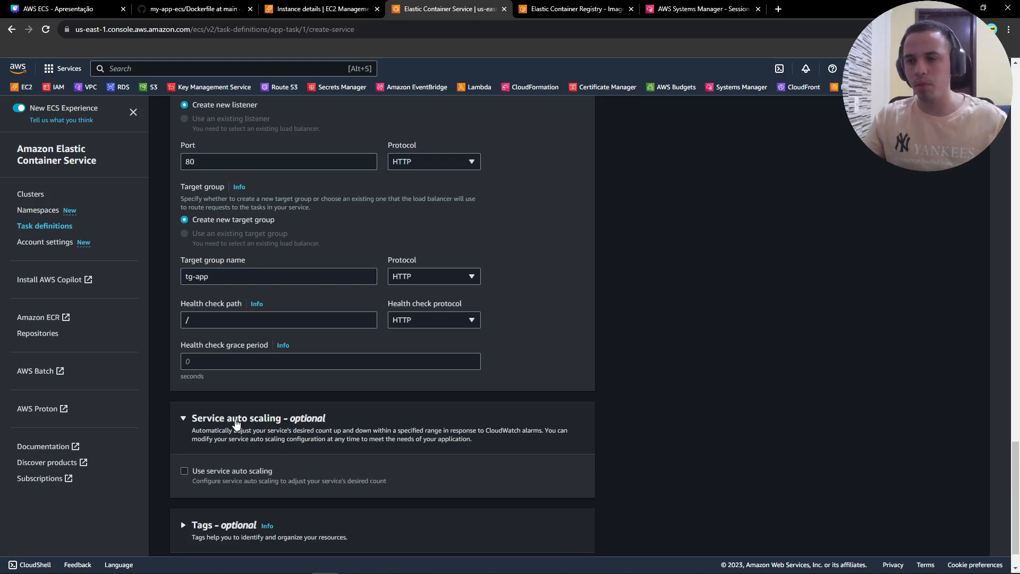
scroll(237, 422, down, 1)
click(221, 430)
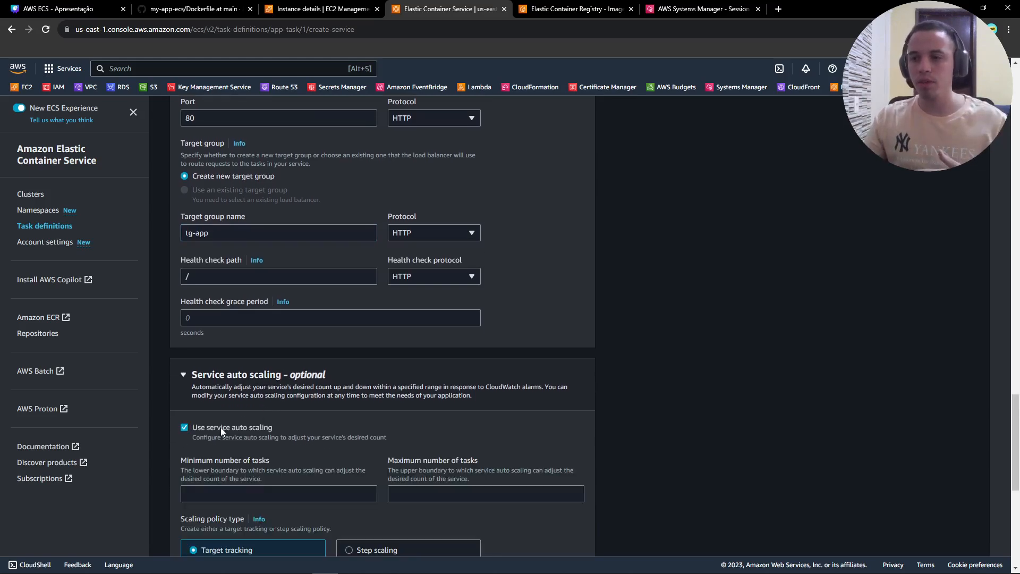
- Examine the auto scaling task limits and the target tracking policy's name, ECS service metric options, target value and cooldown periods
scroll(221, 427, down, 2)
click(236, 387)
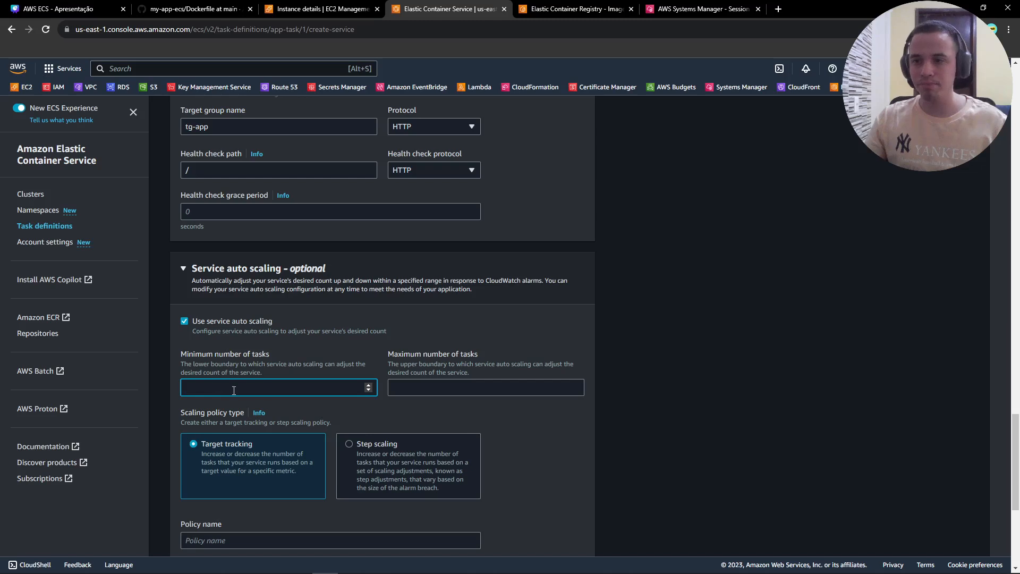
click(435, 393)
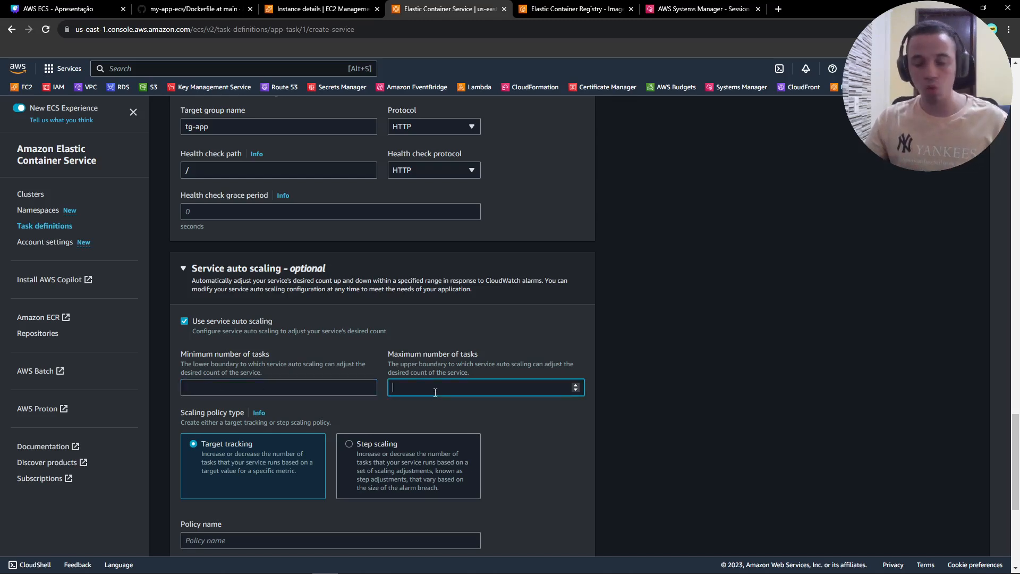
click(232, 388)
scroll(303, 417, down, 2)
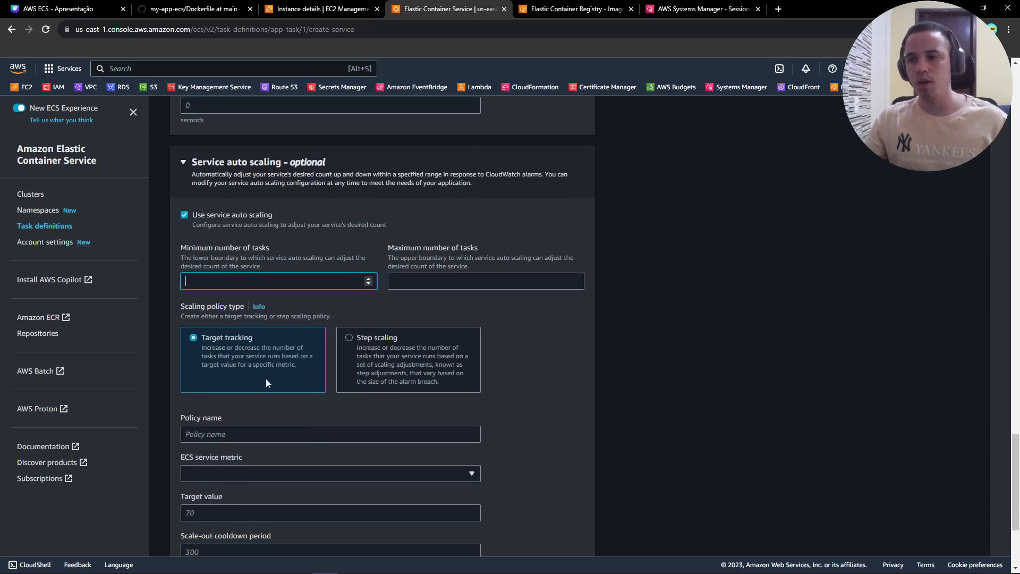
click(222, 435)
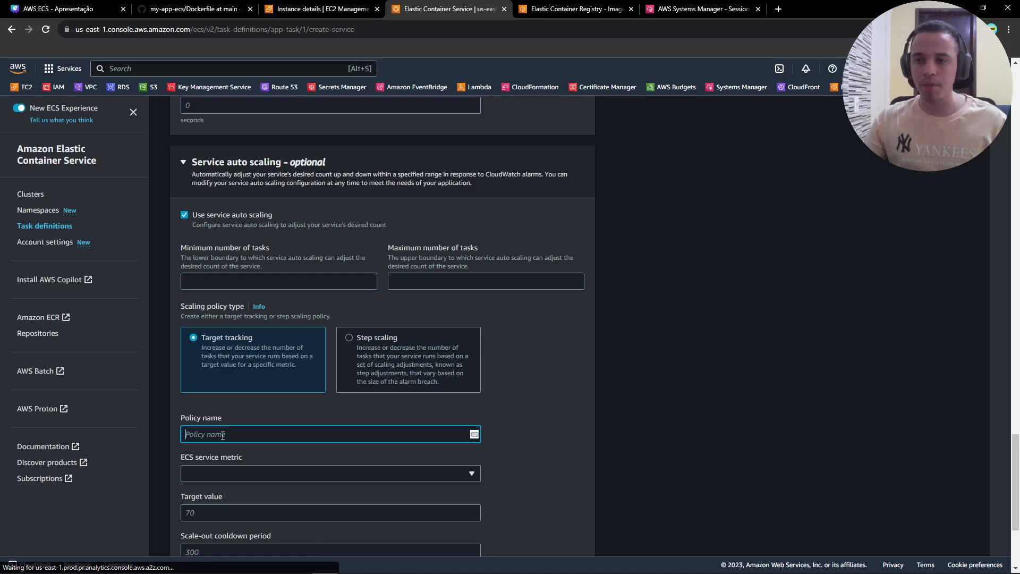
scroll(223, 436, down, 1)
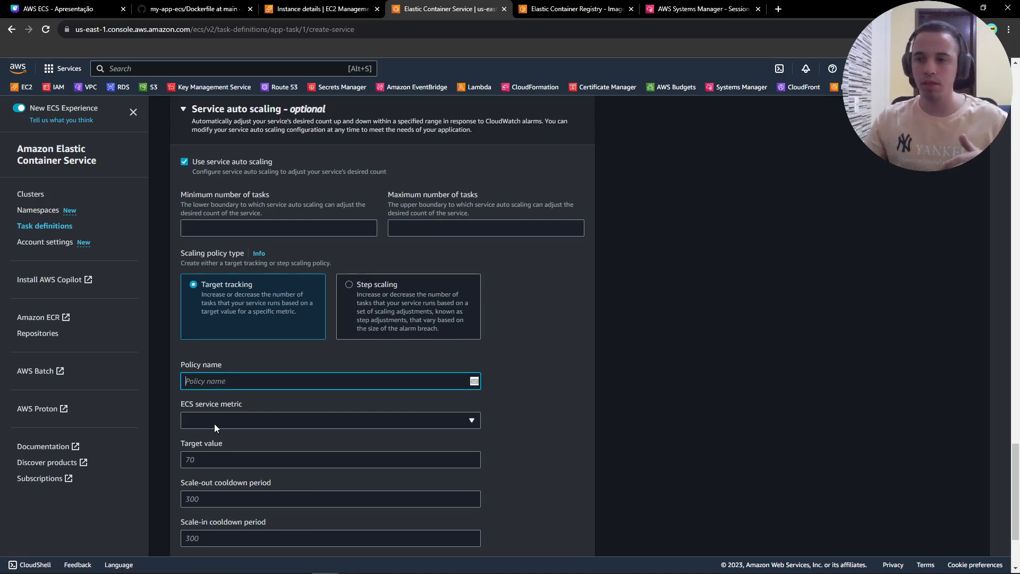
click(215, 423)
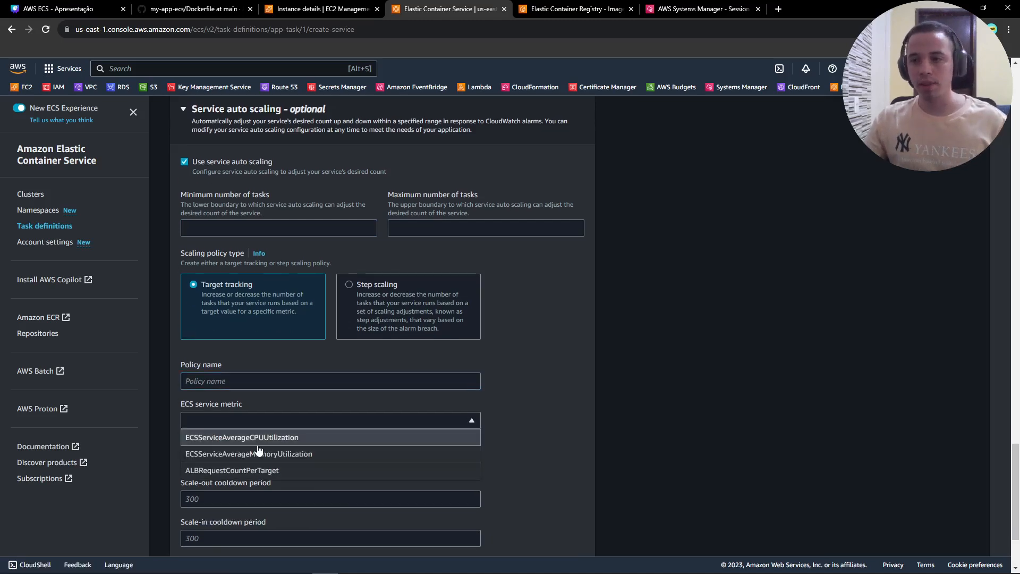
click(592, 423)
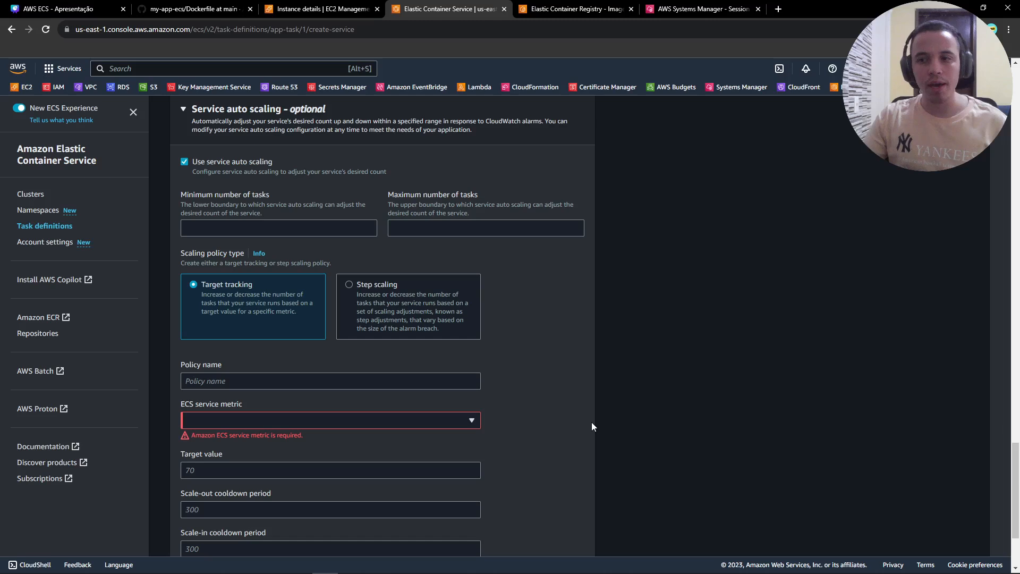
click(209, 470)
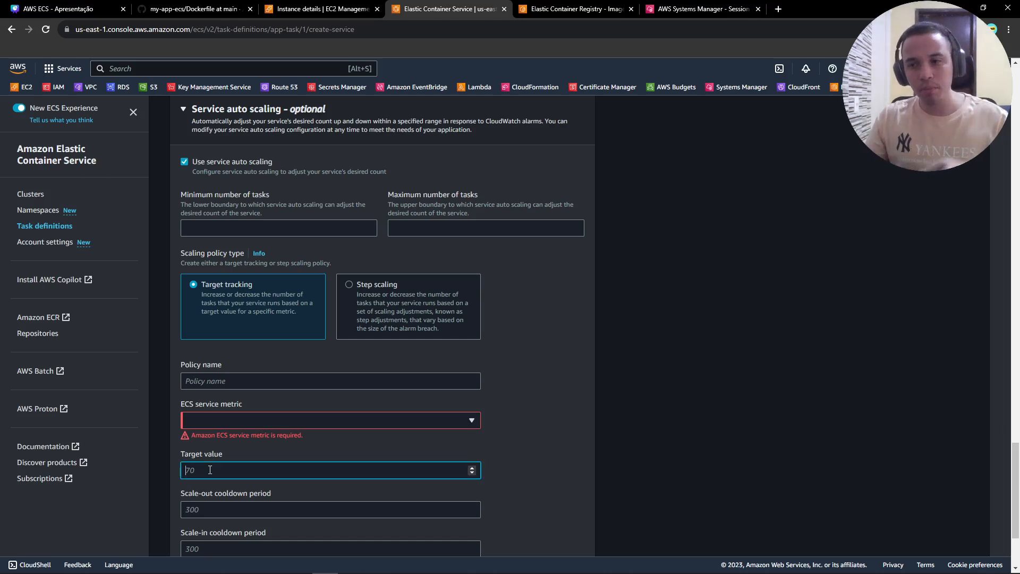
scroll(216, 470, down, 1)
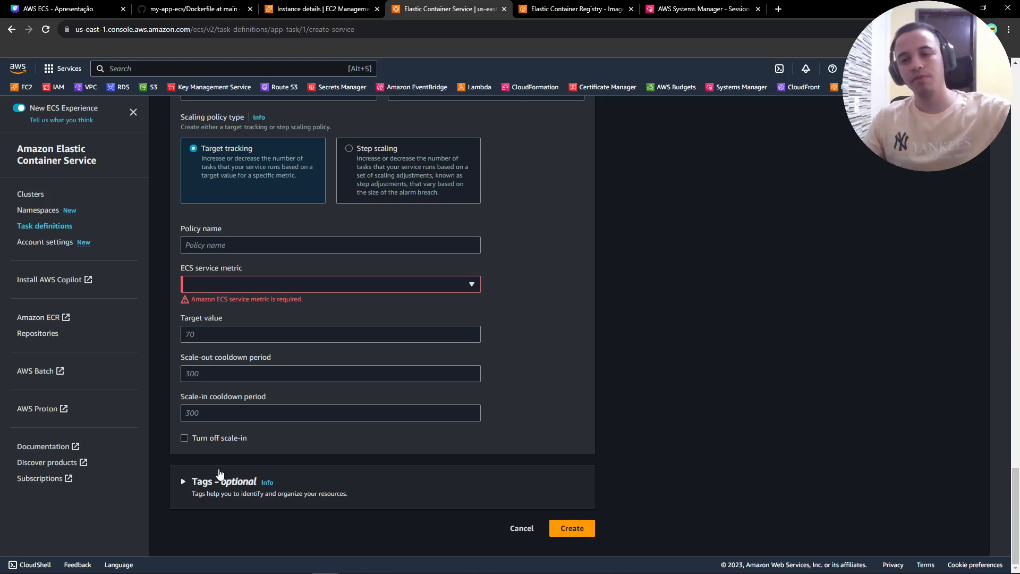
drag(181, 397, 229, 405)
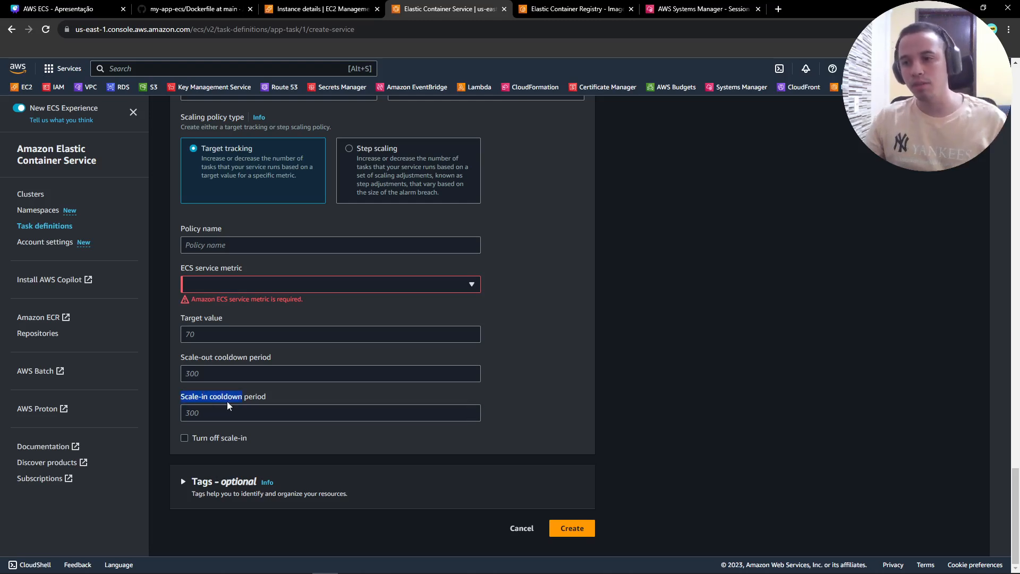
drag(182, 359, 221, 363)
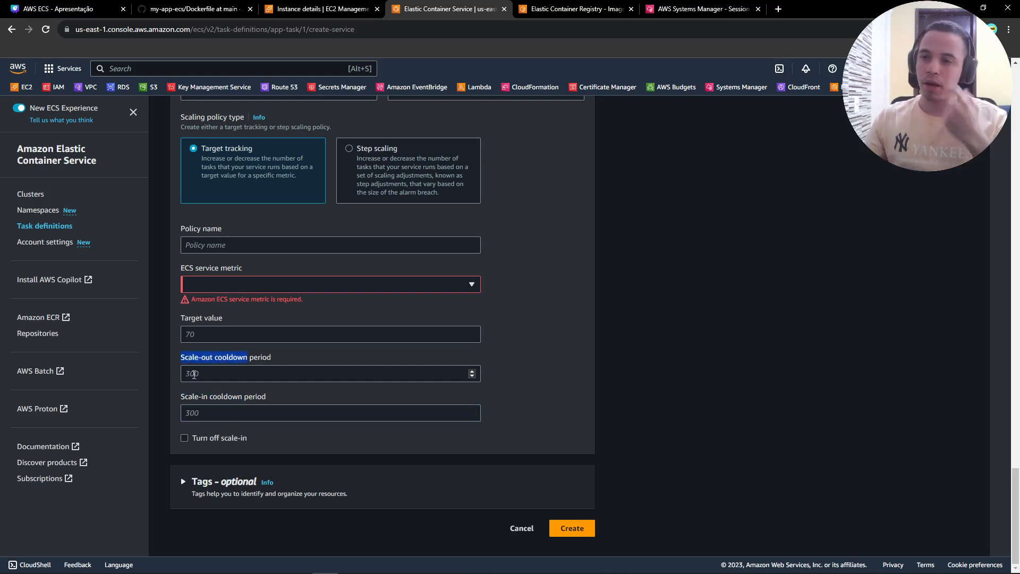
click(194, 375)
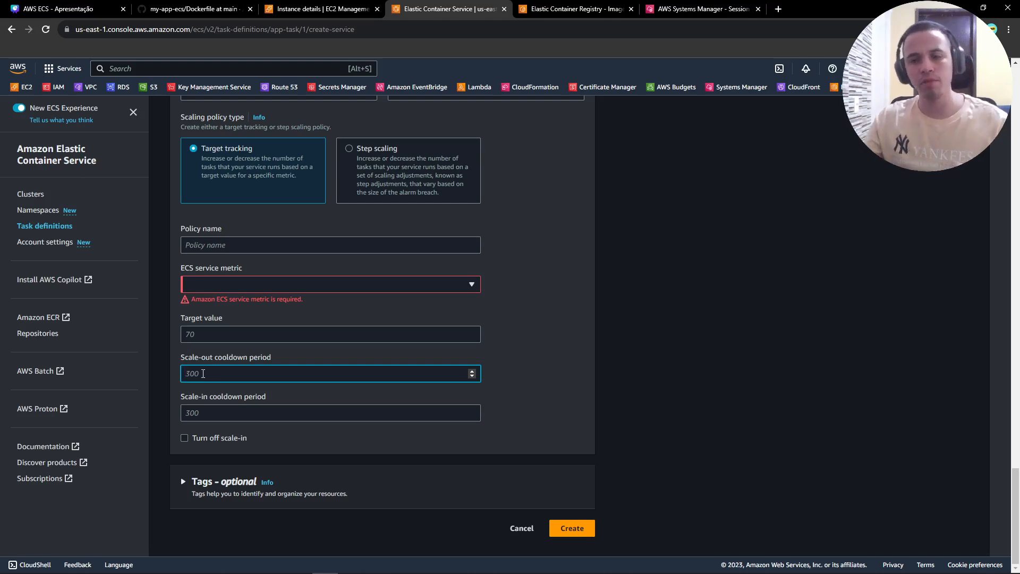
- Turn off service auto scaling and create the ECS service
scroll(218, 379, up, 4)
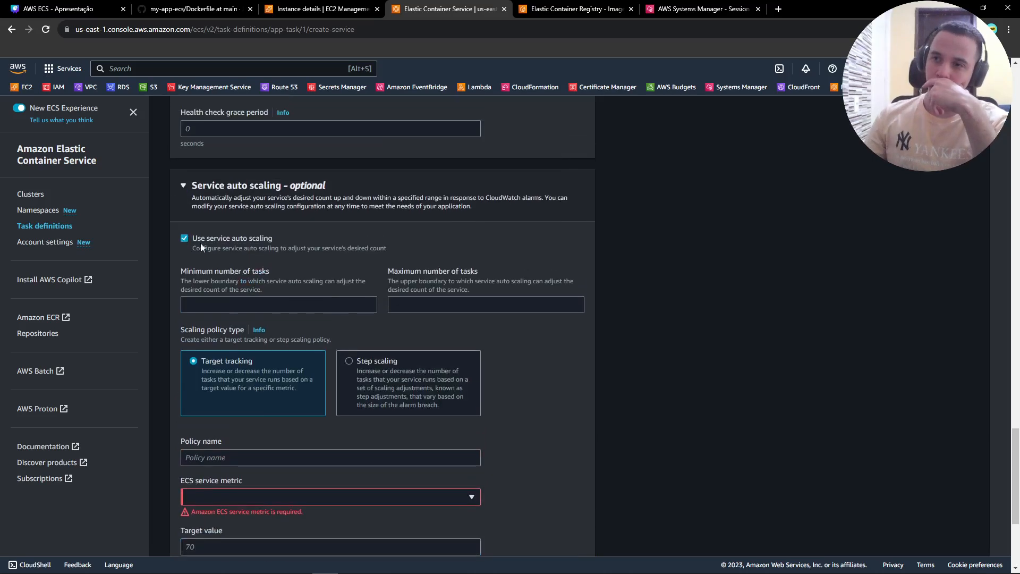
click(185, 238)
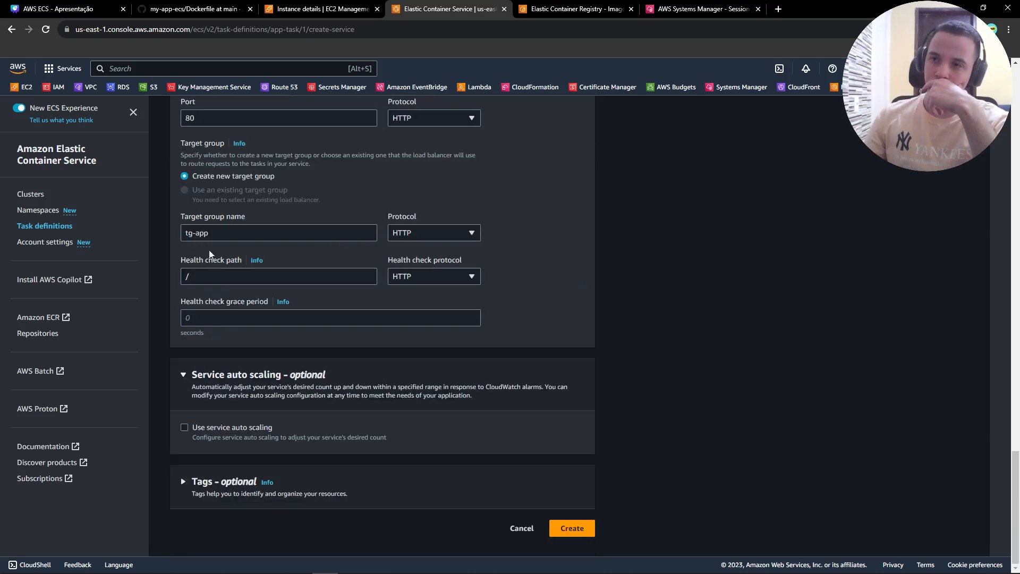
click(232, 374)
click(574, 534)
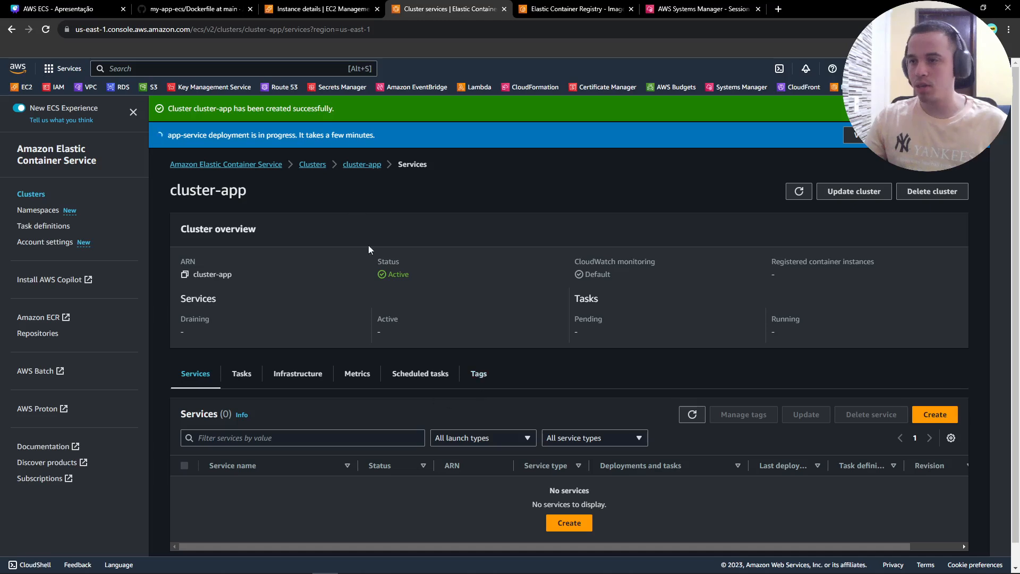
- Return to cluster-app from the create-service form and refresh its services list to check for app-service
click(941, 414)
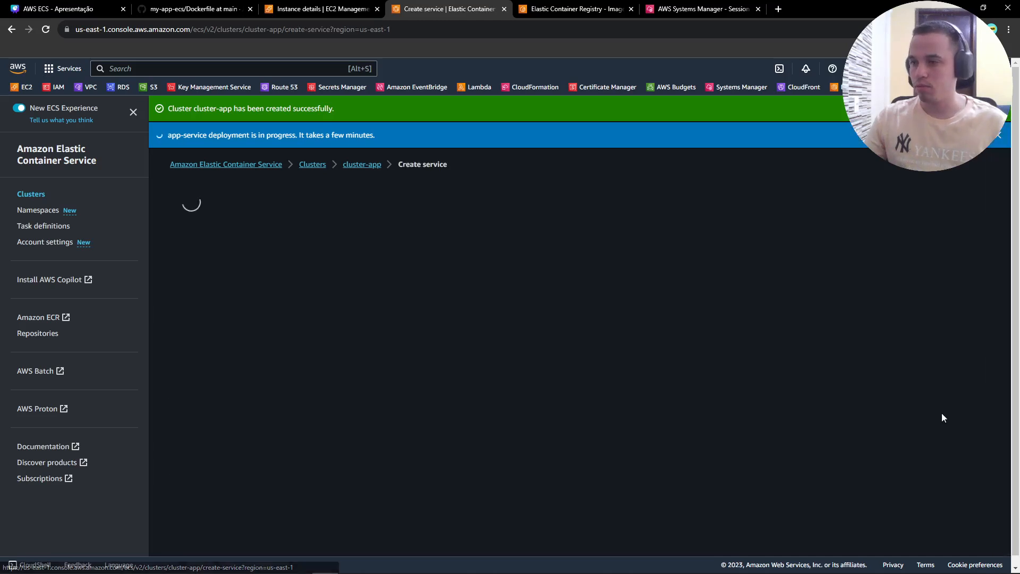
click(362, 167)
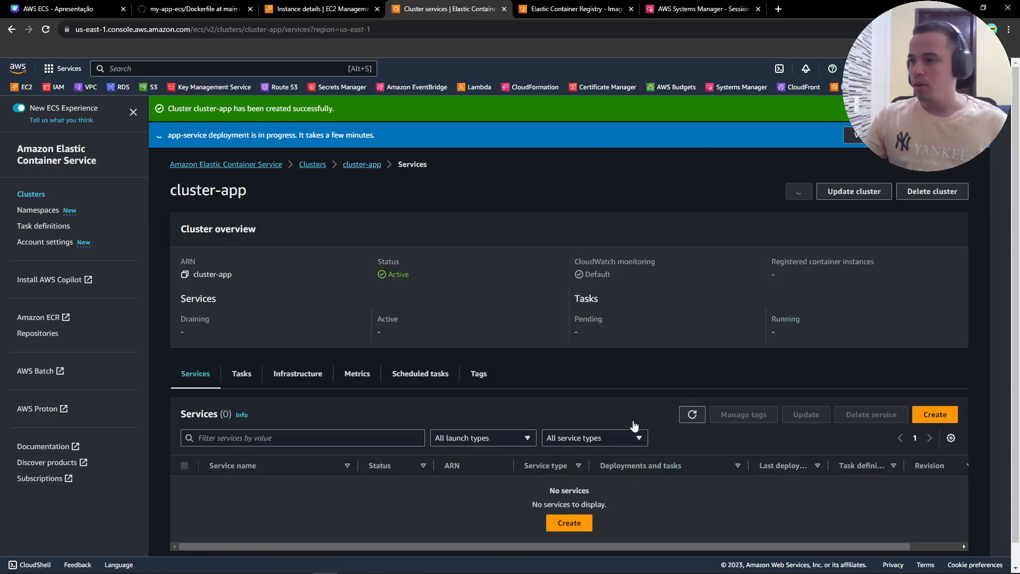
click(691, 416)
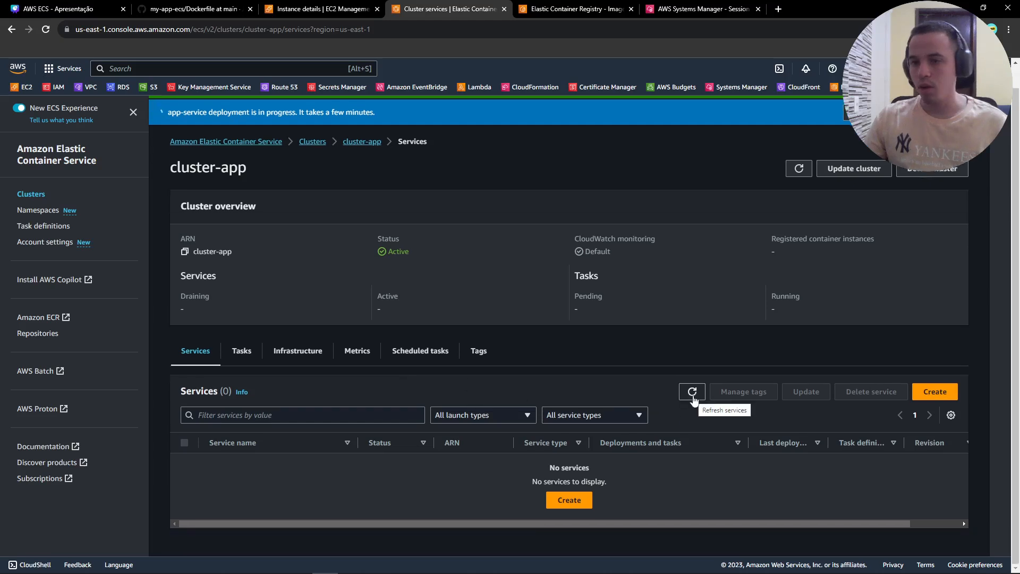
click(693, 395)
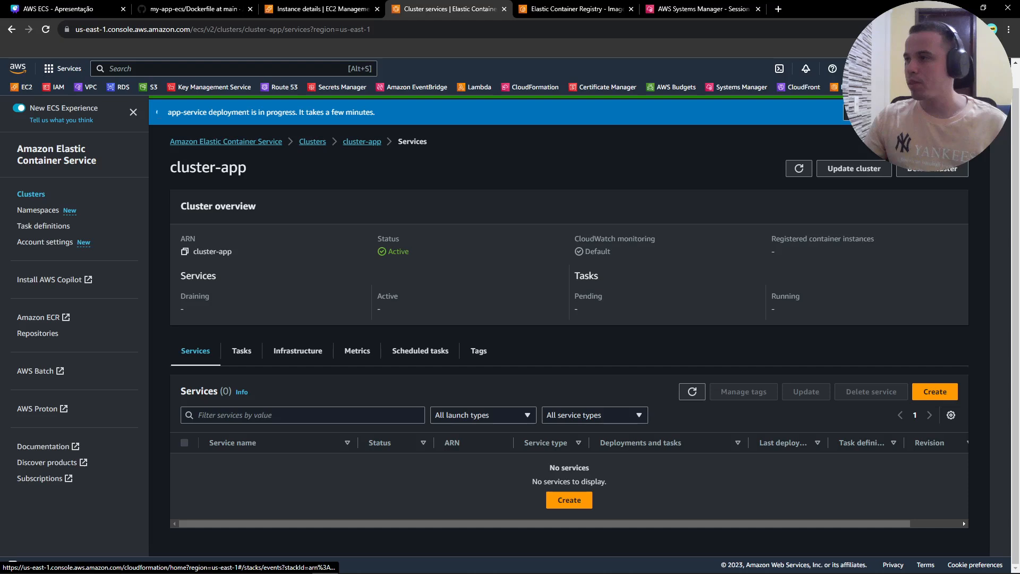
- Open the app-service deployment's CloudFormation stack and examine its target group, load balancer and stack creation events
click(871, 112)
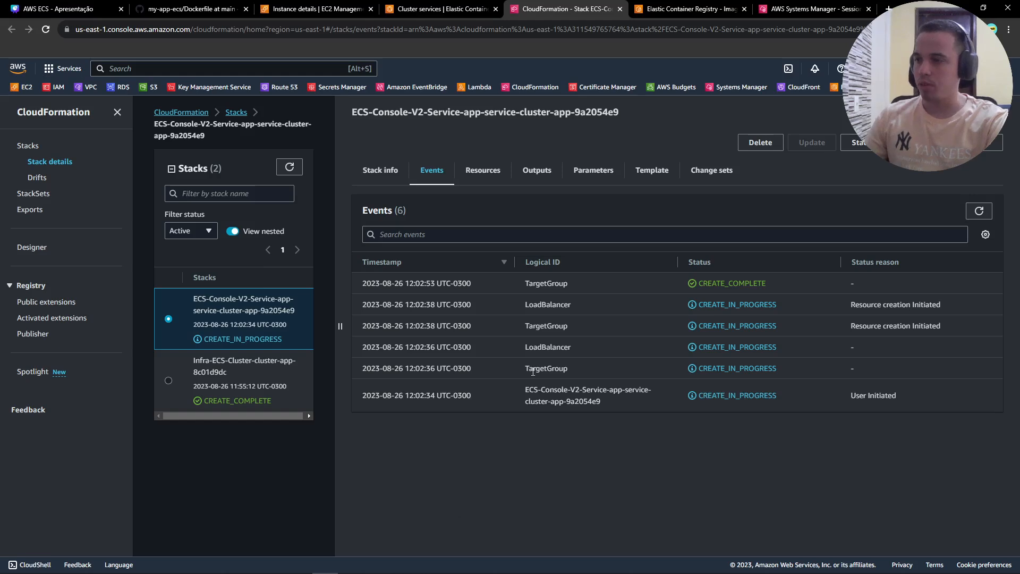
drag(519, 392, 624, 406)
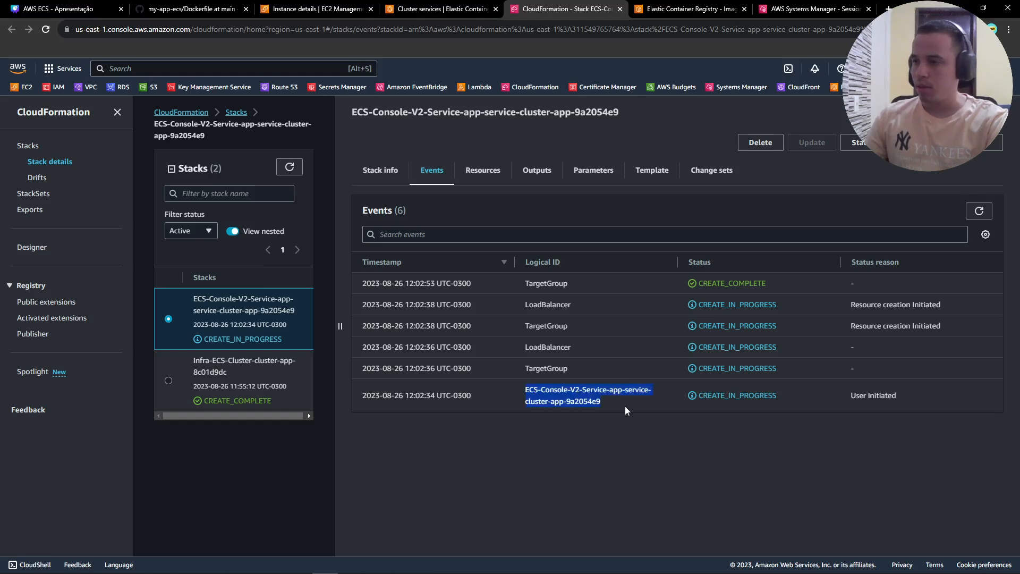
double_click(534, 370)
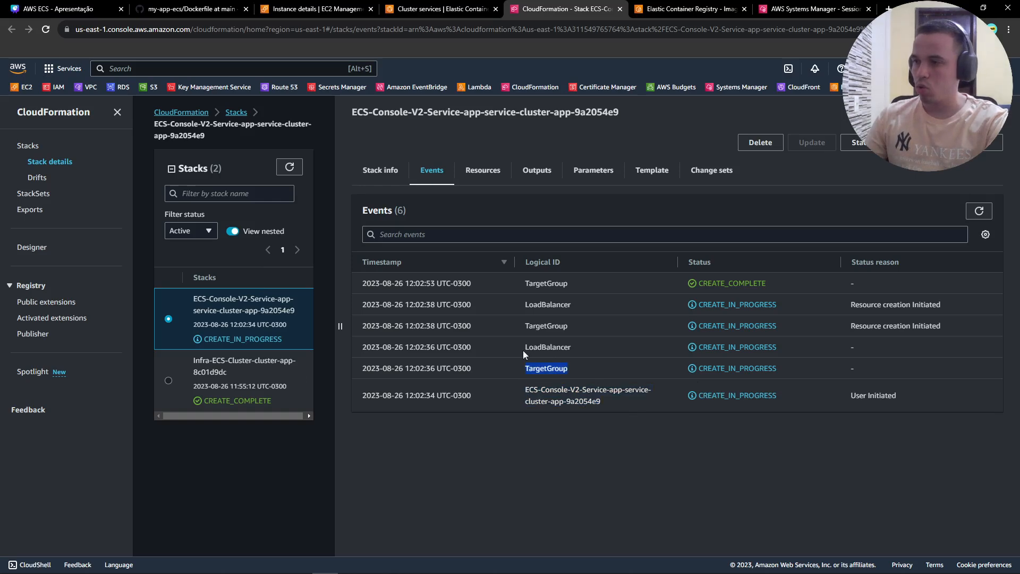
double_click(531, 283)
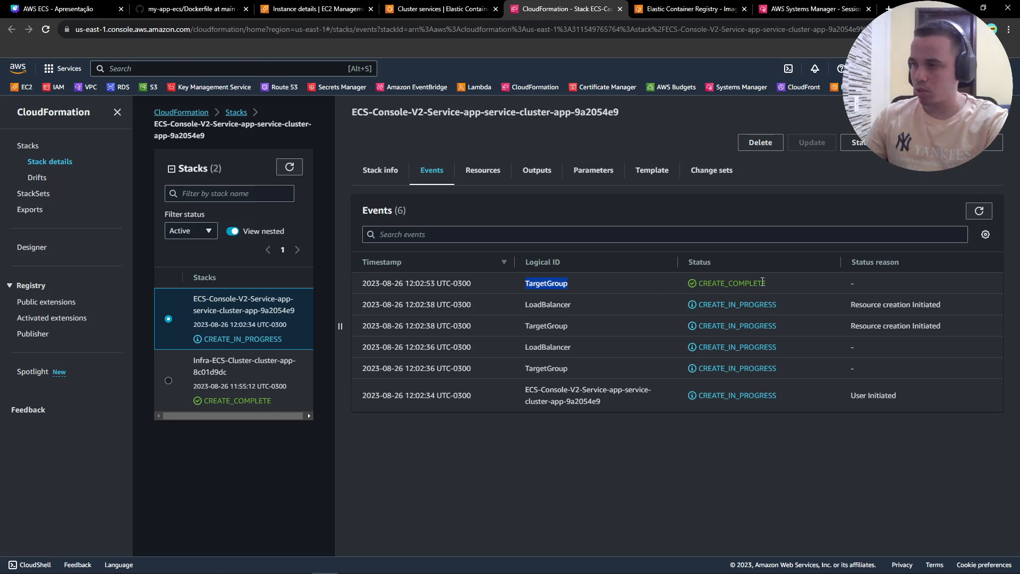
click(783, 283)
- Refresh the stack's events and the stack list, and recheck the services of cluster-app
click(977, 211)
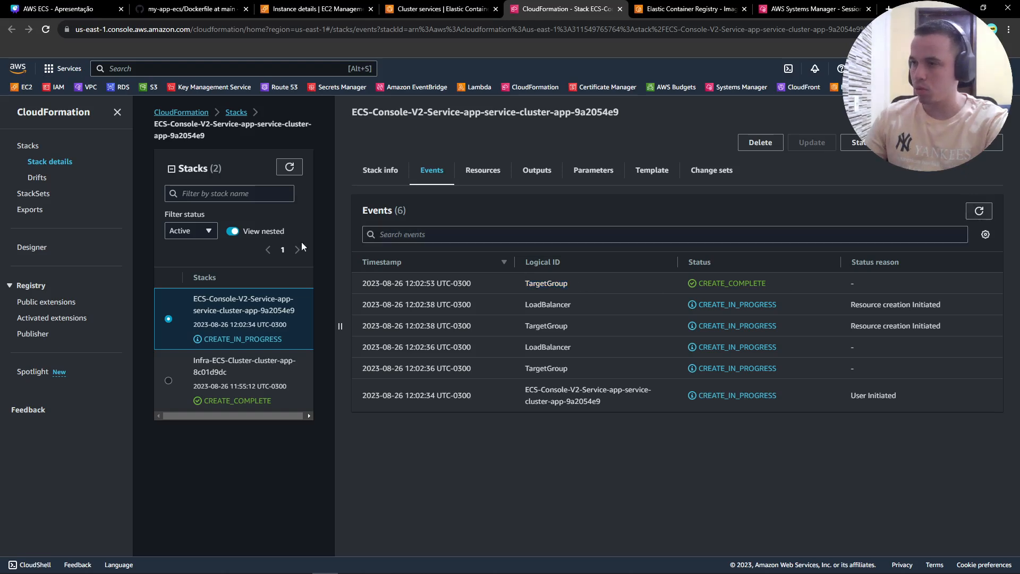
click(288, 167)
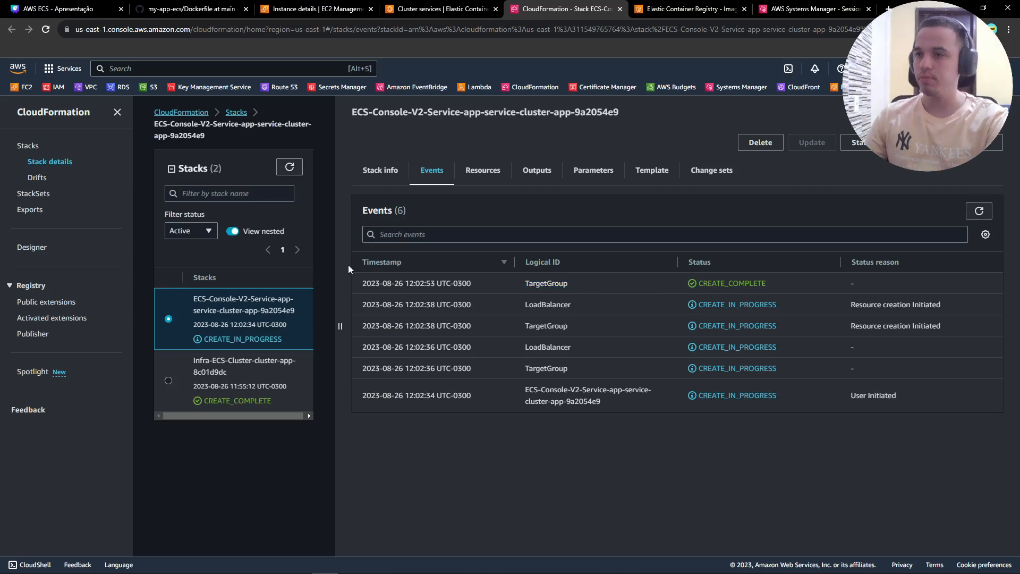
click(440, 8)
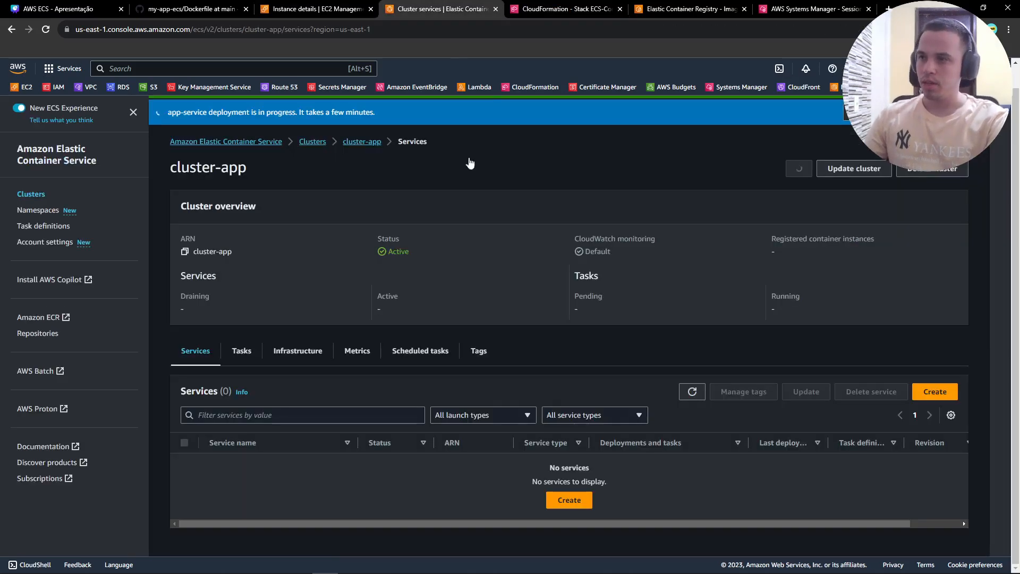
click(696, 394)
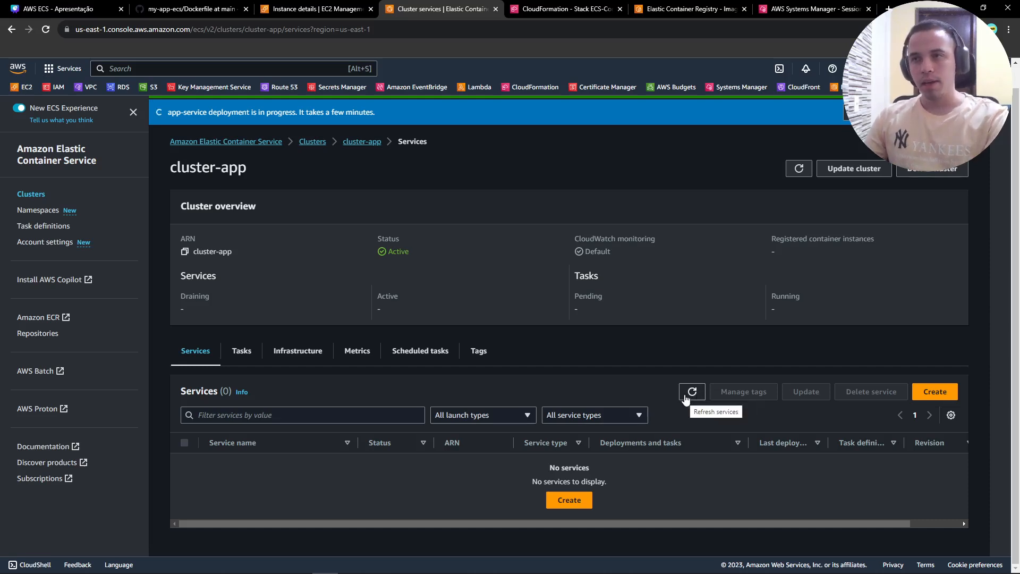
- Switch to the Canva presentation and review the "Arquitetura do Laboratório" slide in full screen
click(96, 7)
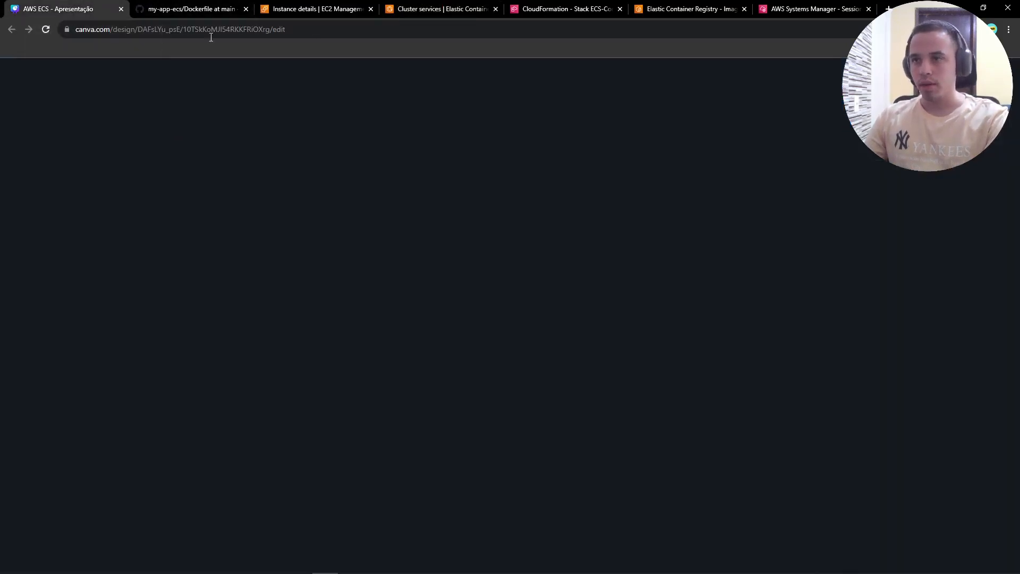
click(985, 561)
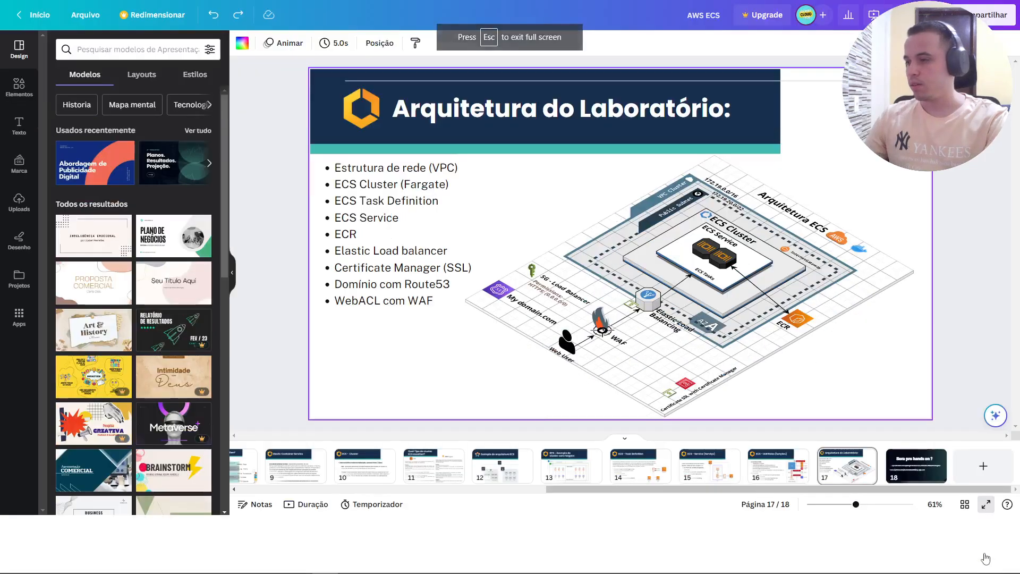
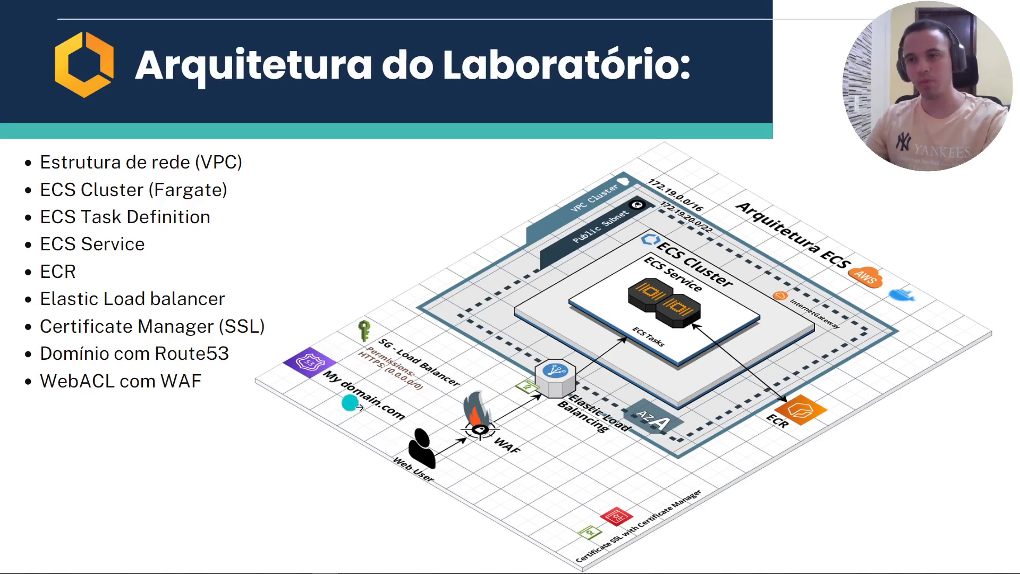
key(Escape)
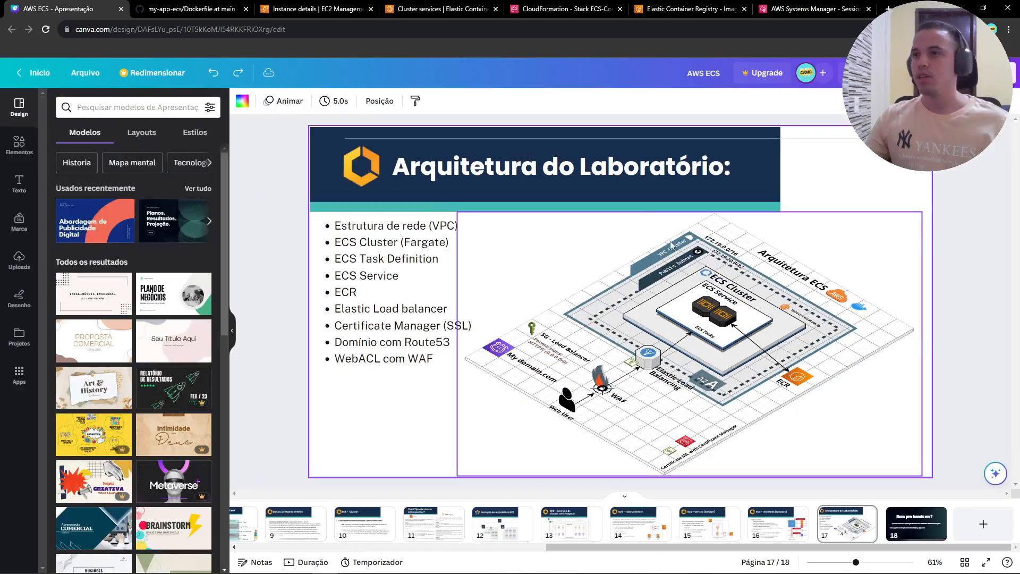
- Switch to the AWS console's ECR page, search for "route 53" and open Route 53 in a new tab
click(686, 9)
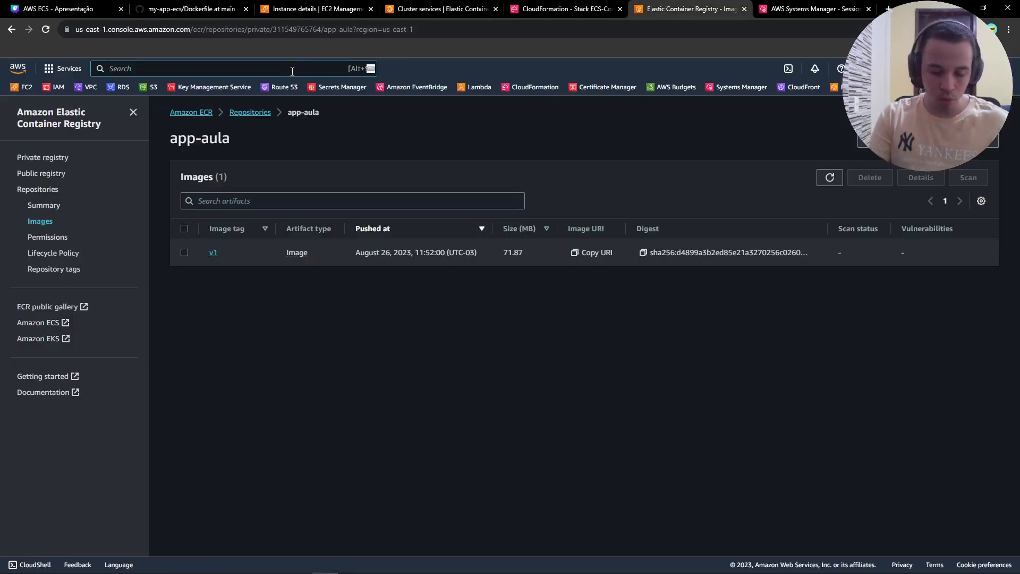
click(292, 71)
text(route 53)
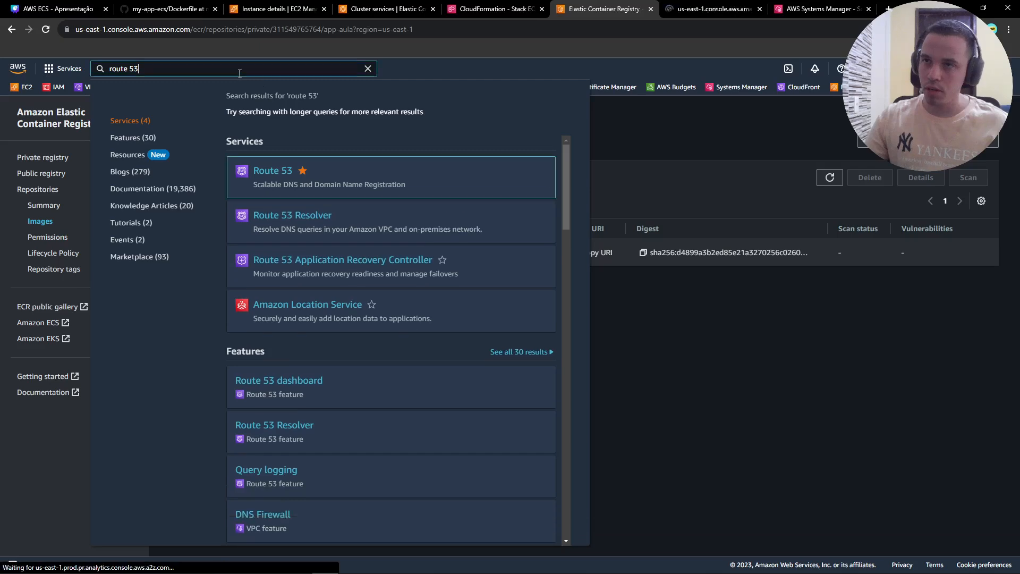
- Search the AWS services for "certi", open Certificate Manager in a new tab and place it before the Route 53 tab
key(ctrl+a)
text(cer)
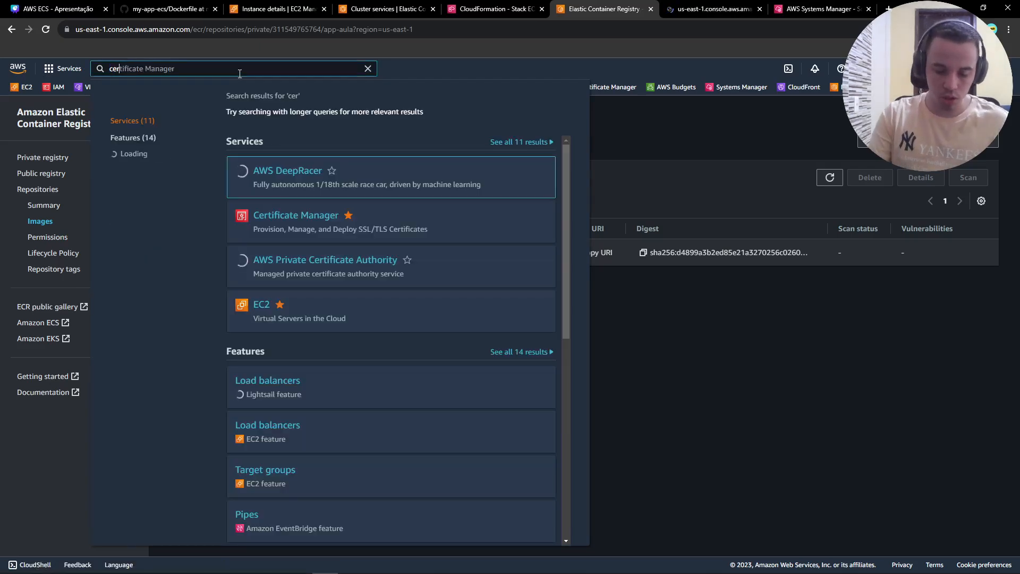
text(rtifica)
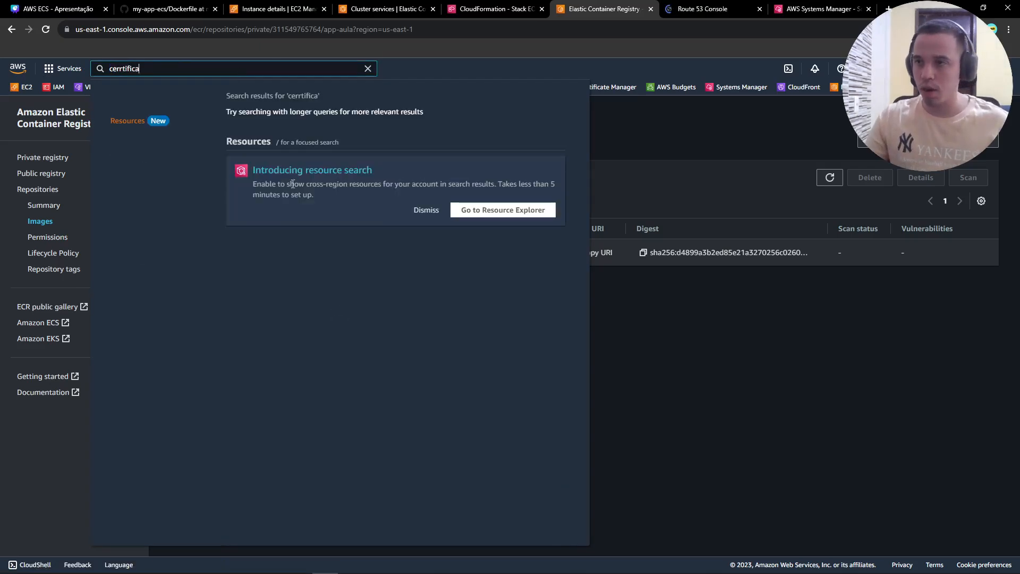
key(BackSpace)
key(BackSpace)
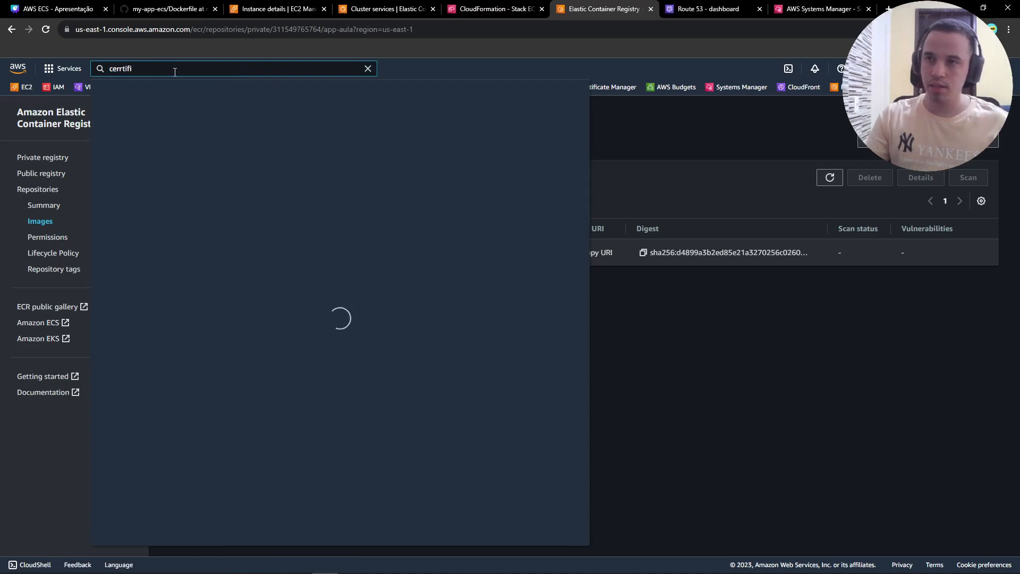
key(BackSpace)
key(BackSpace)
key(BackSpace)
key(BackSpace)
key(BackSpace)
text(ti)
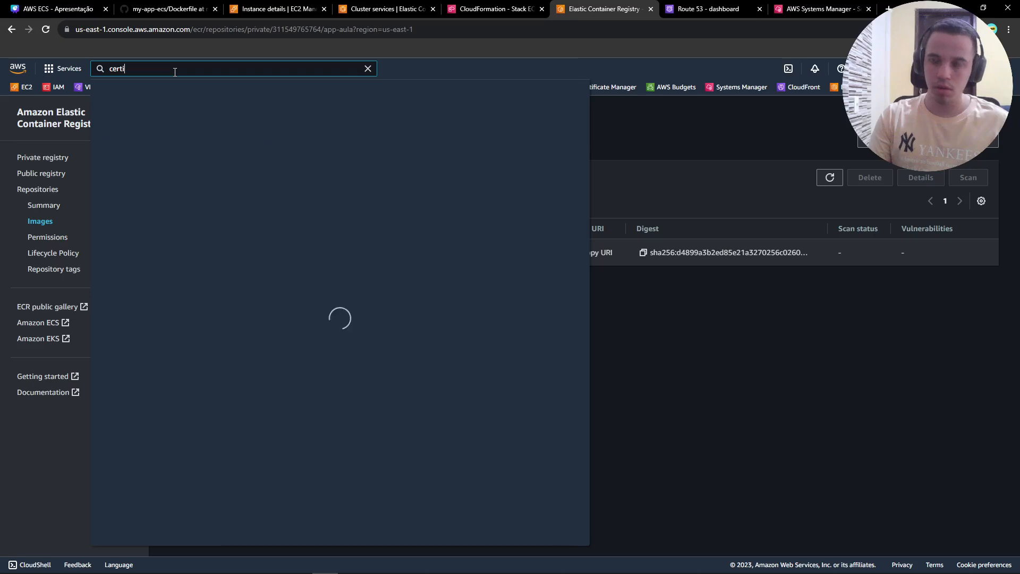
middle_click(298, 170)
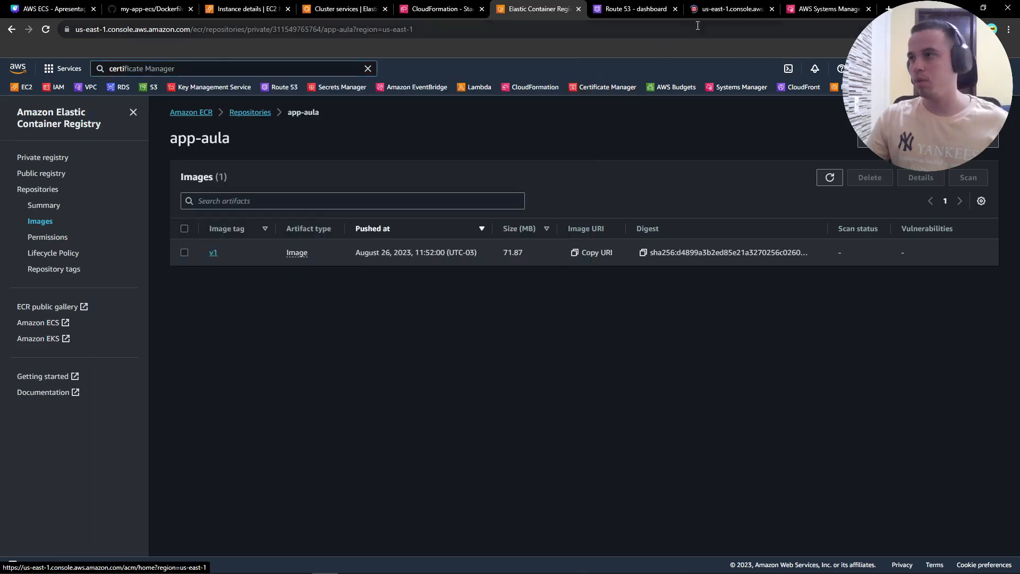
drag(707, 9, 634, 6)
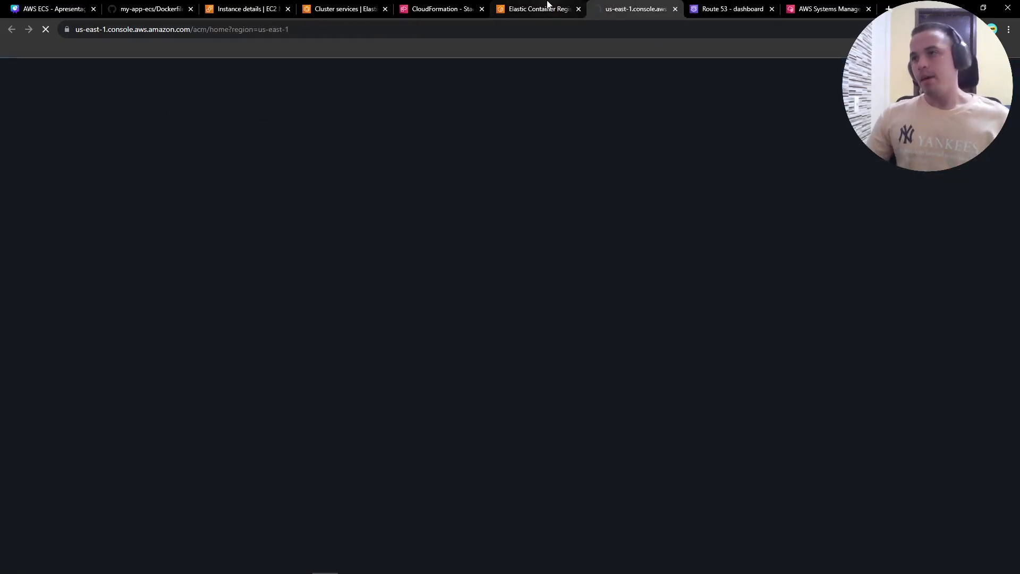
- Check the deployment of app-service again by reloading its CloudFormation stack and reading the load balancer, listener and ECSService events
click(367, 7)
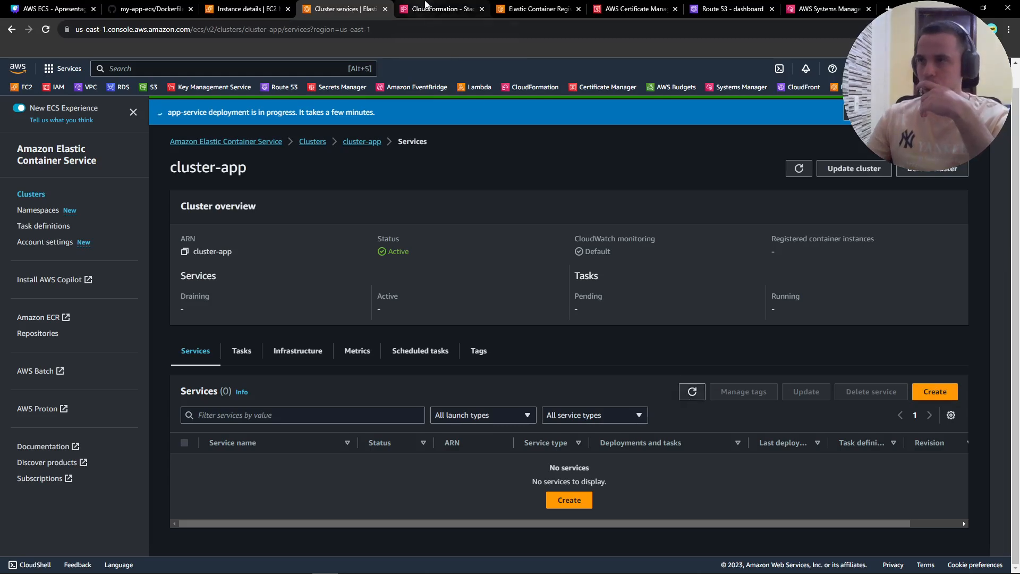
click(425, 7)
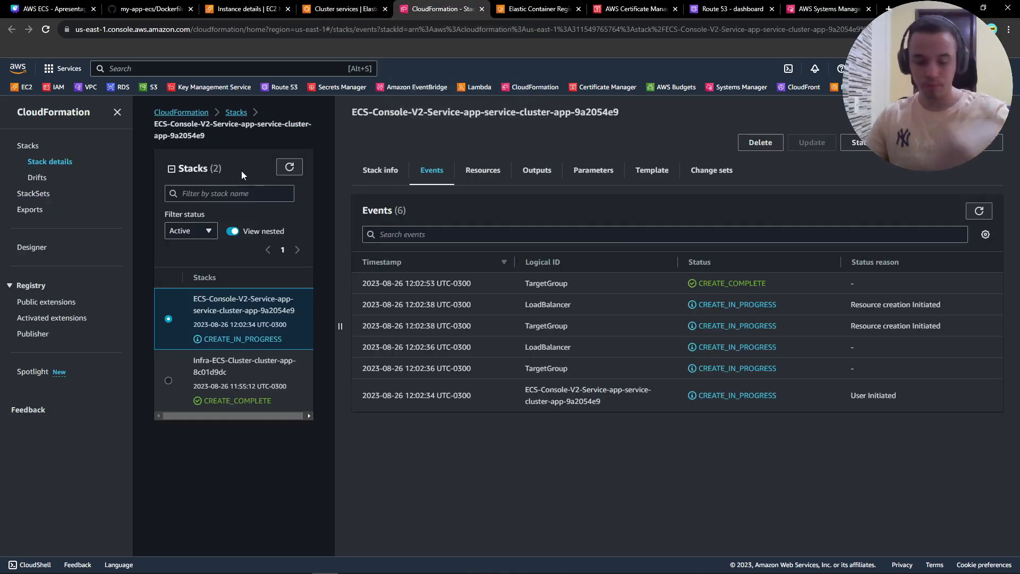
key(F5)
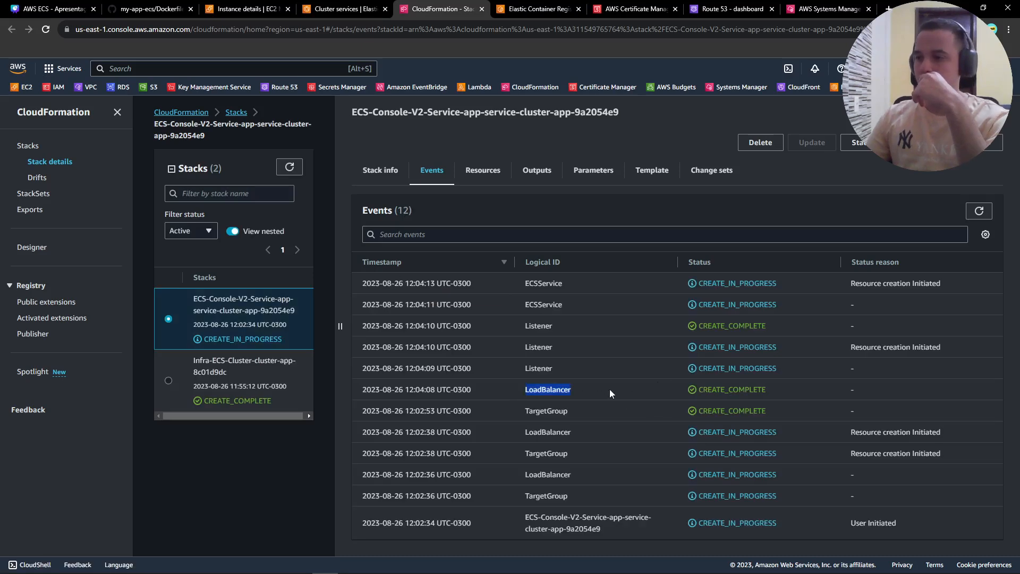
click(519, 322)
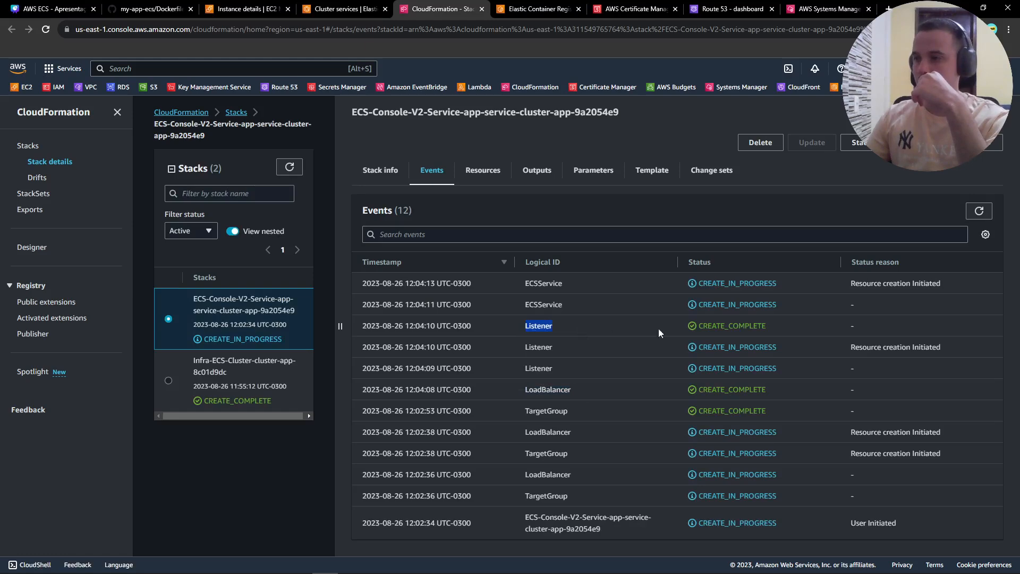
drag(501, 285, 563, 289)
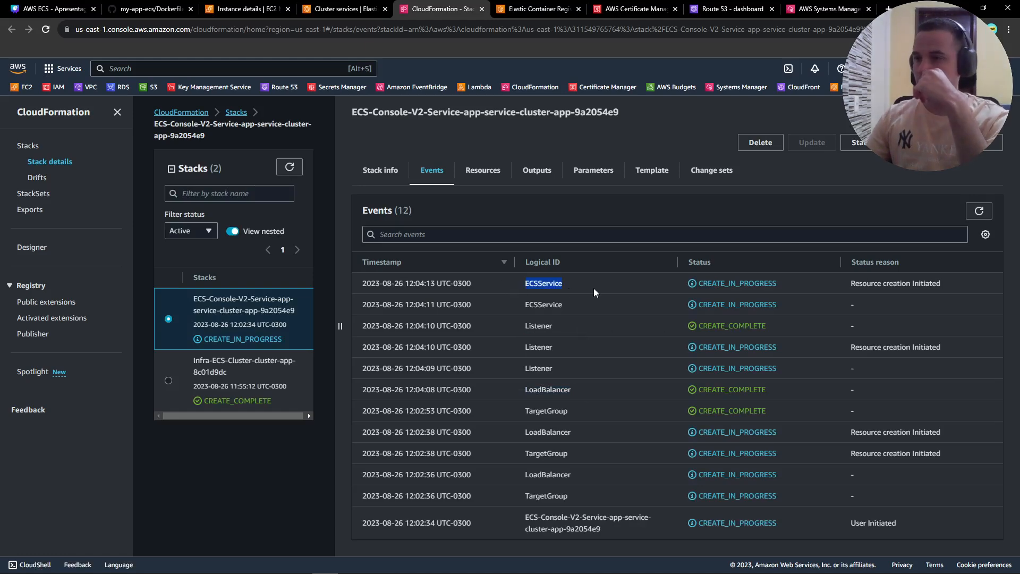
- Refresh the certificate list in Certificate Manager and check the domain name of the issued certificate
click(632, 8)
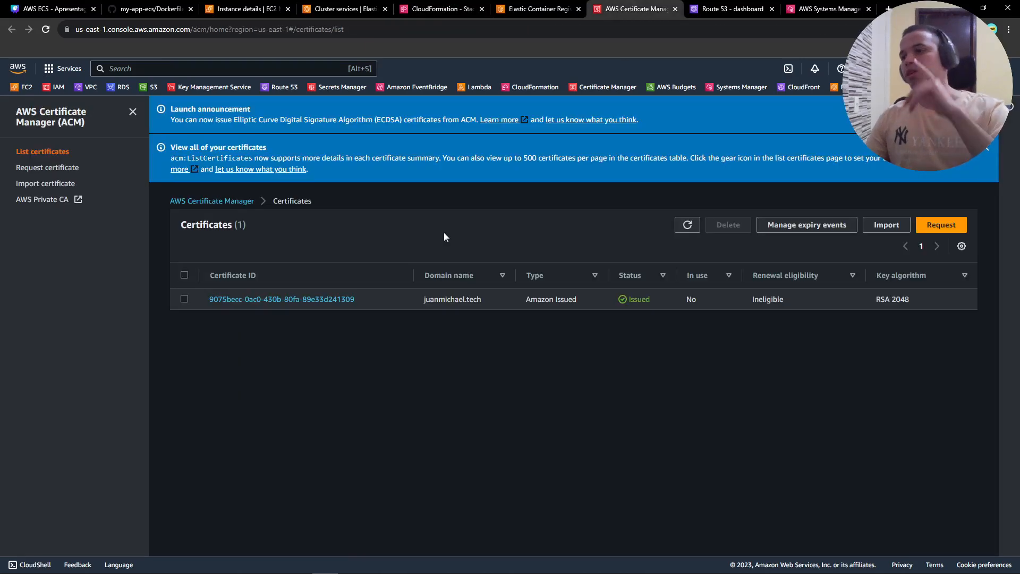
click(688, 224)
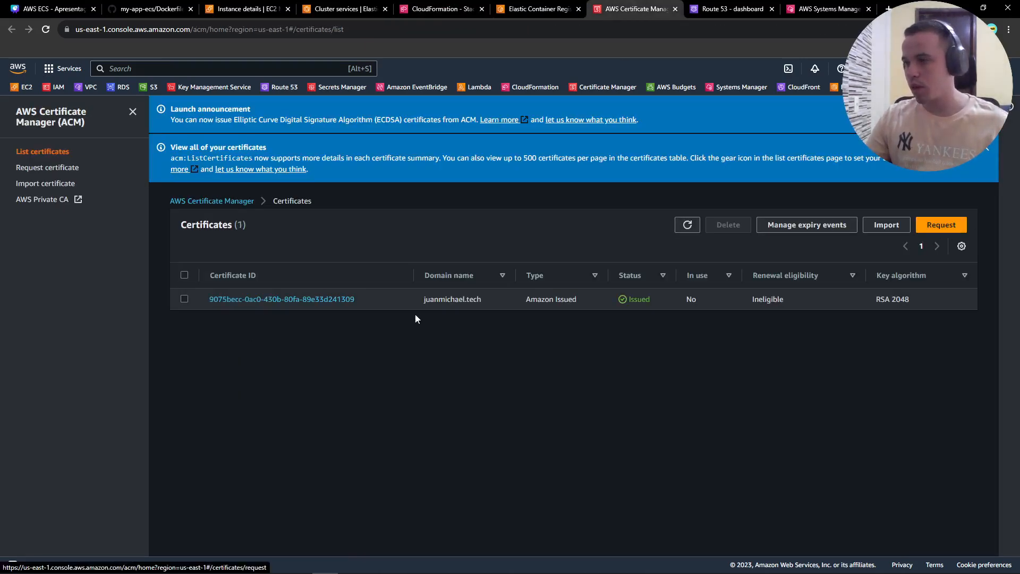
drag(505, 295, 419, 296)
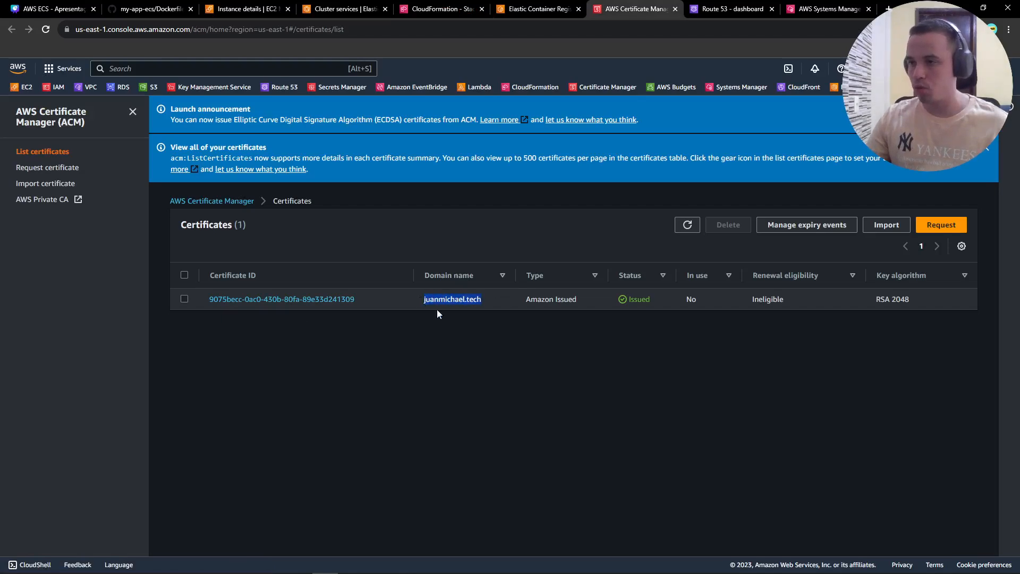
- Switch to Route 53 and open the records of the only public hosted zone
click(729, 9)
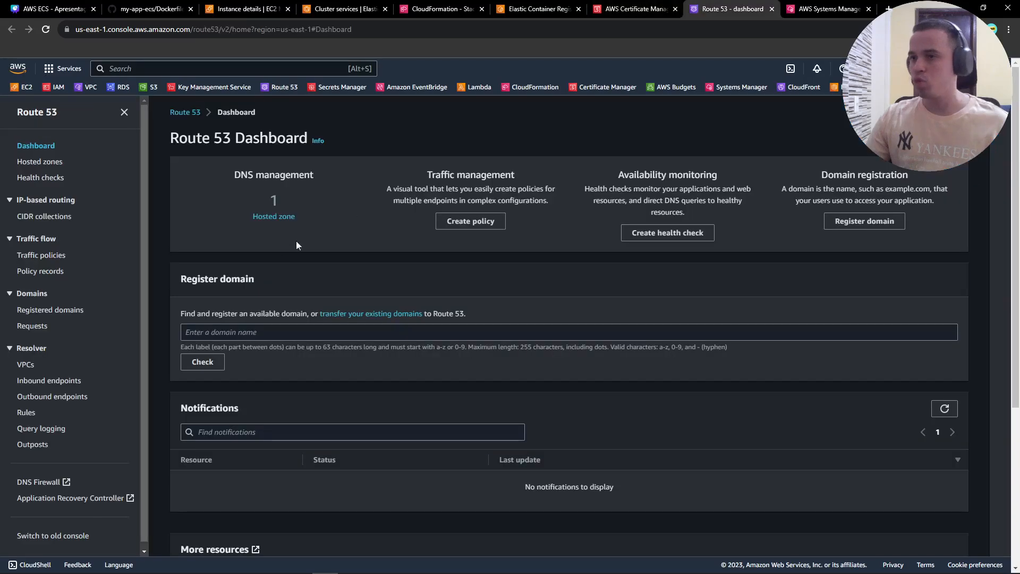
click(273, 218)
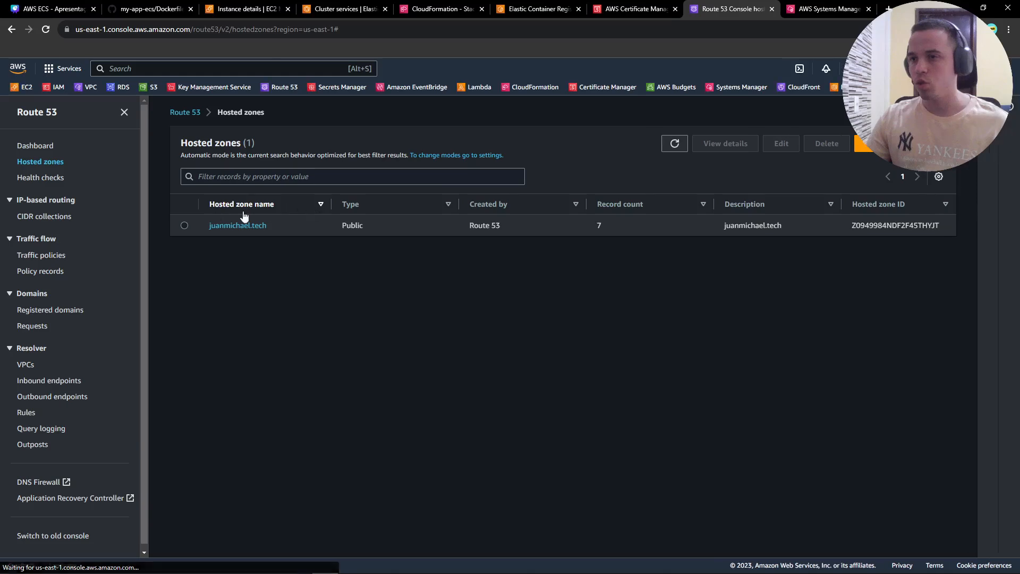
click(237, 225)
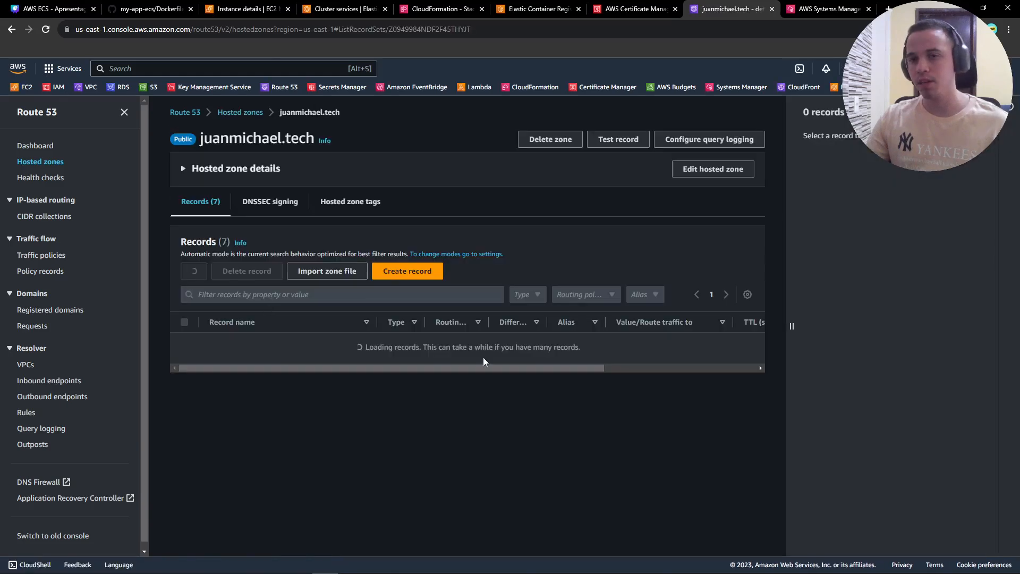
- Start a public certificate request in Certificate Manager for the appaula subdomain of the issued certificate's domain
click(634, 9)
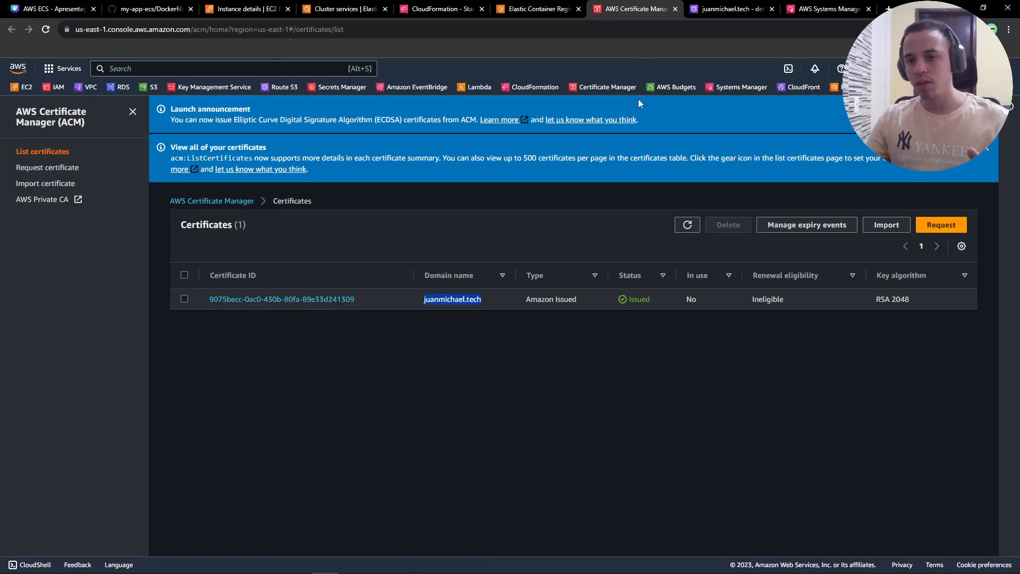
click(952, 228)
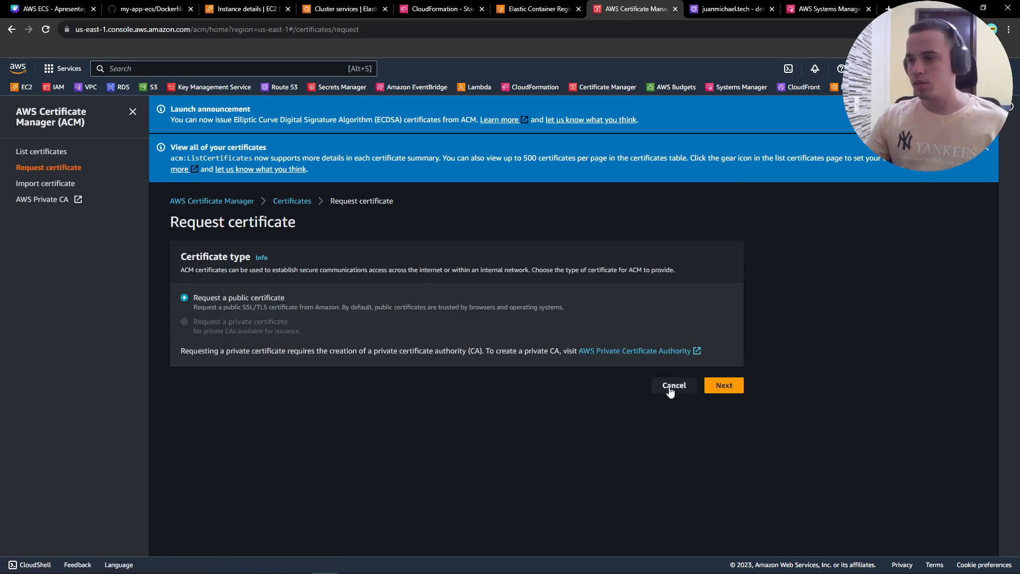
click(723, 385)
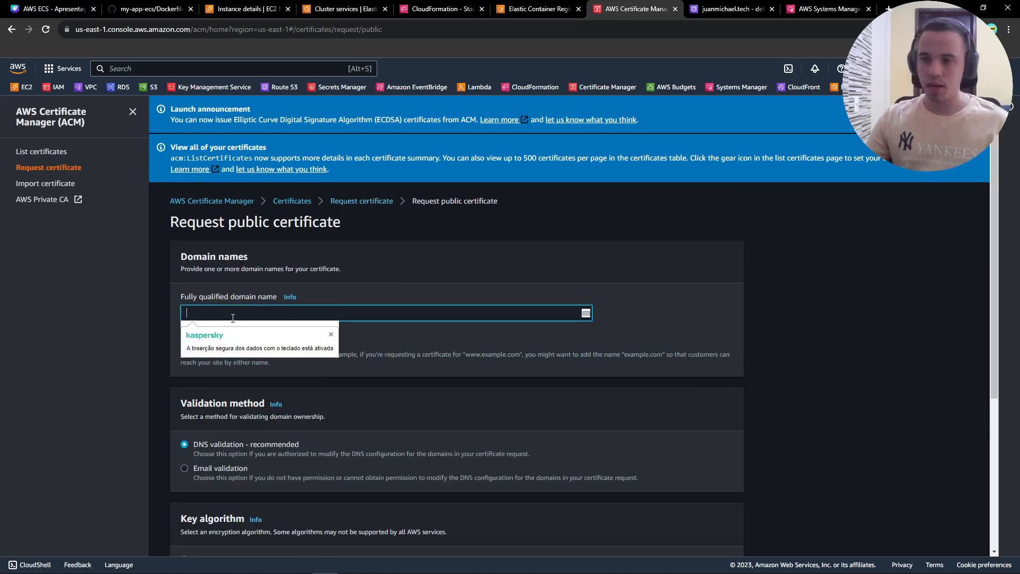
text(appa)
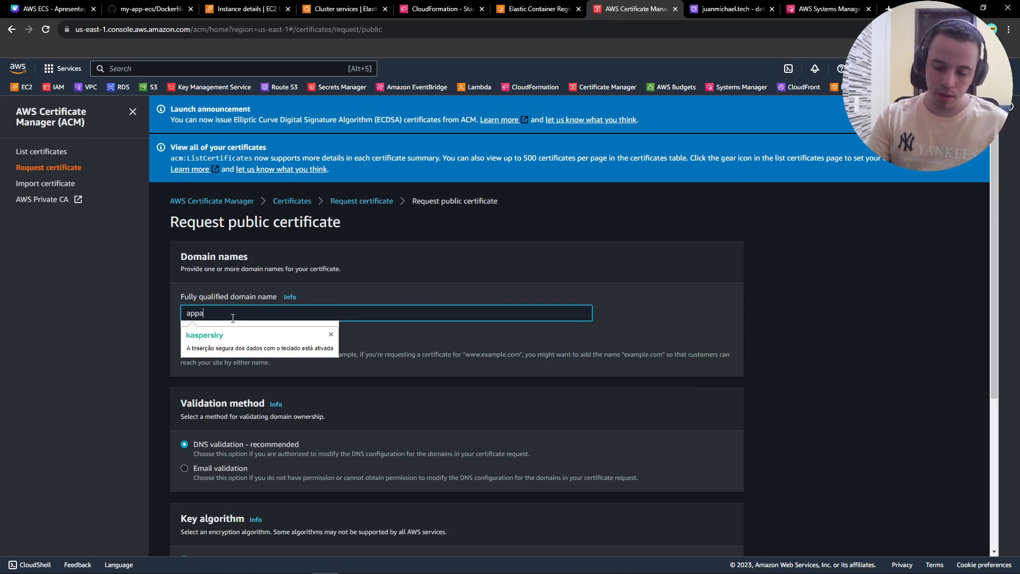
text(ula.)
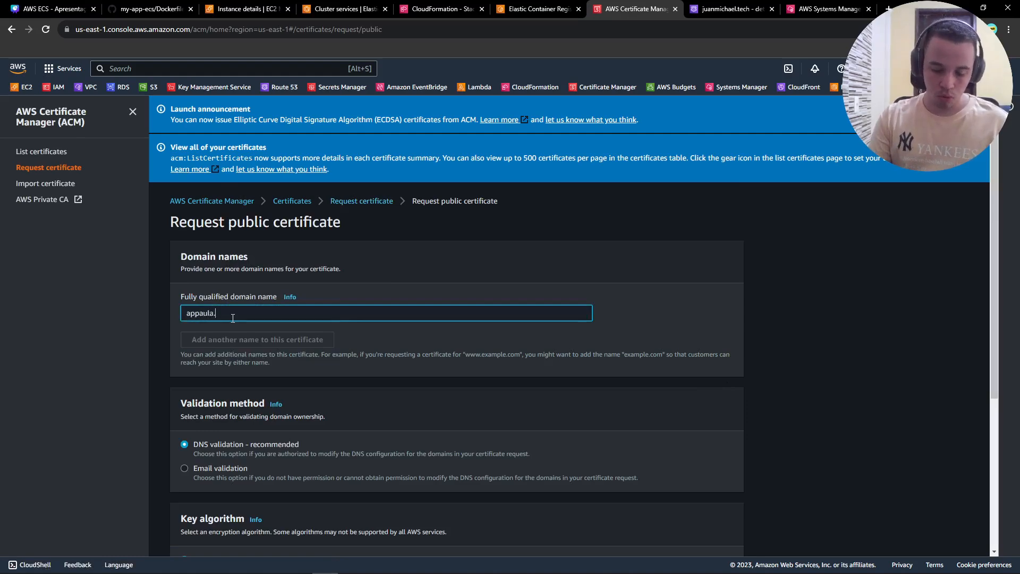
text(juanmich)
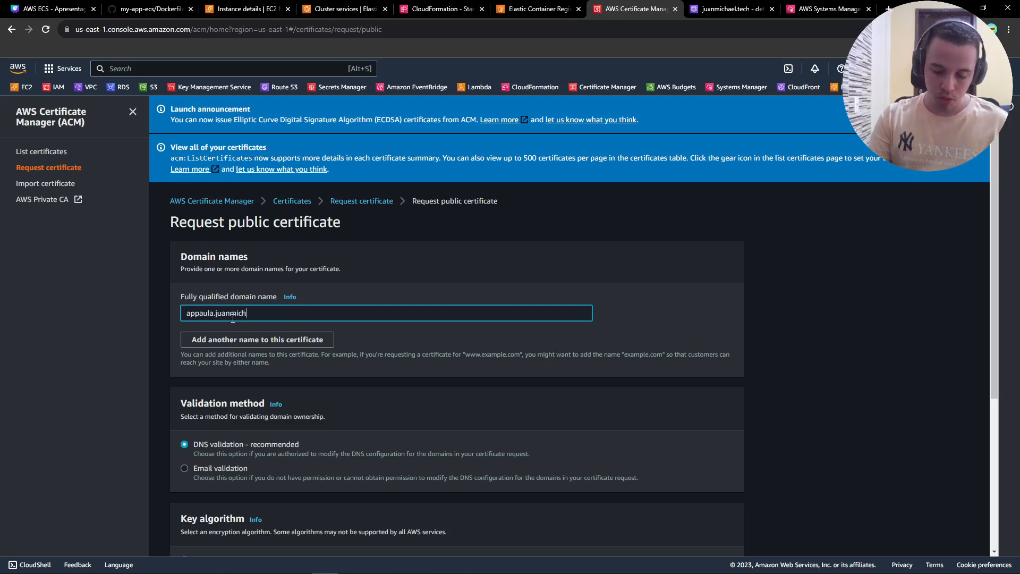
text(ael.tech)
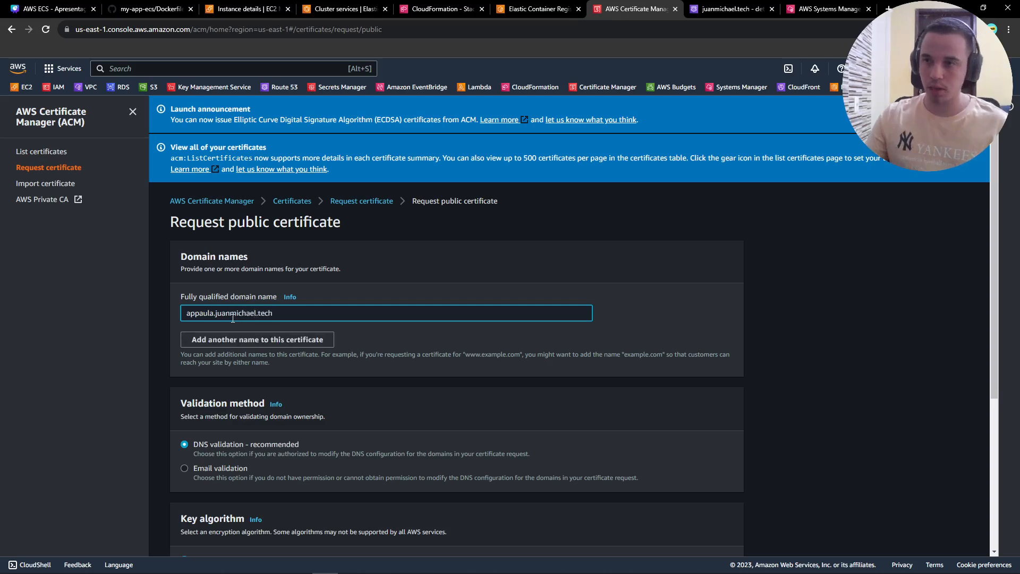
key(ctrl+a)
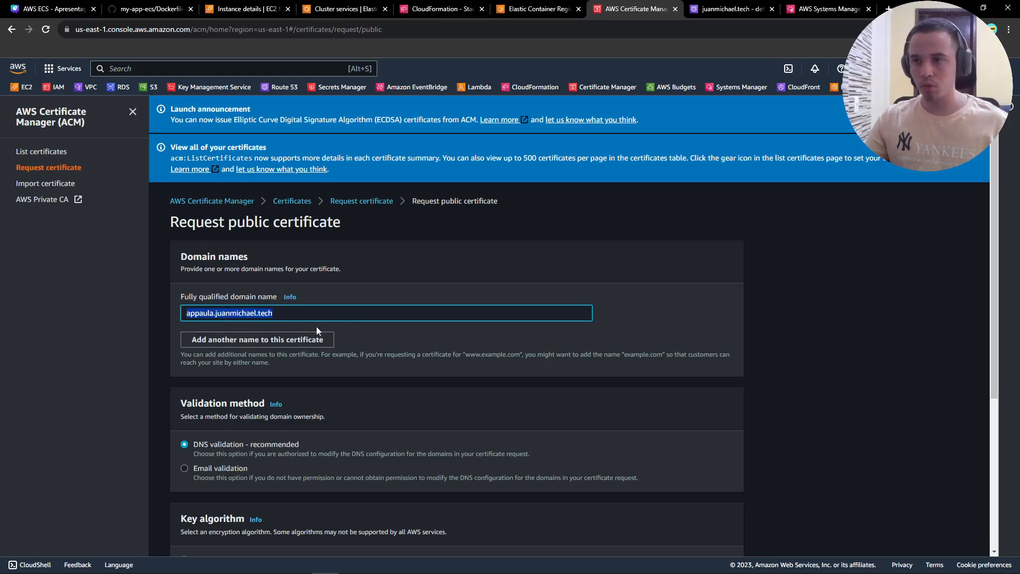
- Submit the certificate request with DNS validation and the RSA 2048 key algorithm
scroll(442, 328, down, 1)
scroll(556, 416, down, 4)
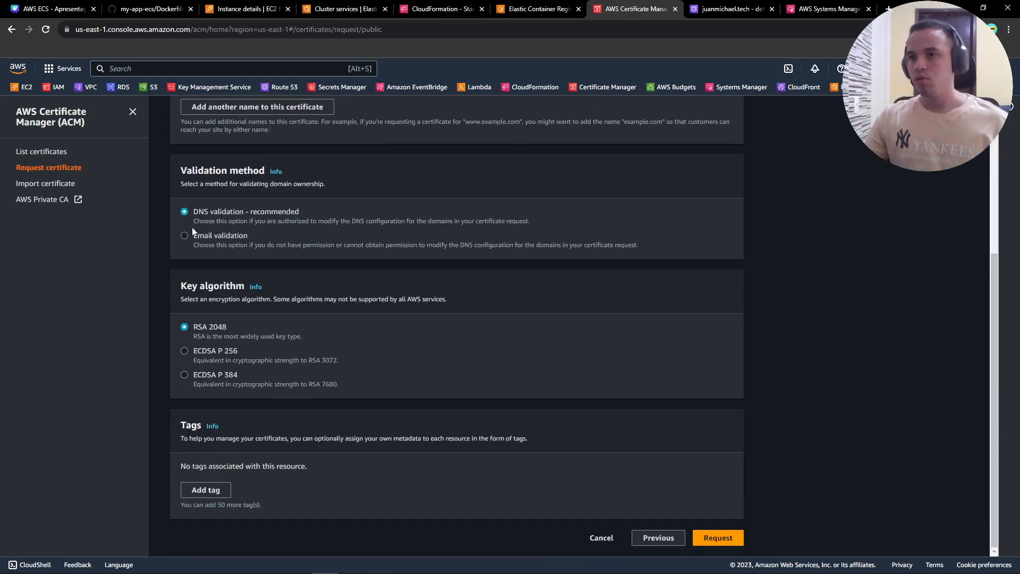
drag(194, 213, 233, 213)
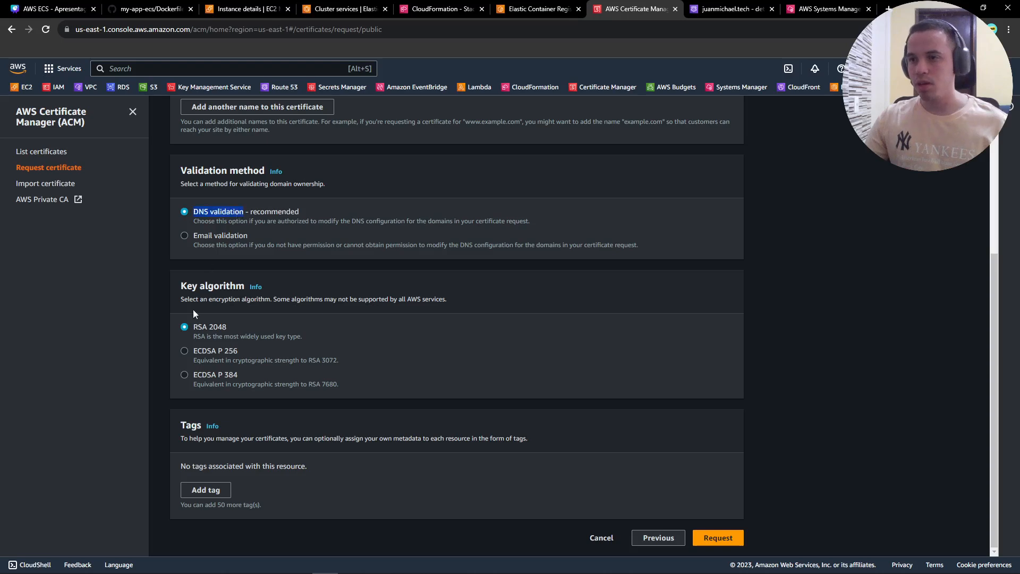
drag(196, 325, 228, 324)
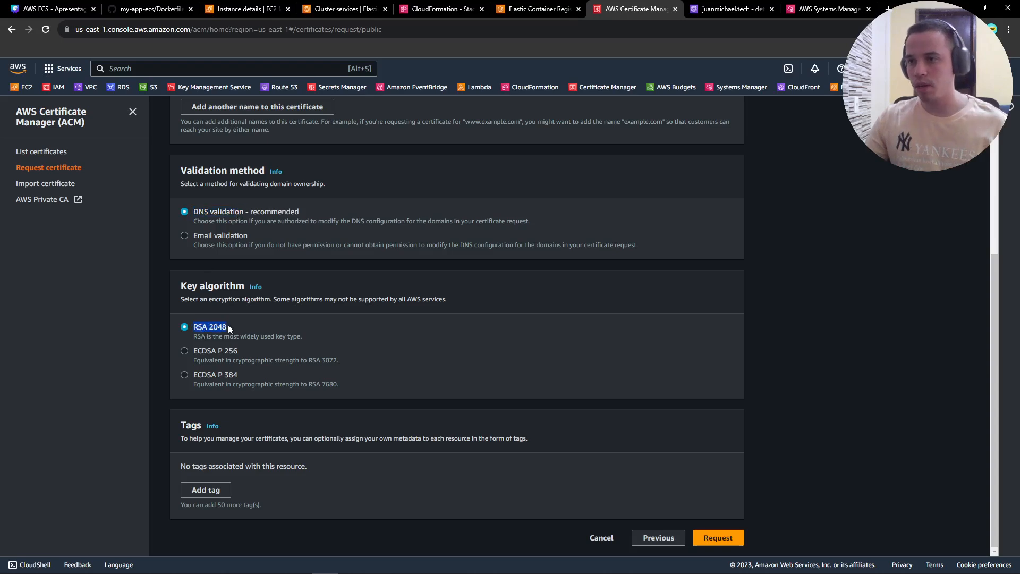
click(720, 541)
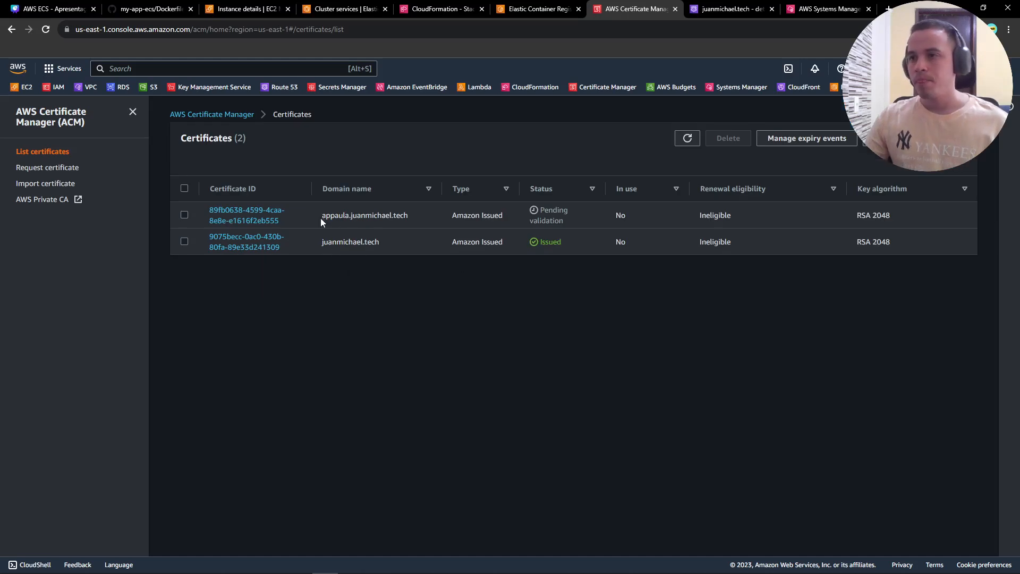
- Open the new appaula certificate and examine its CNAME name and CNAME value for domain validation
click(241, 215)
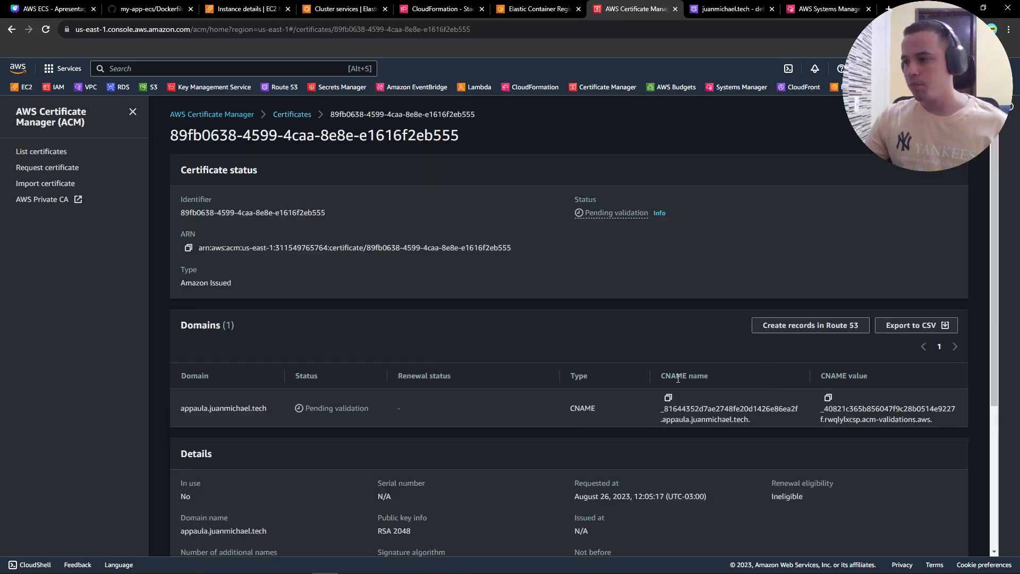
drag(668, 374, 719, 376)
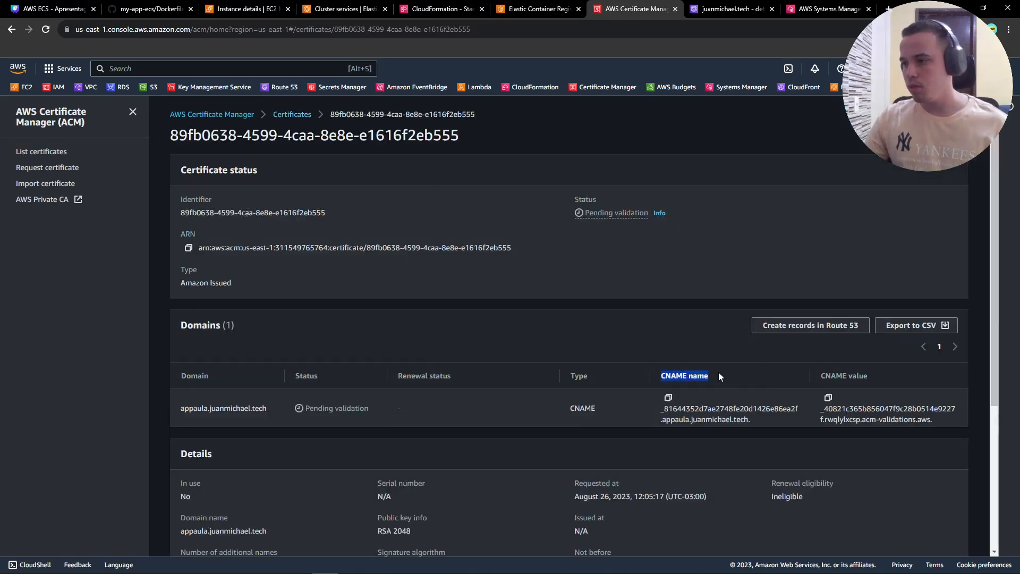
triple_click(834, 376)
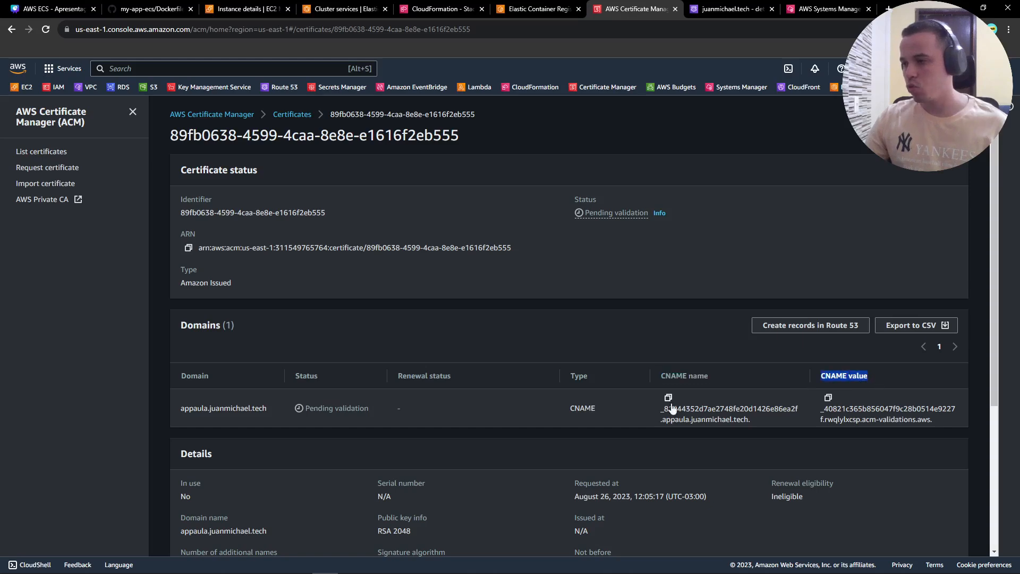
- Start a new record in the Route 53 hosted zone and set its record type to CNAME
click(736, 6)
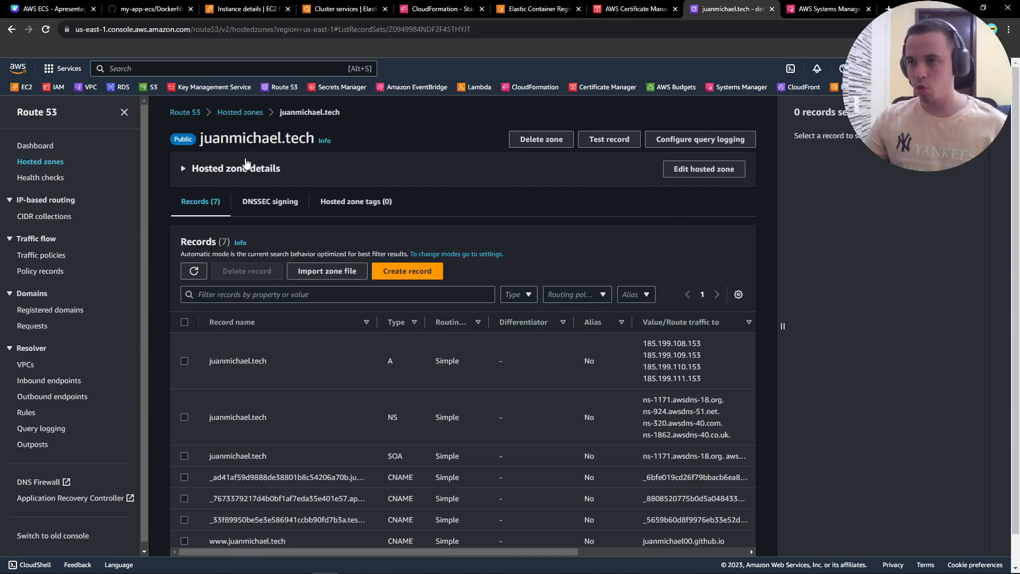
scroll(410, 307, down, 1)
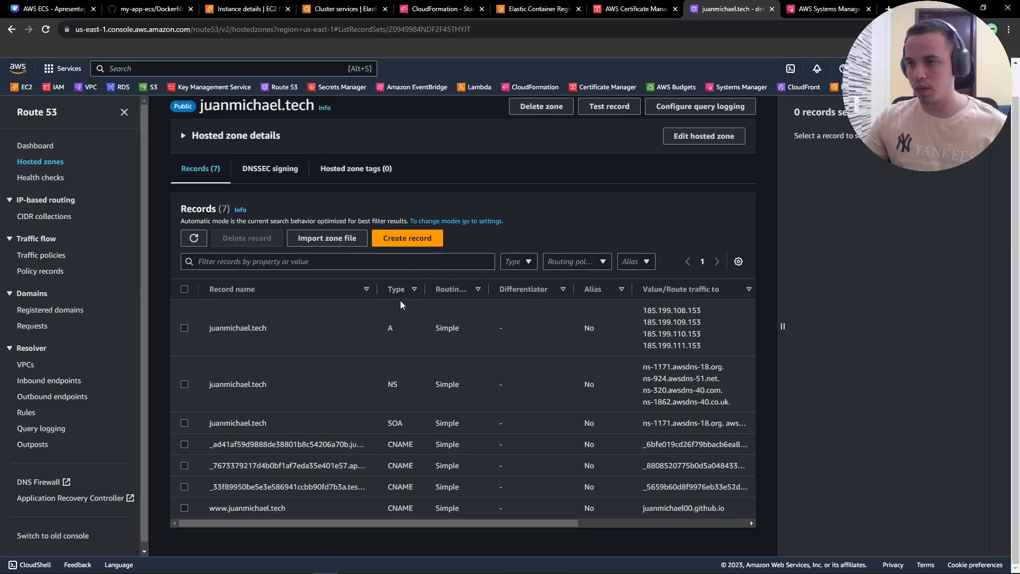
click(411, 240)
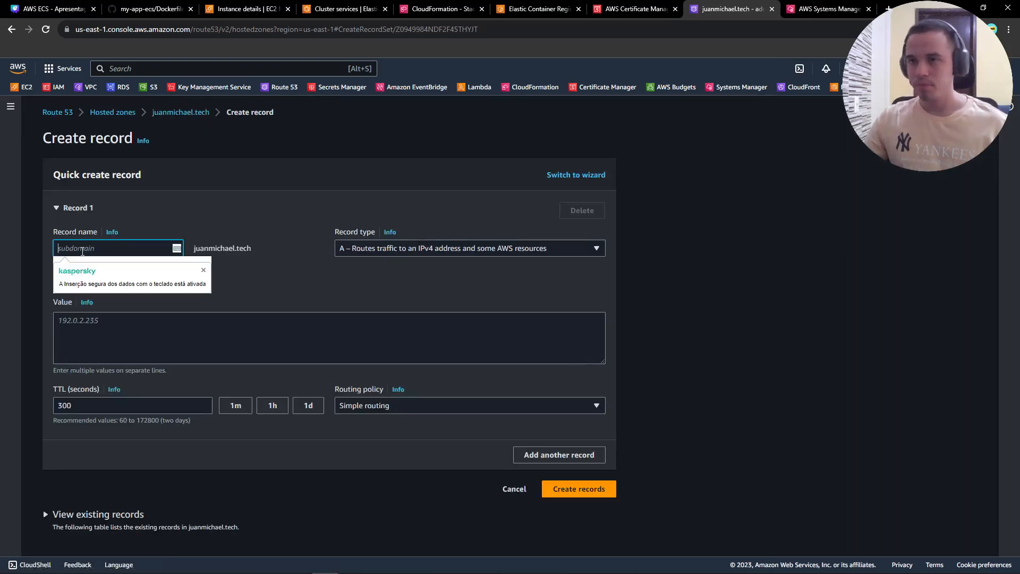
text(app)
key(BackSpace)
key(BackSpace)
key(BackSpace)
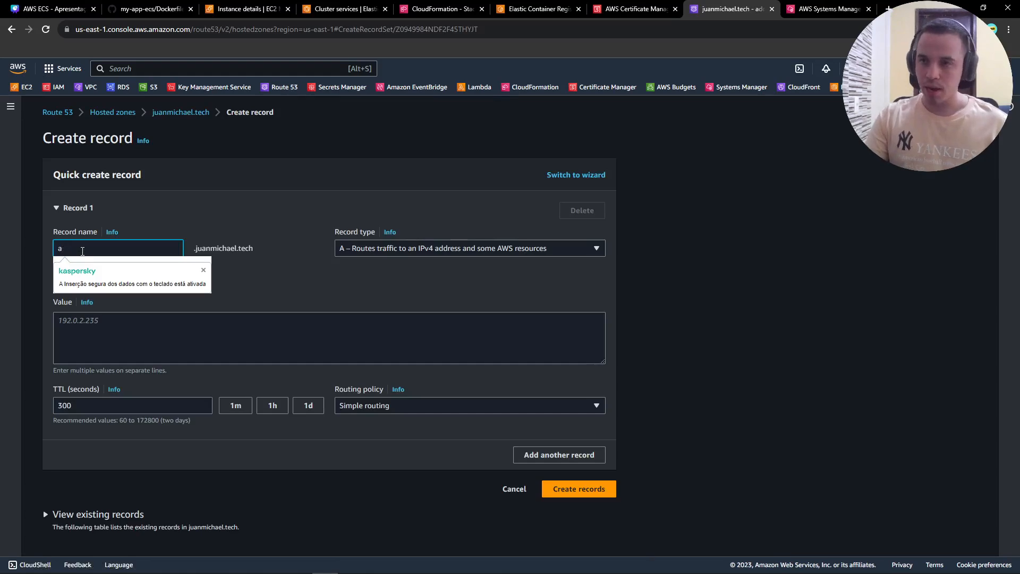
click(380, 249)
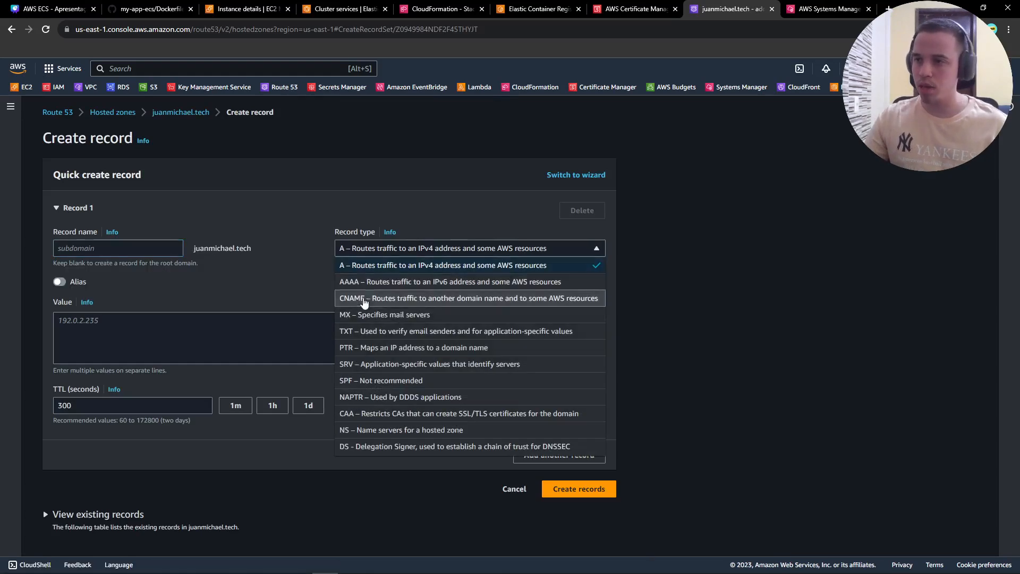
click(363, 298)
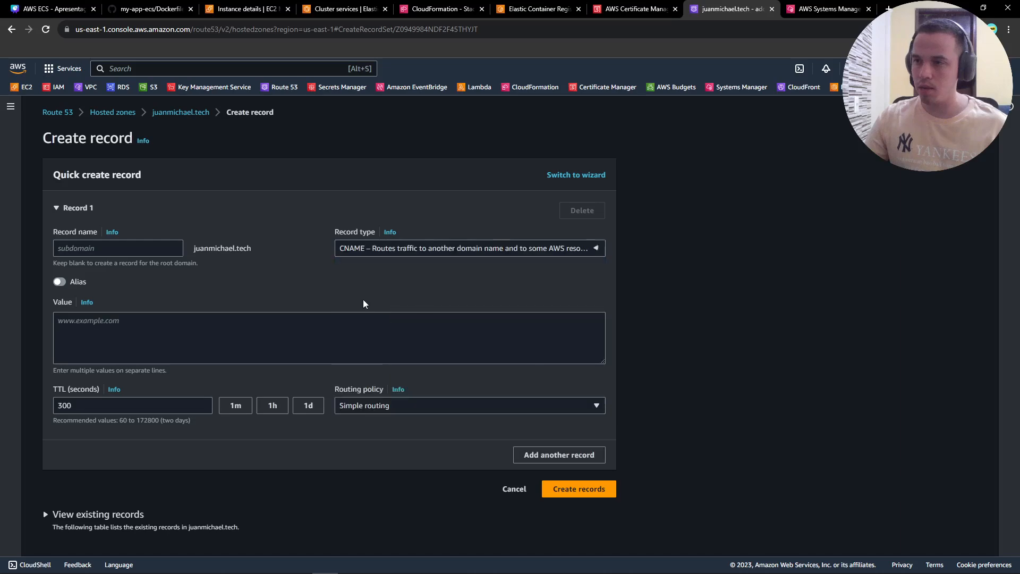
- Copy the appaula certificate's CNAME name into the record name, leaving out the root domain that the form already appends
click(99, 248)
click(653, 11)
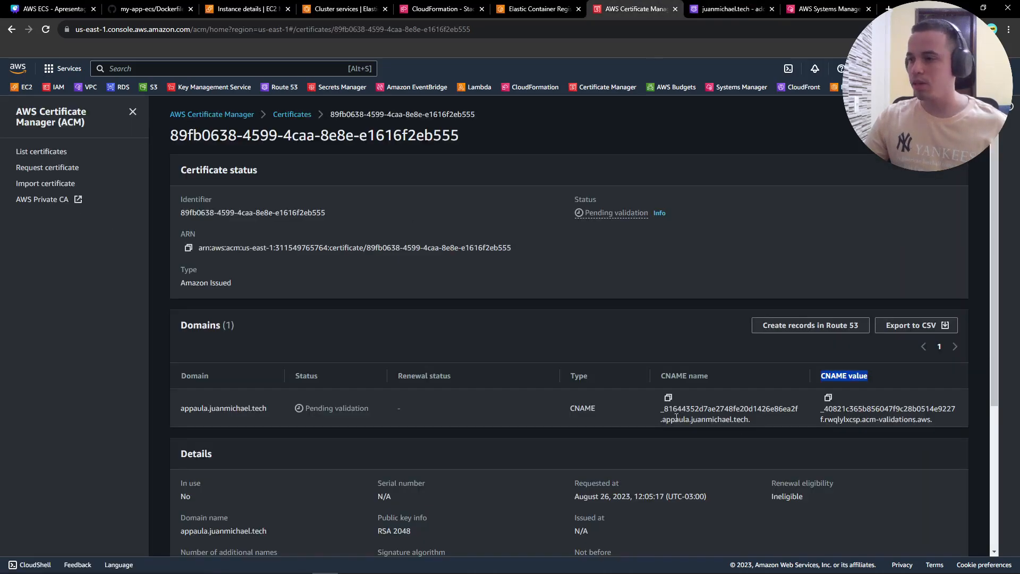
click(668, 397)
click(730, 9)
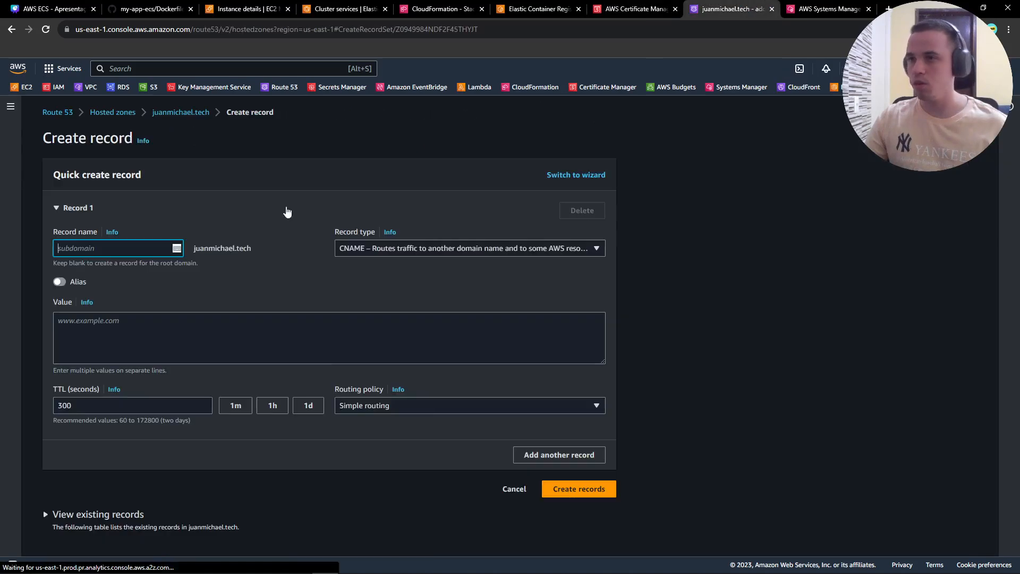
key(ctrl+v)
drag(180, 250, 126, 245)
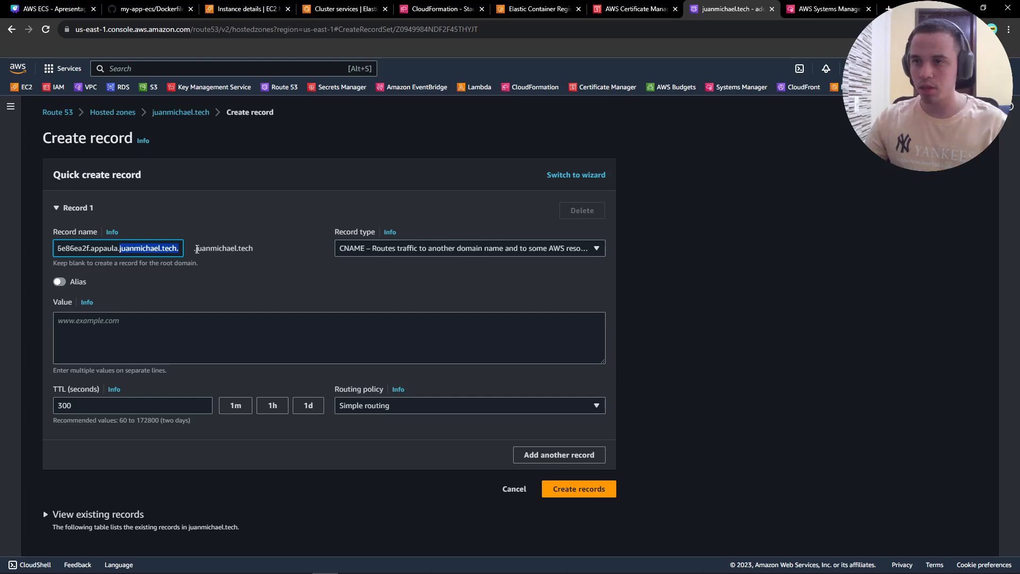
drag(194, 248, 267, 252)
drag(167, 248, 221, 246)
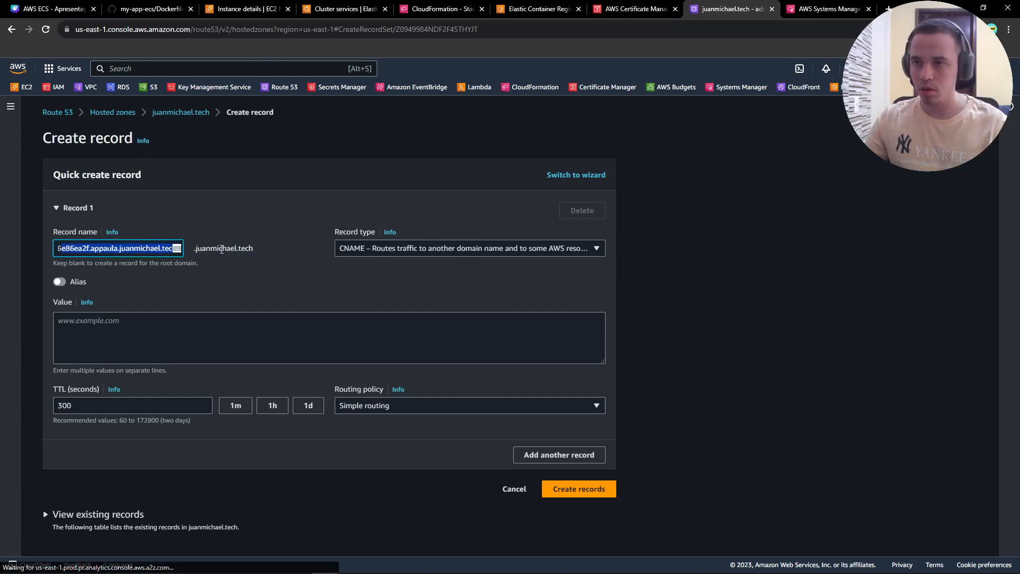
key(Right)
key(BackSpace)
key(BackSpace)
key(BackSpace)
key(BackSpace)
key(BackSpace)
key(BackSpace)
key(BackSpace)
key(BackSpace)
key(BackSpace)
key(BackSpace)
key(BackSpace)
key(BackSpace)
key(BackSpace)
key(BackSpace)
key(BackSpace)
key(BackSpace)
key(BackSpace)
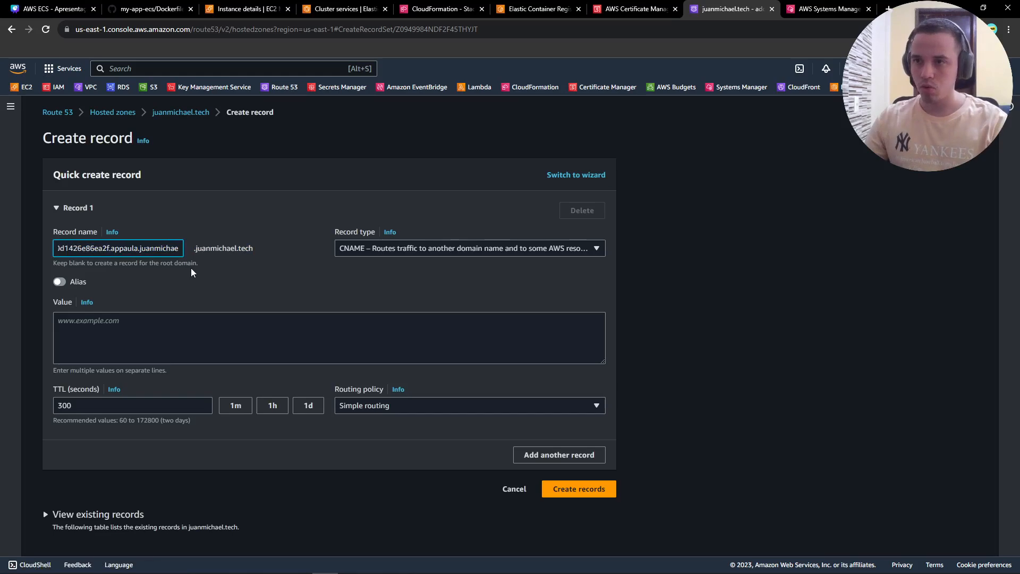
key(BackSpace)
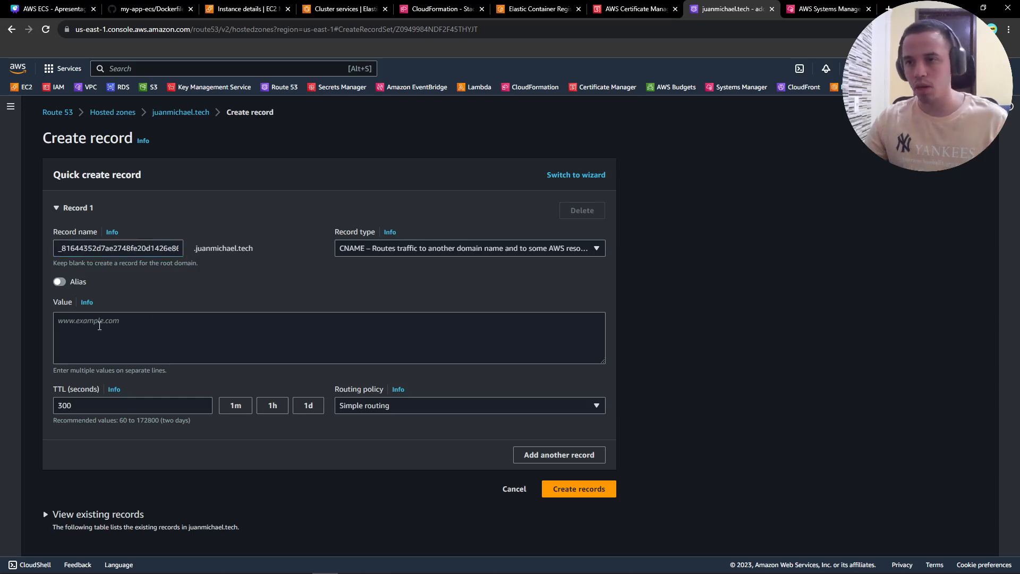
- Copy the certificate's CNAME value into the record's value and create the record
click(195, 319)
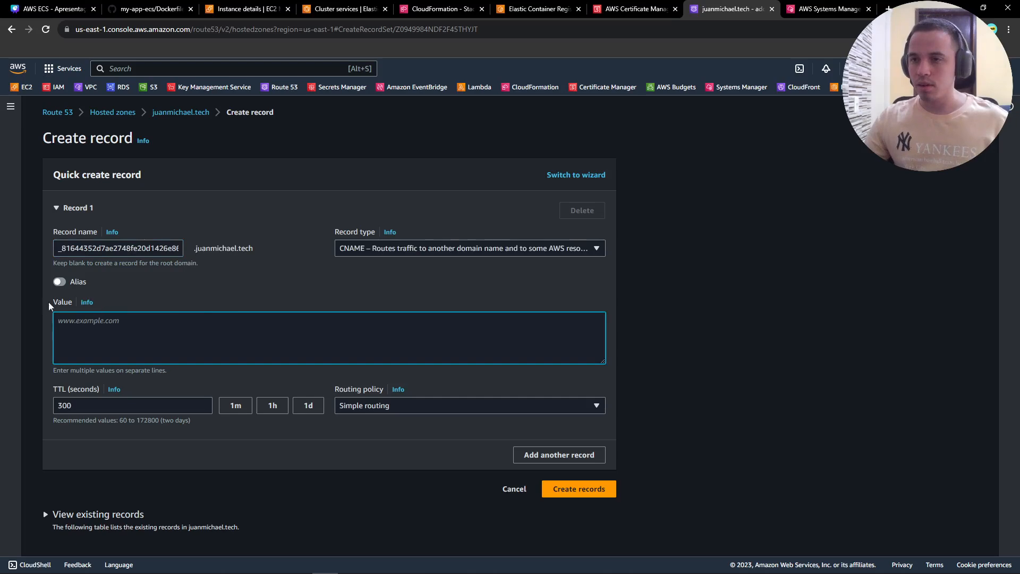
click(630, 7)
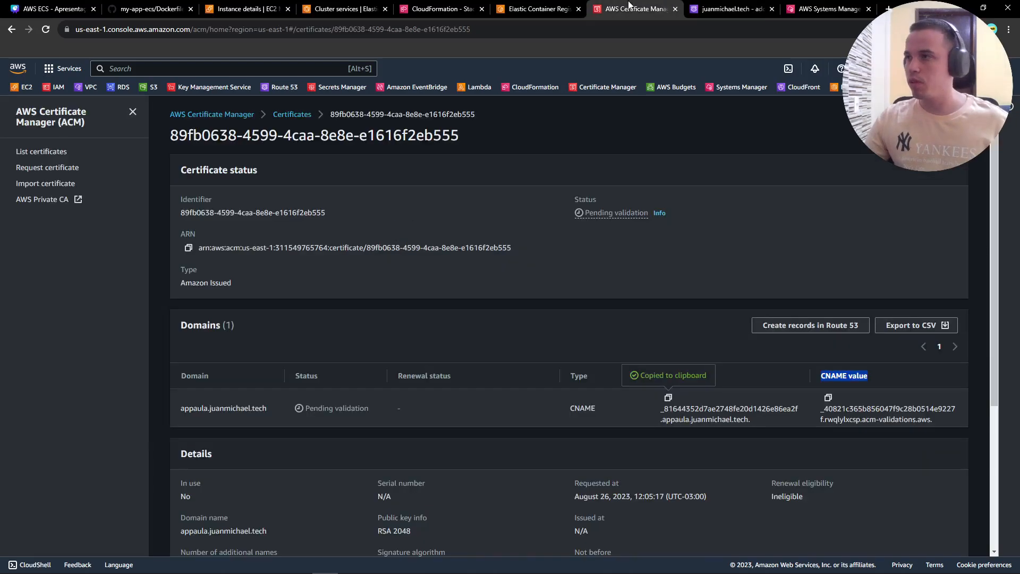
click(827, 397)
click(730, 8)
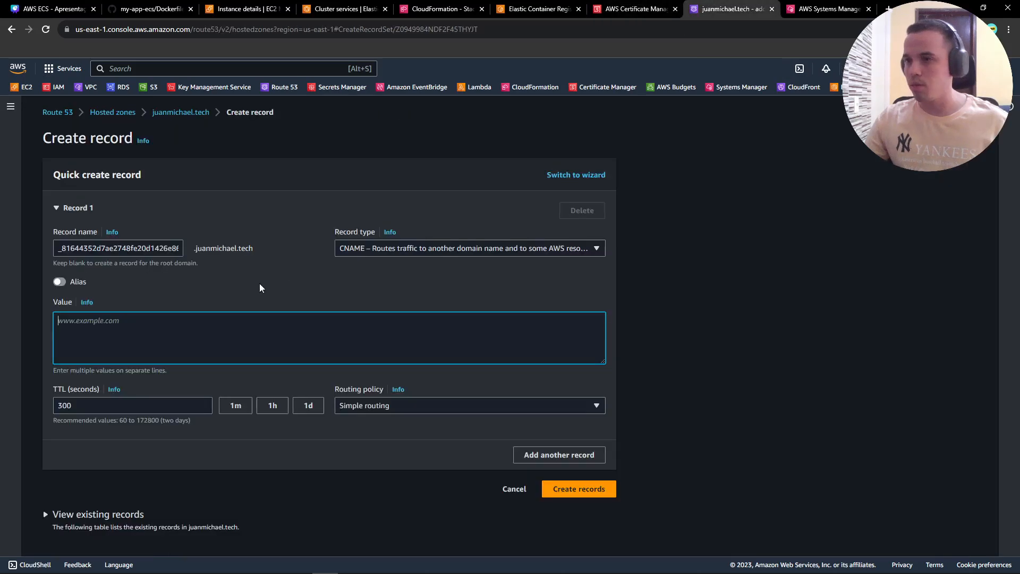
key(ctrl+v)
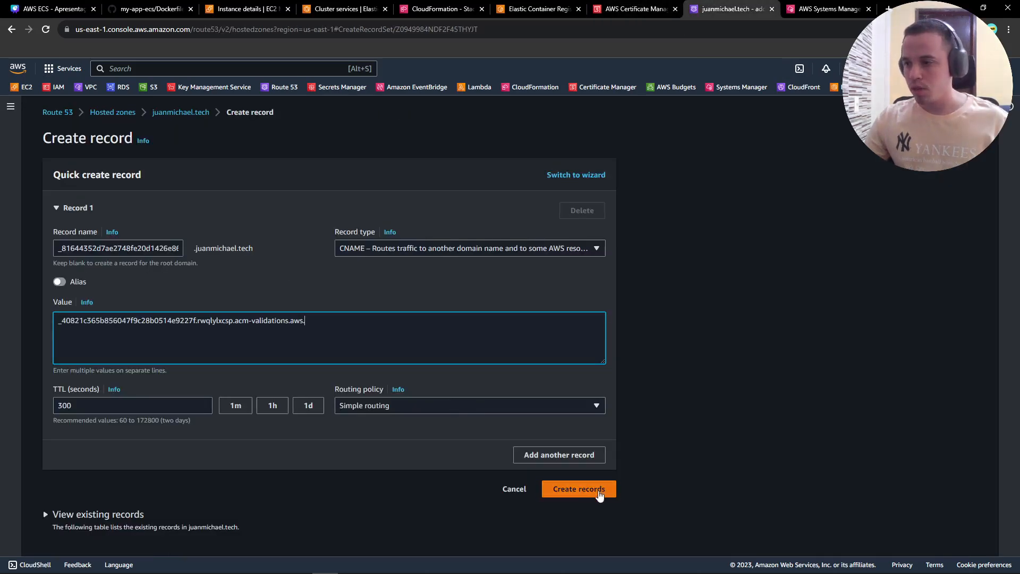
click(578, 489)
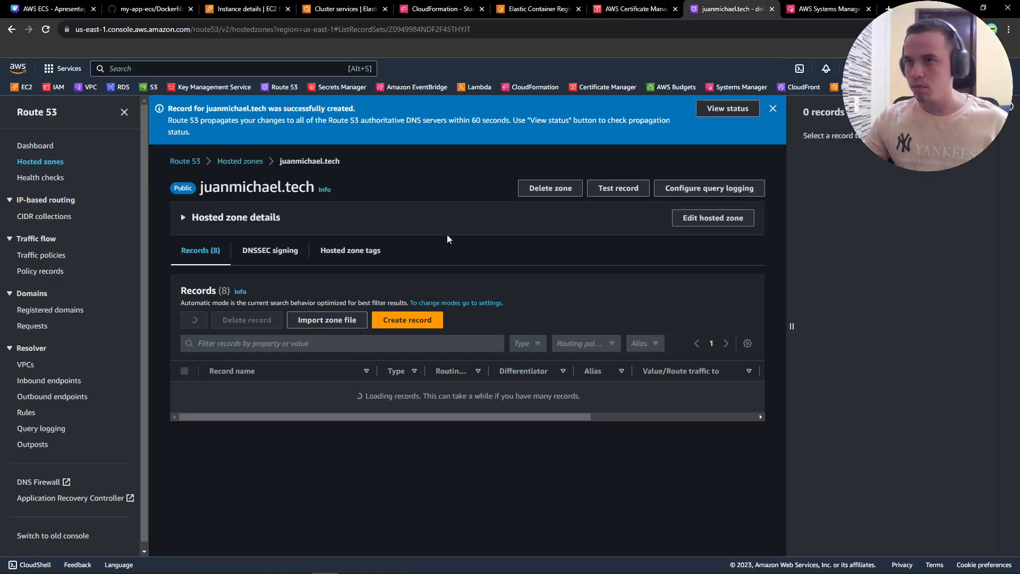
- Check the details of the new appaula CNAME record in the hosted zone's record list
scroll(286, 474, down, 2)
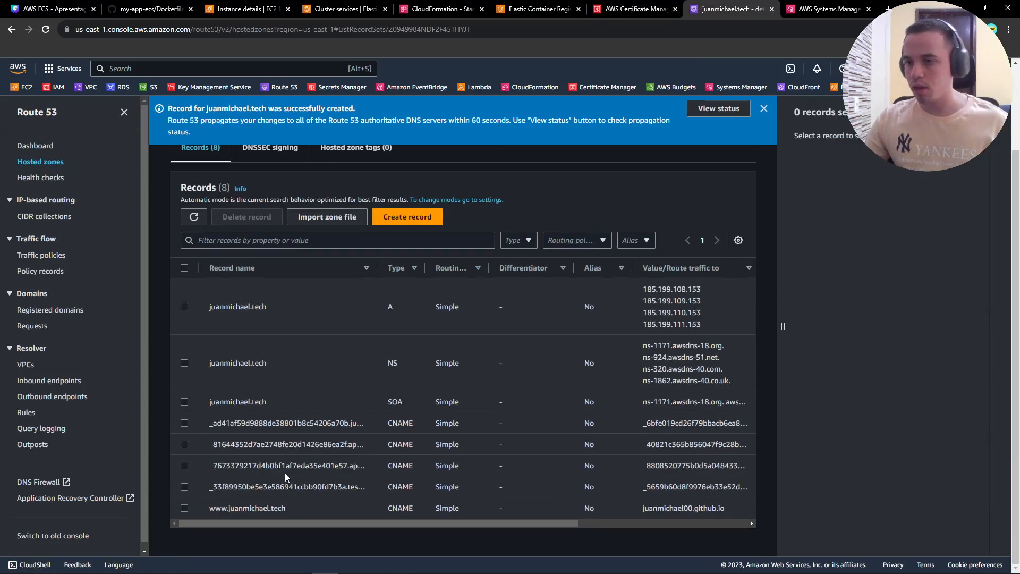
drag(375, 272, 408, 286)
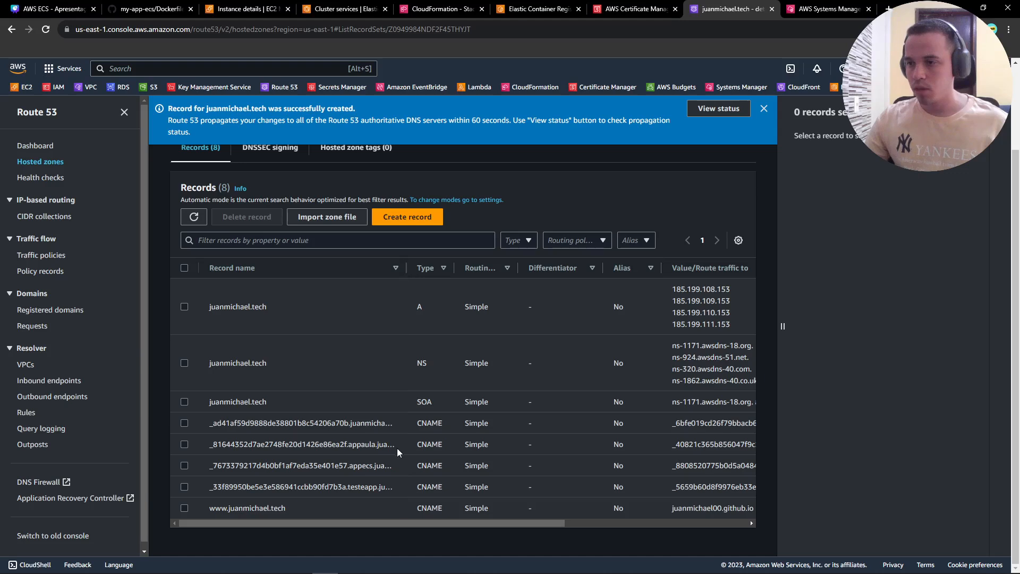
click(184, 444)
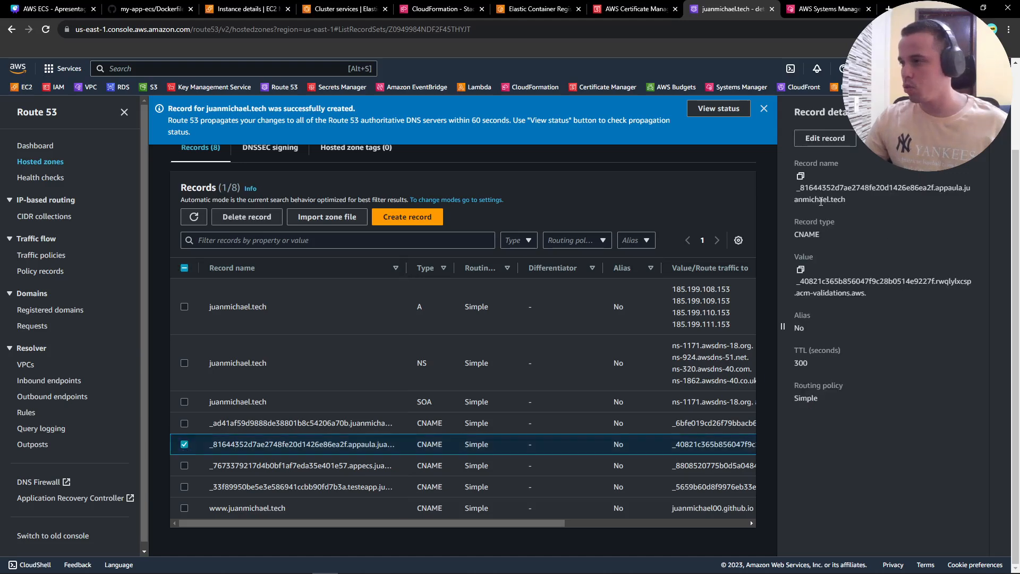
- Return to the certificate list in Certificate Manager and refresh it to check the appaula certificate's status
click(607, 6)
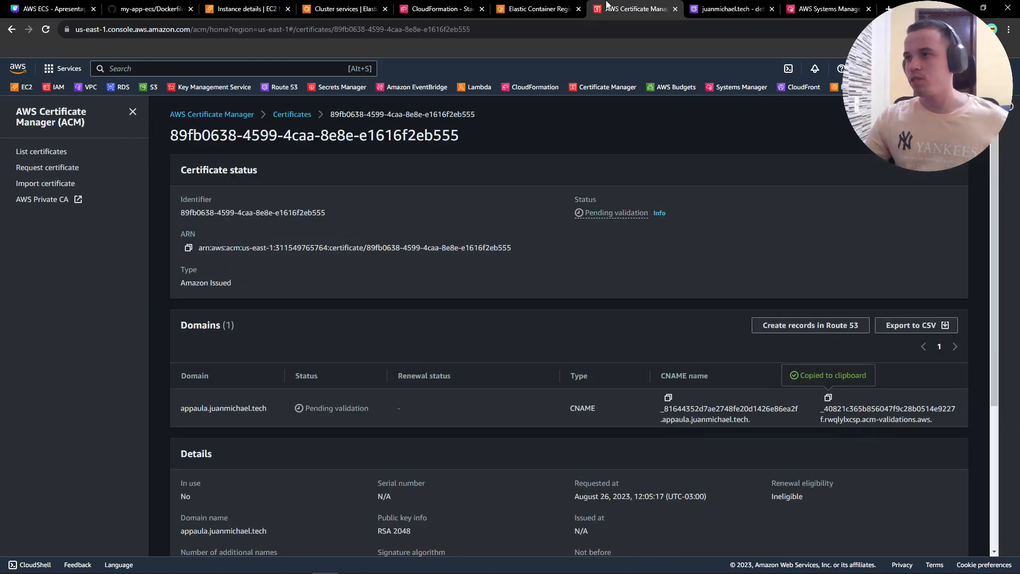
click(303, 114)
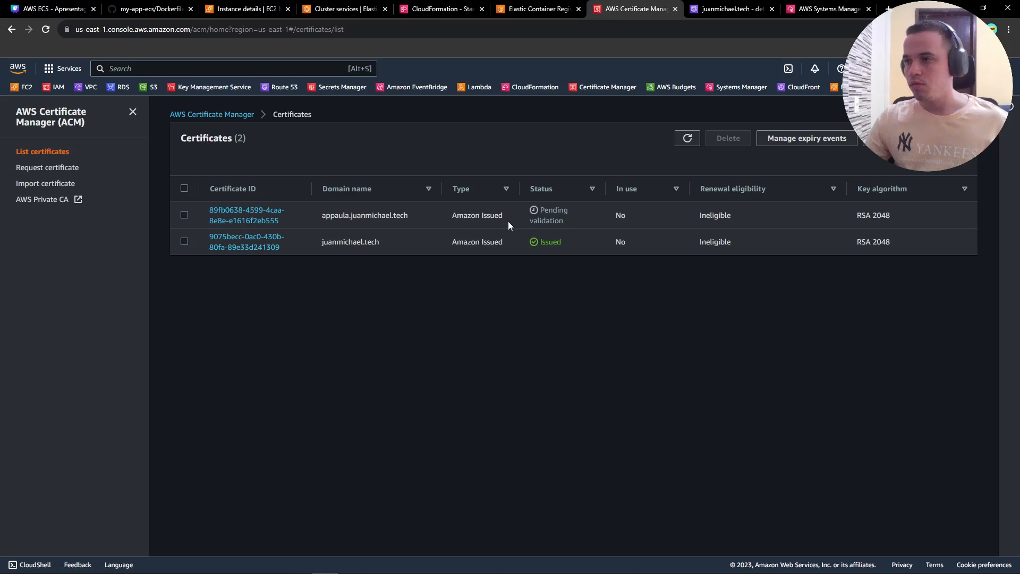
click(687, 138)
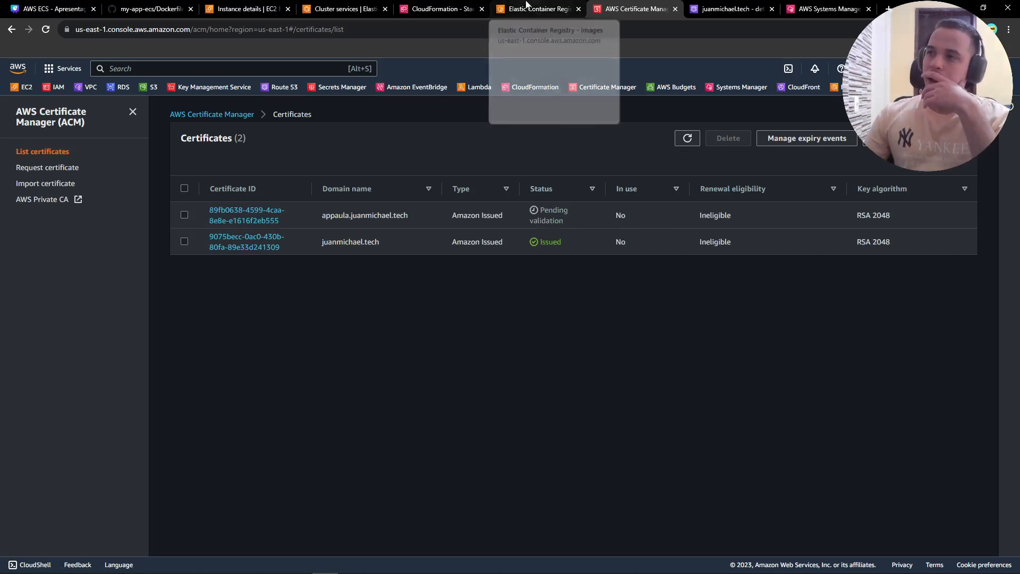
- Open app-service in the ECS cluster cluster-app and examine its tasks and their containers
click(346, 9)
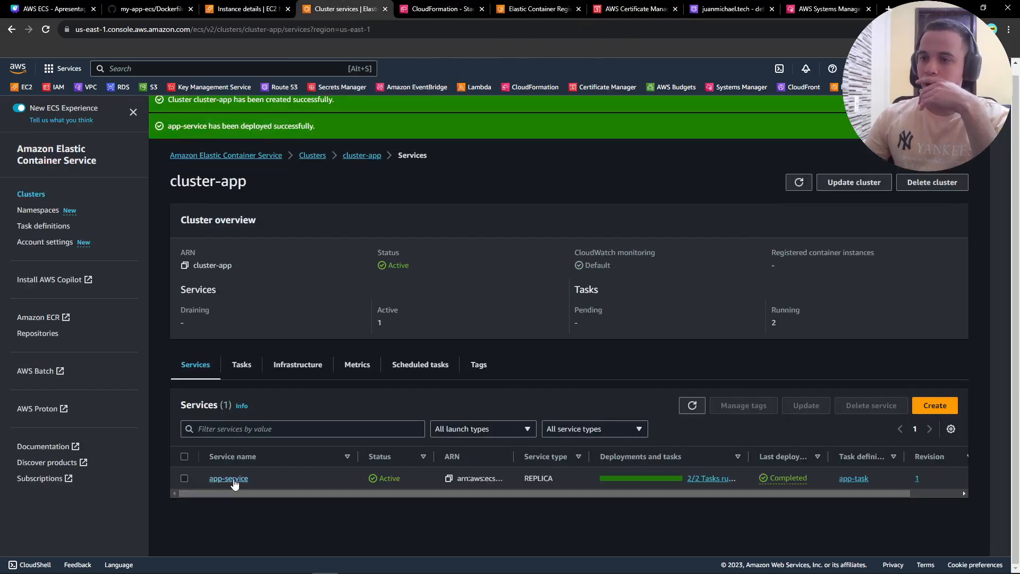
click(234, 479)
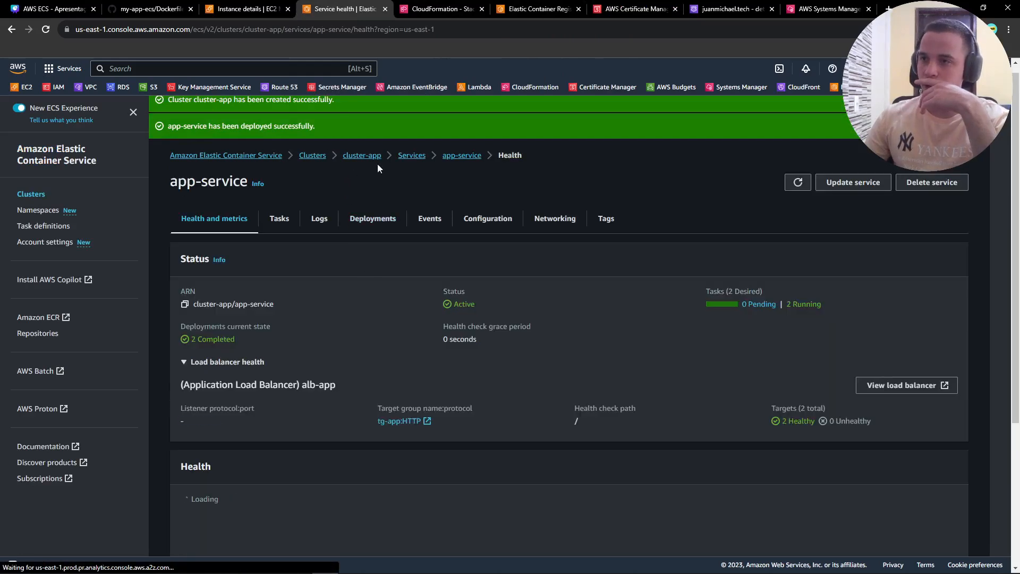
click(278, 222)
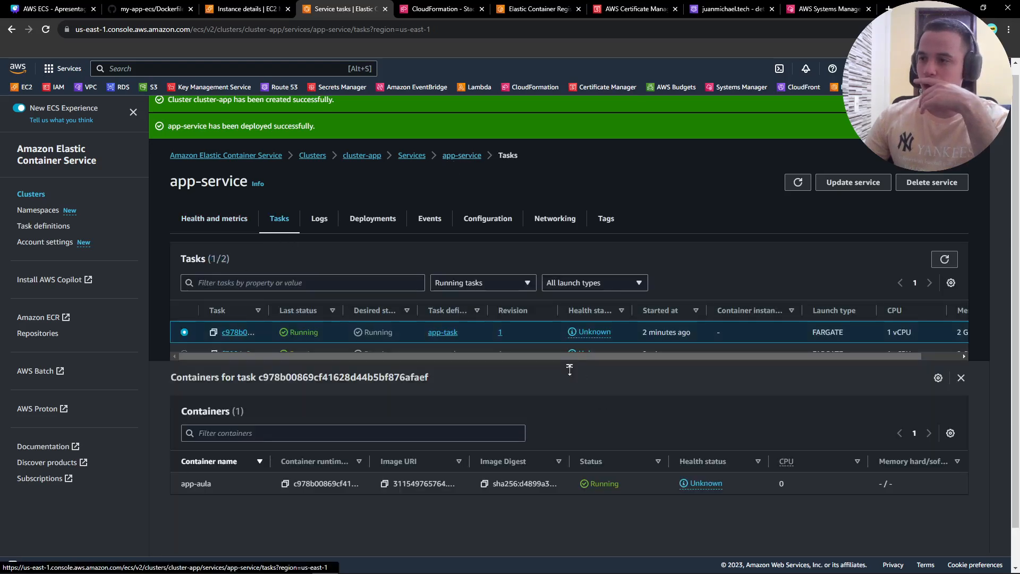
drag(570, 369, 579, 466)
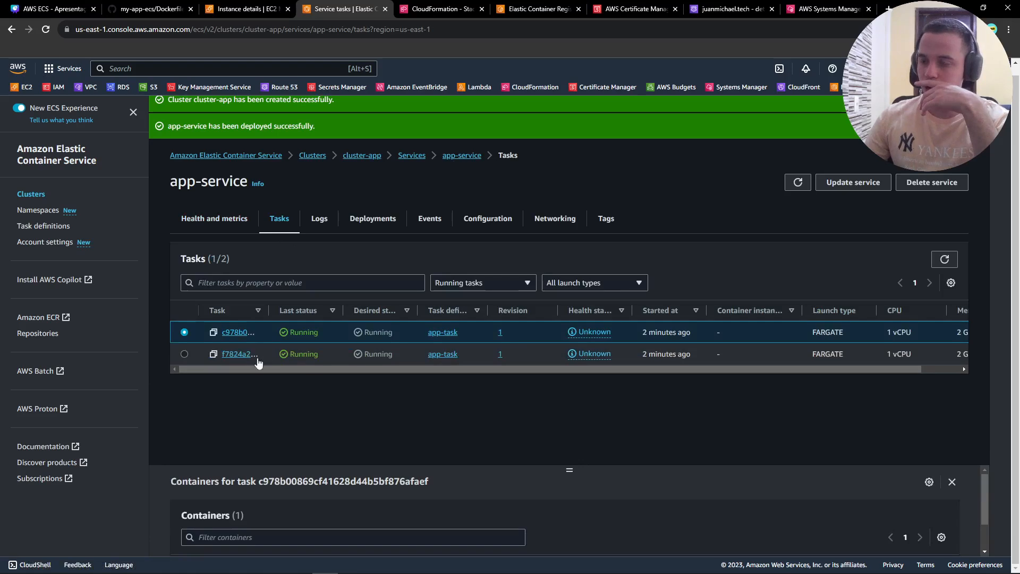
drag(268, 313, 319, 322)
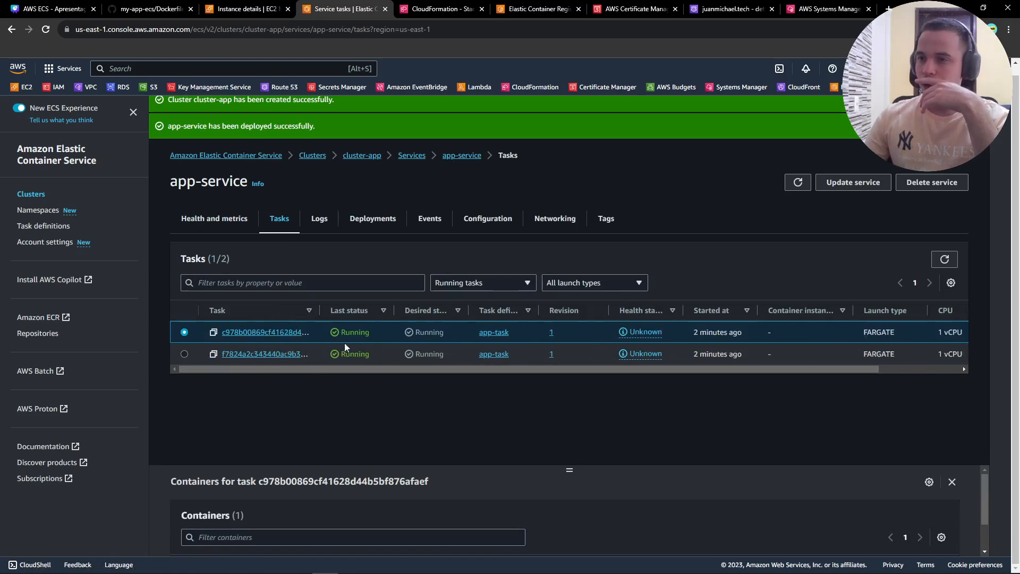
drag(570, 469, 579, 398)
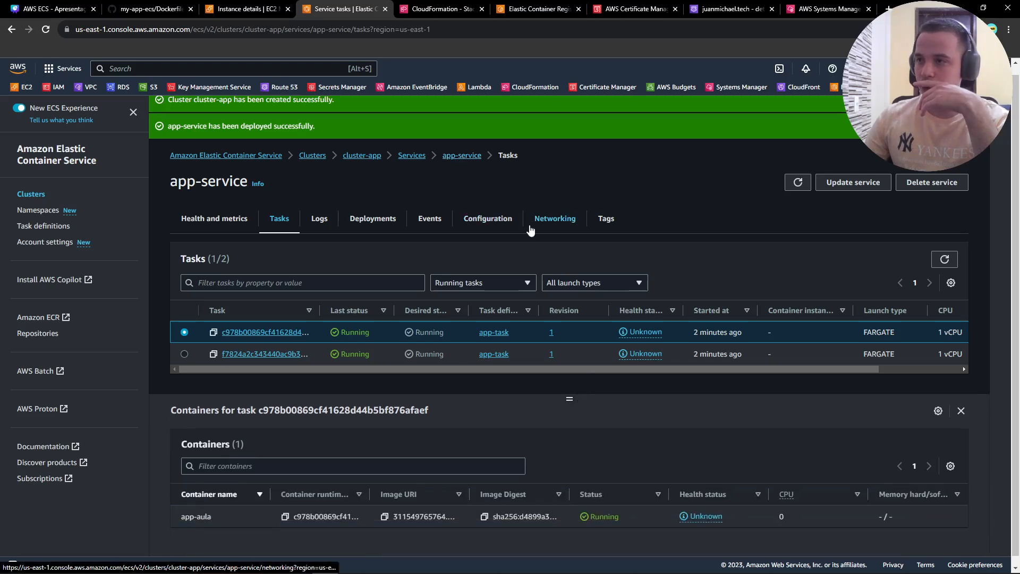
- Open the load balancer's DNS address from app-service's network configuration and look through the deployed site
click(547, 227)
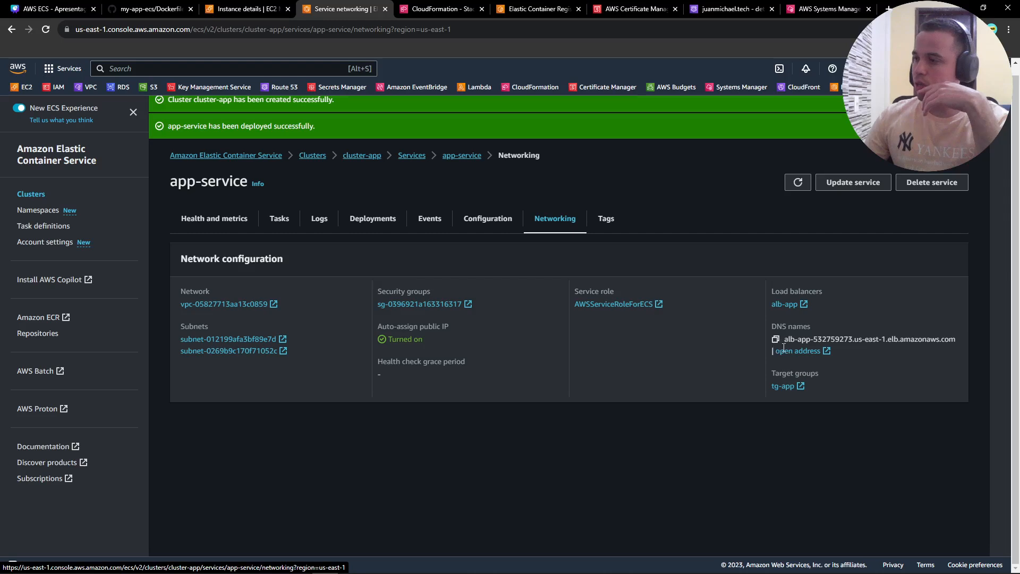
click(797, 351)
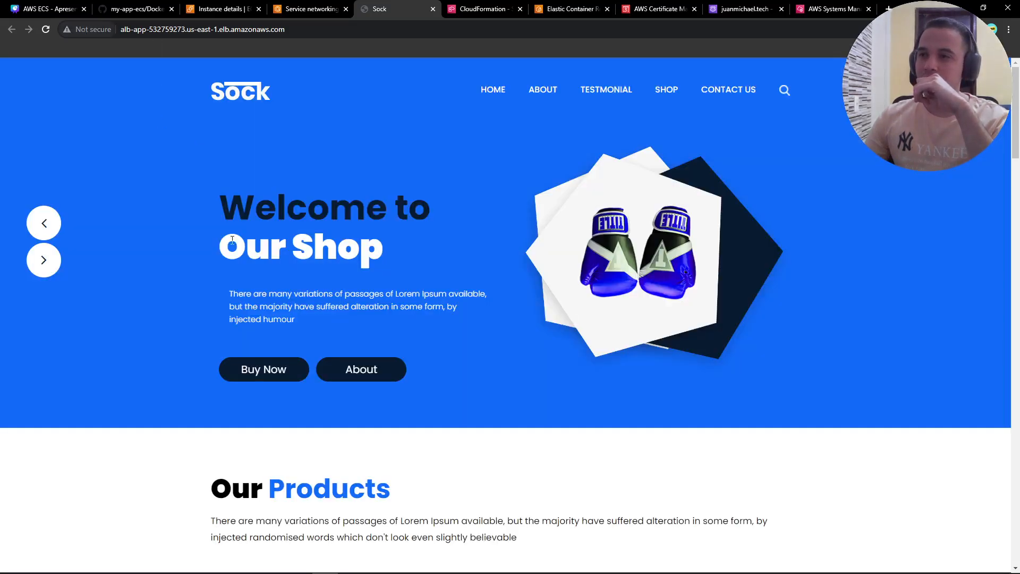
scroll(558, 400, down, 15)
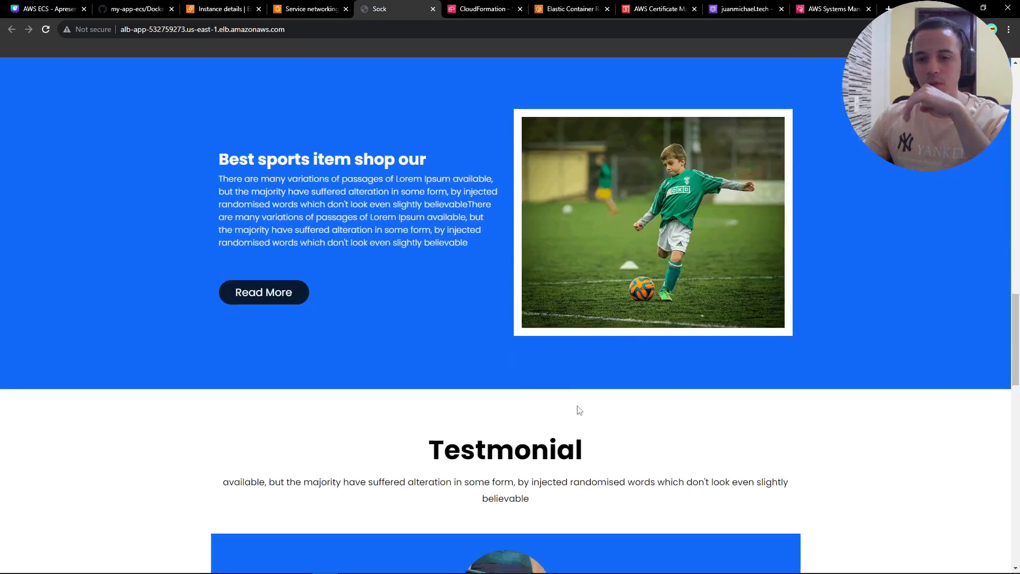
scroll(579, 410, down, 8)
scroll(616, 409, up, 20)
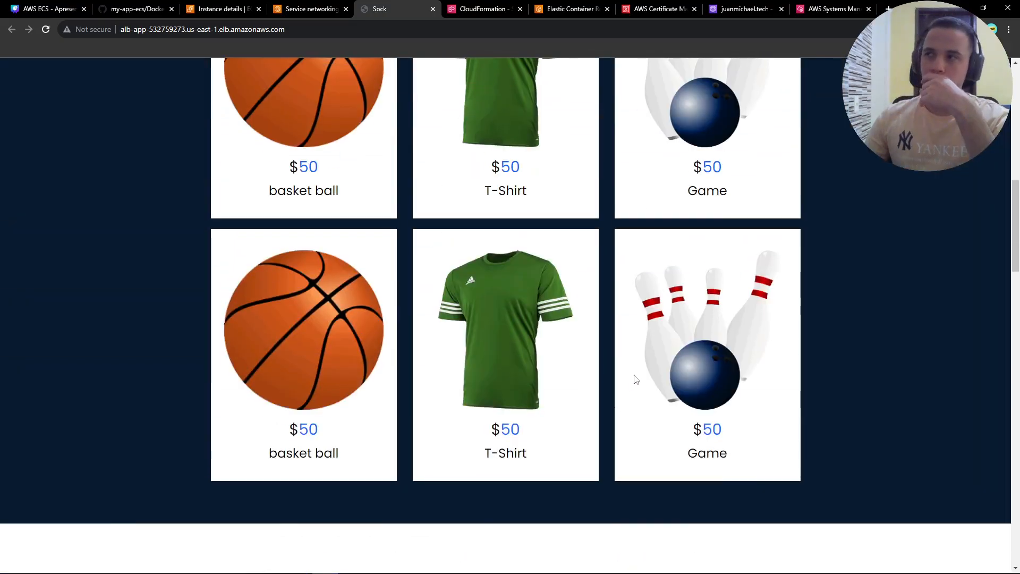
scroll(636, 379, up, 8)
- Refresh the Certificate Manager list again to recheck the appaula certificate's validation status
click(656, 9)
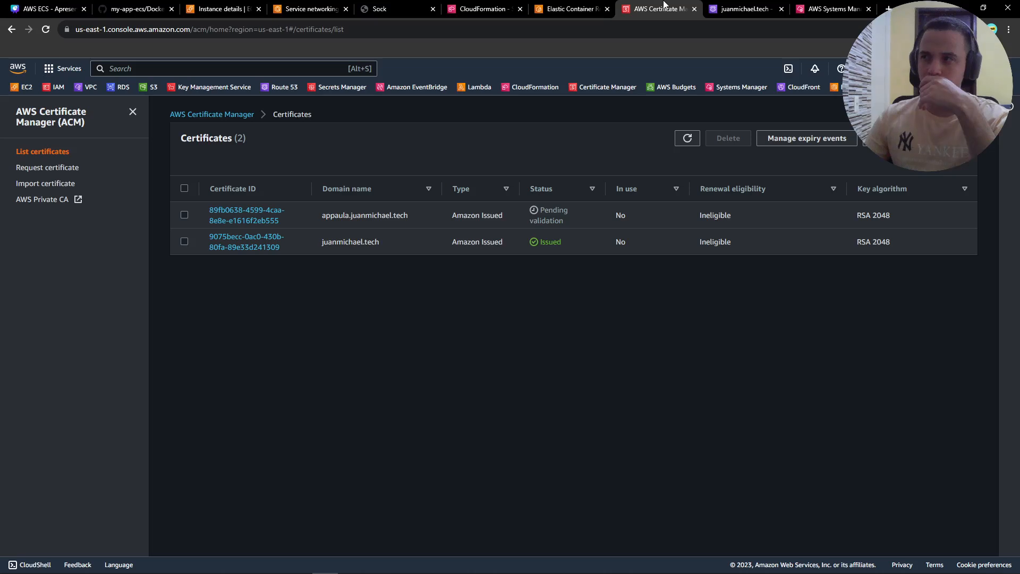
click(686, 139)
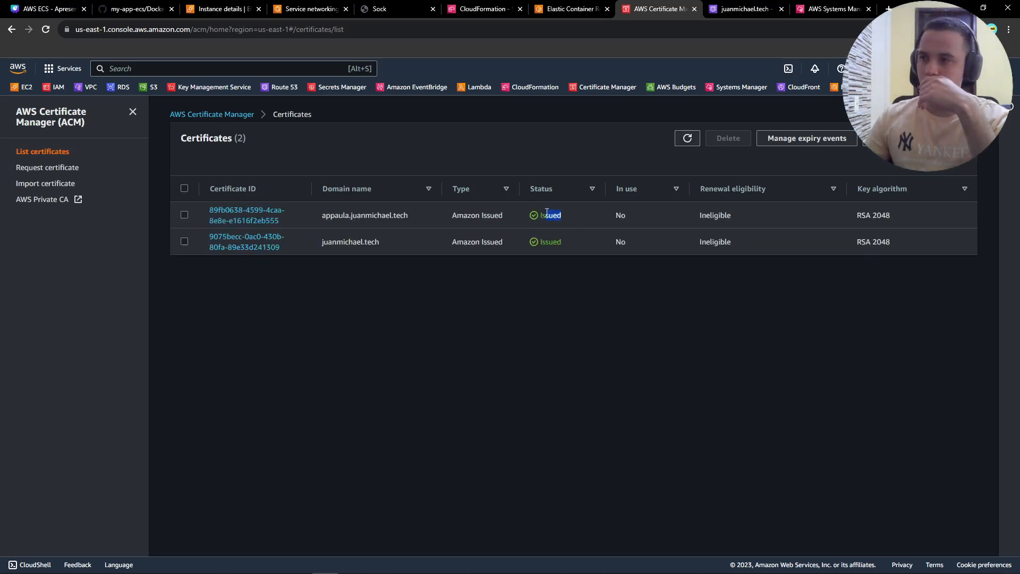
click(614, 327)
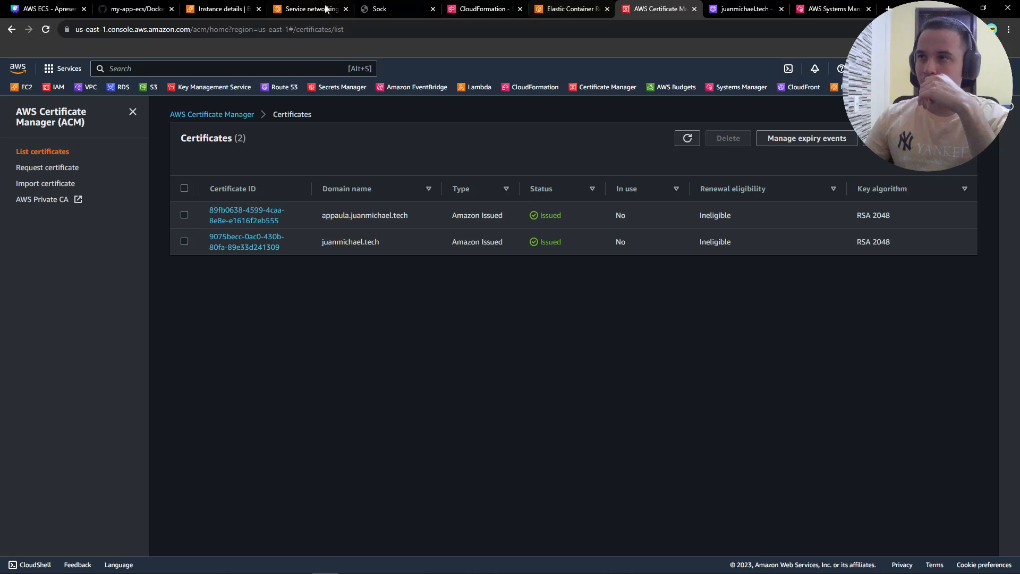
- Open the alb-app load balancer's details in EC2 and review its listeners and rules
click(241, 5)
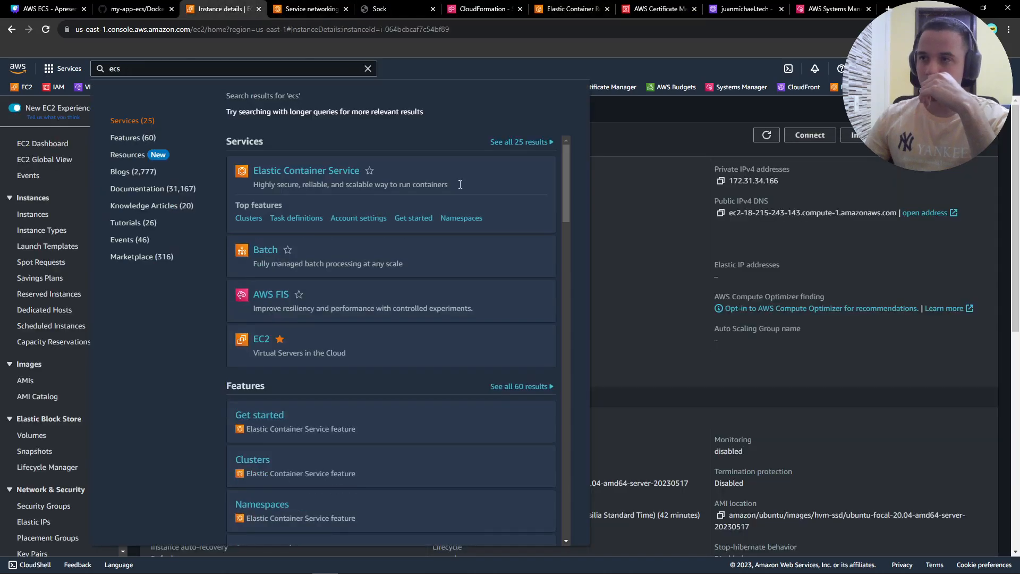
click(629, 178)
scroll(104, 288, down, 3)
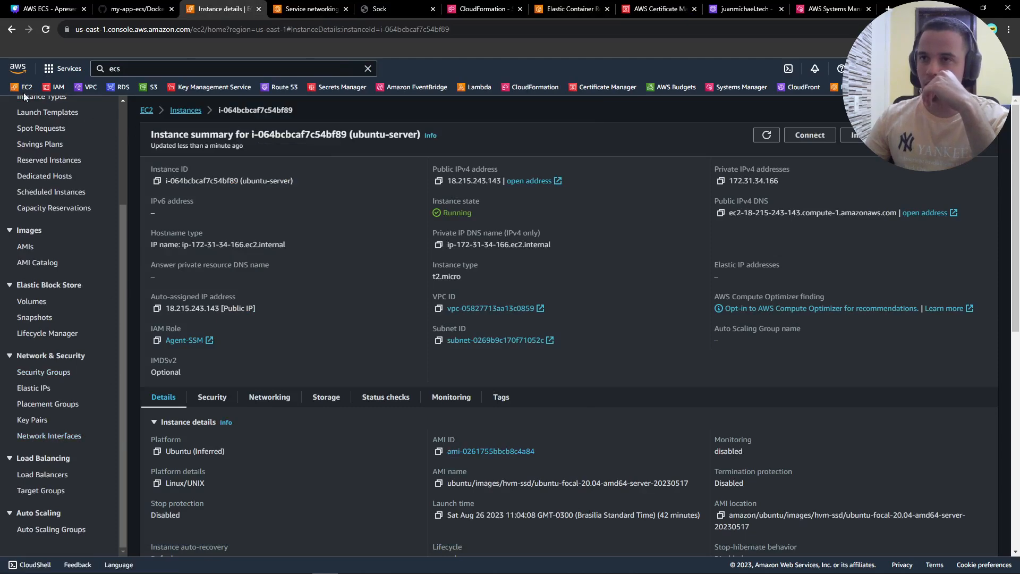
click(47, 478)
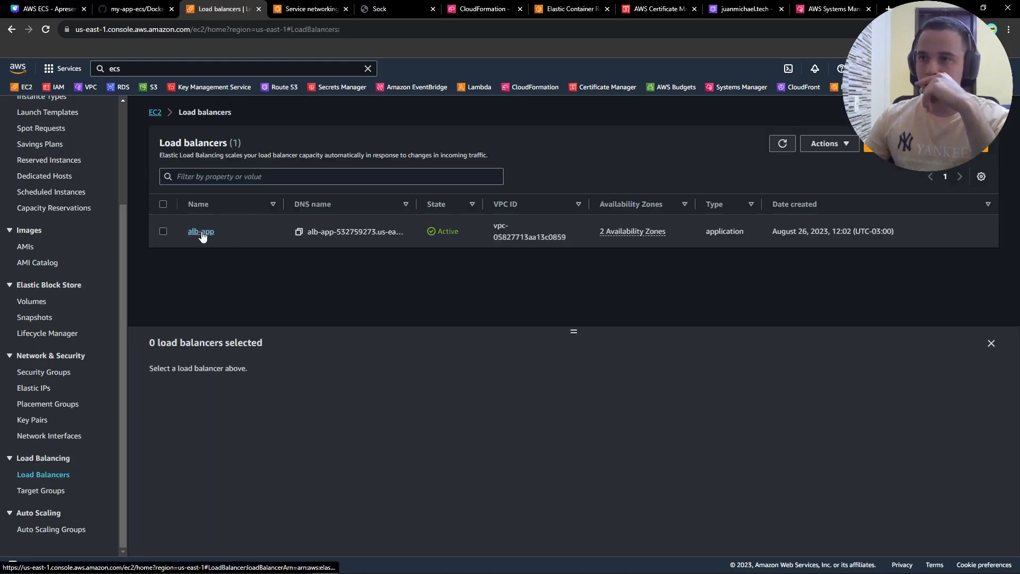
click(201, 232)
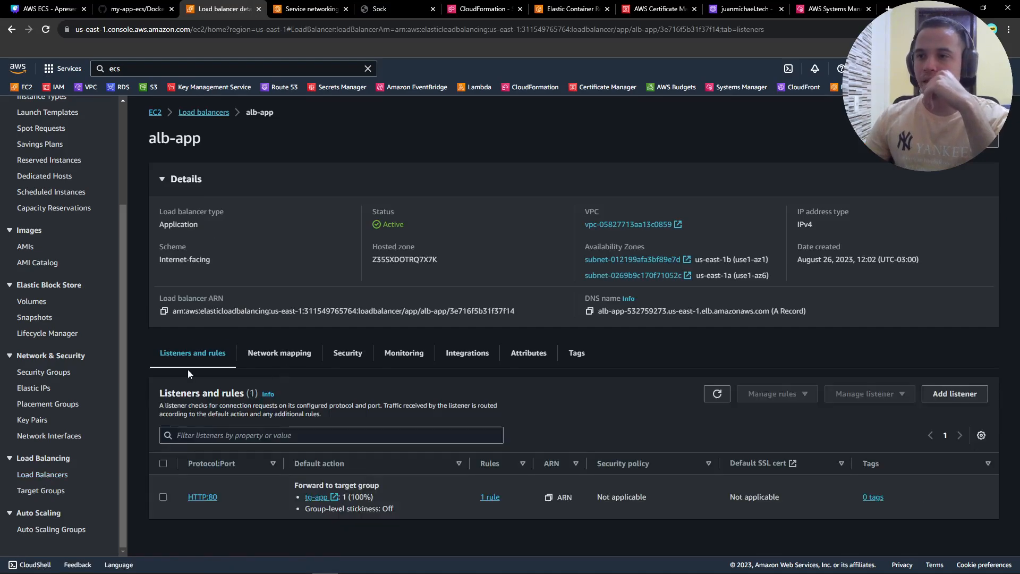
drag(237, 502, 187, 499)
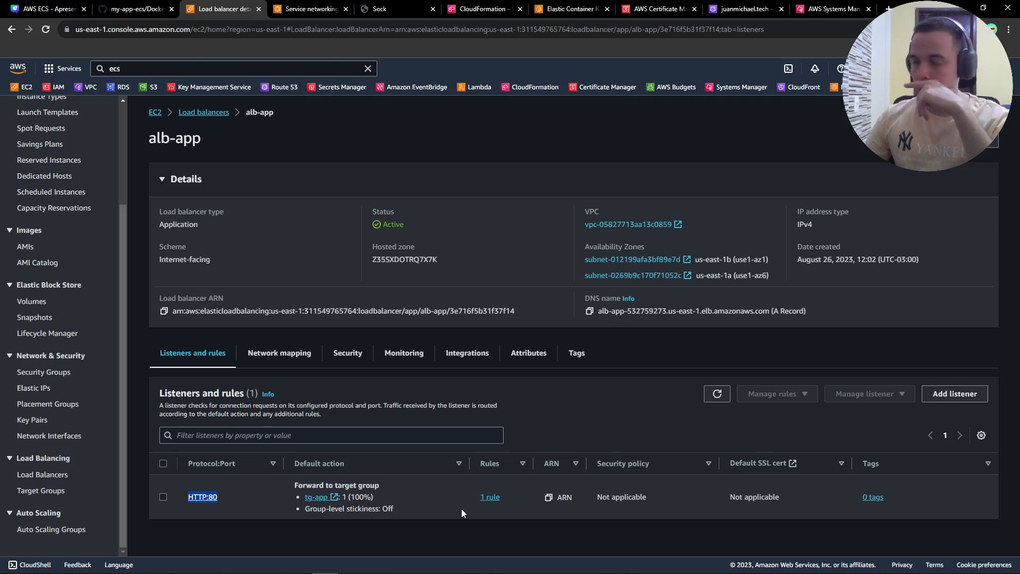
- Start a new alb-app listener with protocol HTTPS on port 443, forwarding to the target group tg-app
click(948, 398)
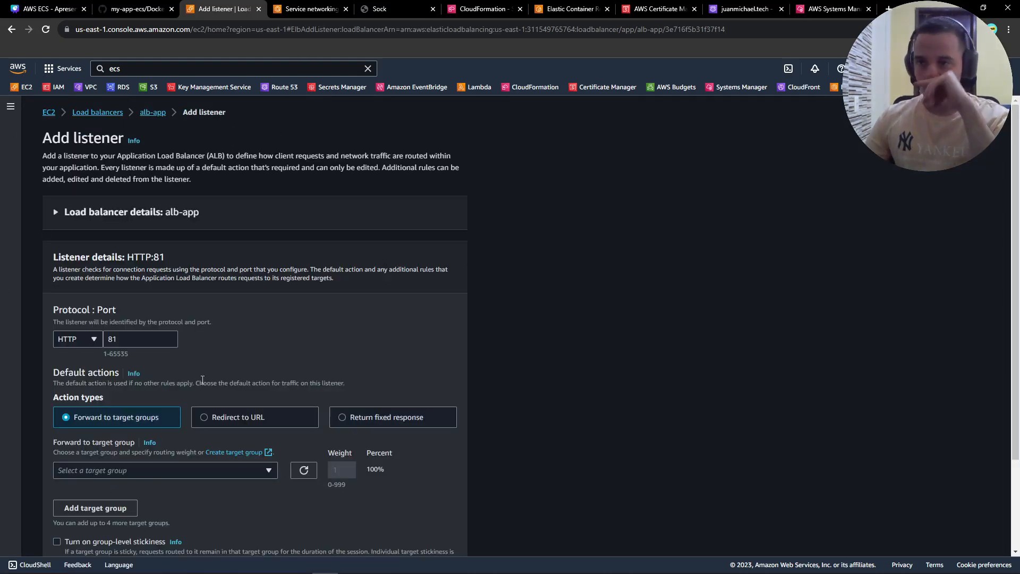
scroll(200, 366, down, 2)
scroll(197, 352, up, 2)
click(80, 338)
click(81, 374)
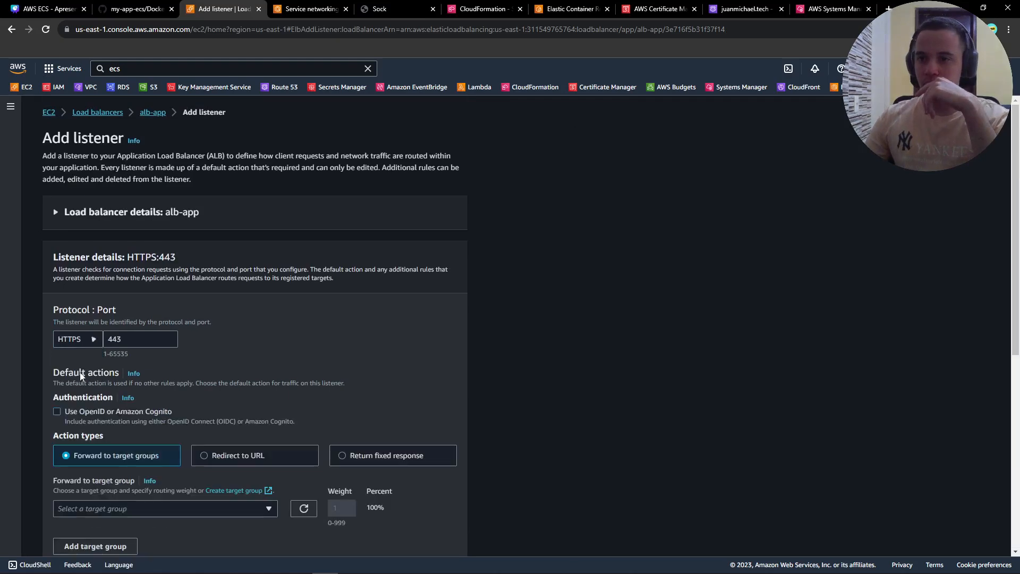
scroll(118, 287, down, 3)
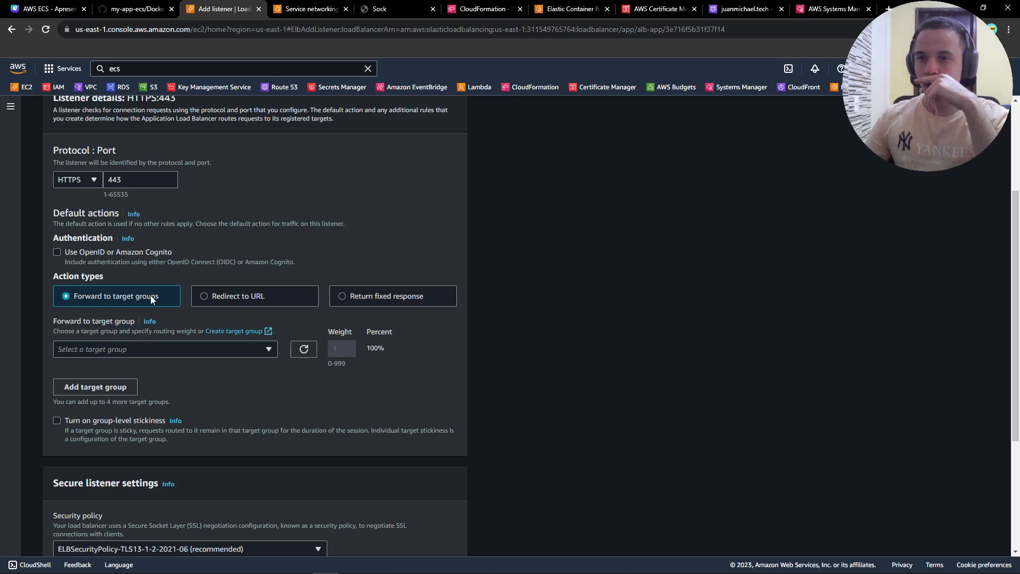
click(123, 348)
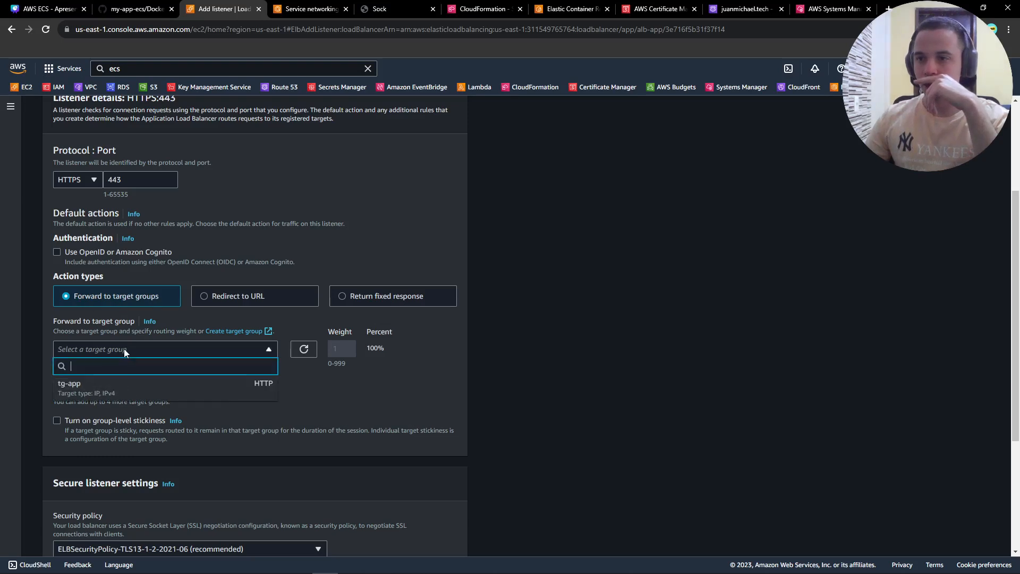
click(123, 392)
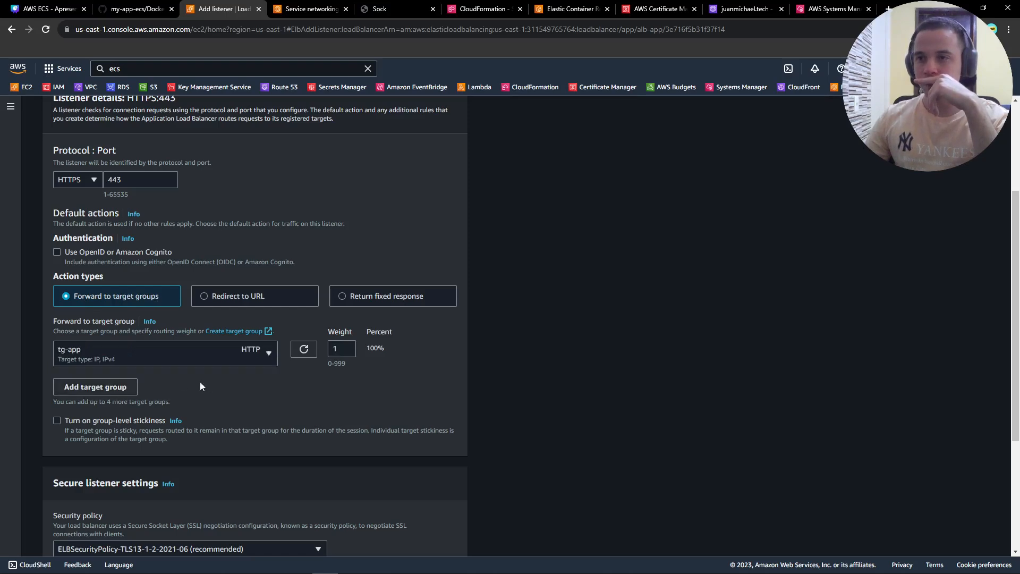
- Choose the appaula certificate from ACM as the default SSL/TLS certificate, keep the recommended security policy and add the listener
scroll(212, 372, down, 4)
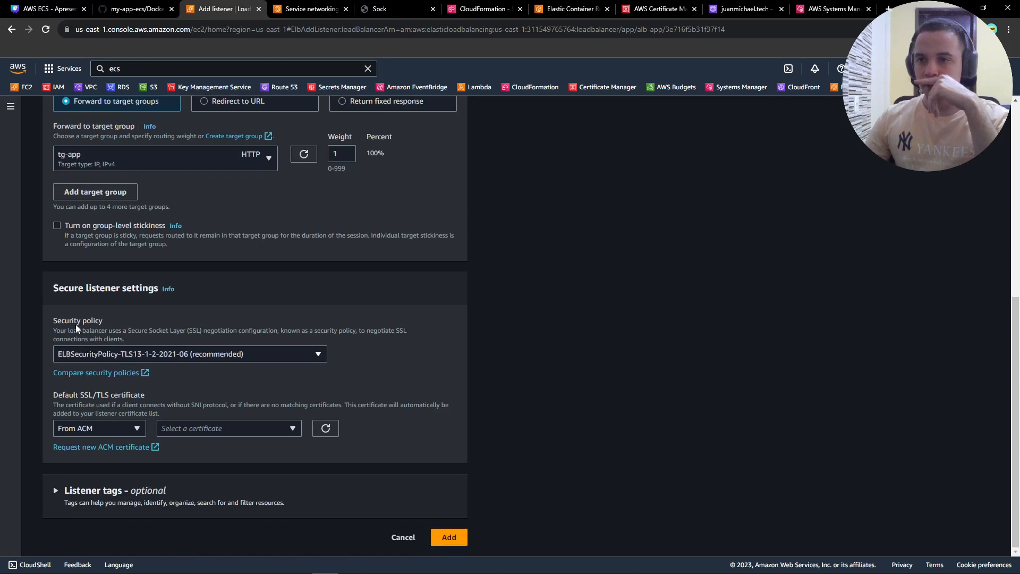
click(117, 350)
click(116, 353)
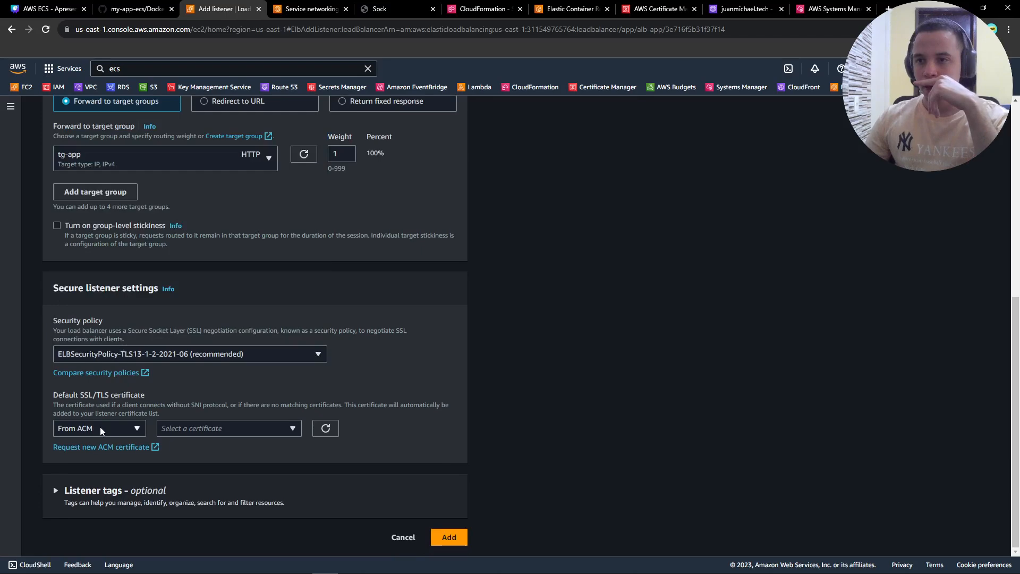
click(228, 428)
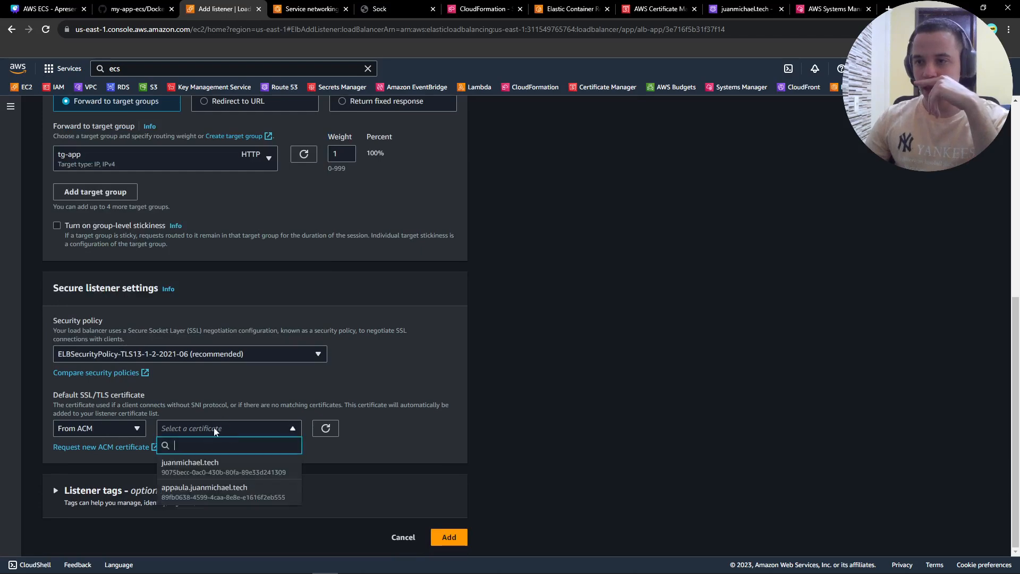
click(198, 492)
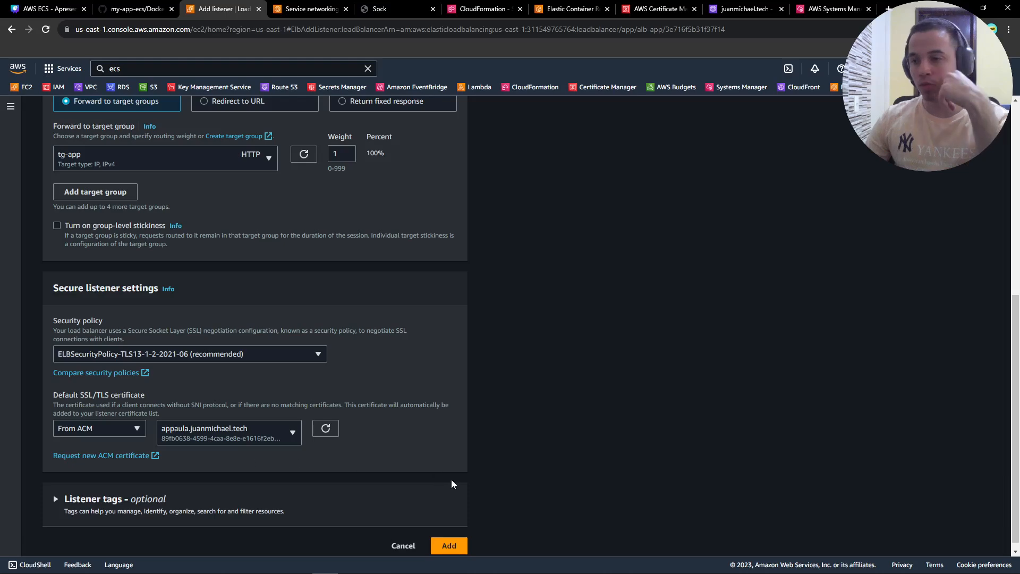
click(456, 544)
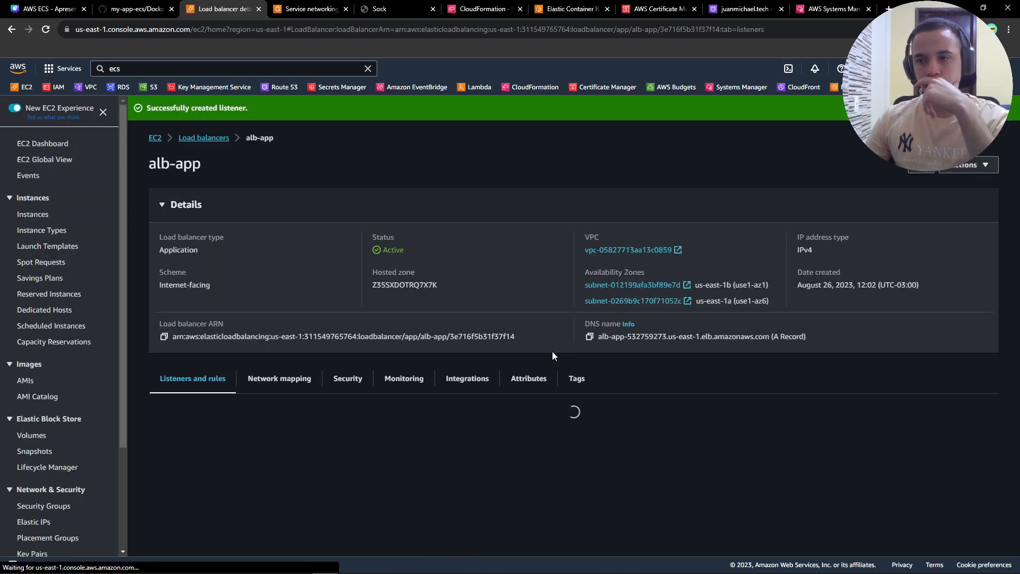
scroll(378, 385, down, 1)
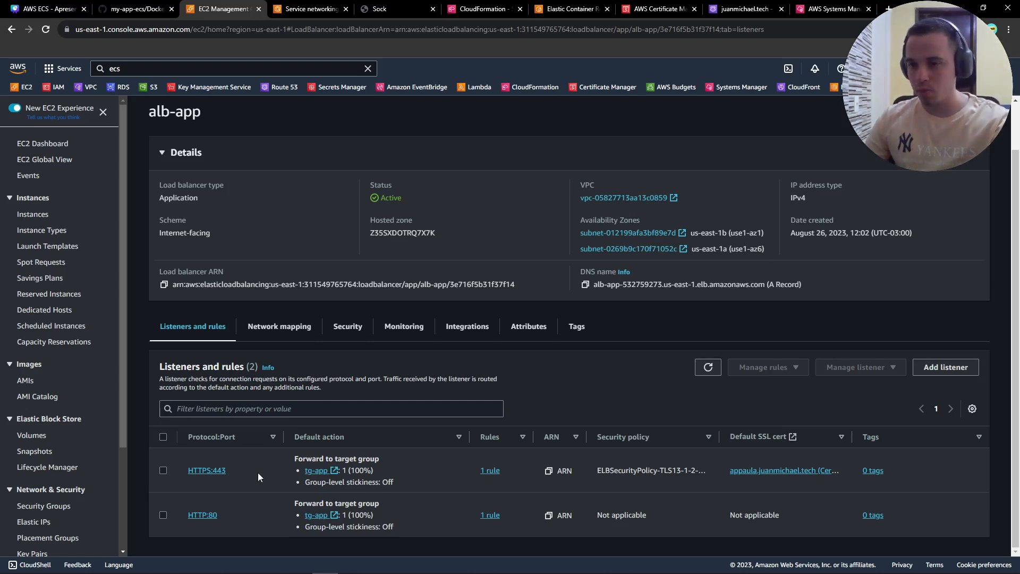
- Edit the default rule of alb-app's HTTP:80 listener to redirect to HTTPS port 443 with status code 301 - Permanently moved, and save it
click(205, 514)
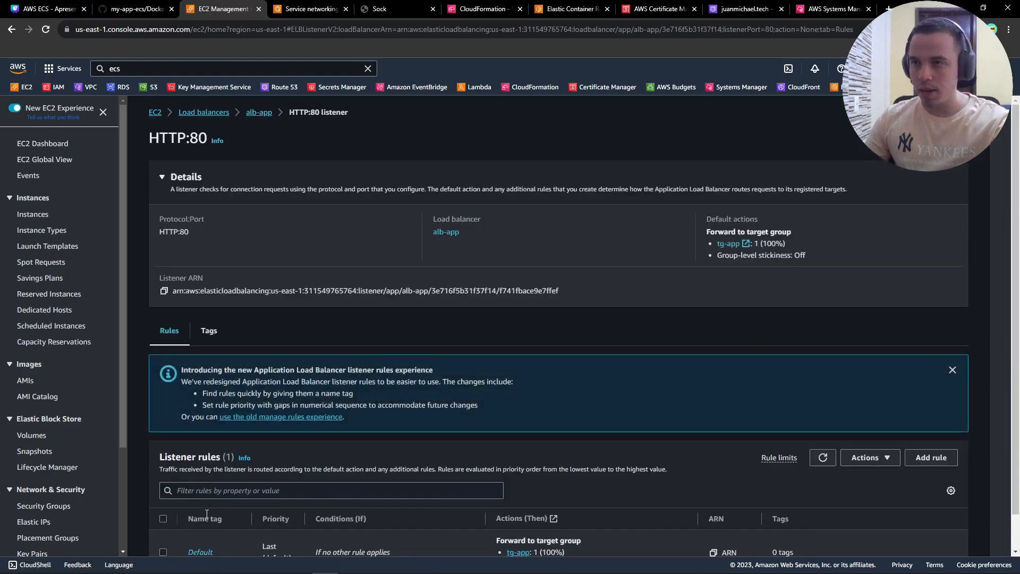
scroll(509, 396, down, 1)
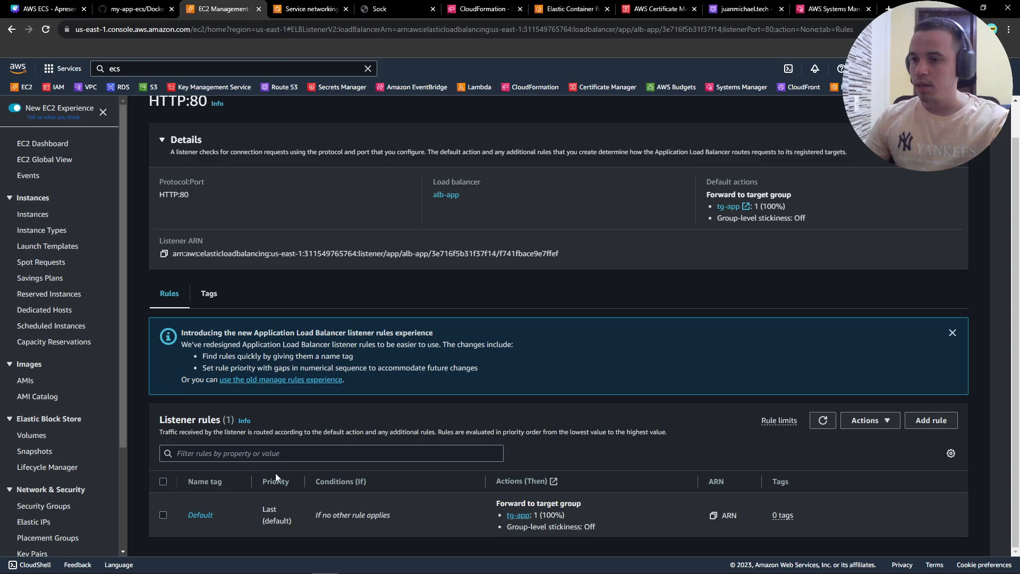
click(170, 514)
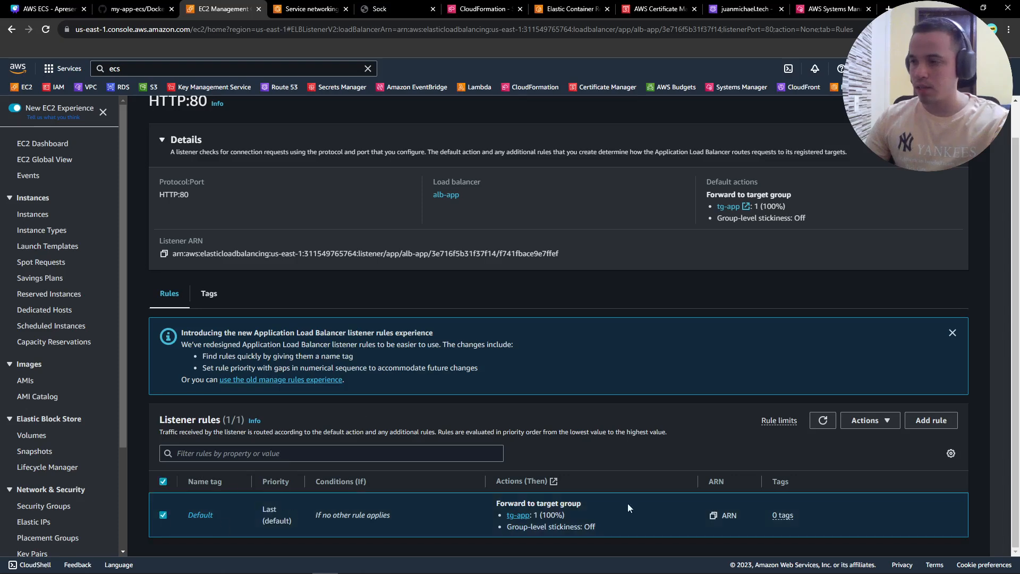
click(890, 423)
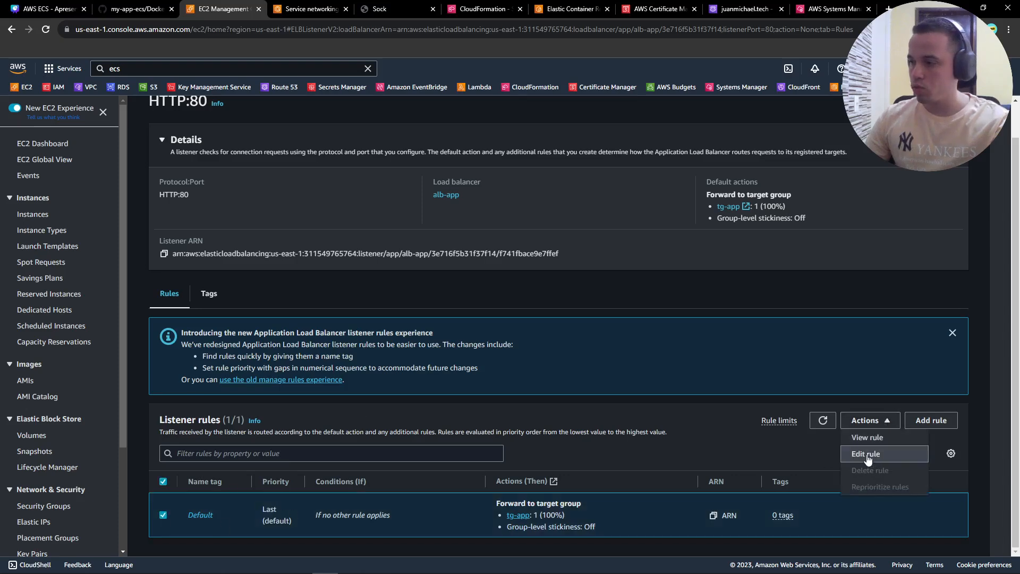
click(866, 454)
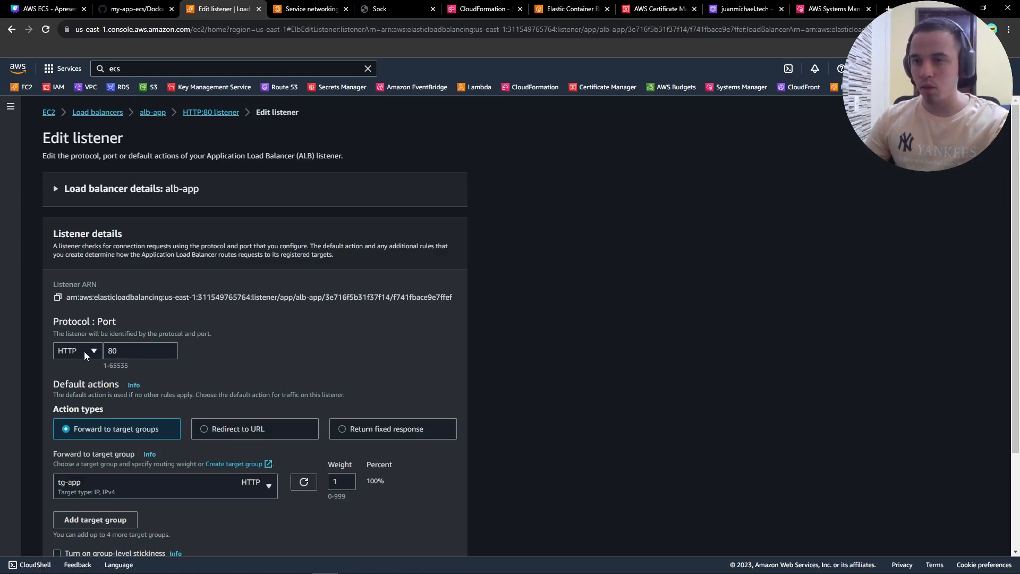
click(219, 429)
scroll(143, 349, down, 3)
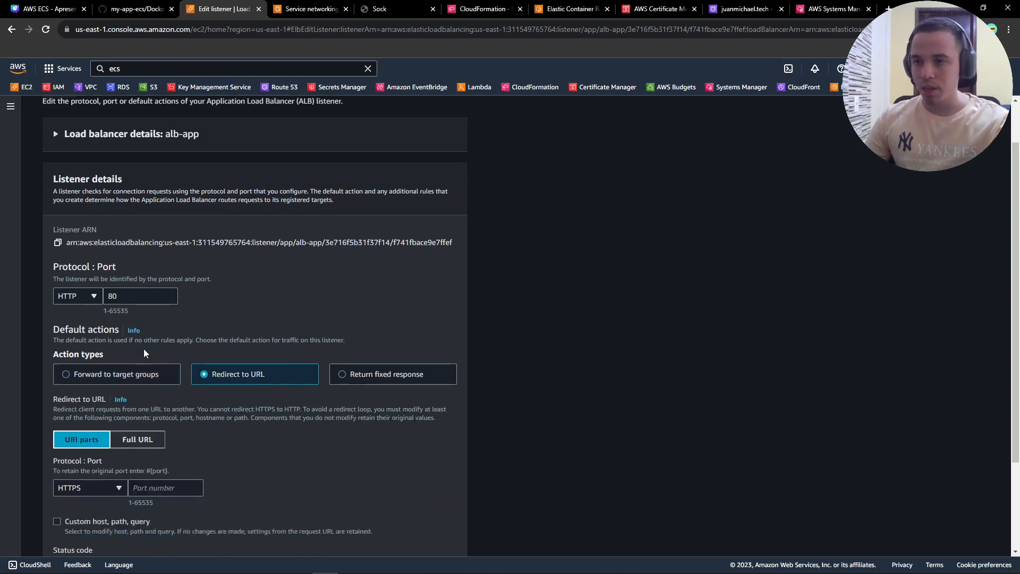
click(149, 384)
text(44)
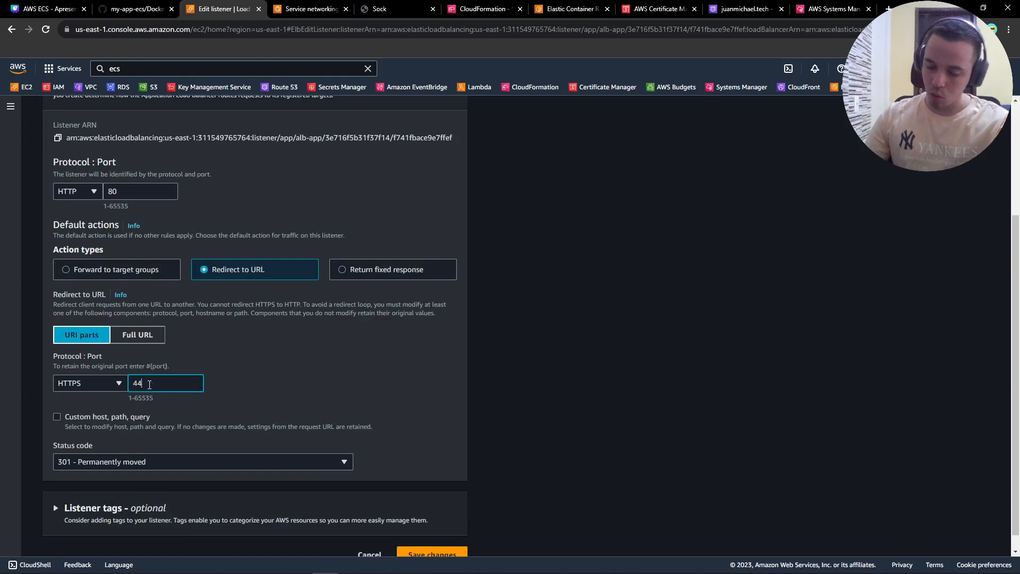
text(3)
scroll(260, 374, down, 1)
click(444, 536)
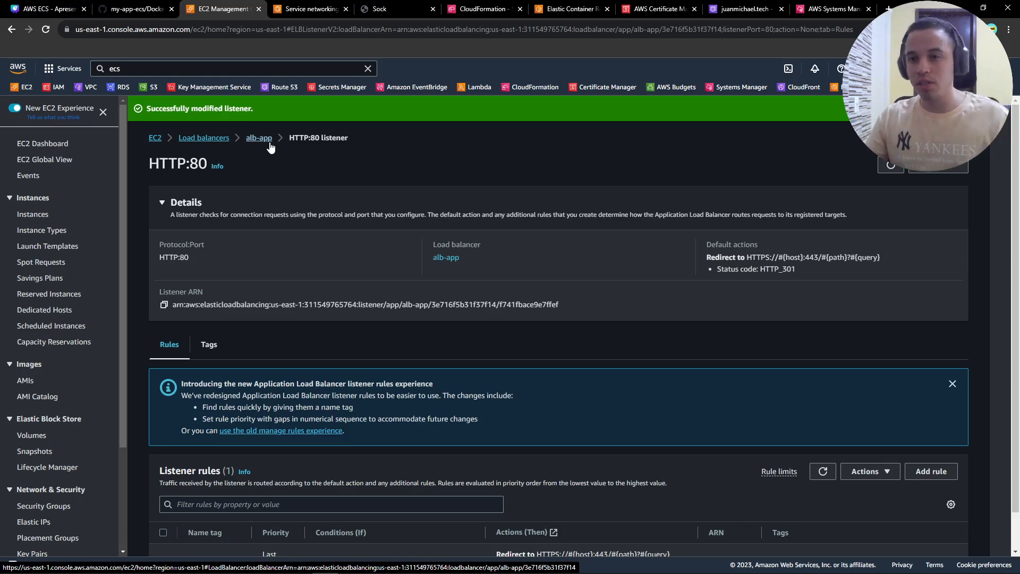
- Copy alb-app's DNS name from app-service's network configuration and start an alias A record named appaula in the Route 53 hosted zone
click(323, 5)
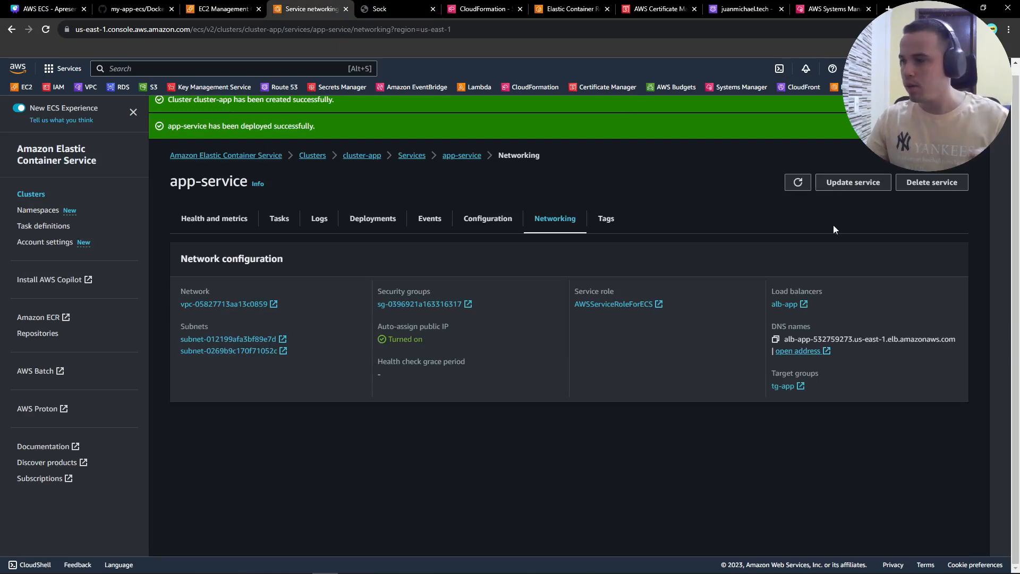
click(776, 339)
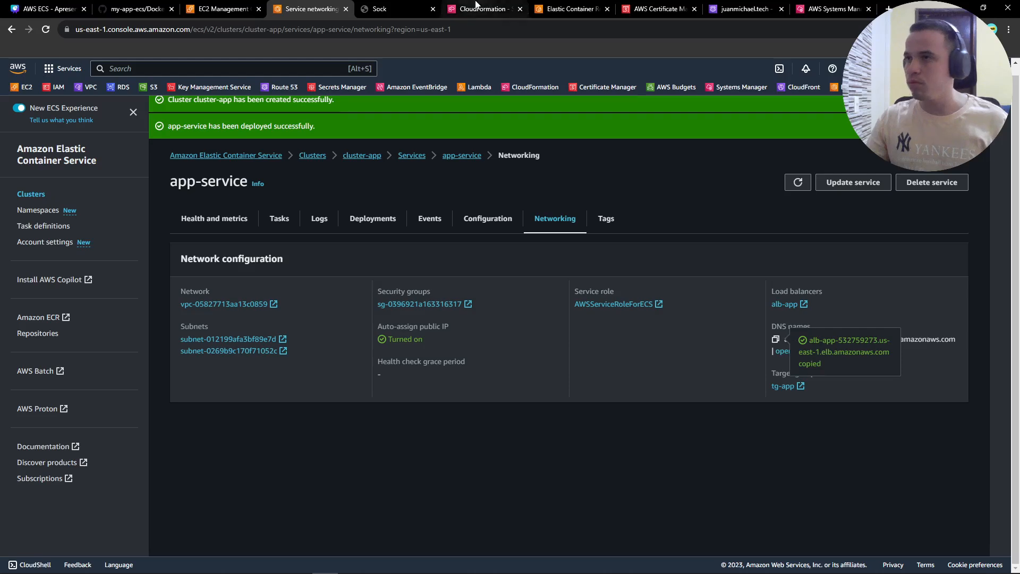
click(744, 9)
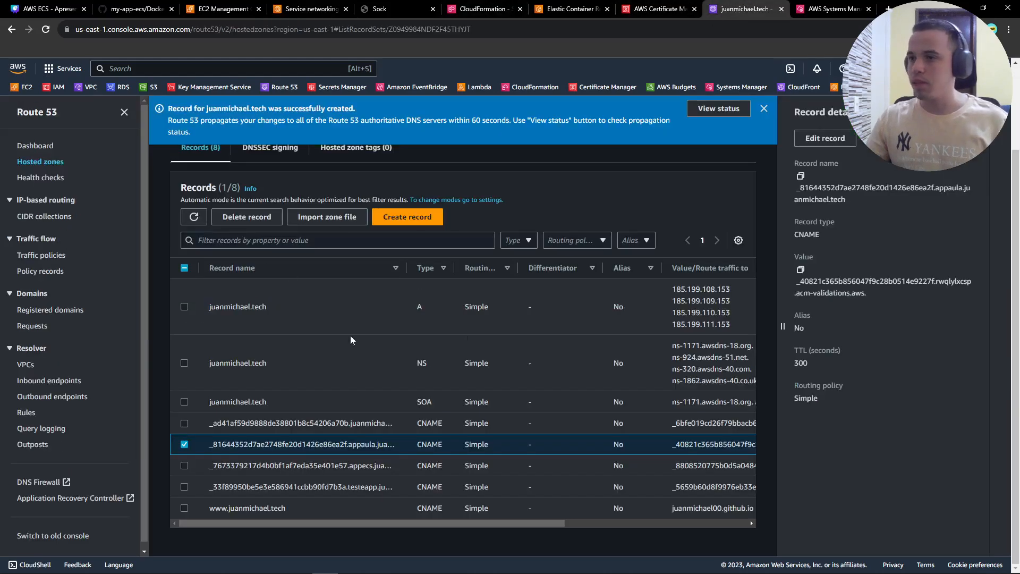
click(416, 219)
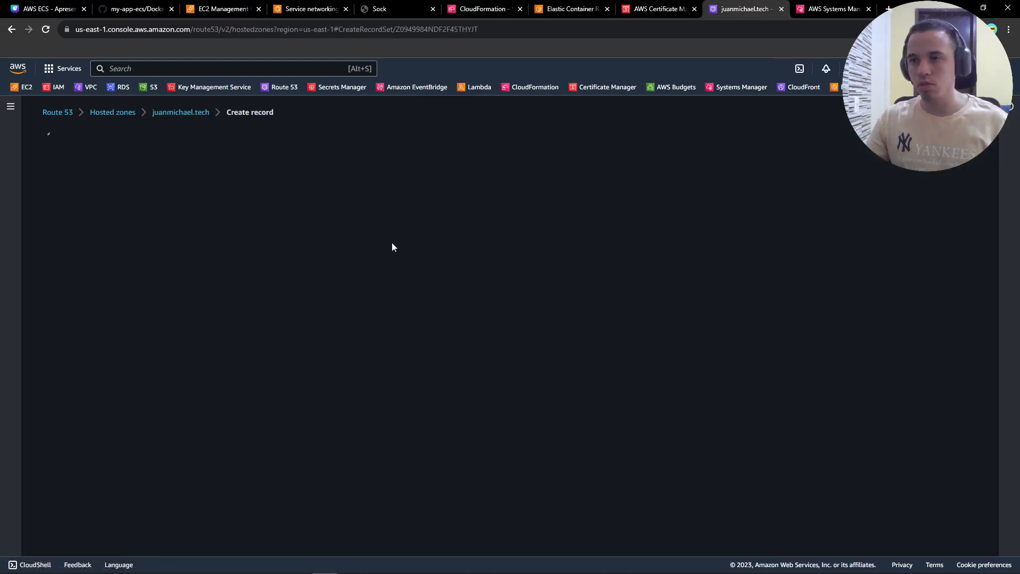
text(appaula)
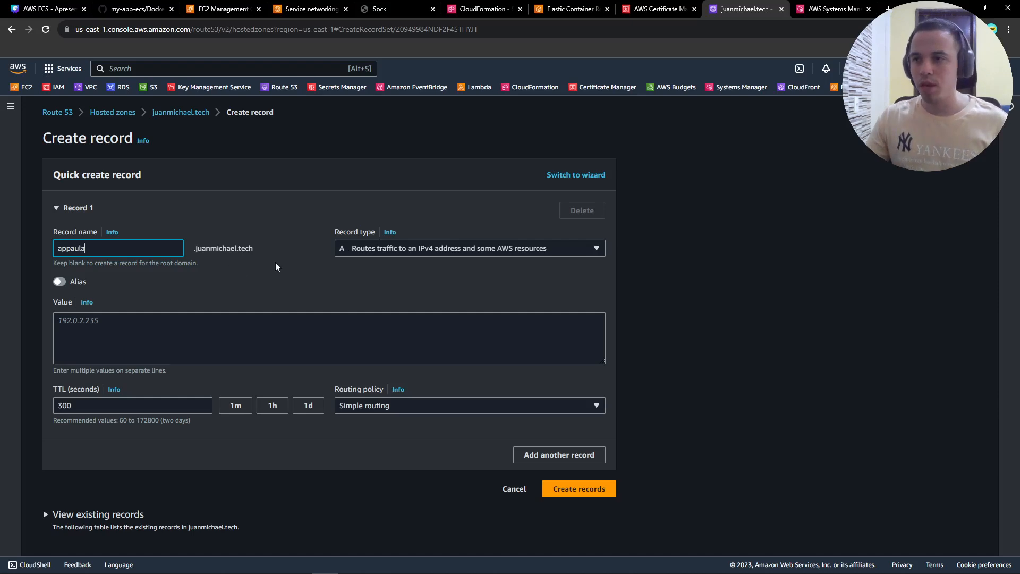
click(58, 285)
- Route the appaula alias to the Application and Classic Load Balancer alb-app in US East (N. Virginia) and create the record
click(94, 324)
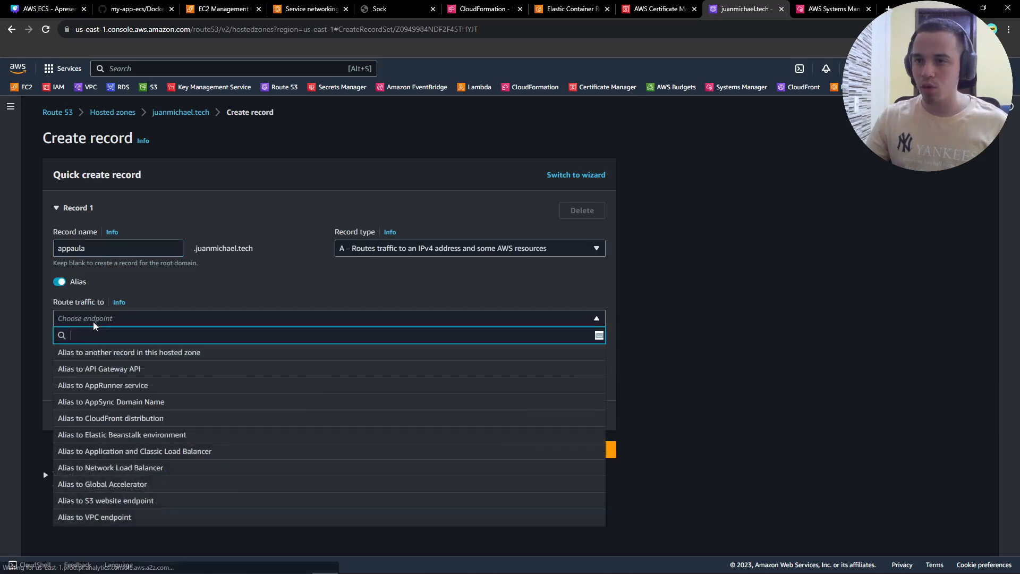
text(app)
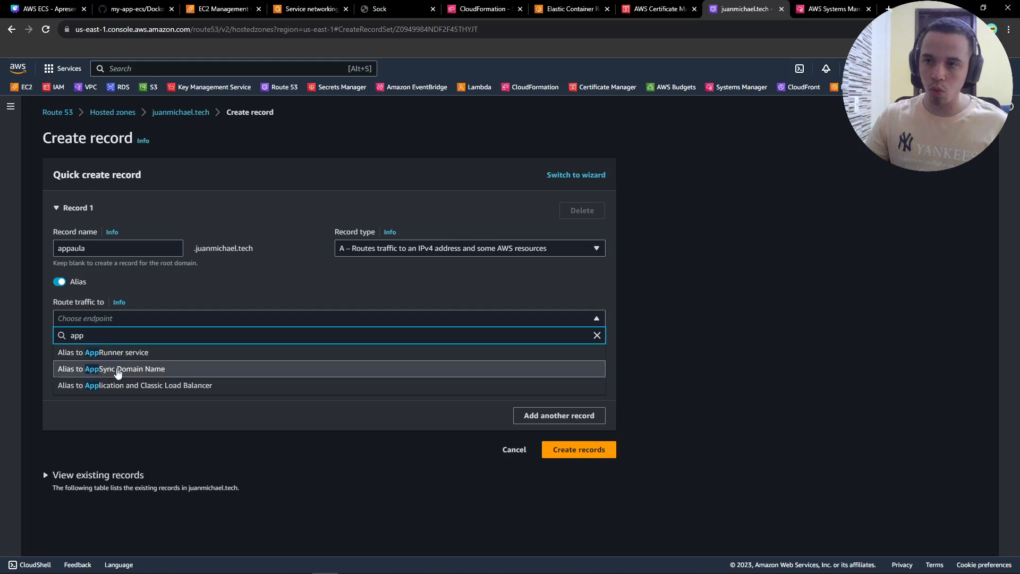
click(144, 386)
click(101, 344)
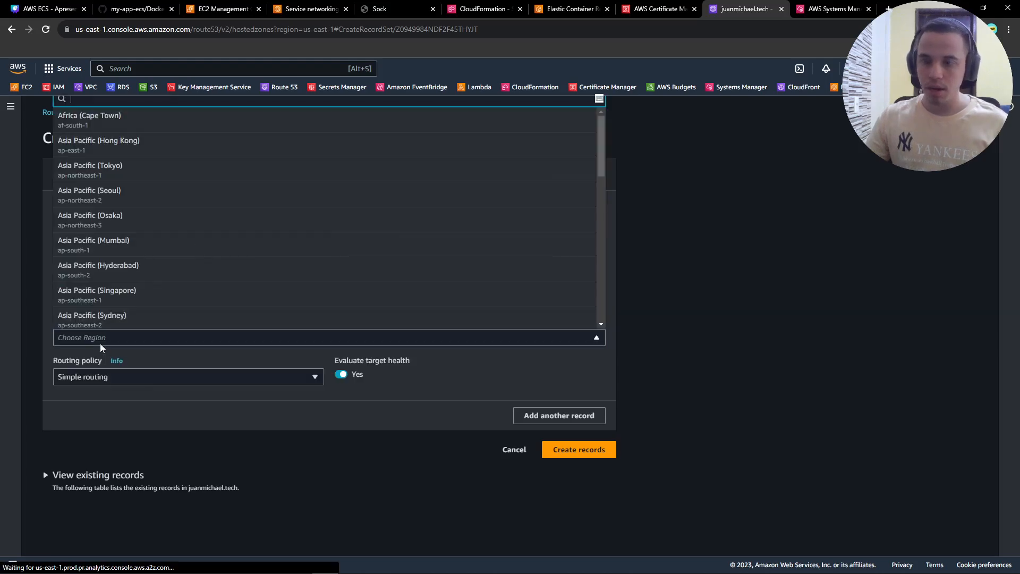
text(us-east)
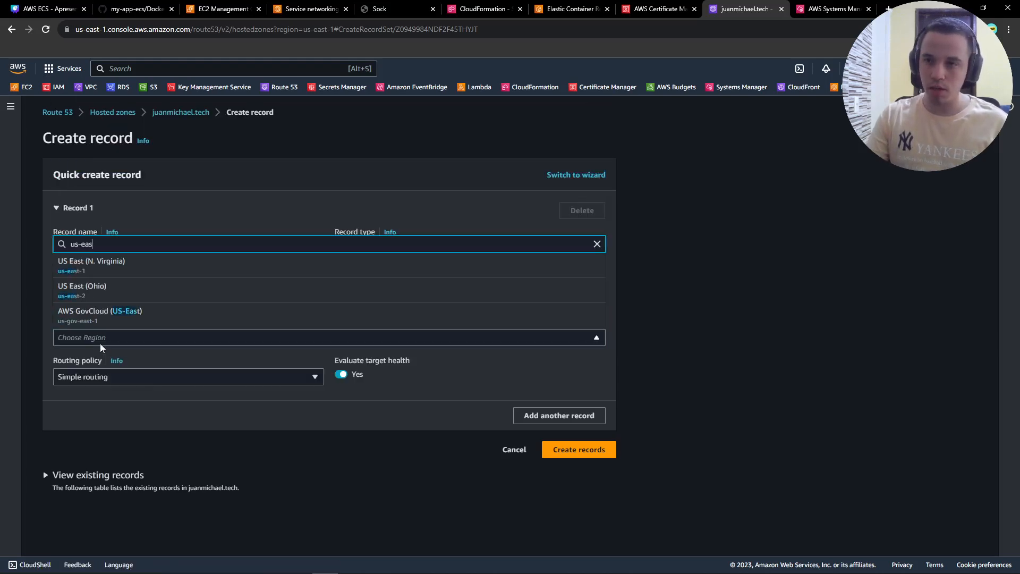
click(72, 266)
click(115, 357)
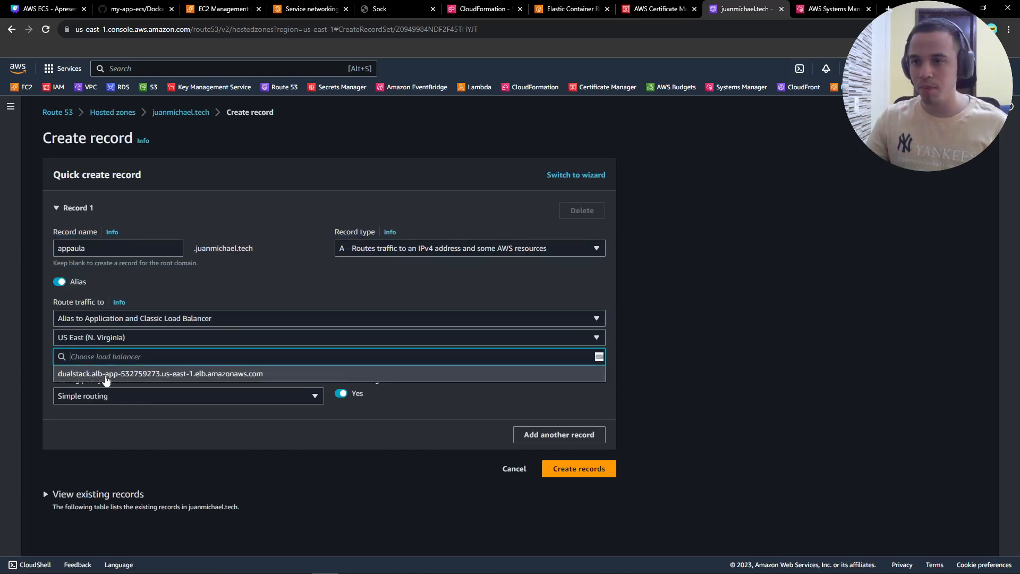
click(106, 374)
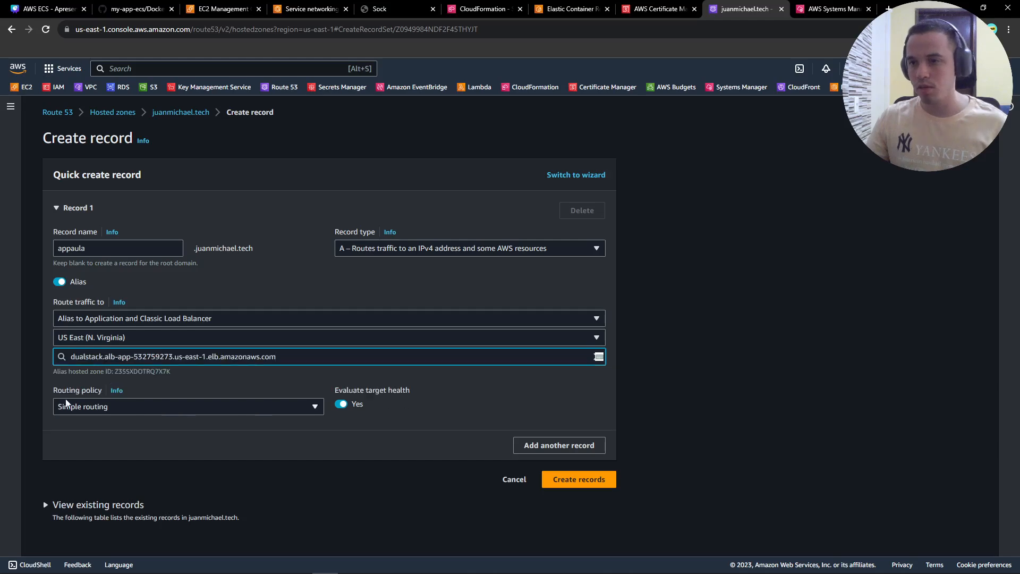
click(593, 489)
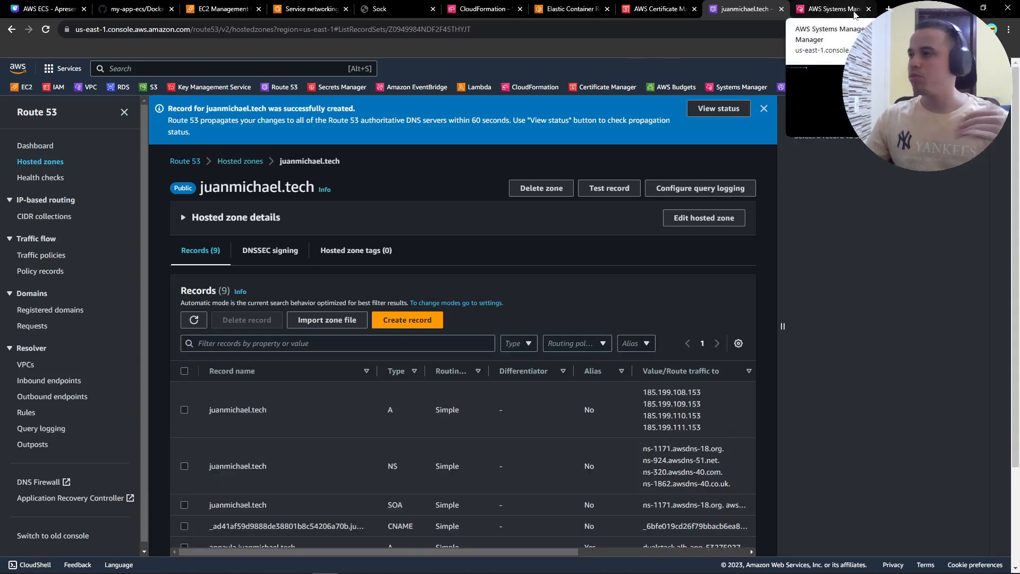
- Close the AWS Systems Manager page, look up "dns checker" in the browser and open dnschecker.org
click(837, 10)
click(867, 9)
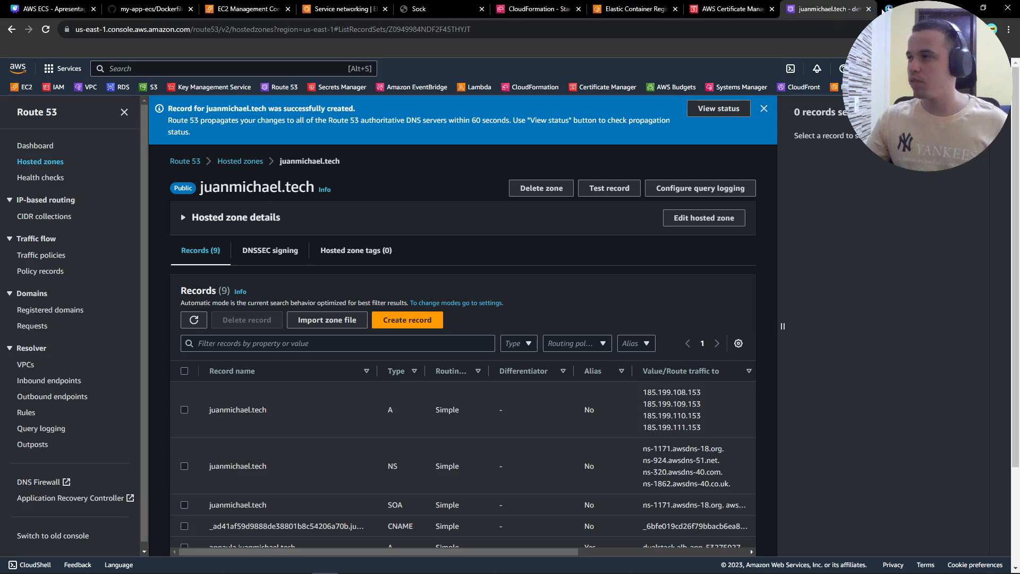
click(883, 10)
text(dns c)
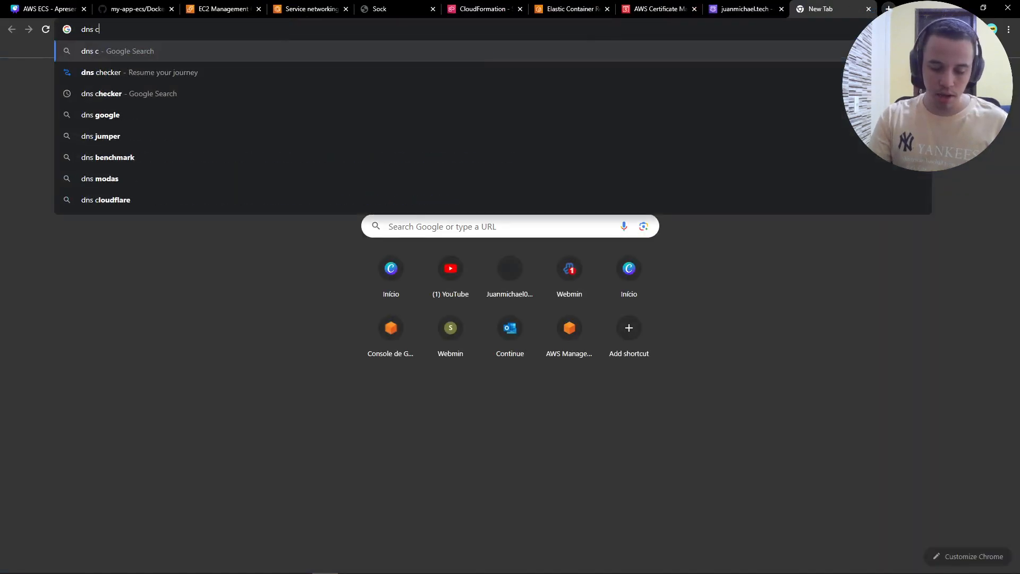
text(hecker)
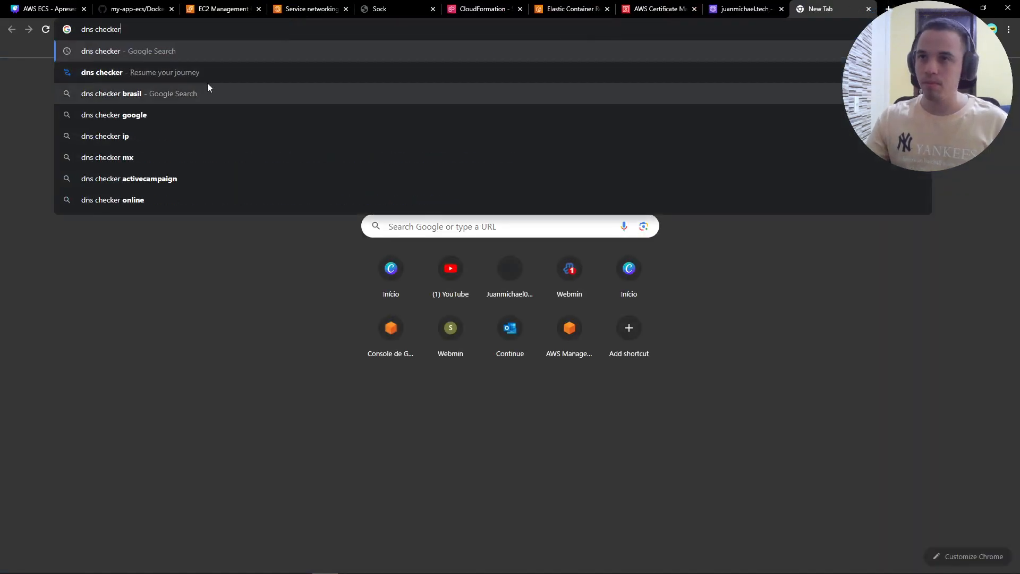
click(155, 77)
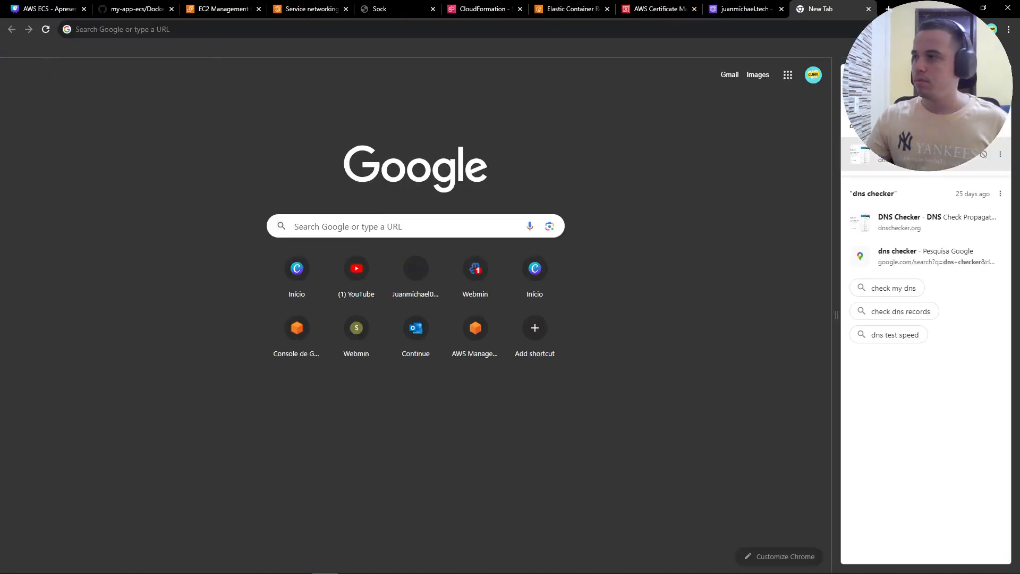
click(917, 154)
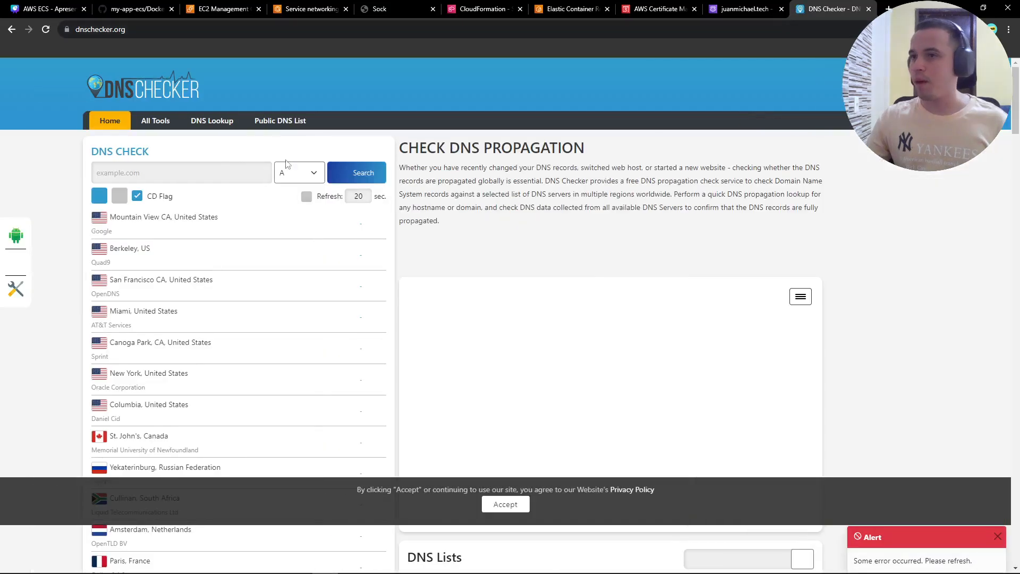
- Look up the appaula subdomain's A record propagation and examine the IP addresses returned by the Mountain View server
click(179, 170)
key(super+v)
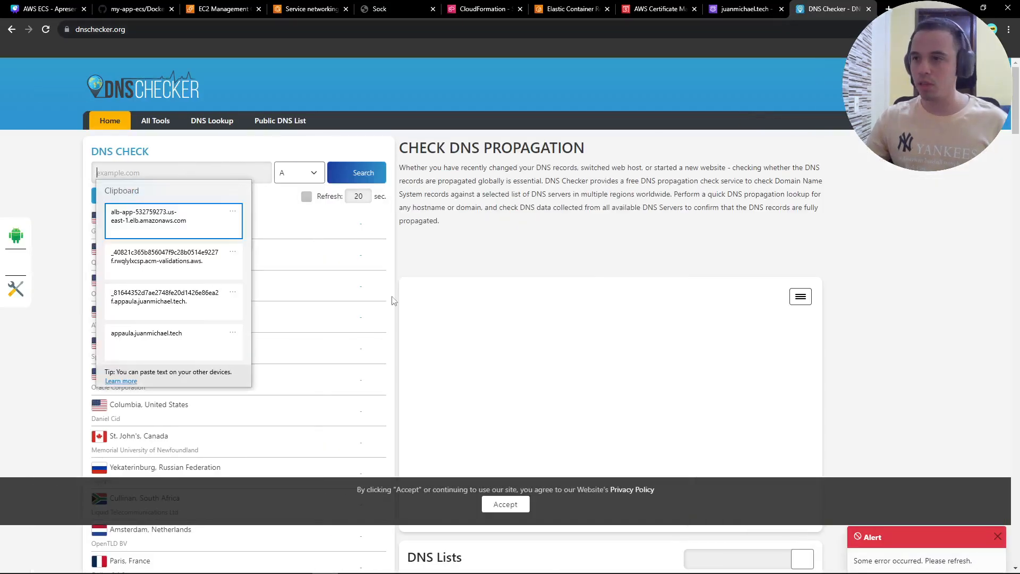
click(154, 340)
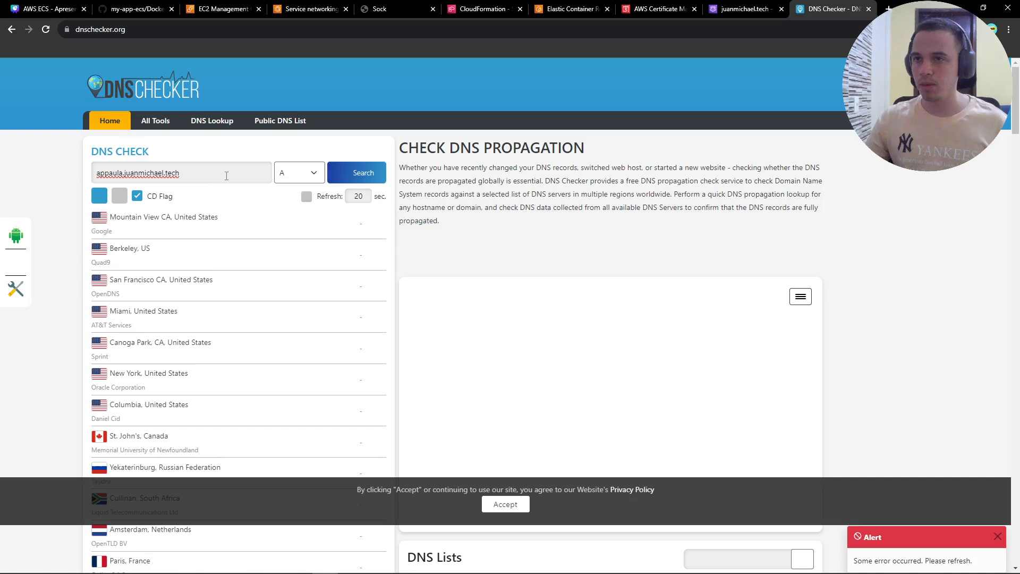
click(310, 177)
click(310, 176)
click(374, 181)
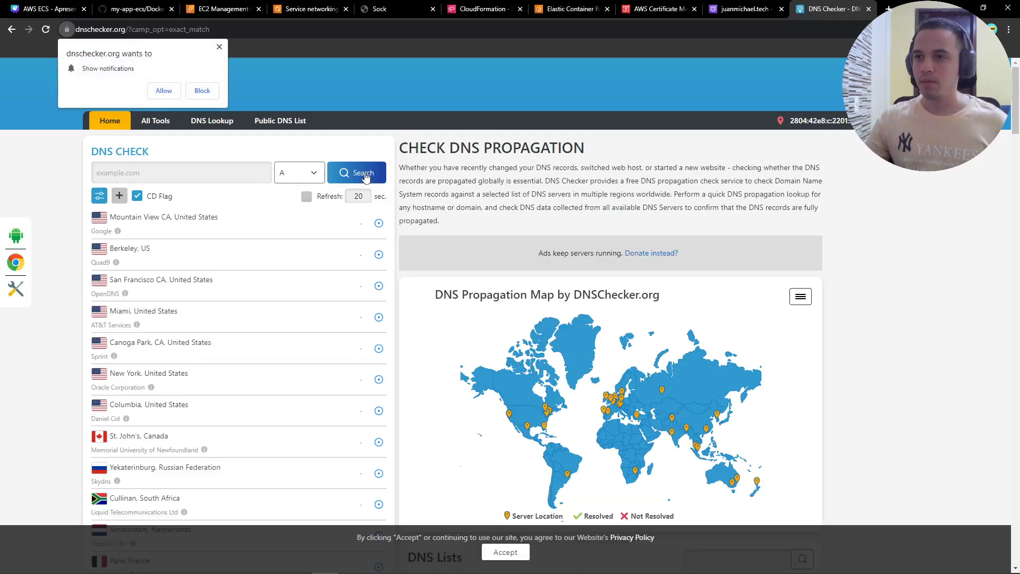
click(232, 167)
key(ctrl+v)
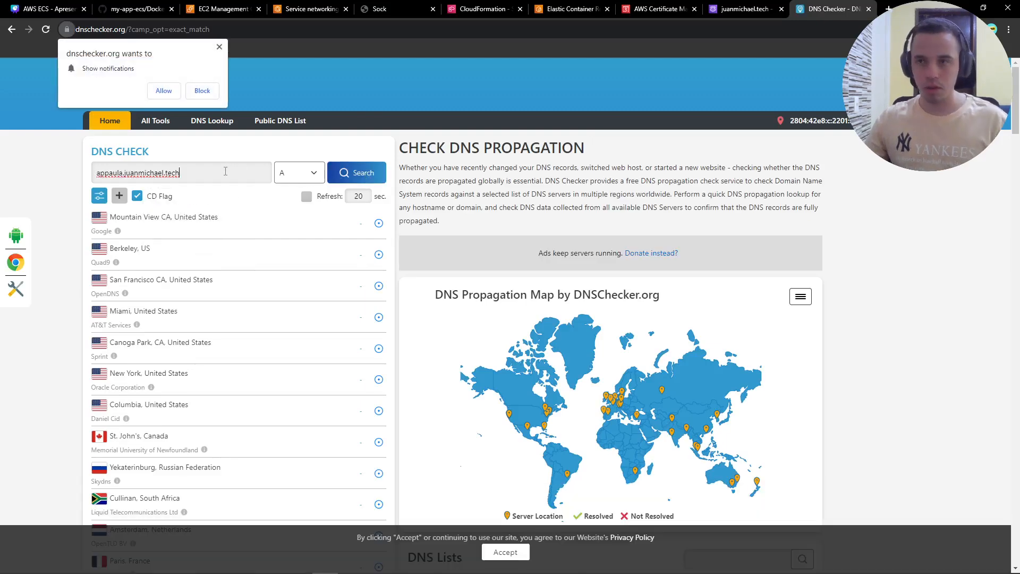
click(350, 181)
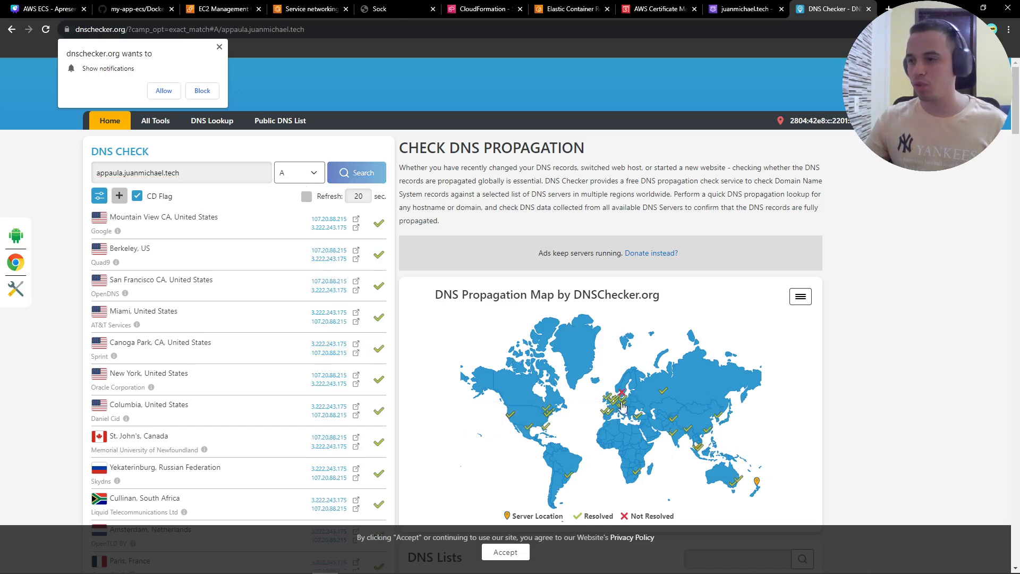
drag(311, 219, 346, 227)
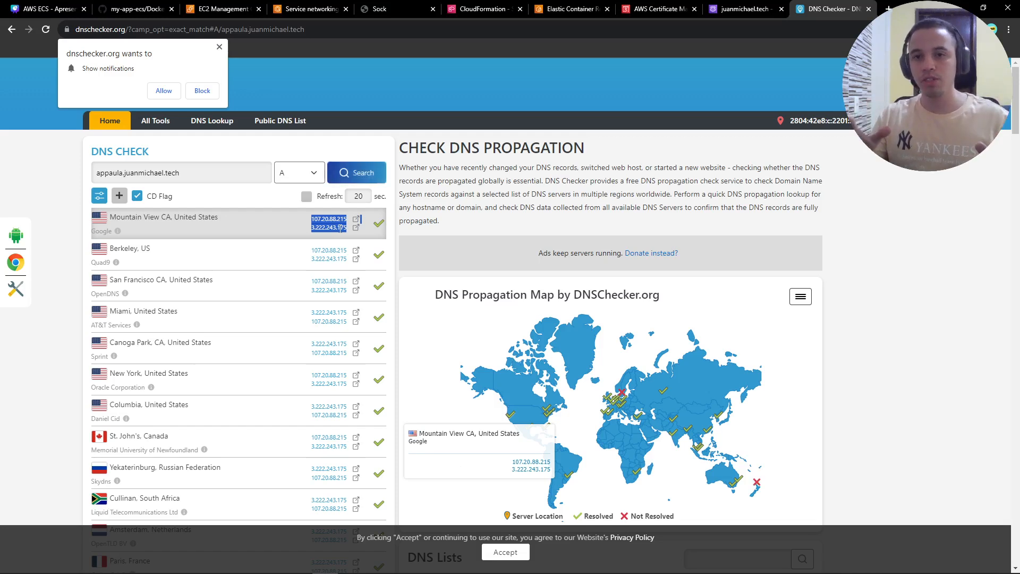
- Open the appaula subdomain on a new browser page to check that the site loads over HTTPS
click(744, 9)
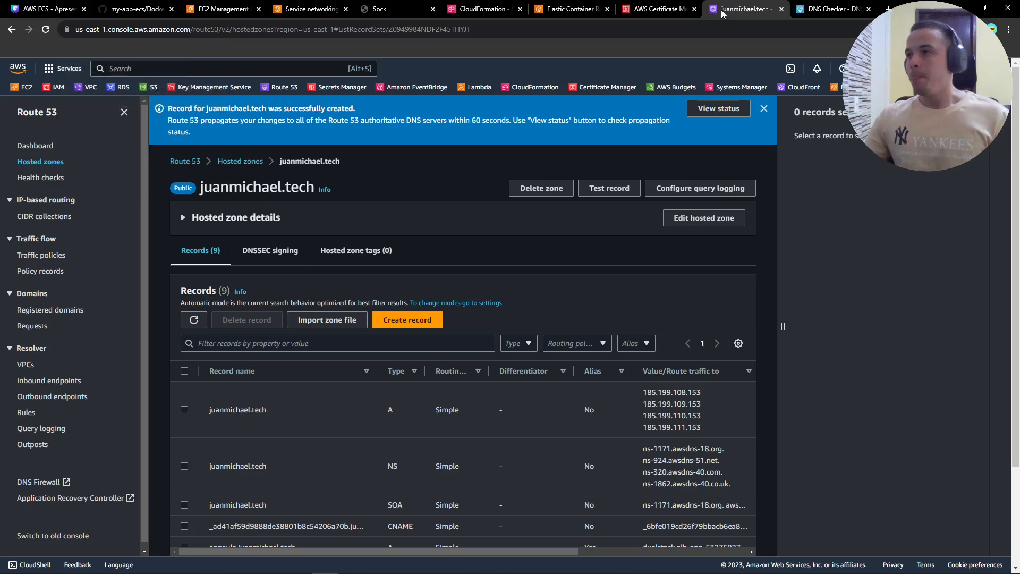
click(888, 9)
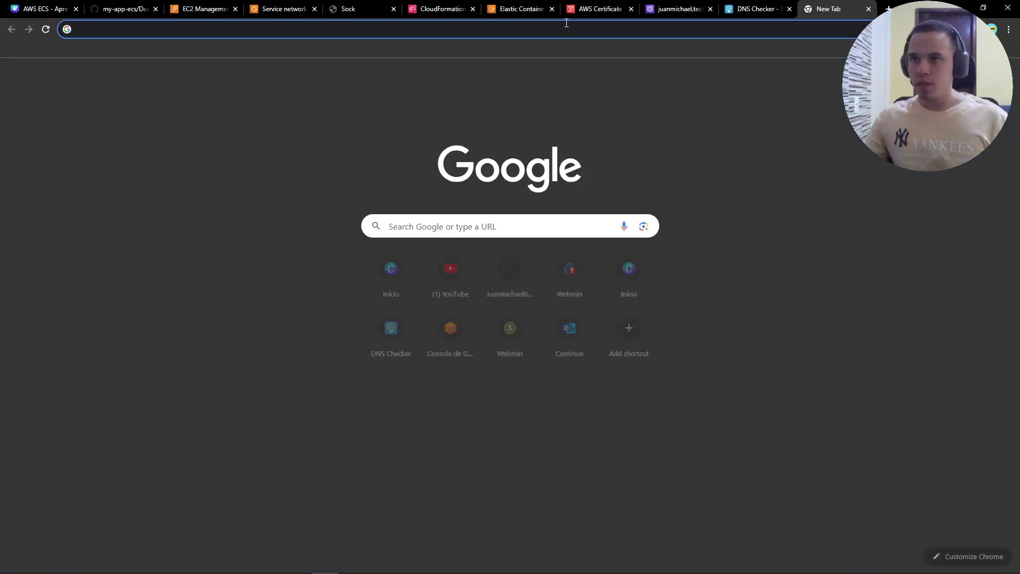
text(appaula.juanmichael.tech)
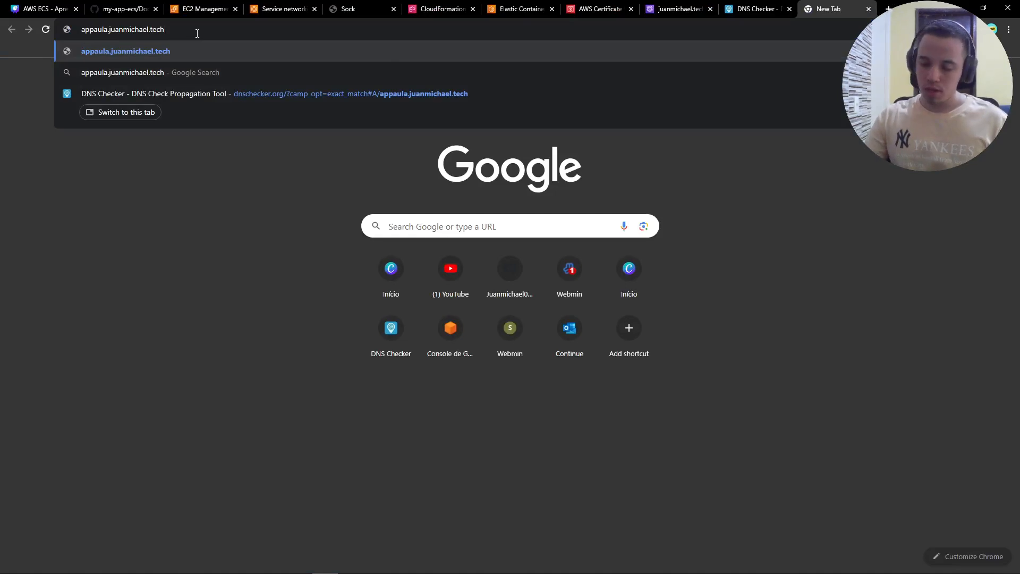
key(Return)
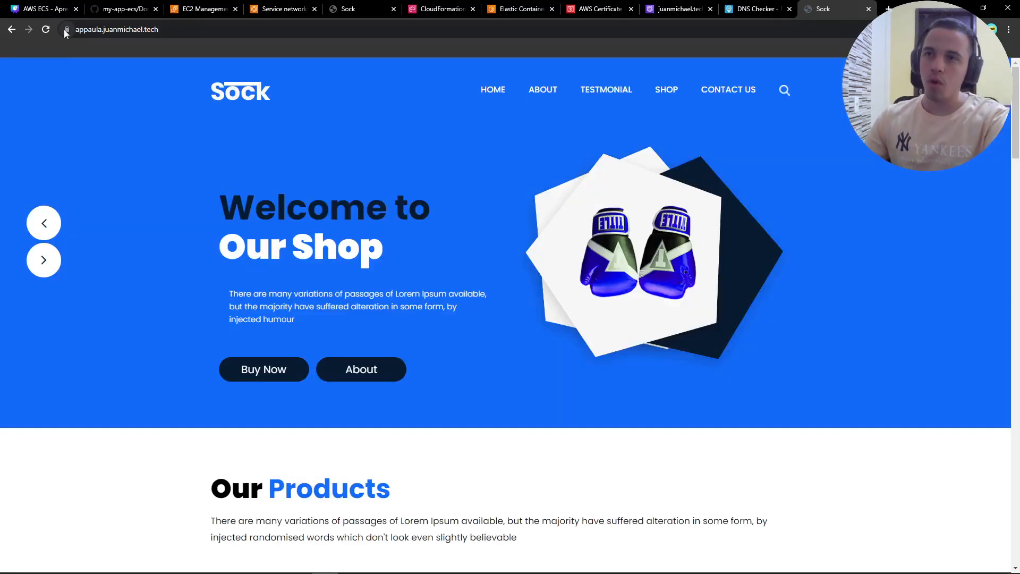
- Browse the Sock shop page on the appaula subdomain from its banner through the products, About Us, testimonial and contact sections
scroll(395, 253, down, 9)
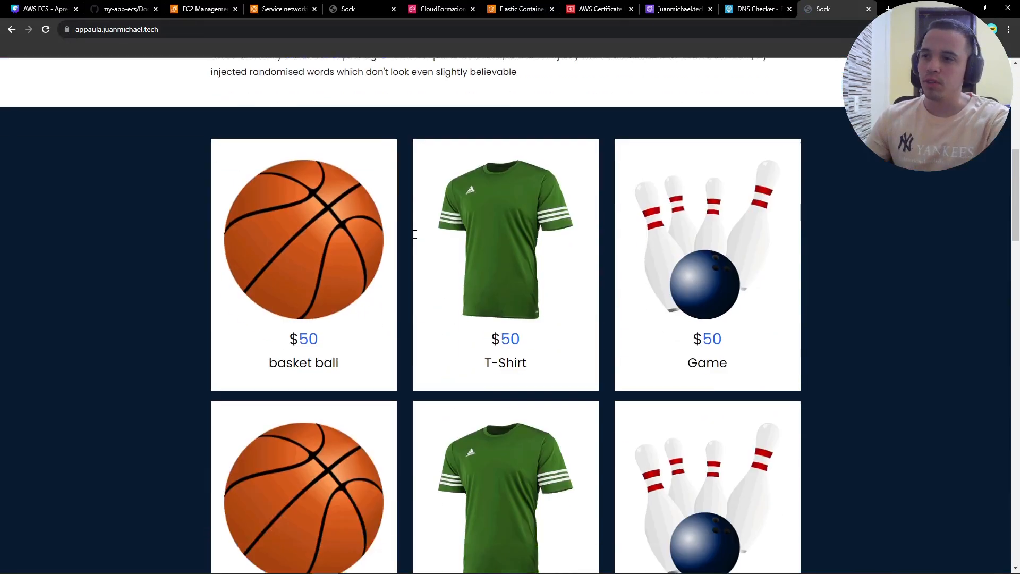
scroll(419, 244, up, 7)
scroll(419, 242, up, 2)
drag(110, 231, 60, 227)
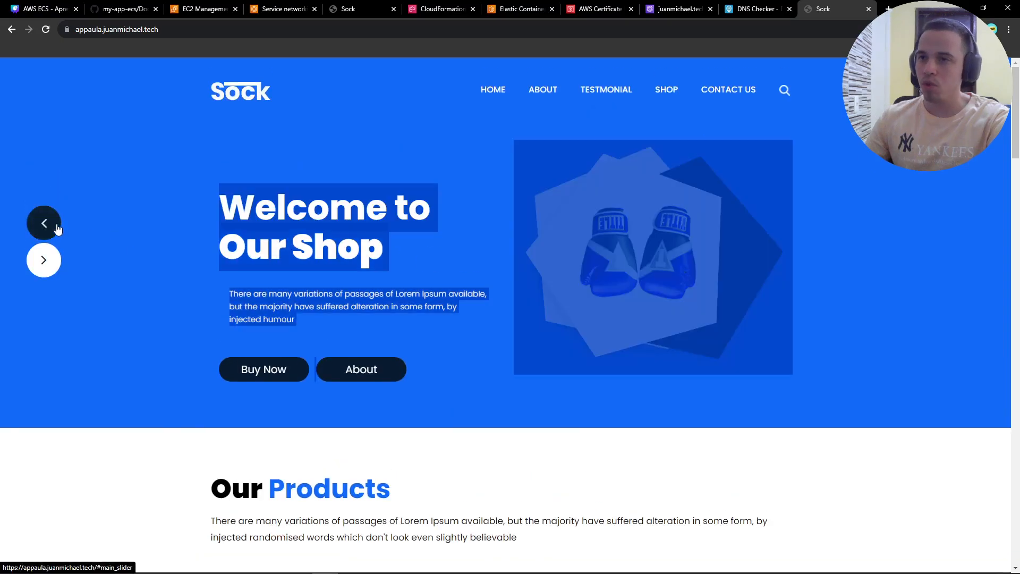
click(54, 225)
scroll(685, 216, down, 1)
scroll(685, 219, down, 20)
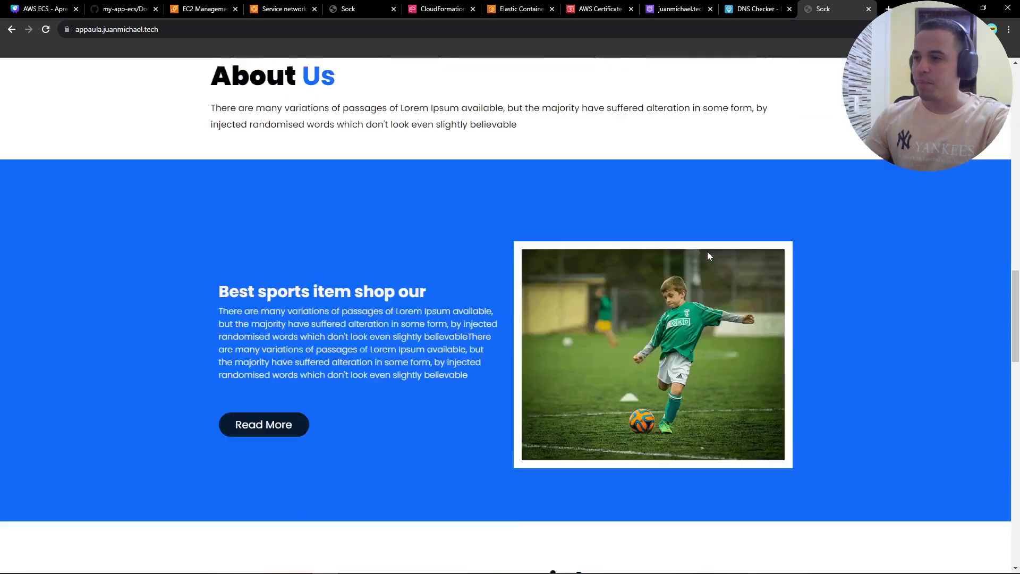
scroll(696, 278, down, 9)
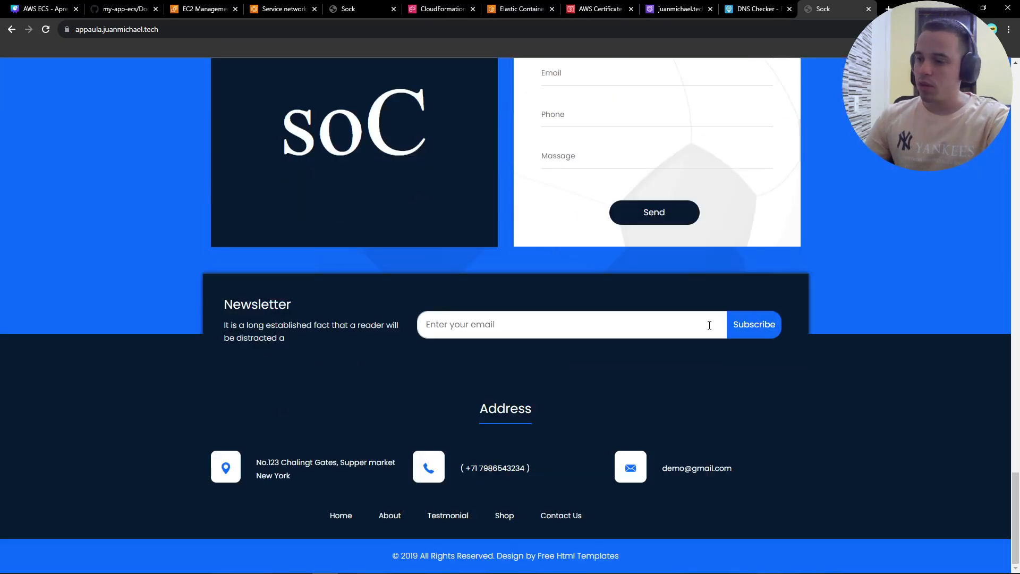
scroll(785, 388, up, 15)
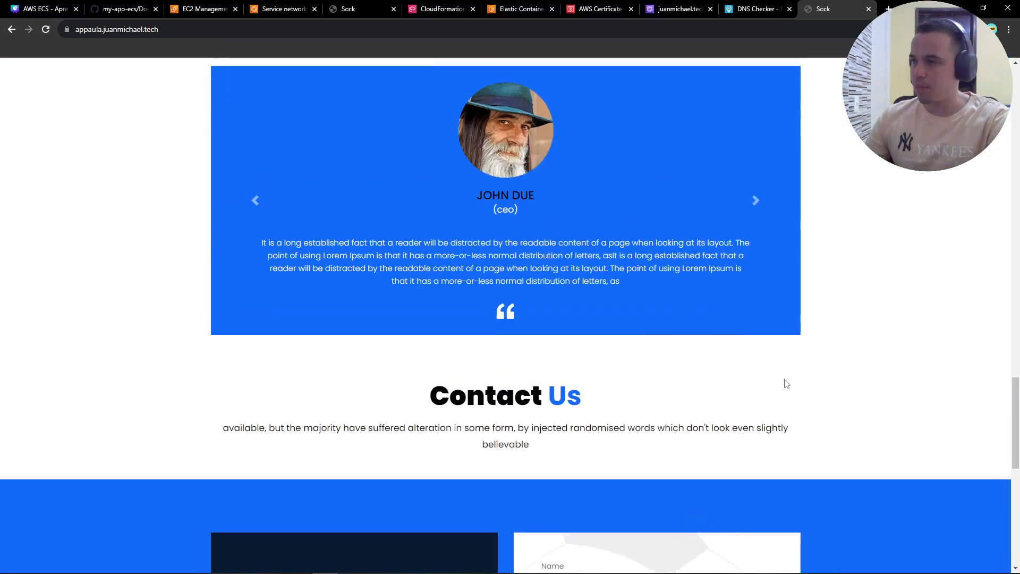
scroll(433, 232, up, 14)
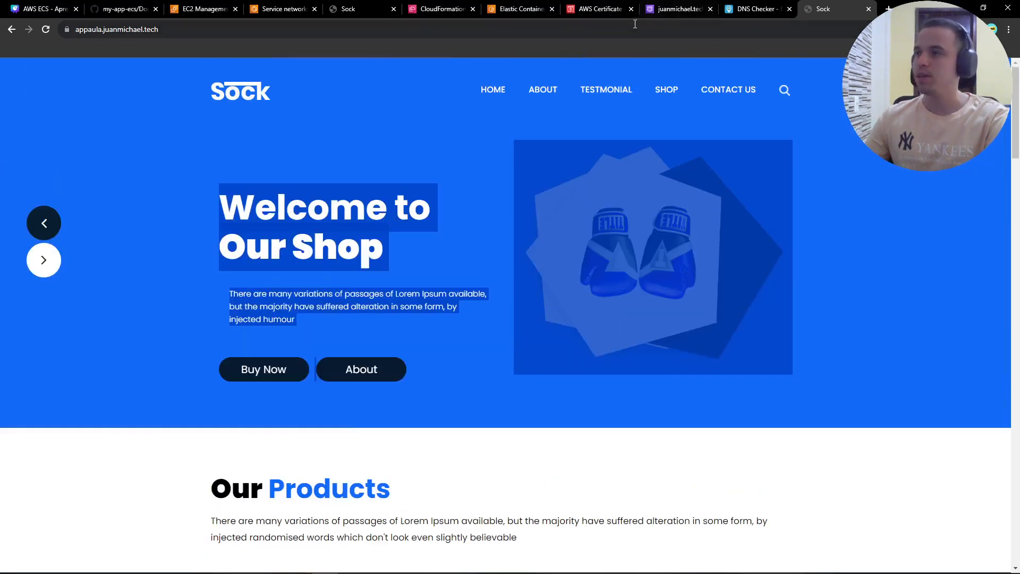
- Switch to the Canva presentation and examine the "Arquitetura do Laboratório" slide in full screen, closing the full-screen view when done
click(46, 9)
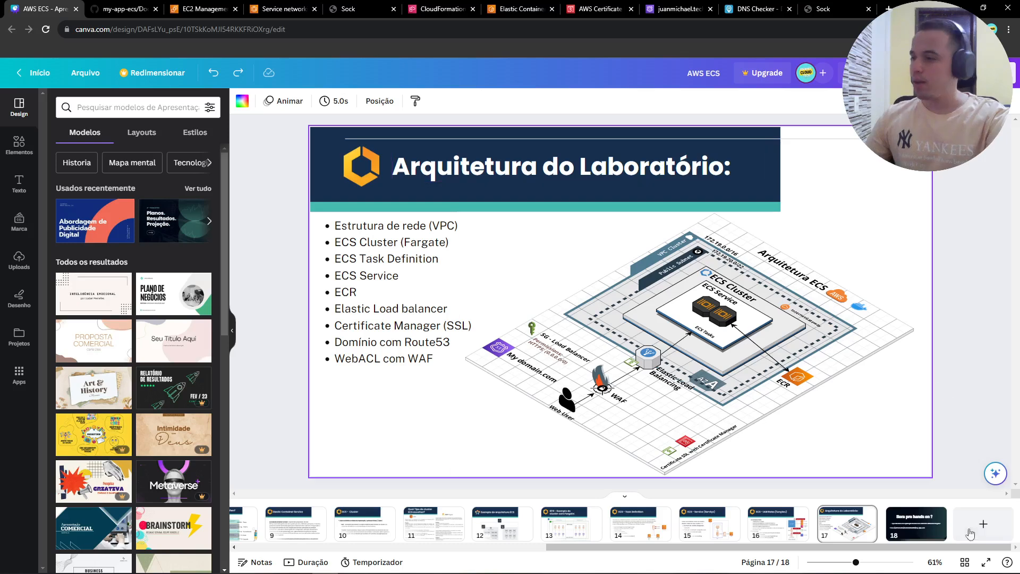
click(985, 562)
click(985, 504)
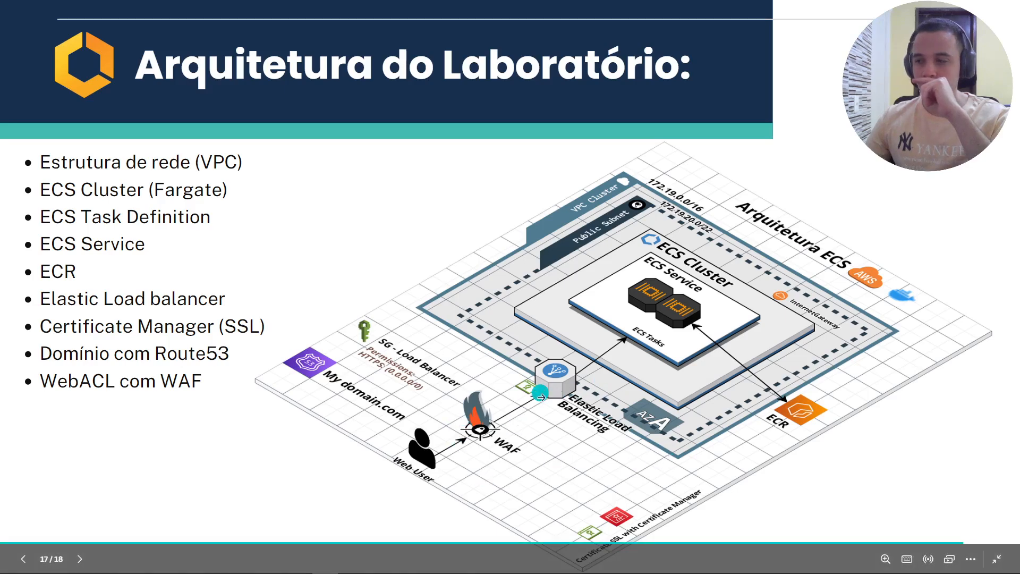
key(Escape)
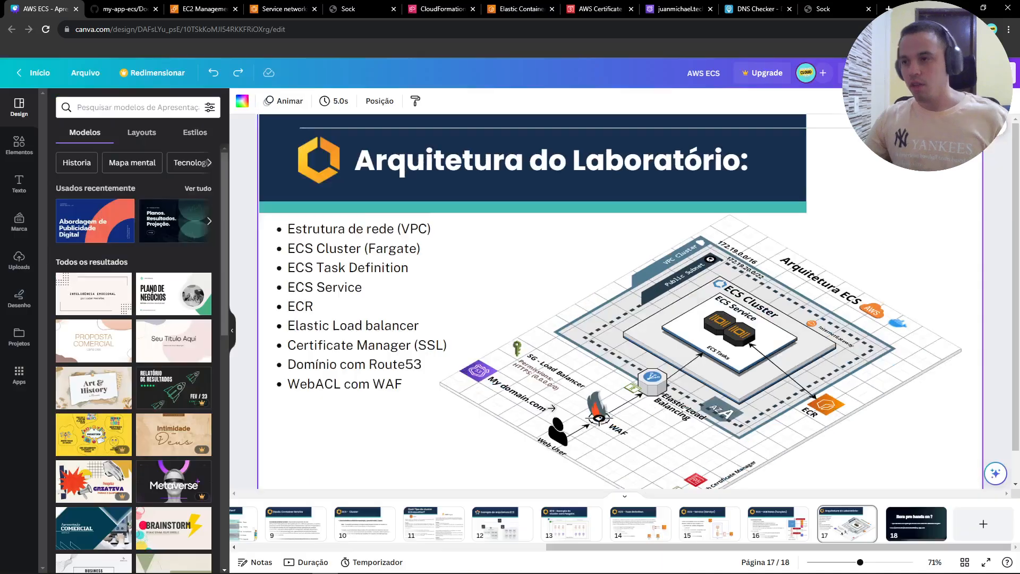
- Return to the Amazon ECS console and open app-service in cluster-app
click(520, 8)
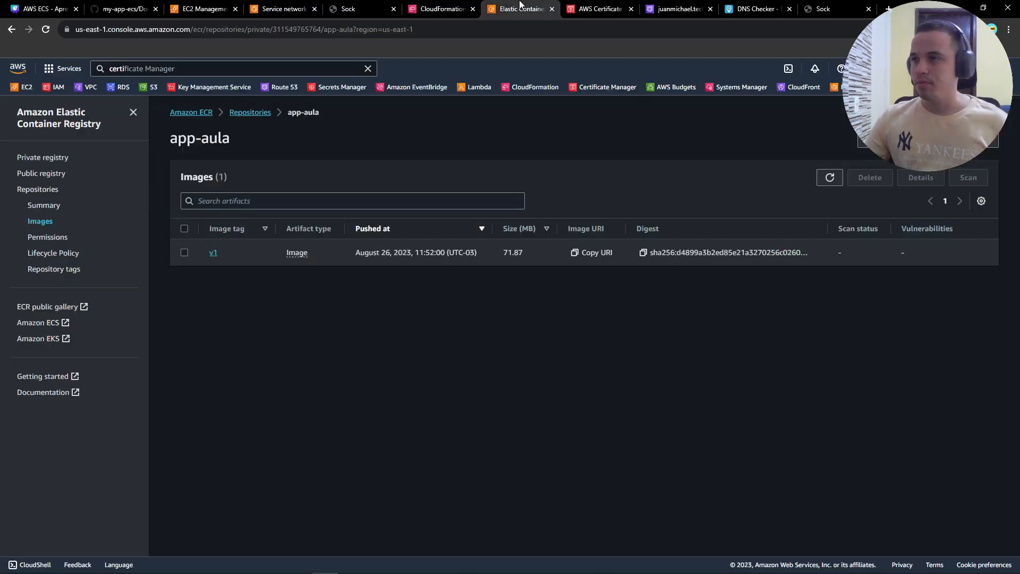
key(ctrl+Page_Up)
key(ctrl+Page_Up)
key(ctrl+Page_Up)
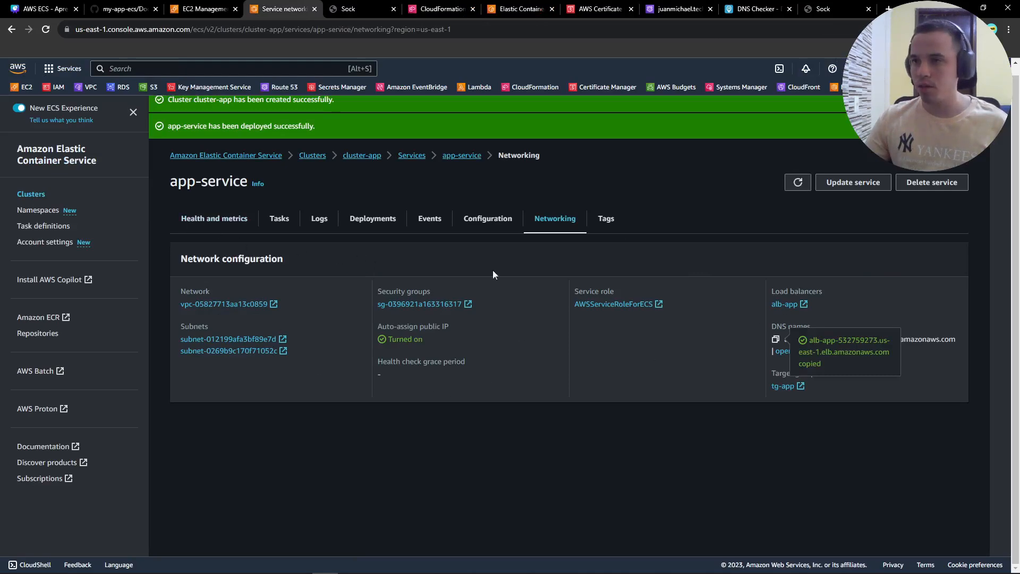
click(32, 194)
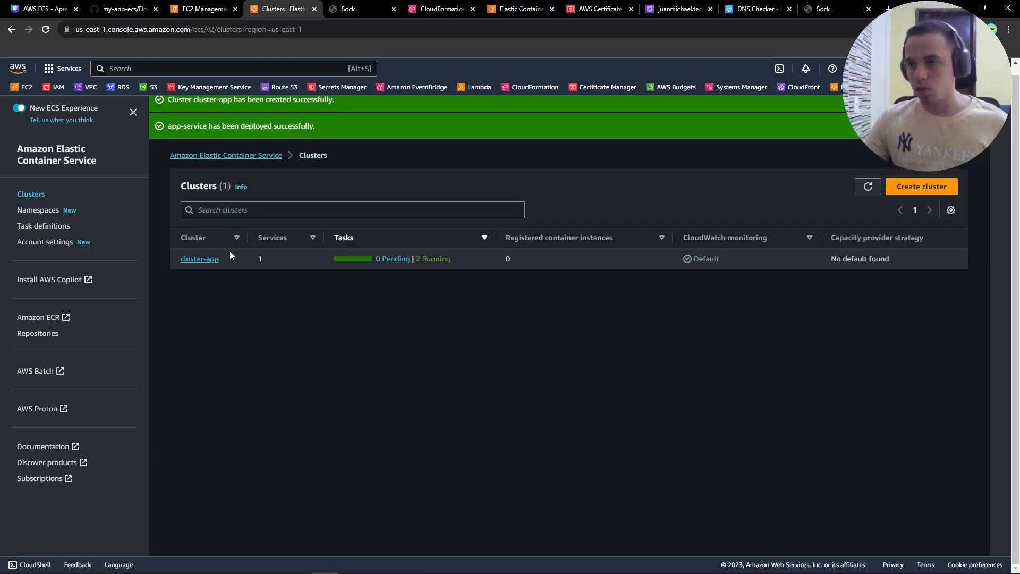
click(192, 259)
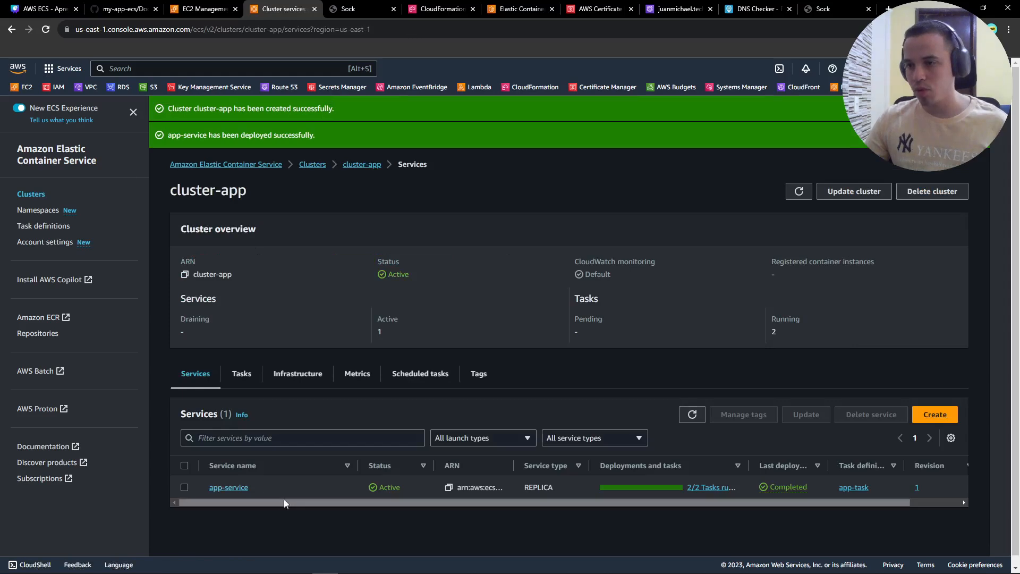
click(229, 489)
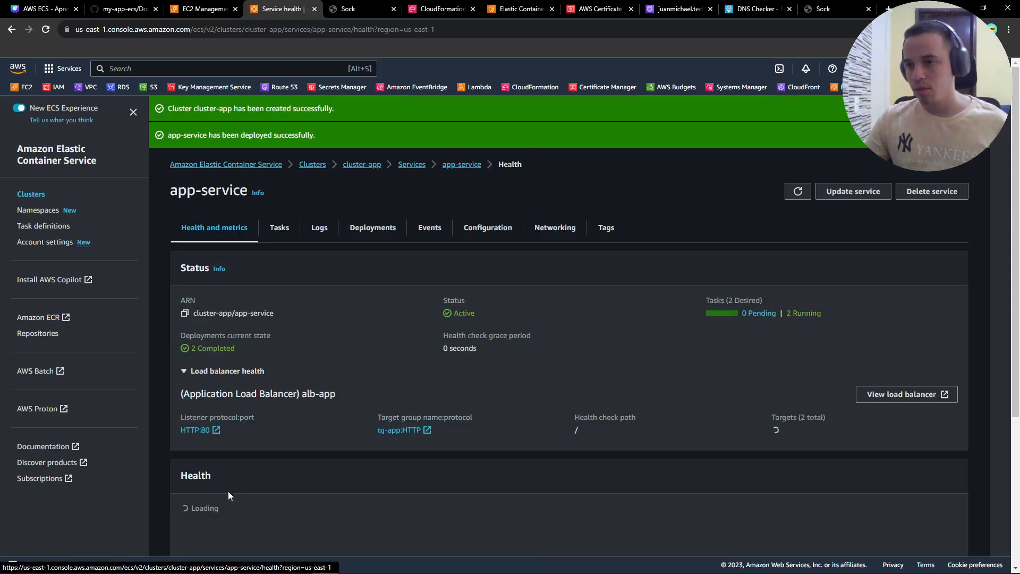
- Review app-service's running tasks, deployments and their events, configuration and networking details
click(266, 231)
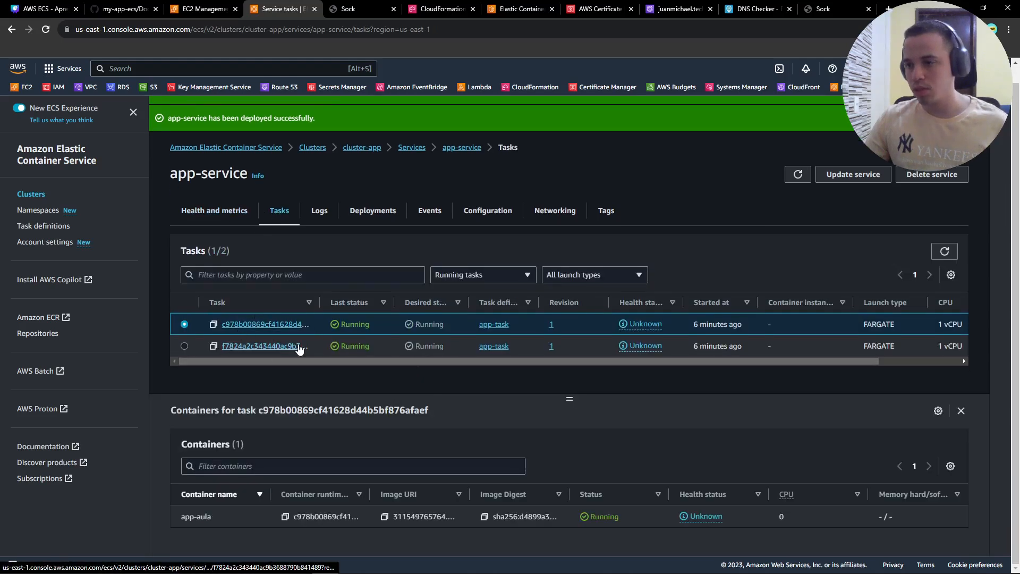
click(316, 219)
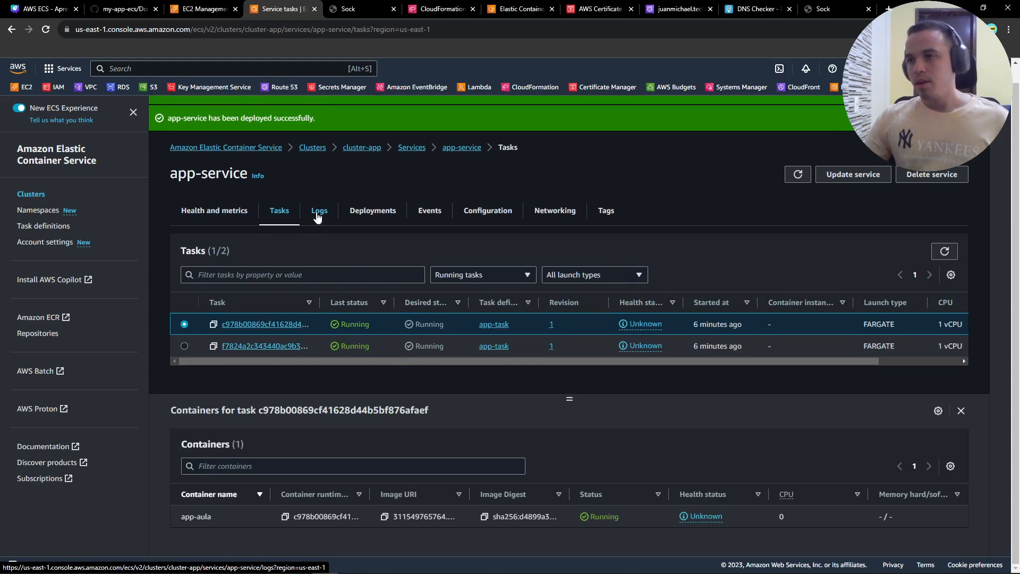
click(377, 225)
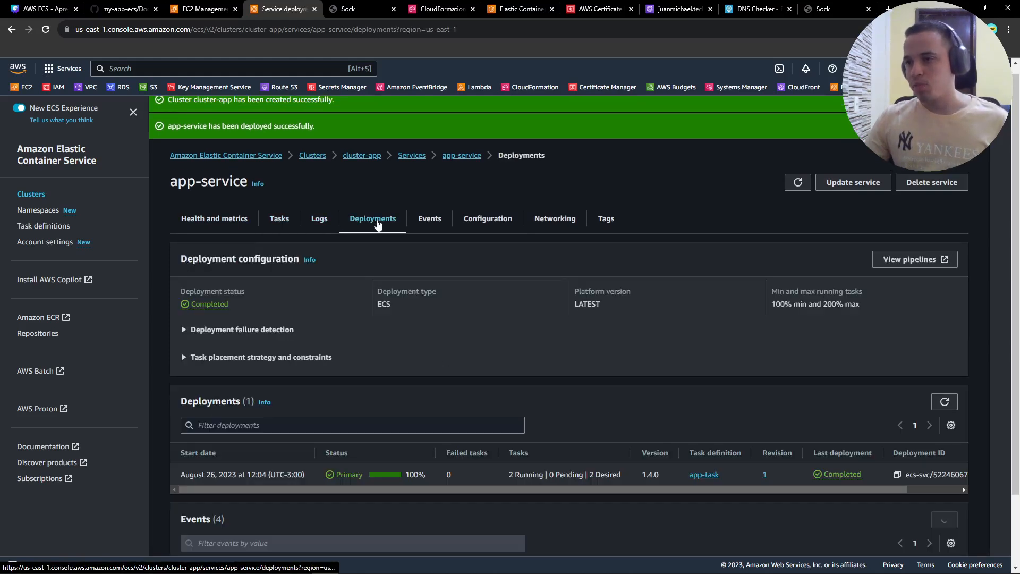
scroll(309, 332, down, 3)
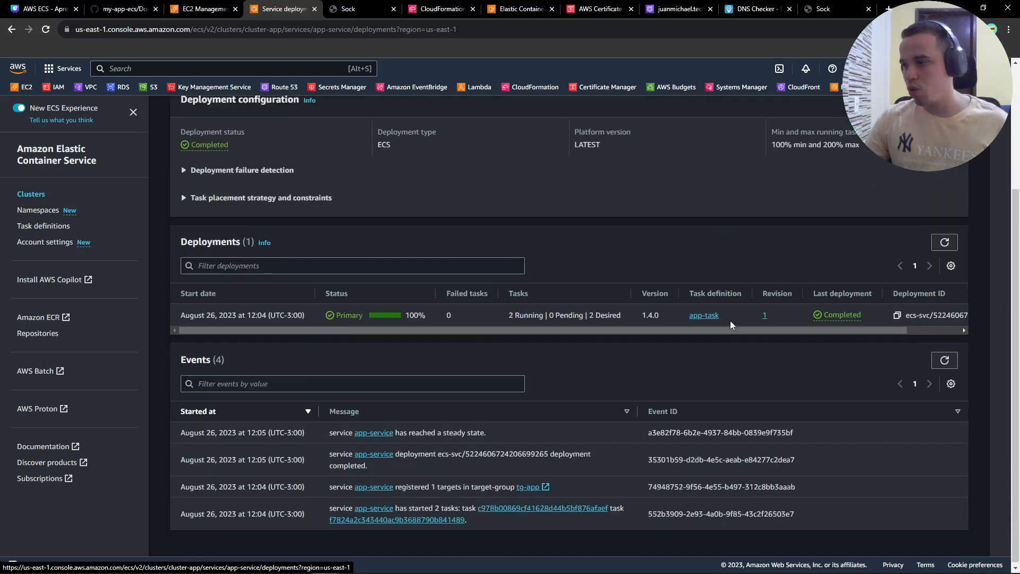
scroll(421, 244, up, 3)
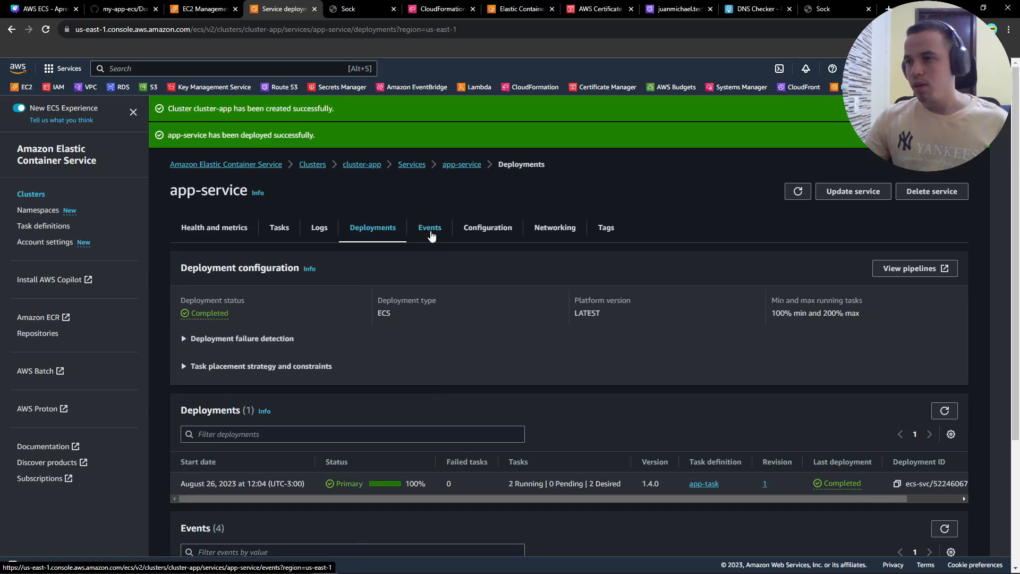
click(431, 234)
click(505, 234)
click(554, 234)
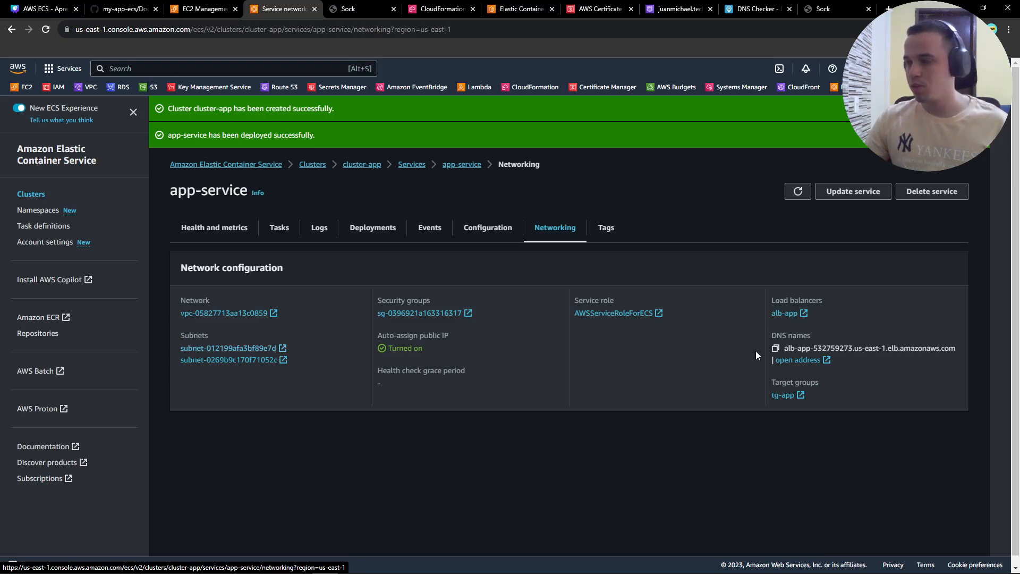
- Search the AWS services for waf, open WAF & Shield on a separate page and start creating a web ACL
click(186, 65)
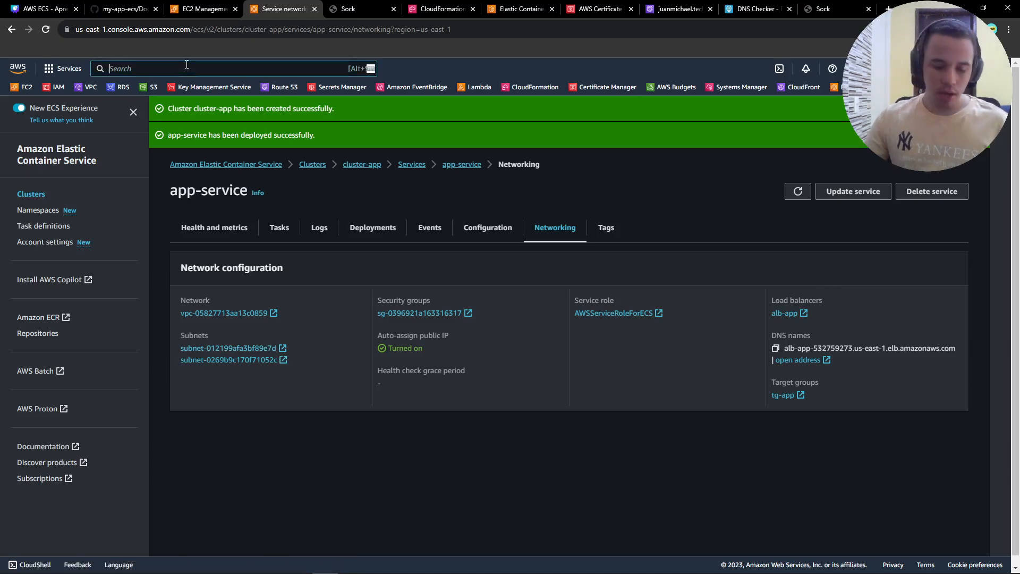
text(waf)
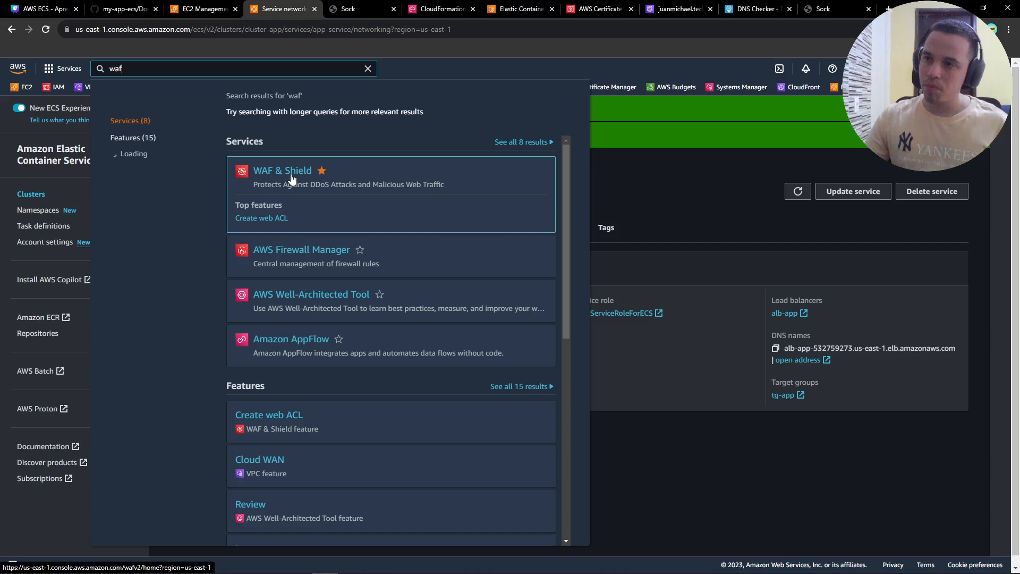
middle_click(291, 179)
click(679, 372)
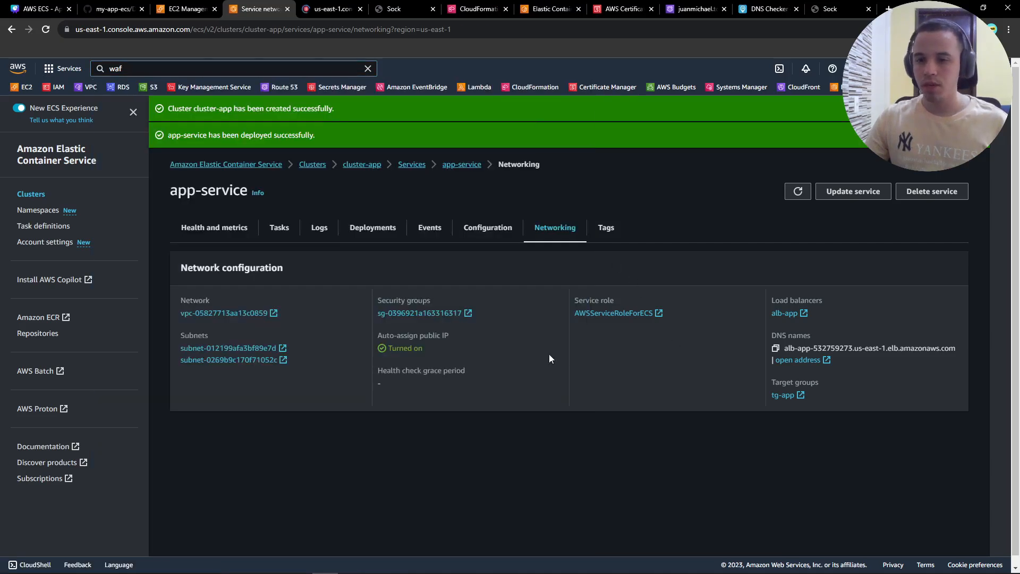
click(321, 5)
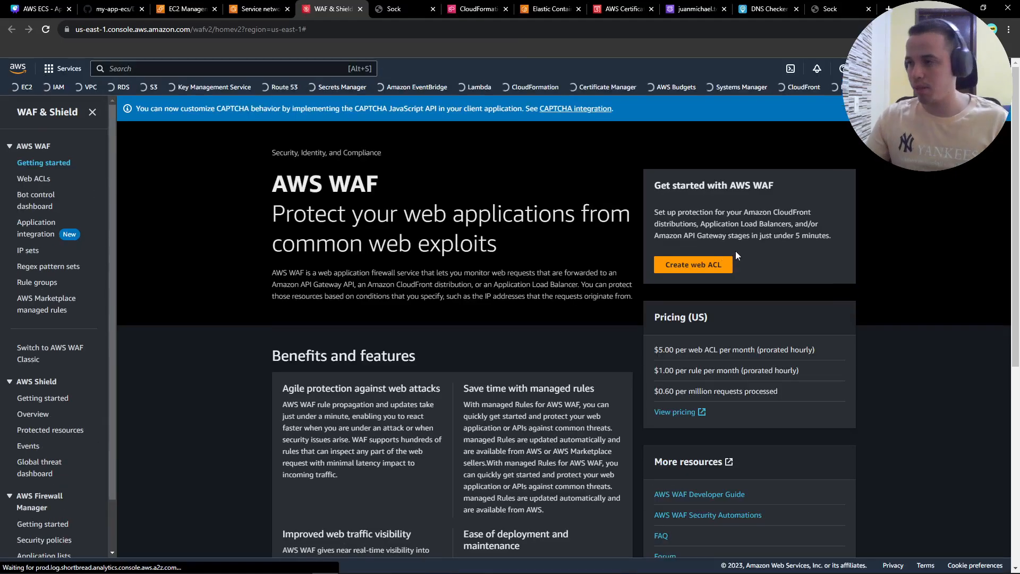
click(695, 260)
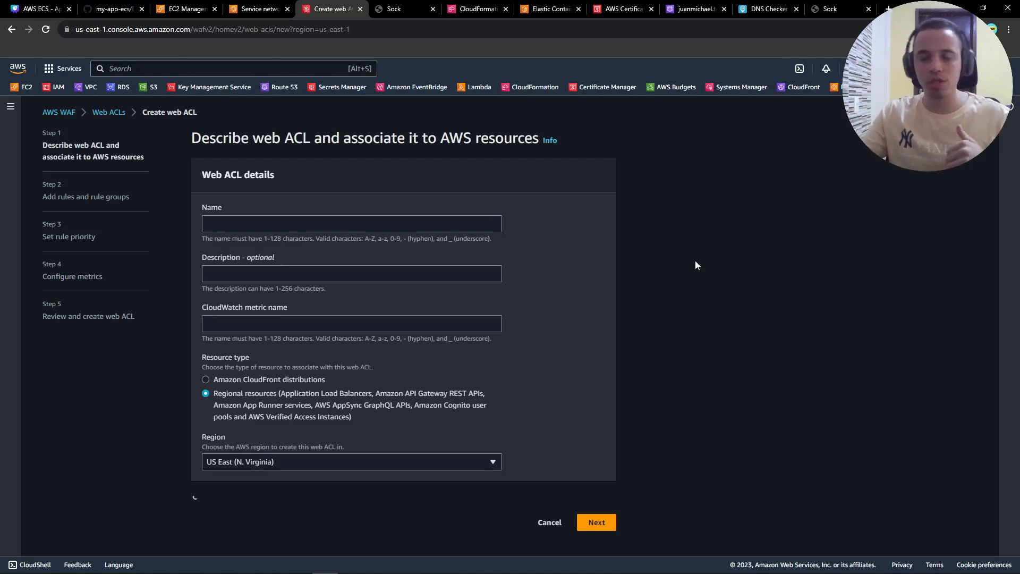
- Name the web ACL app-aula-waf and check its CloudWatch metric name, Regional resources type and region
click(449, 222)
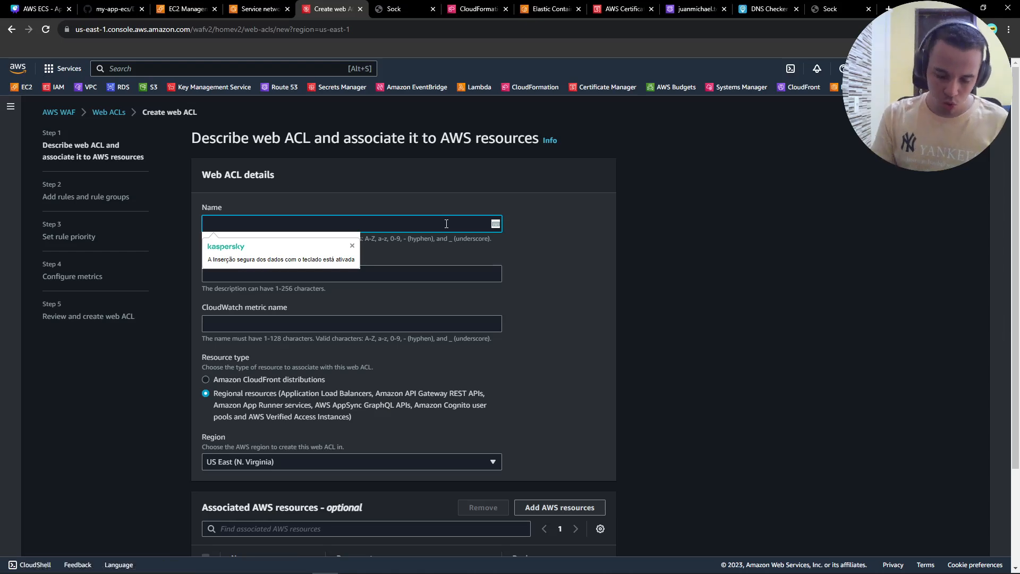
text(app-aula-waf)
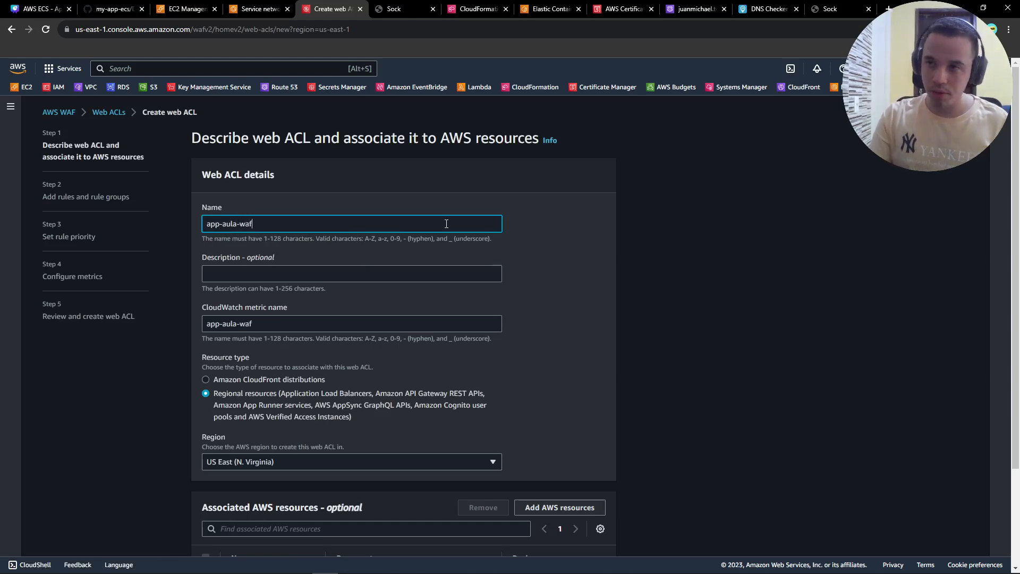
key(ctrl+a)
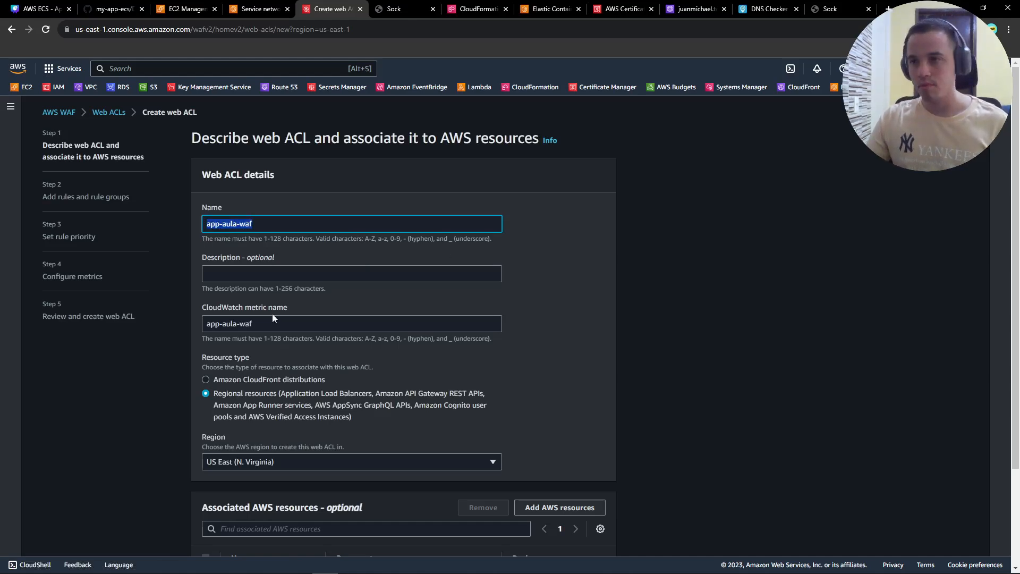
scroll(270, 326, down, 3)
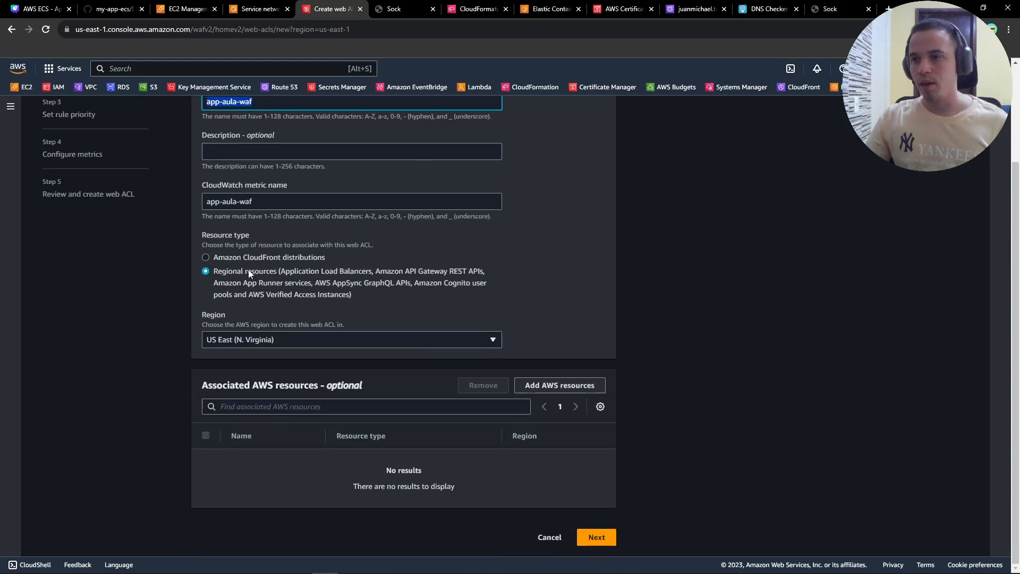
drag(215, 275, 257, 275)
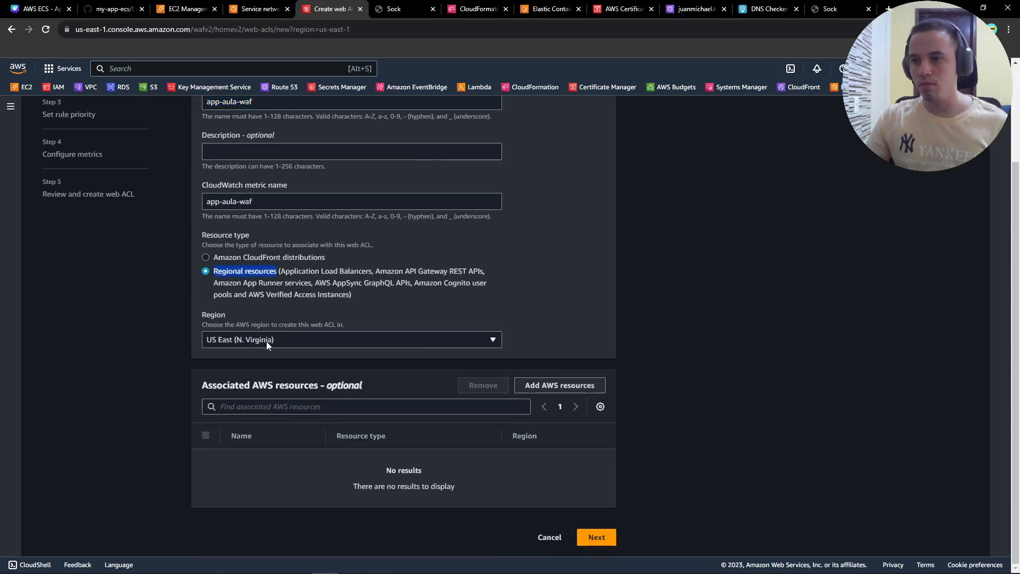
- Associate the Application Load Balancer alb-app with the web ACL
click(557, 385)
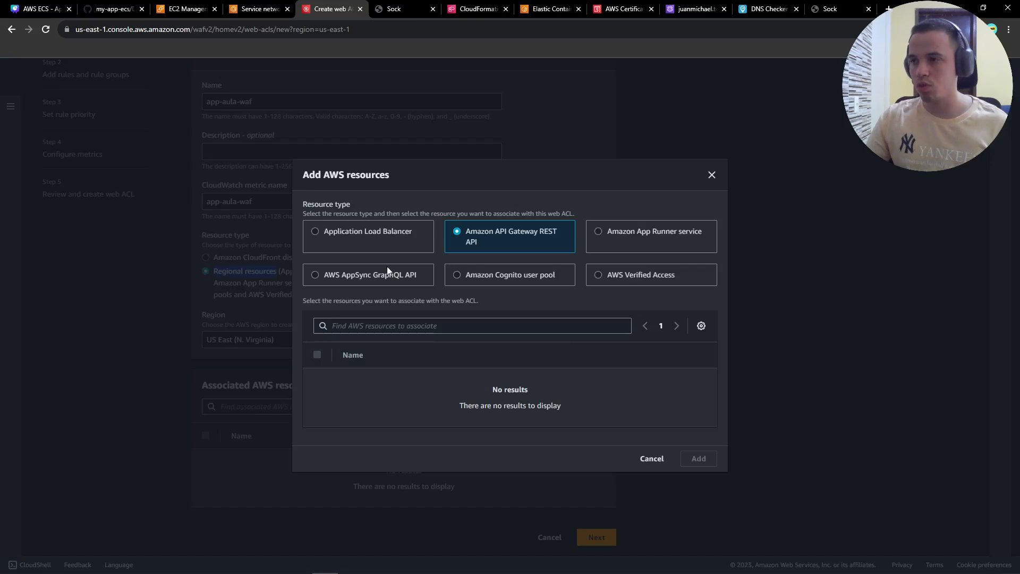
click(361, 232)
click(317, 396)
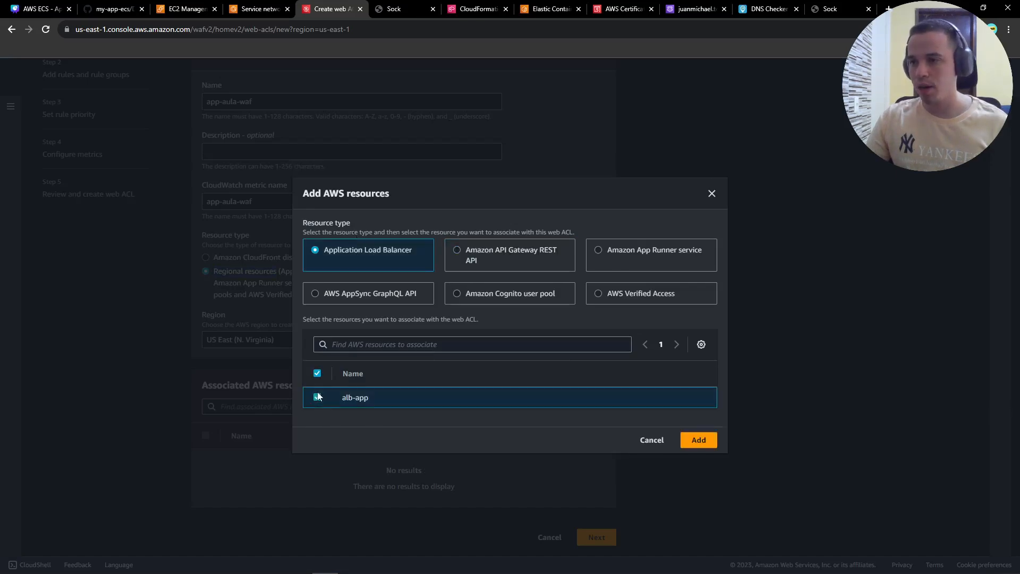
click(696, 439)
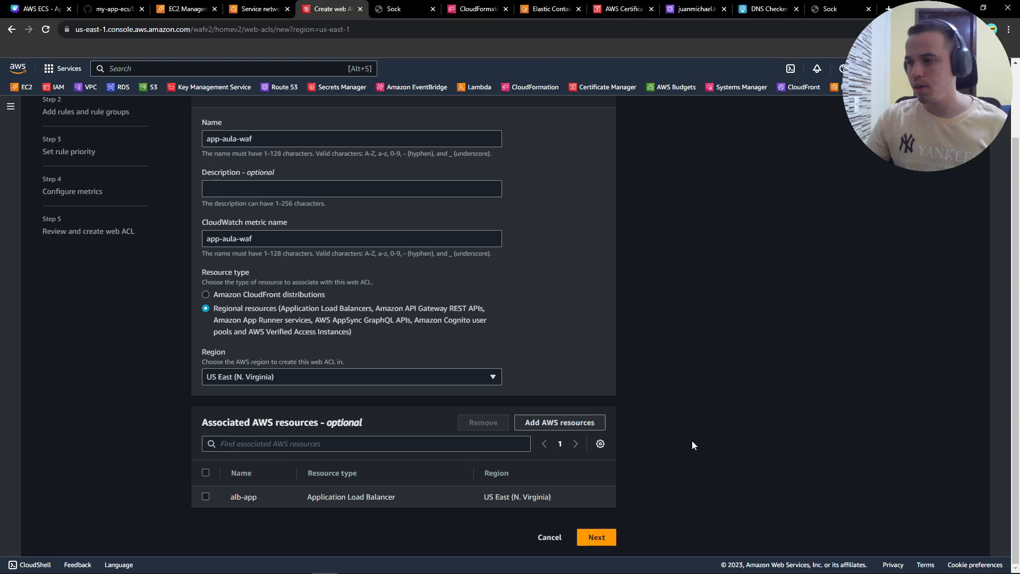
- Continue to the web ACL's rules, start adding managed rule groups and expand the AWS managed rule groups to reach the free ones
click(594, 537)
click(348, 241)
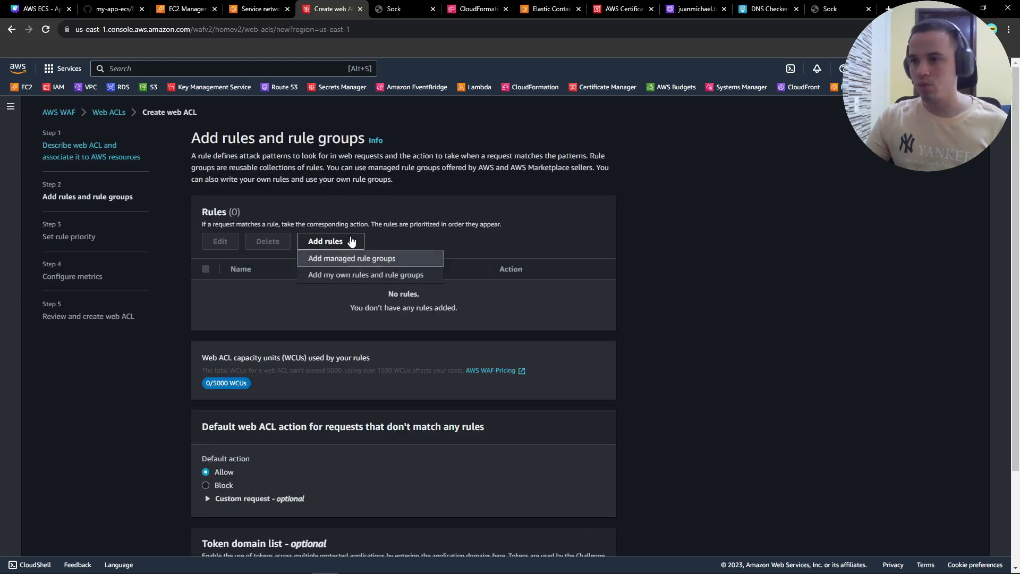
click(364, 257)
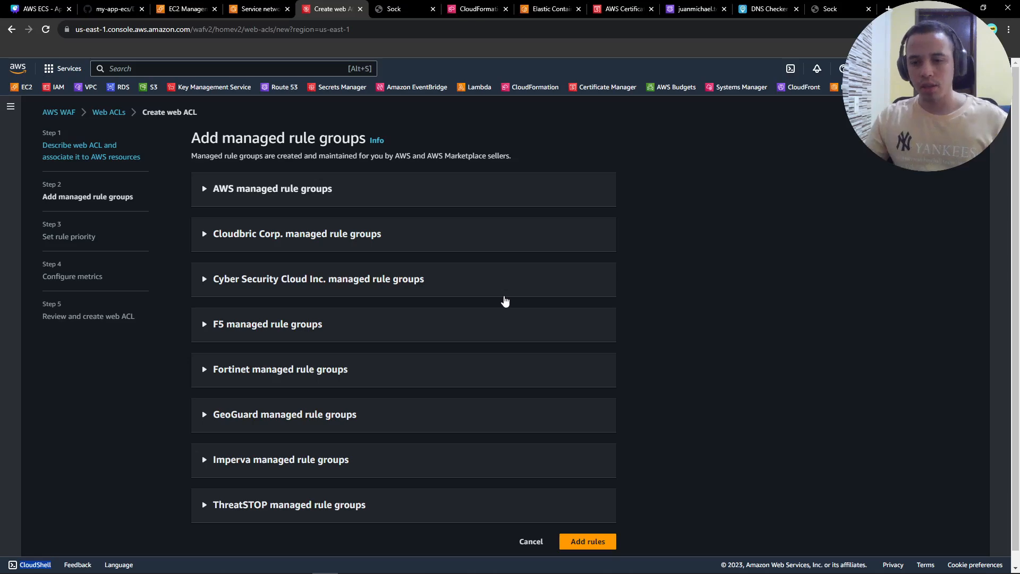
click(282, 189)
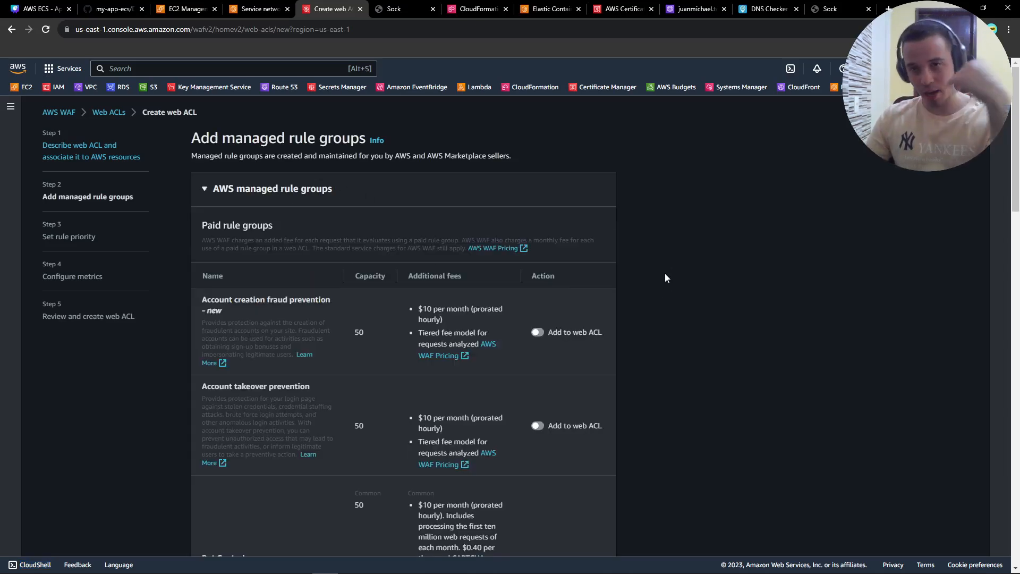
scroll(664, 320, down, 10)
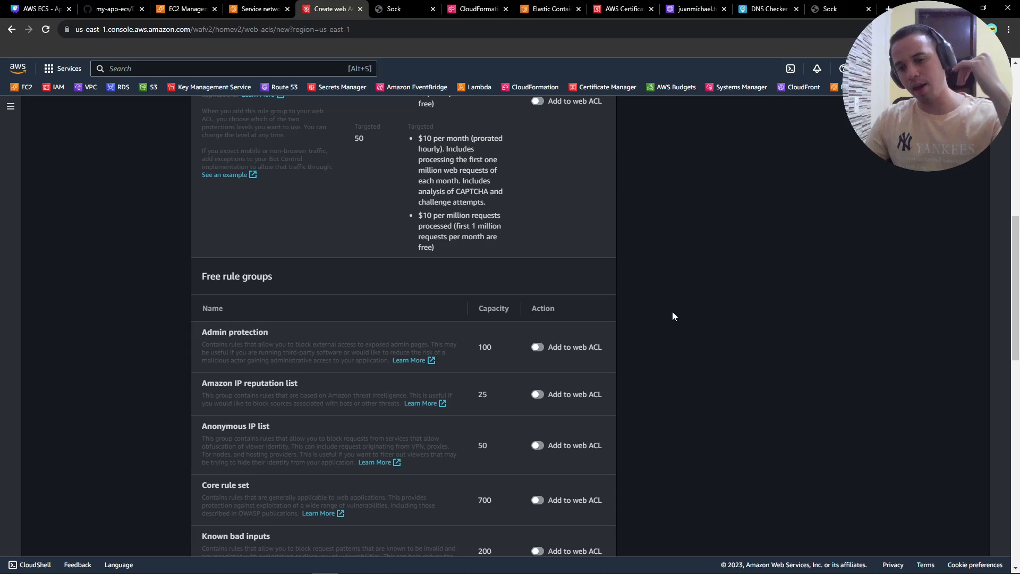
scroll(668, 311, down, 3)
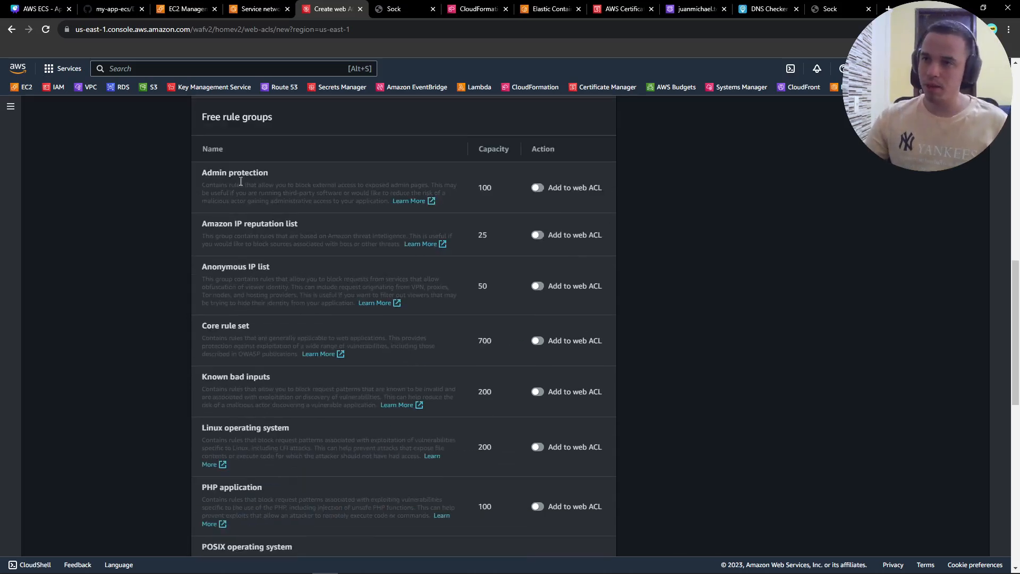
- Add the free rule groups Admin protection, Amazon IP reputation list and Anonymous IP list to the web ACL
click(538, 188)
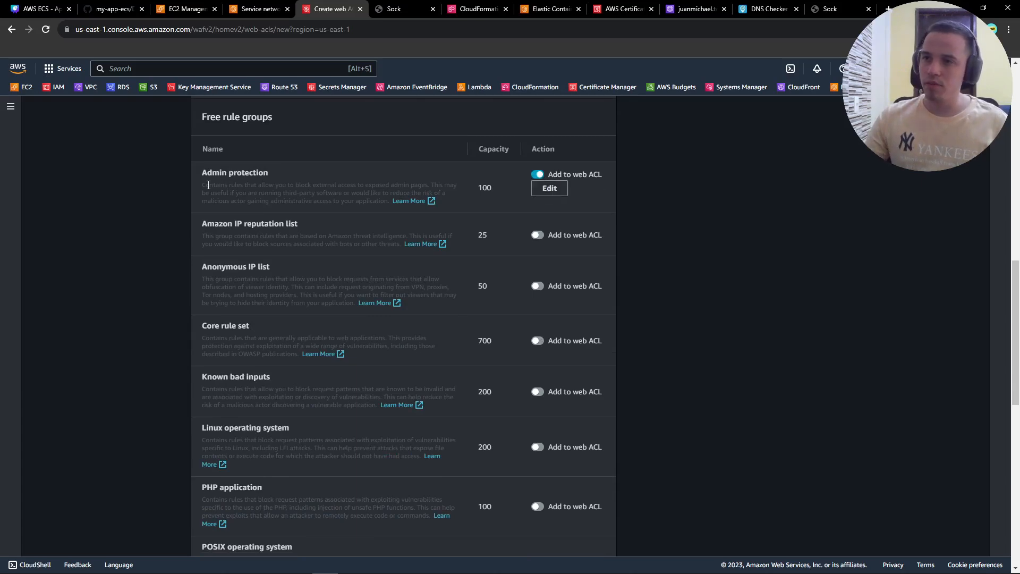
drag(201, 184, 378, 202)
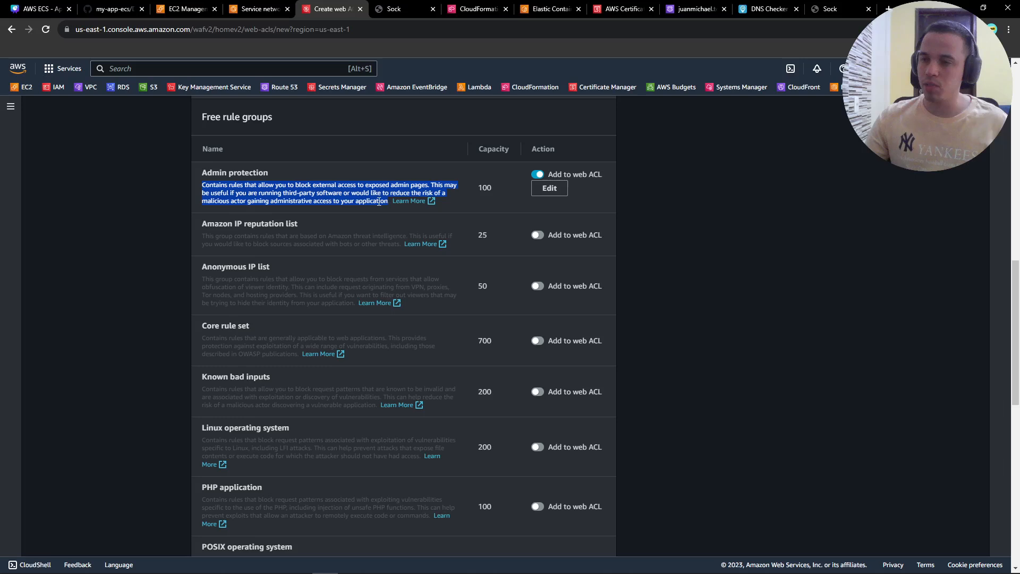
click(545, 235)
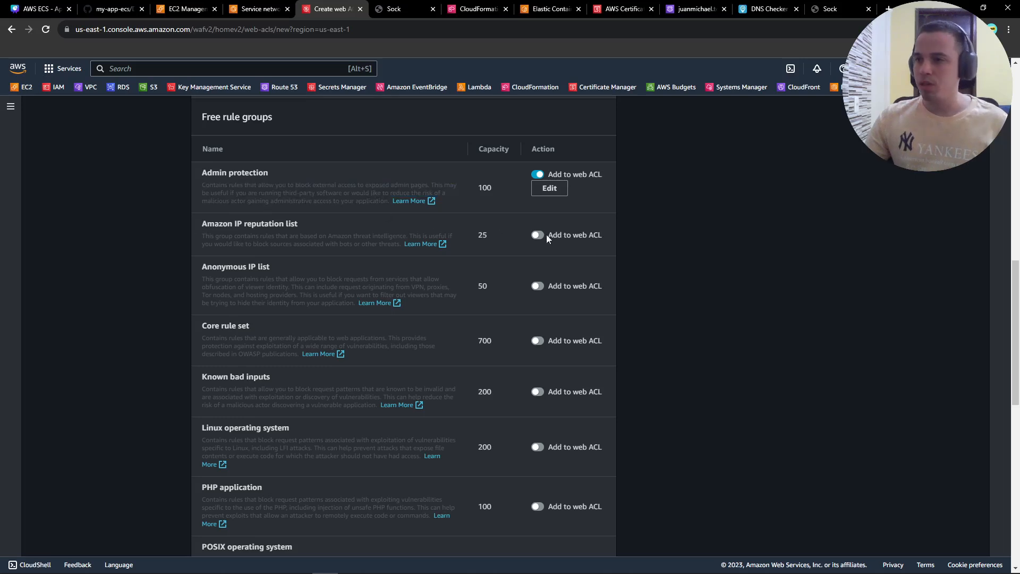
click(545, 235)
click(537, 287)
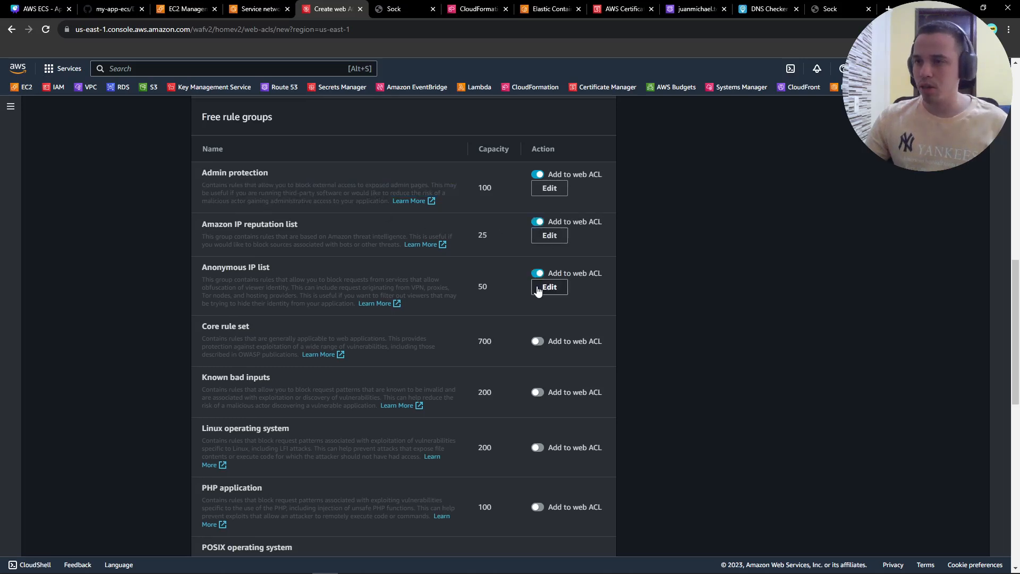
- Read the Core rule set's description and capacity, and add the Known bad inputs and Linux operating system rule groups to the web ACL
scroll(429, 308, down, 2)
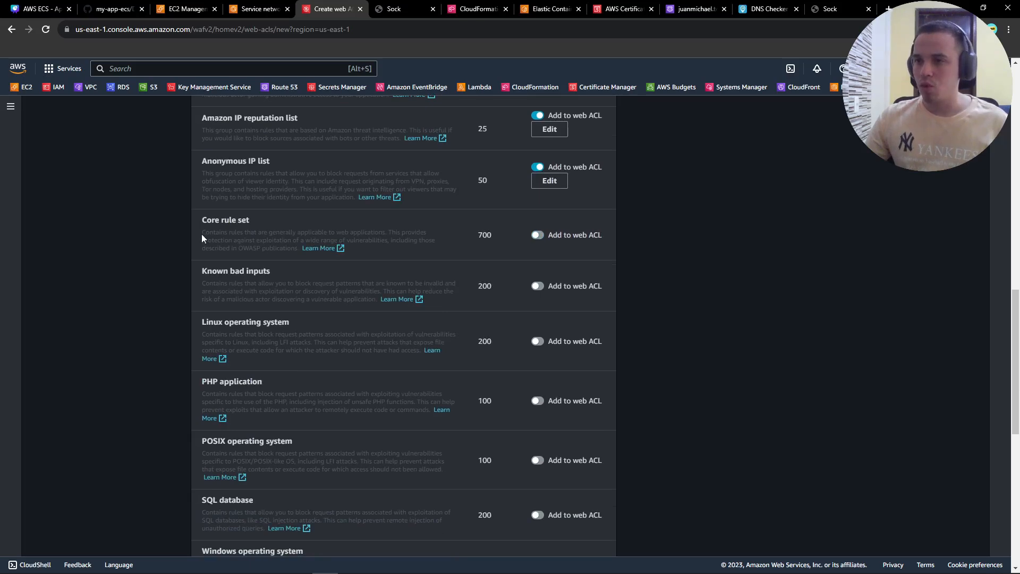
drag(202, 235, 261, 248)
drag(474, 237, 494, 237)
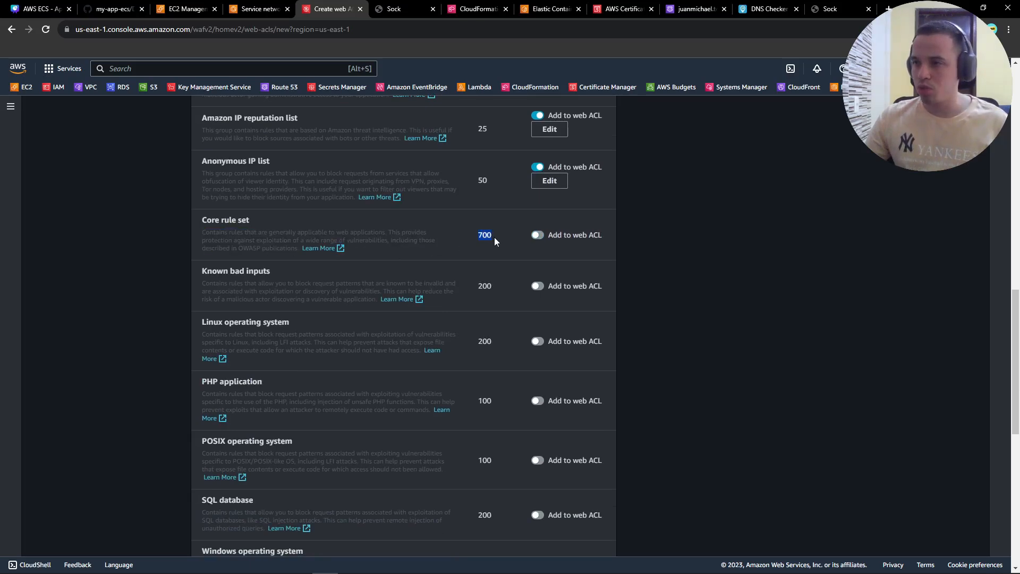
drag(238, 249, 273, 249)
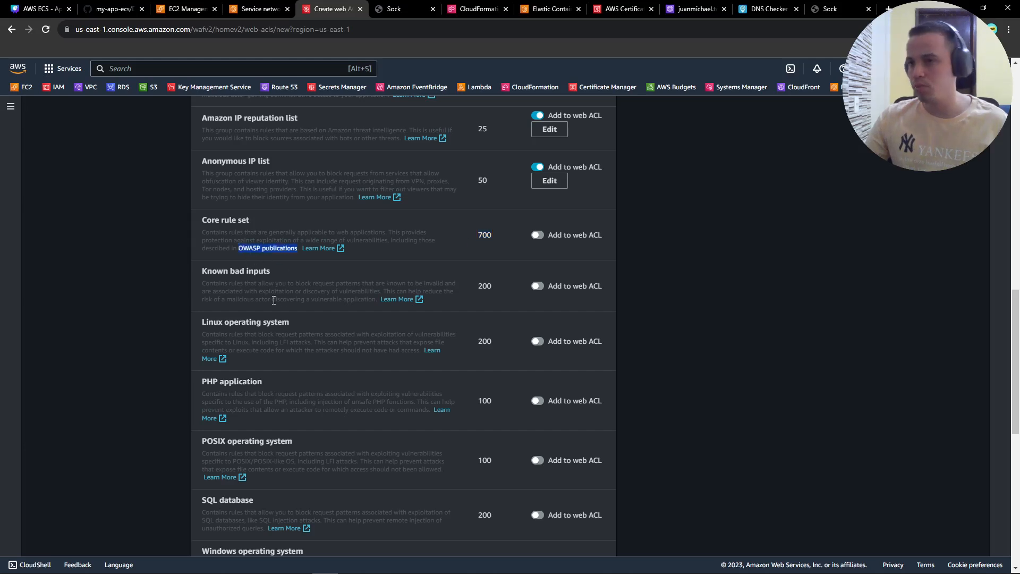
click(541, 285)
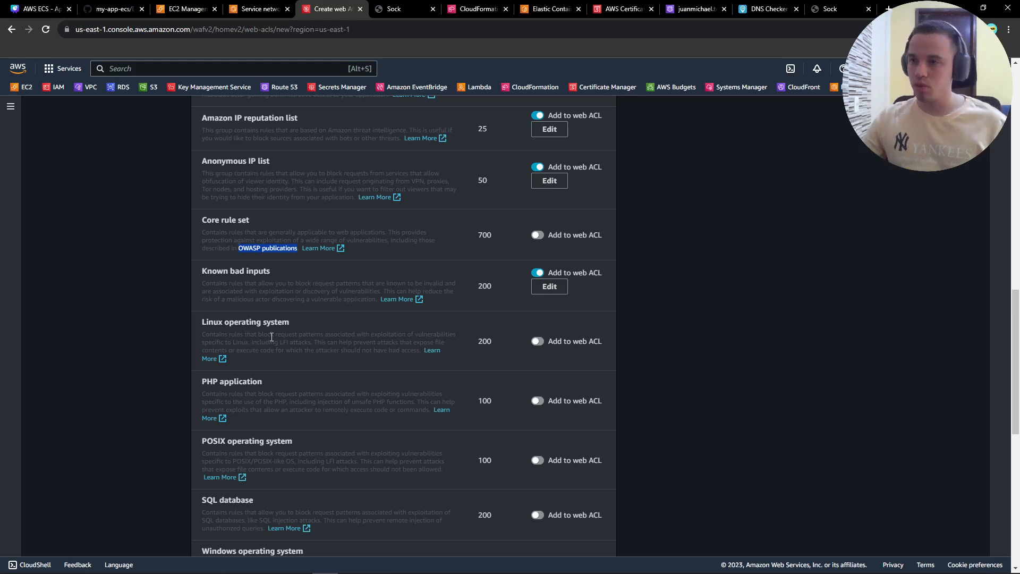
click(538, 342)
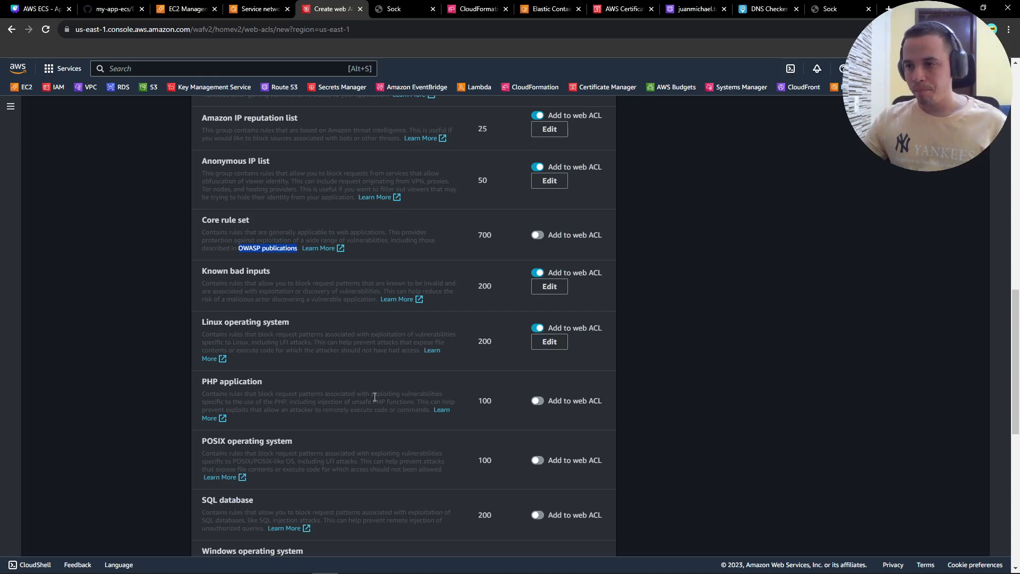
- Leave the SQL database rule group out, add the selected managed rules to the web ACL and continue to rule priority
scroll(377, 395, down, 4)
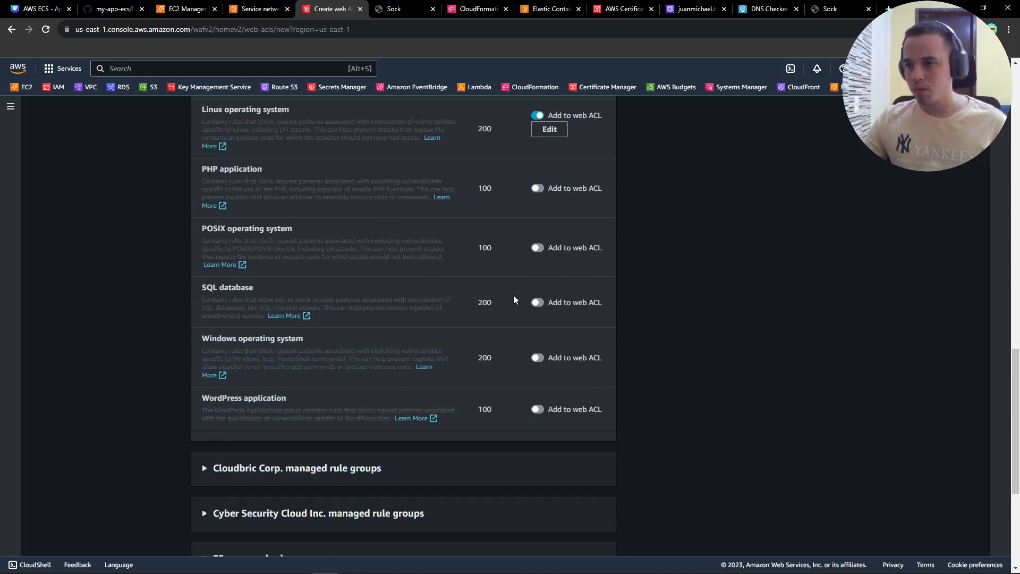
click(538, 302)
click(540, 290)
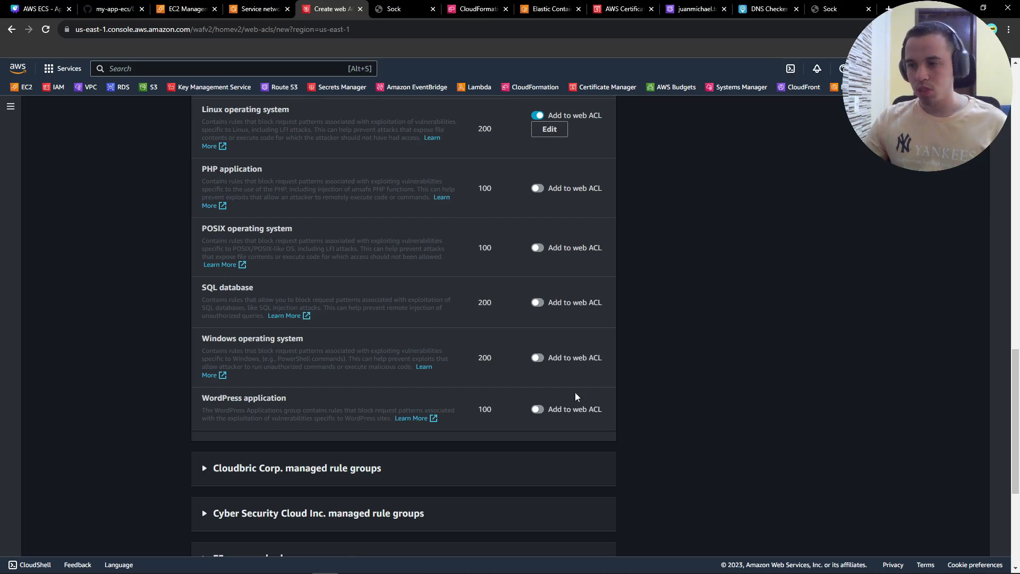
scroll(575, 393, down, 5)
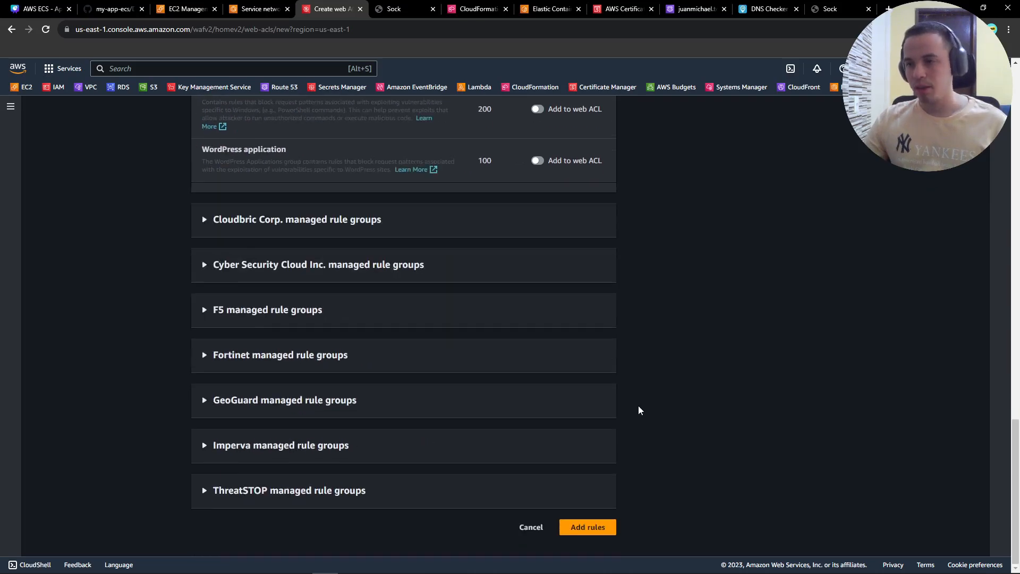
click(594, 528)
click(593, 552)
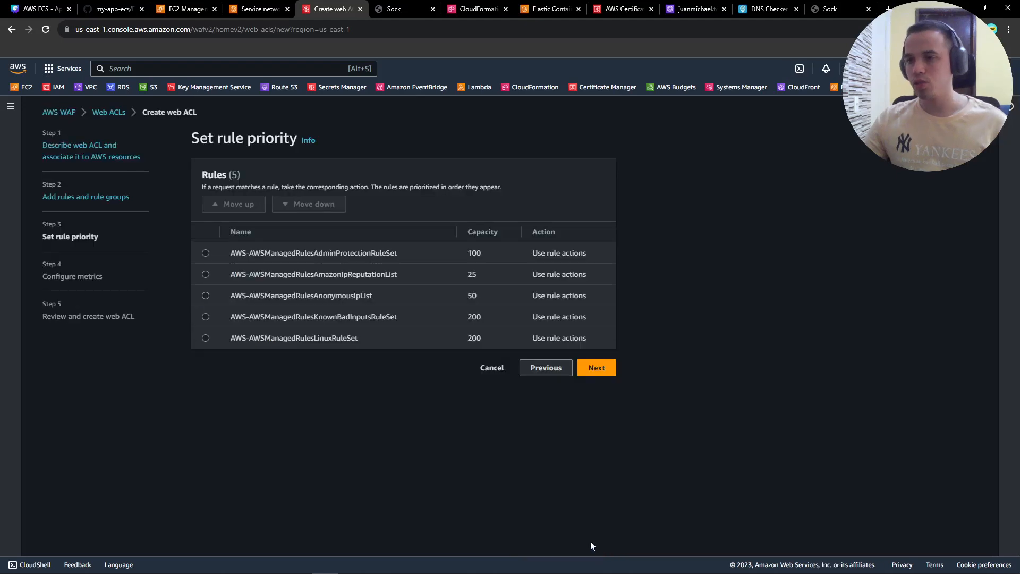
- Accept the rule order and the CloudWatch metrics with sampled requests enabled, and submit the web ACL for creation
click(597, 369)
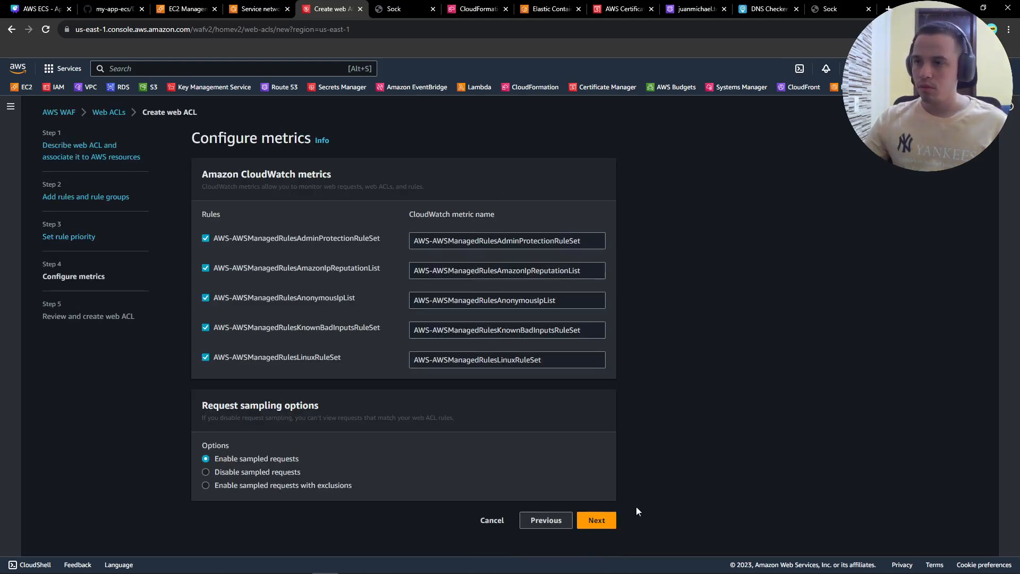
click(605, 522)
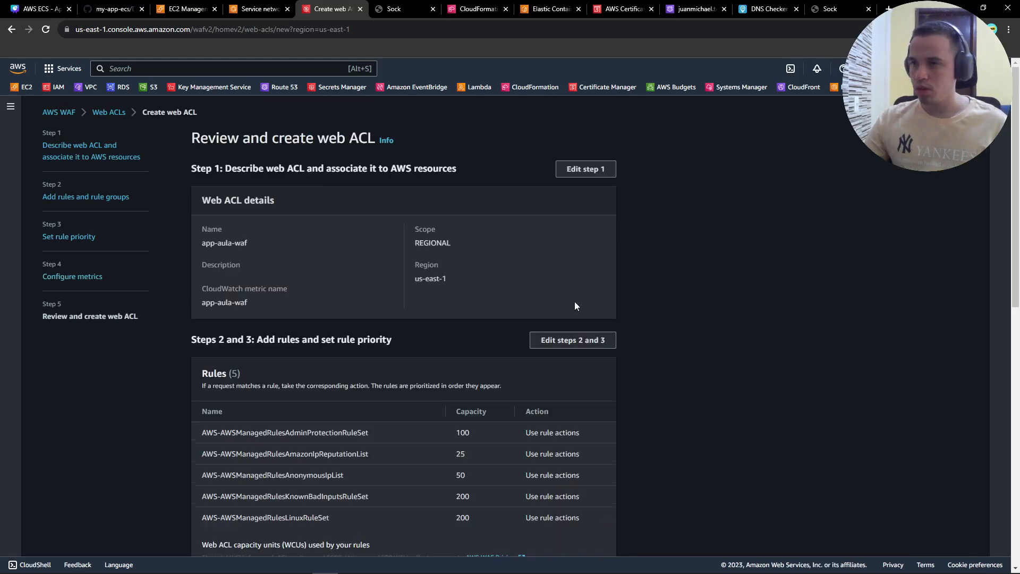
scroll(614, 467, down, 10)
click(597, 535)
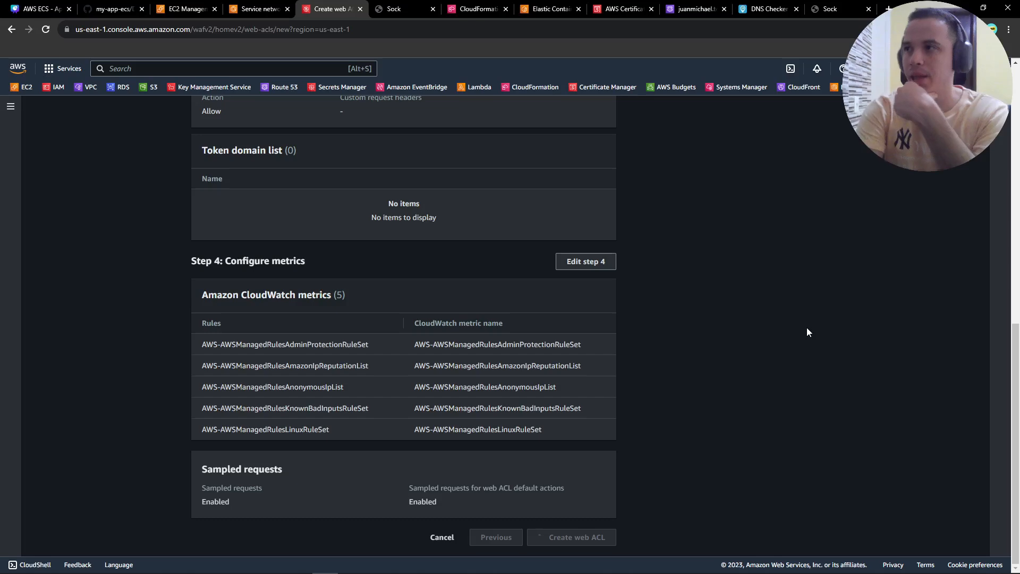
- Check the shop site on the appaula subdomain and review the web ACL's details, rules and metrics summary
click(829, 8)
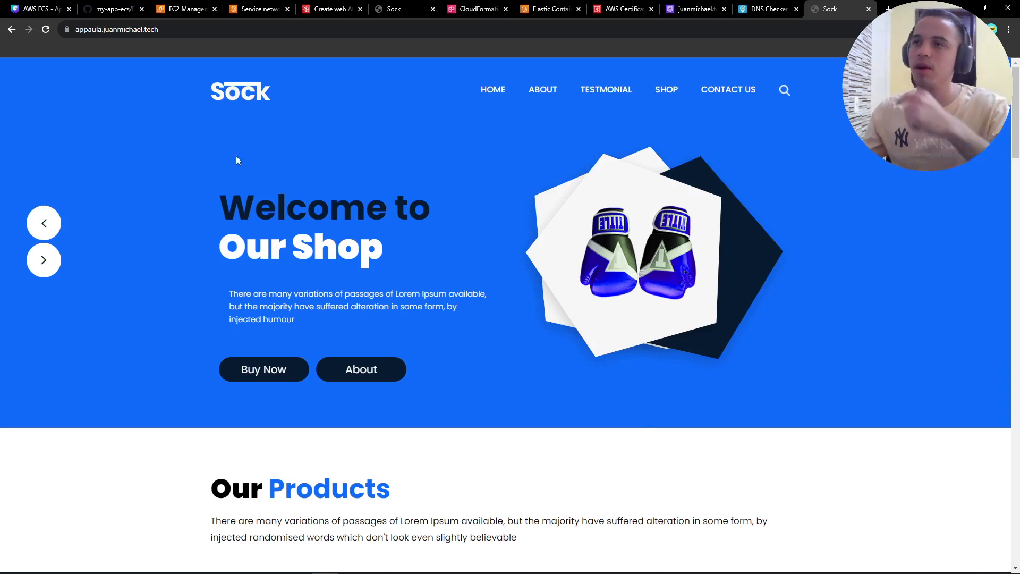
click(340, 9)
scroll(441, 425, up, 15)
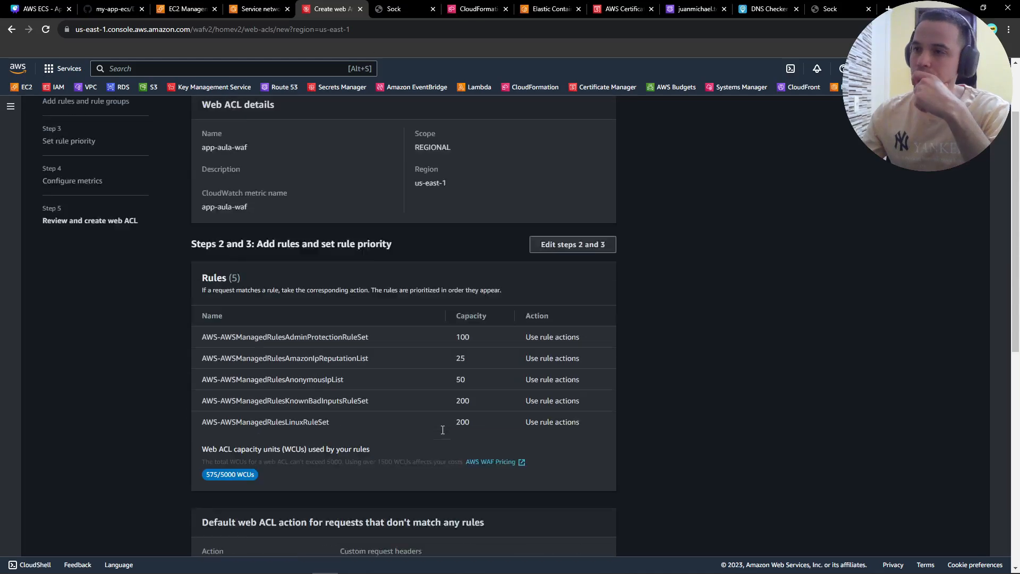
scroll(426, 403, down, 1)
scroll(426, 403, down, 15)
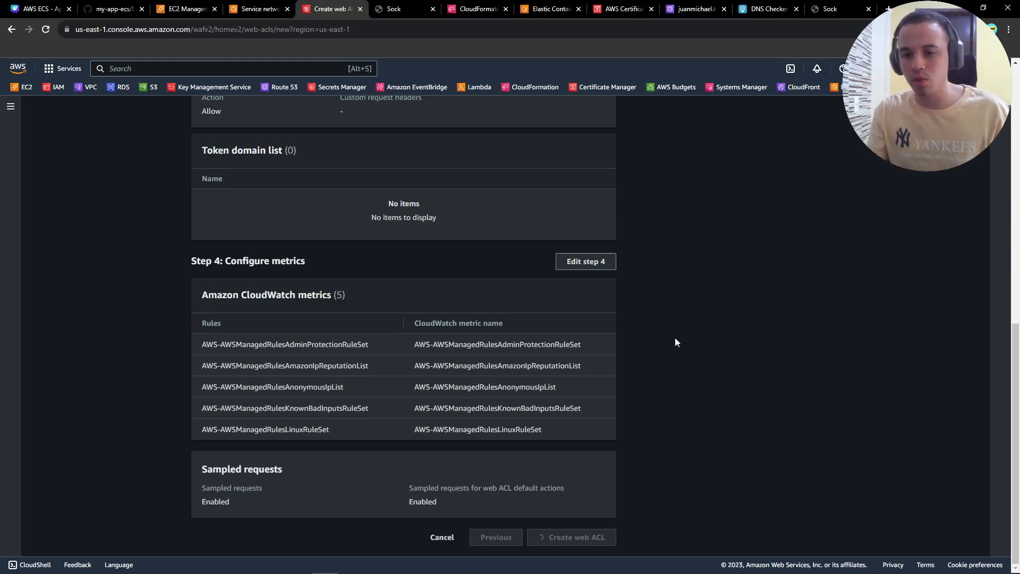
scroll(664, 335, up, 10)
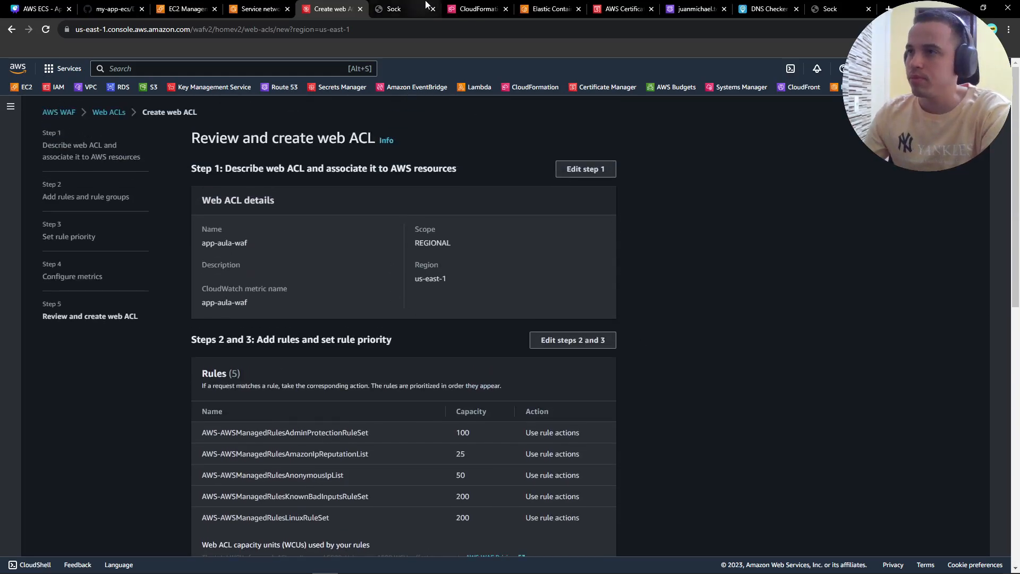
- Check the DNS propagation page and the shop site, and reload the web ACL creation page
click(393, 8)
click(781, 4)
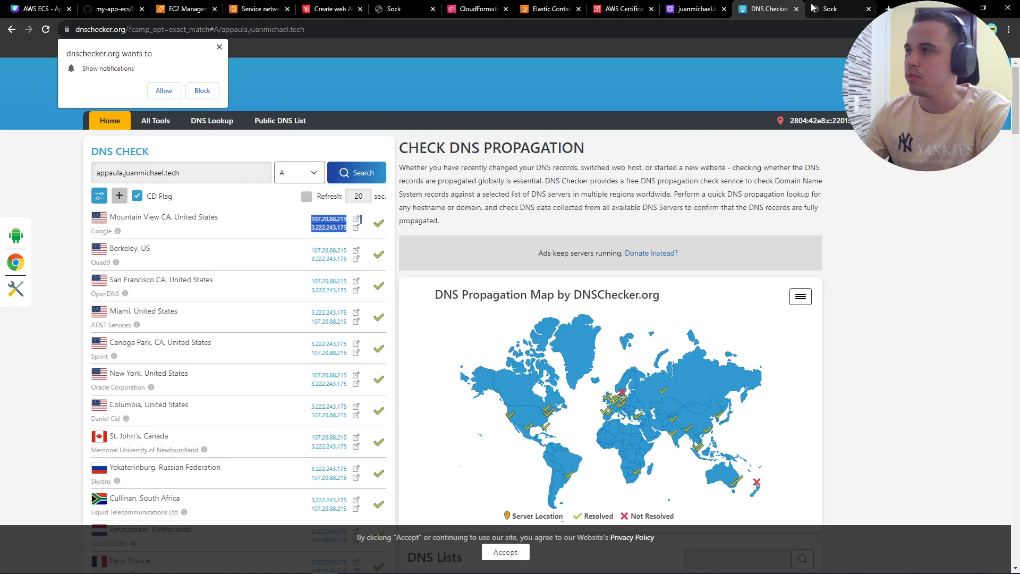
click(828, 8)
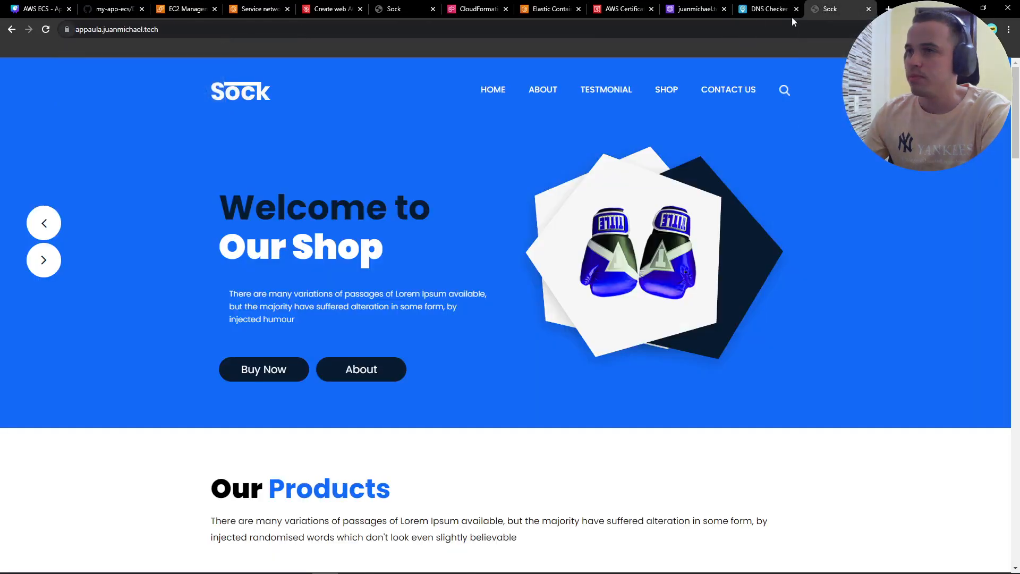
click(329, 9)
key(F5)
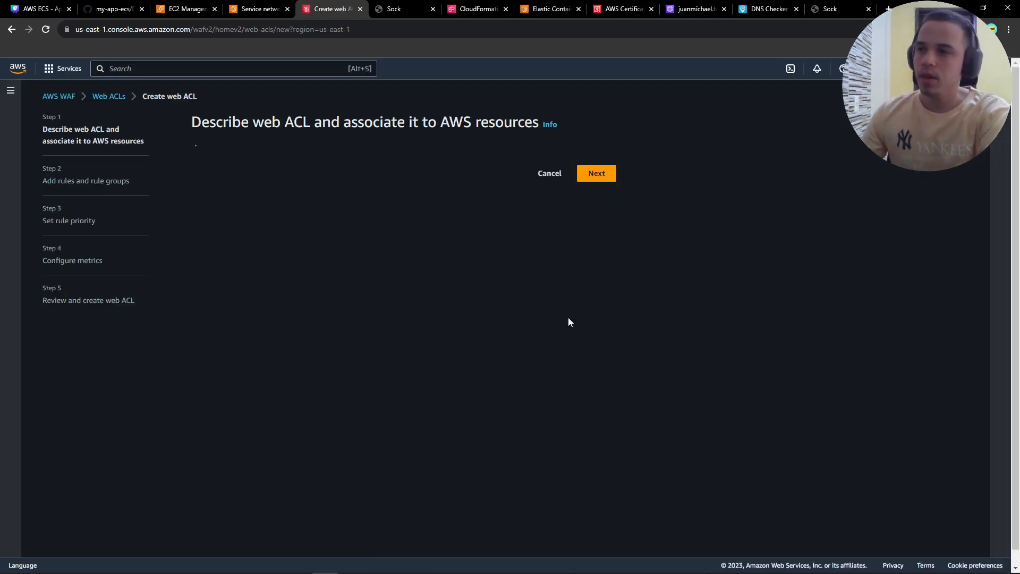
- Review app-service's network configuration in ECS, including its subnets and security group
click(187, 8)
click(262, 8)
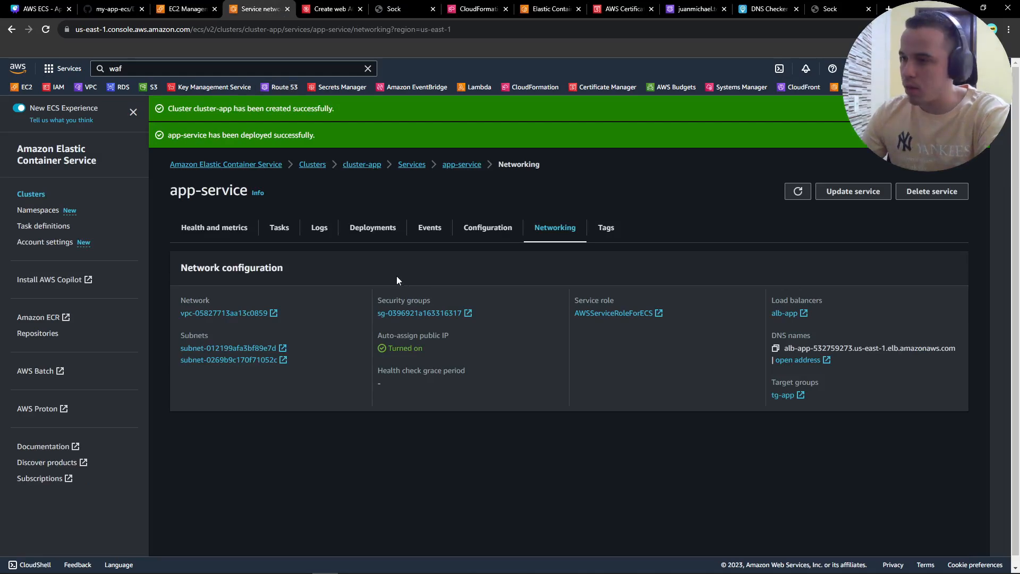
drag(371, 314, 489, 317)
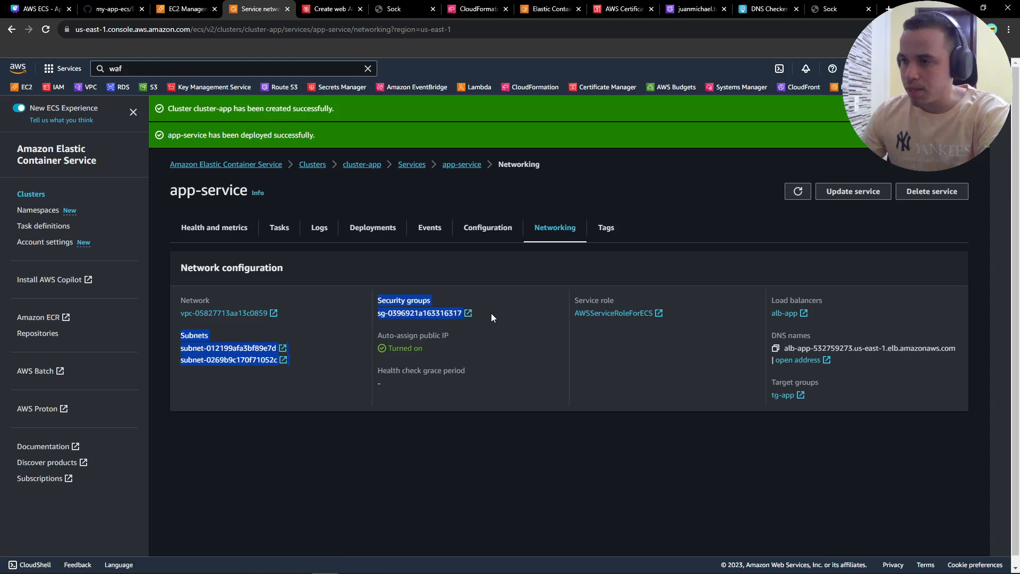
click(490, 313)
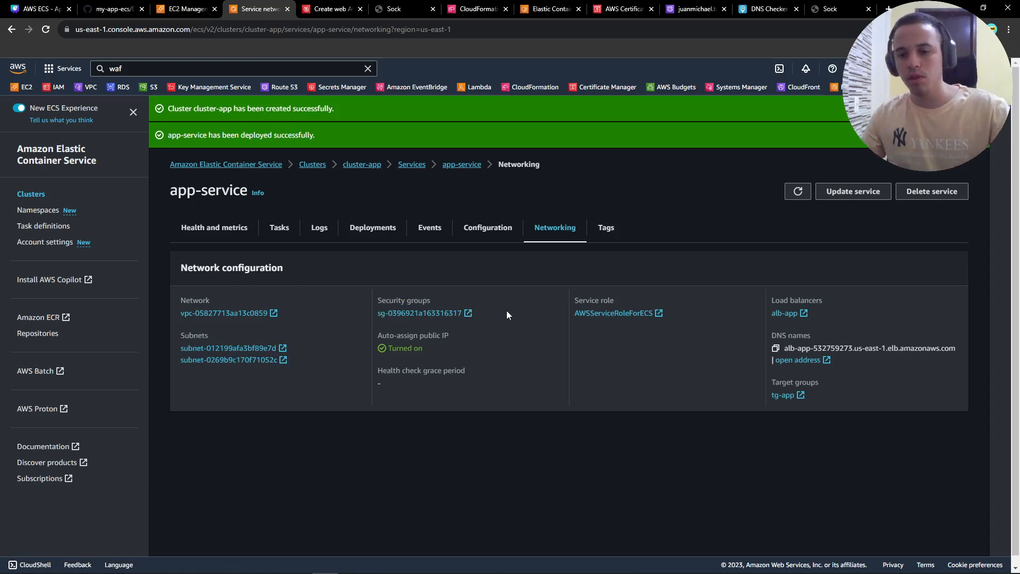
- Switch to the AWS ECS presentation in Canva and view the Arquitetura do Laboratório slide in full screen
click(40, 9)
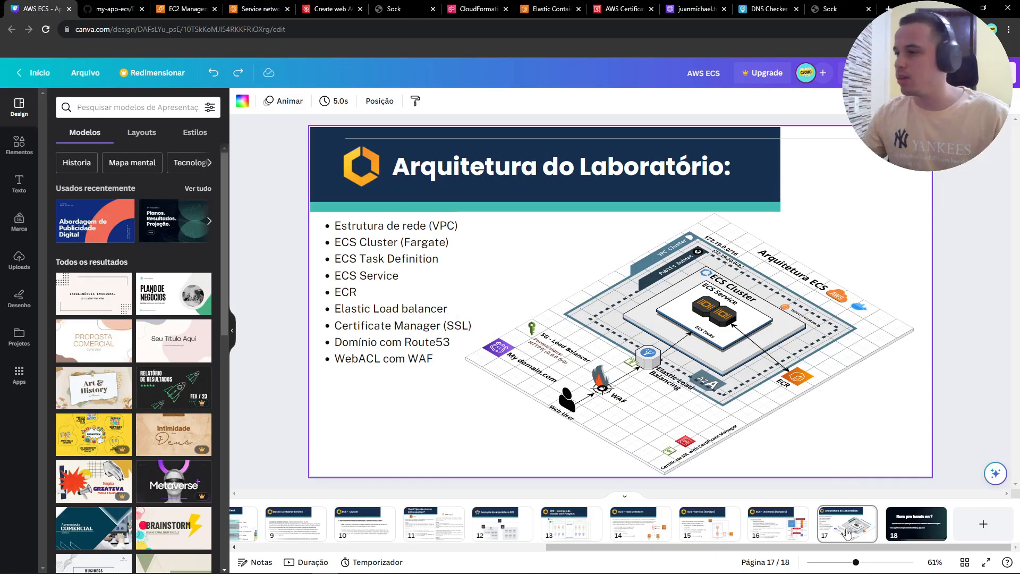
click(986, 562)
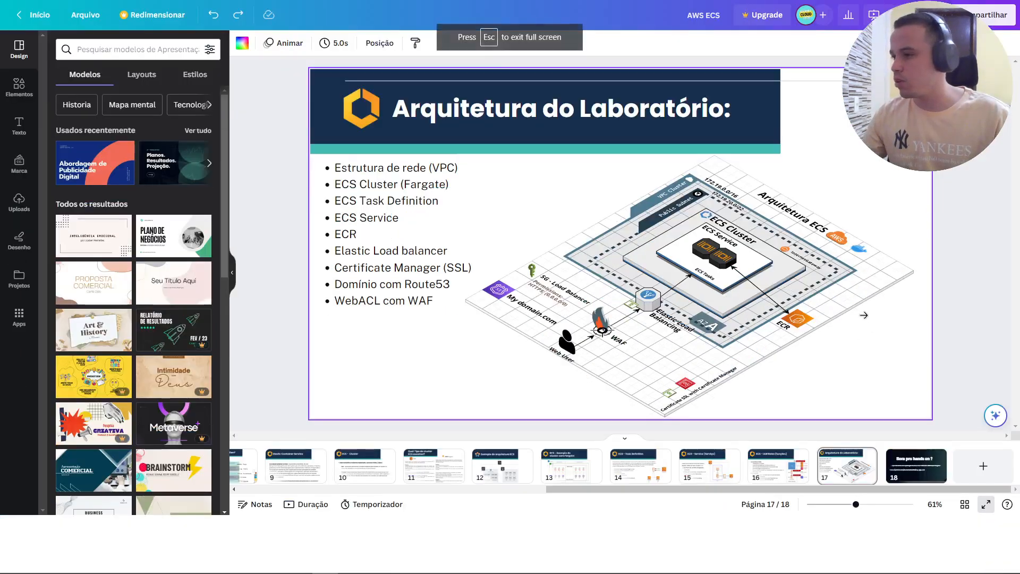